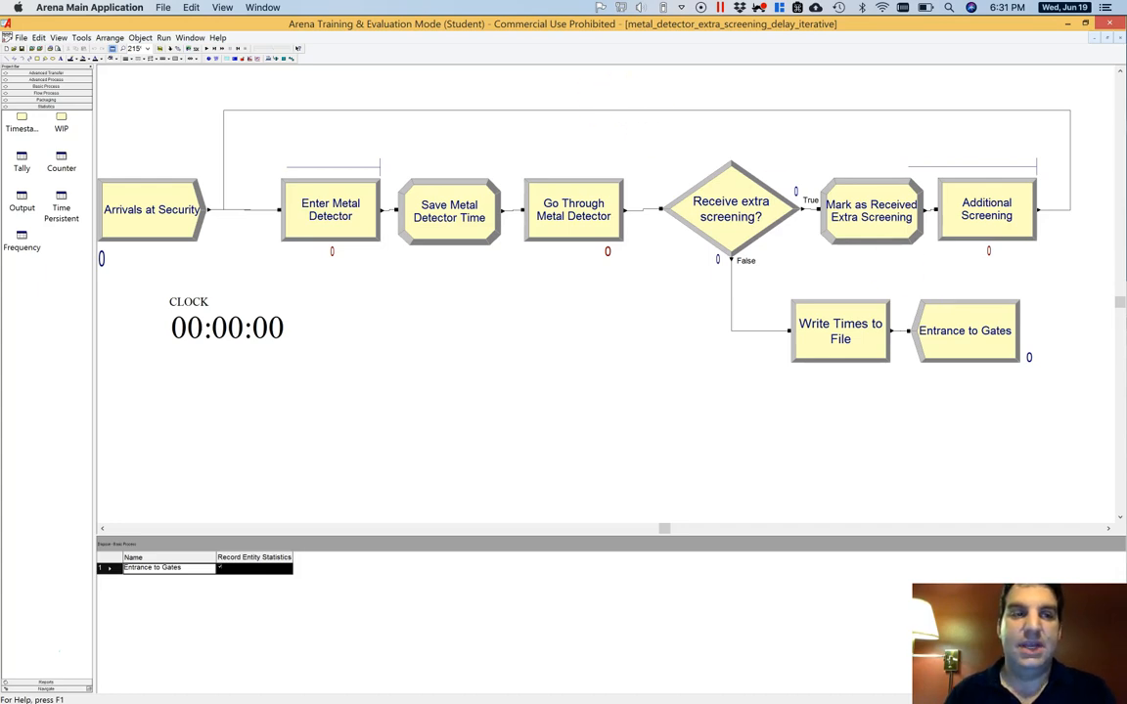
Create a new blank simulation model
click(20, 38)
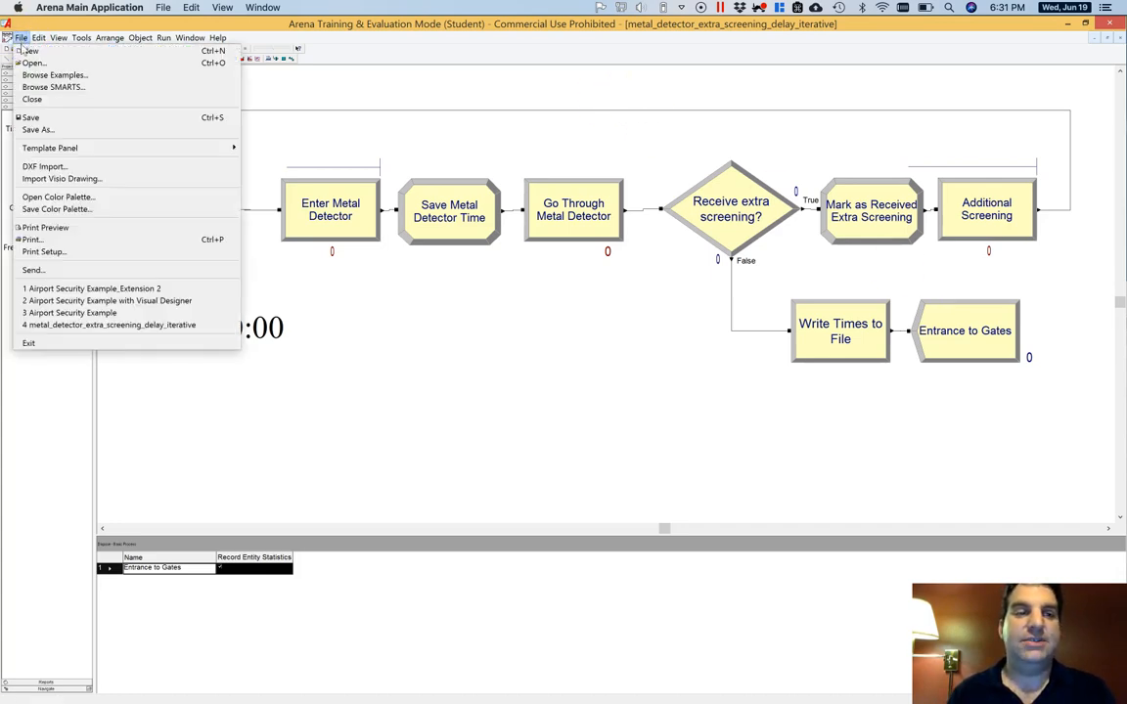
click(20, 41)
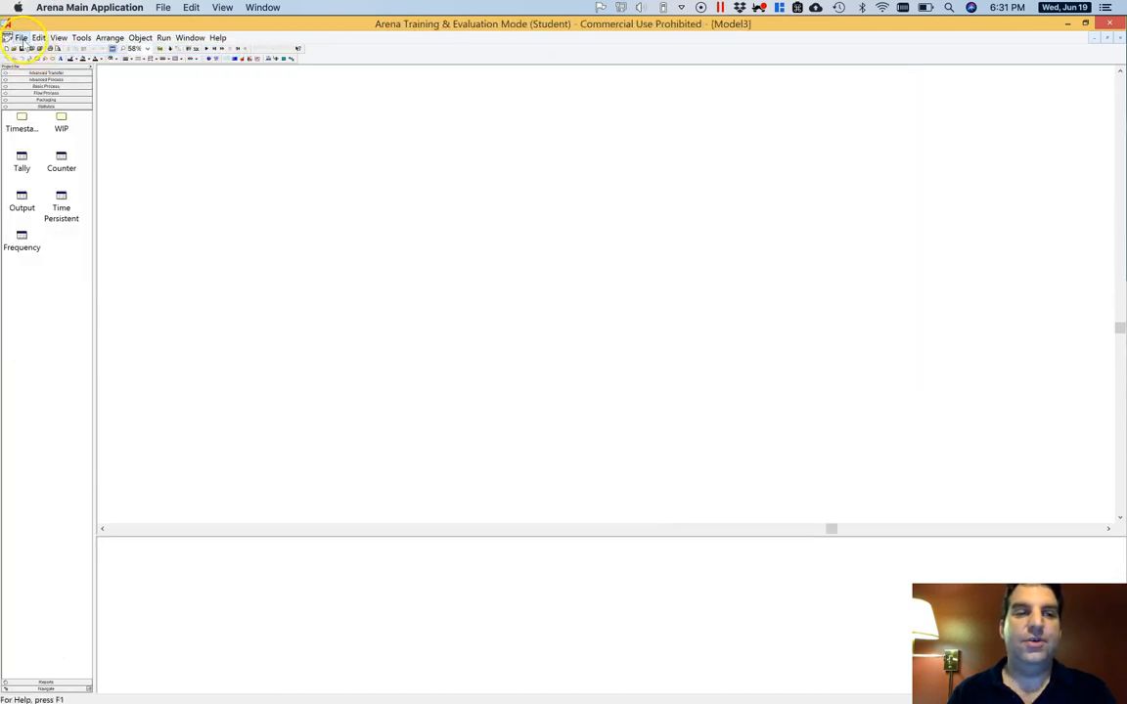
click(21, 37)
click(350, 145)
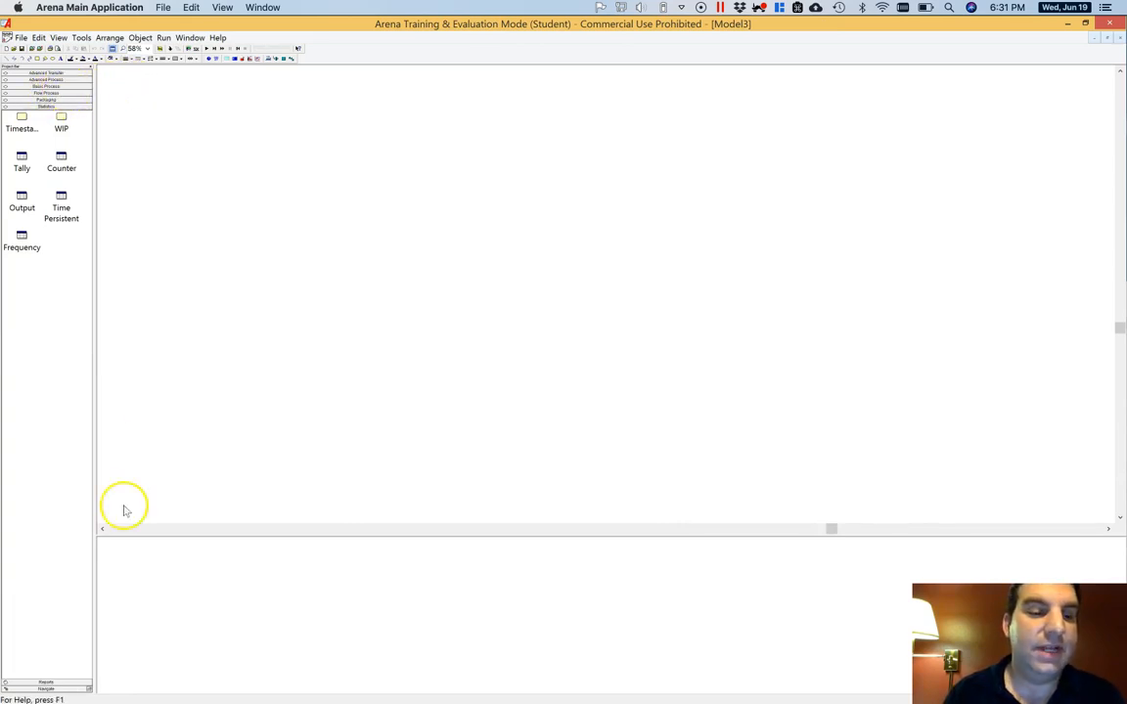
Place a Create module and a Dispose module far apart on the canvas and delete the connection between them
click(50, 86)
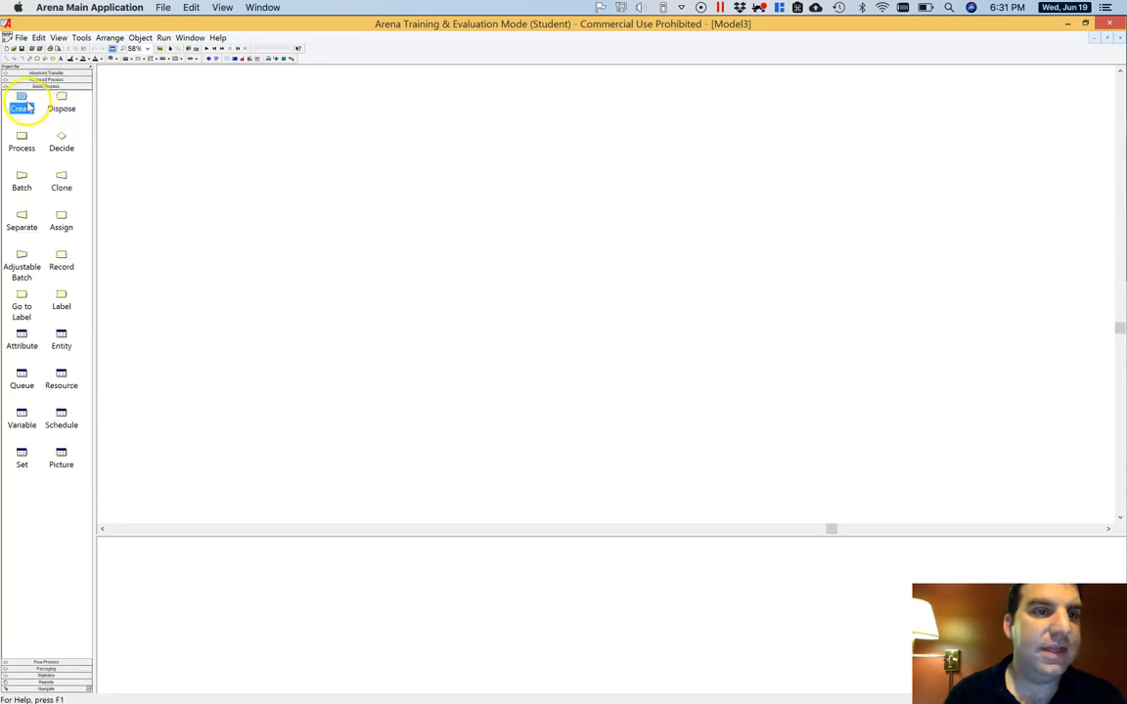
drag(21, 98, 180, 149)
drag(61, 97, 854, 137)
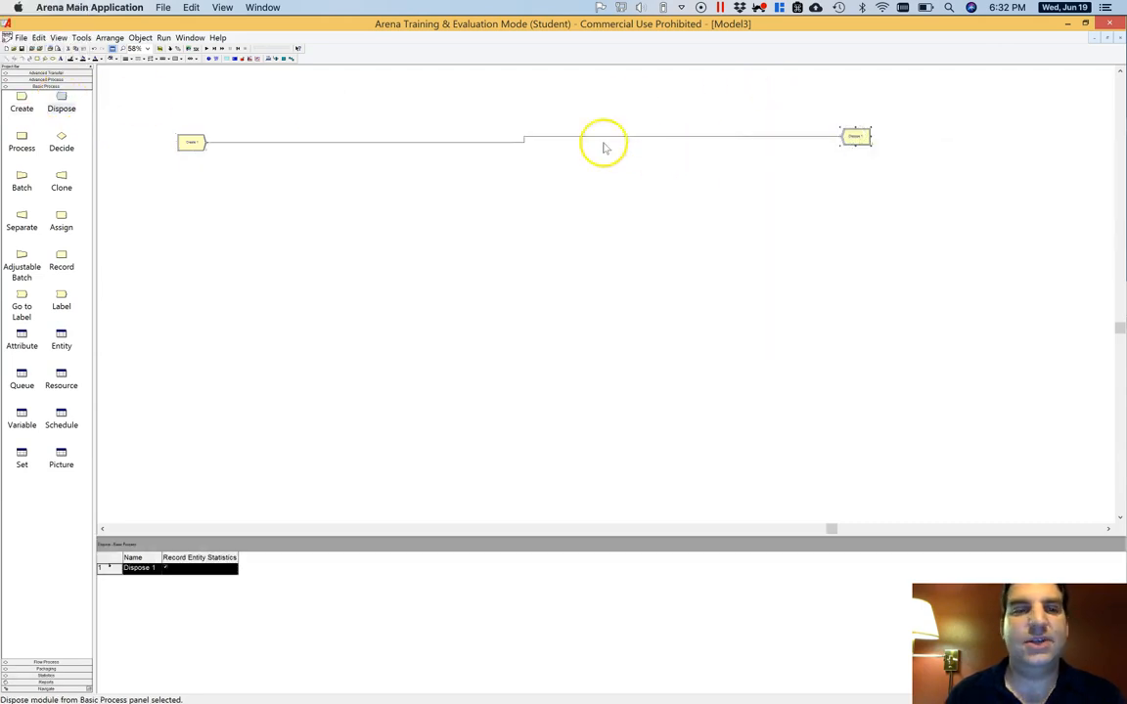
right_click(357, 145)
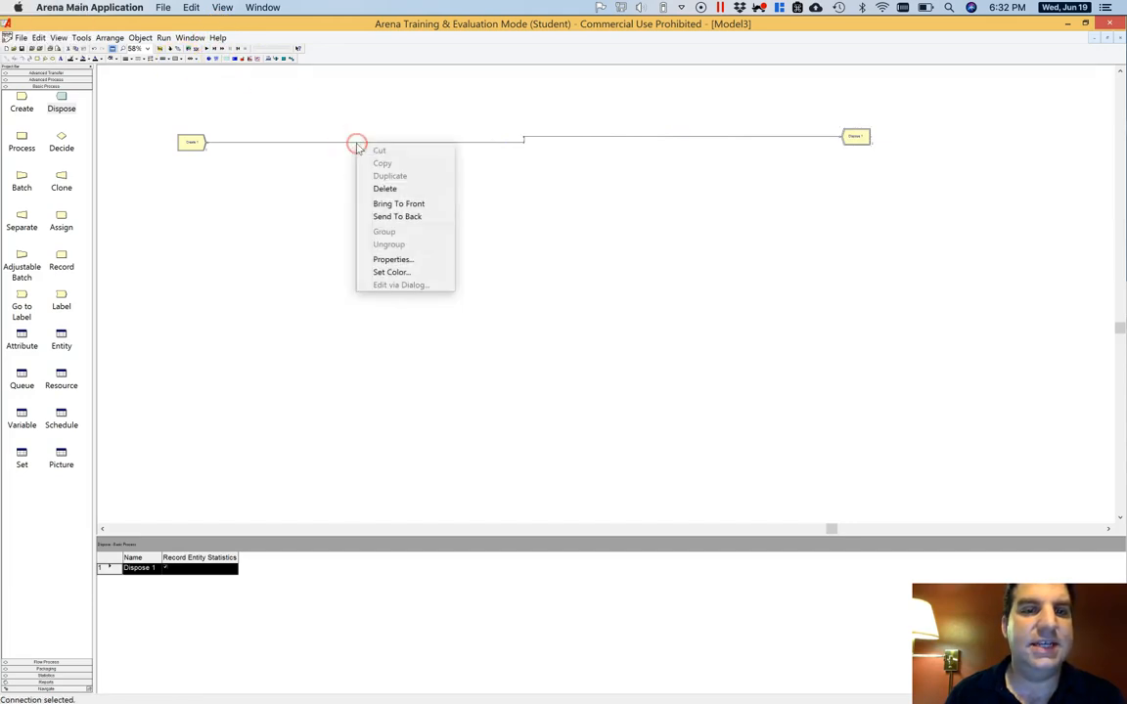
click(386, 188)
Reposition the Create and Dispose modules at opposite ends of the flowchart area, leaving space for modules between them
drag(863, 138, 658, 142)
key(asterisk)
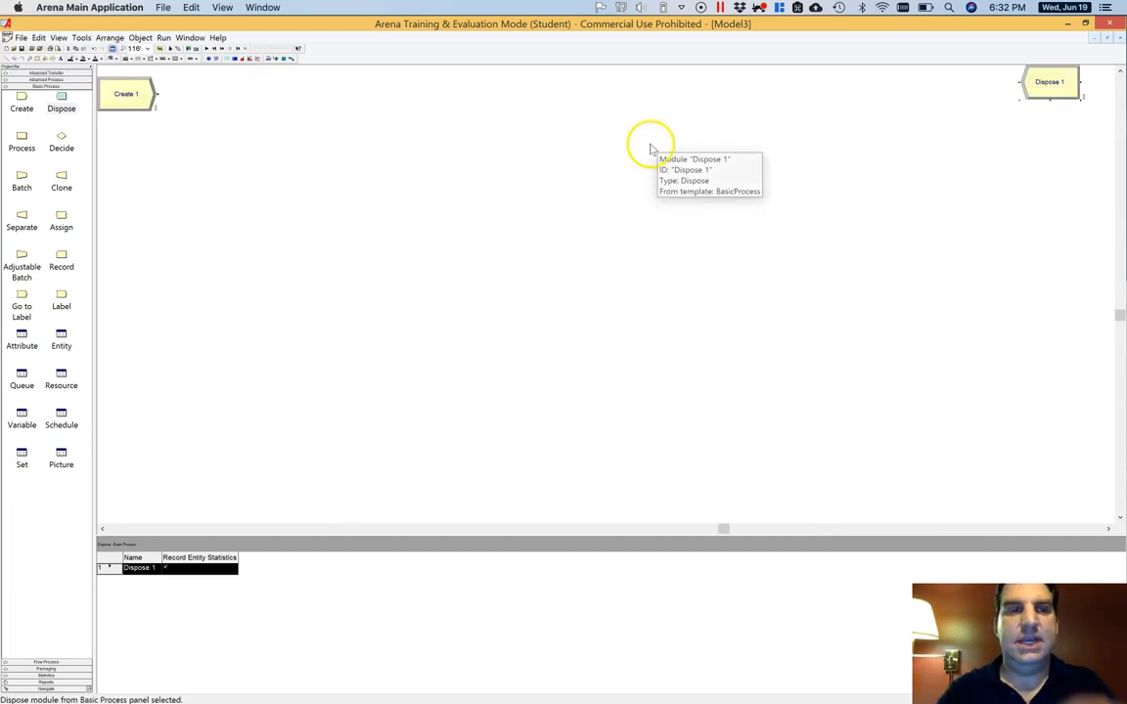
drag(1028, 95, 820, 102)
drag(912, 228, 996, 259)
drag(218, 210, 218, 225)
scroll(218, 225, up, 1)
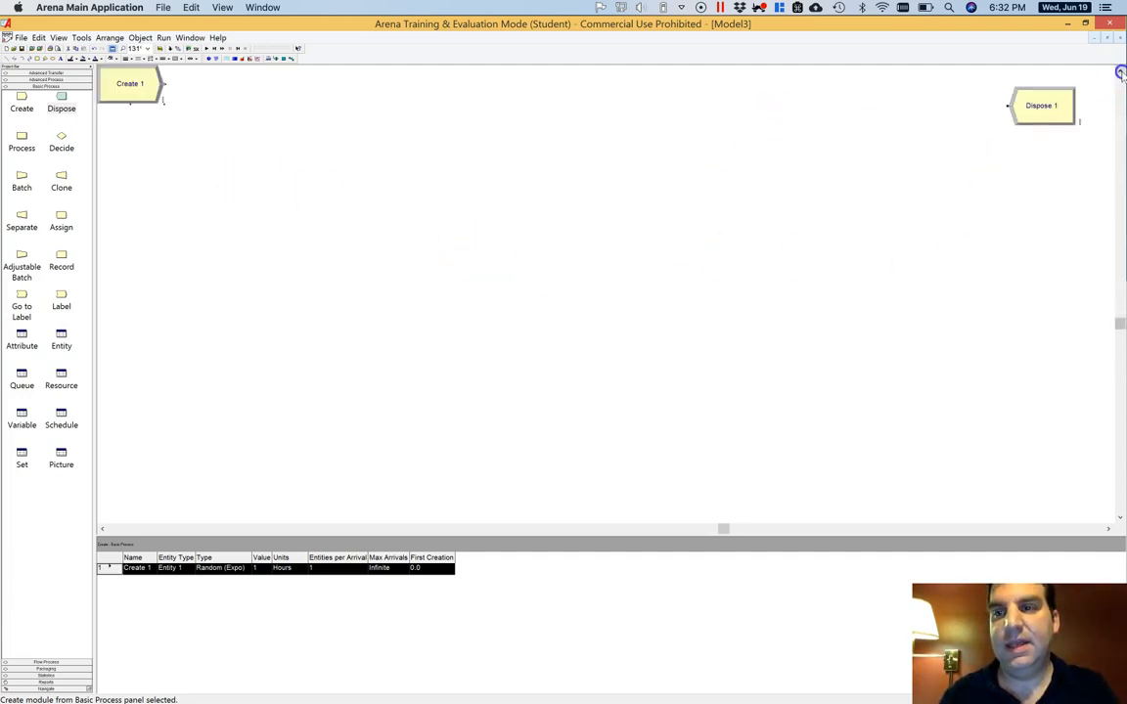
scroll(1123, 80, up, 3)
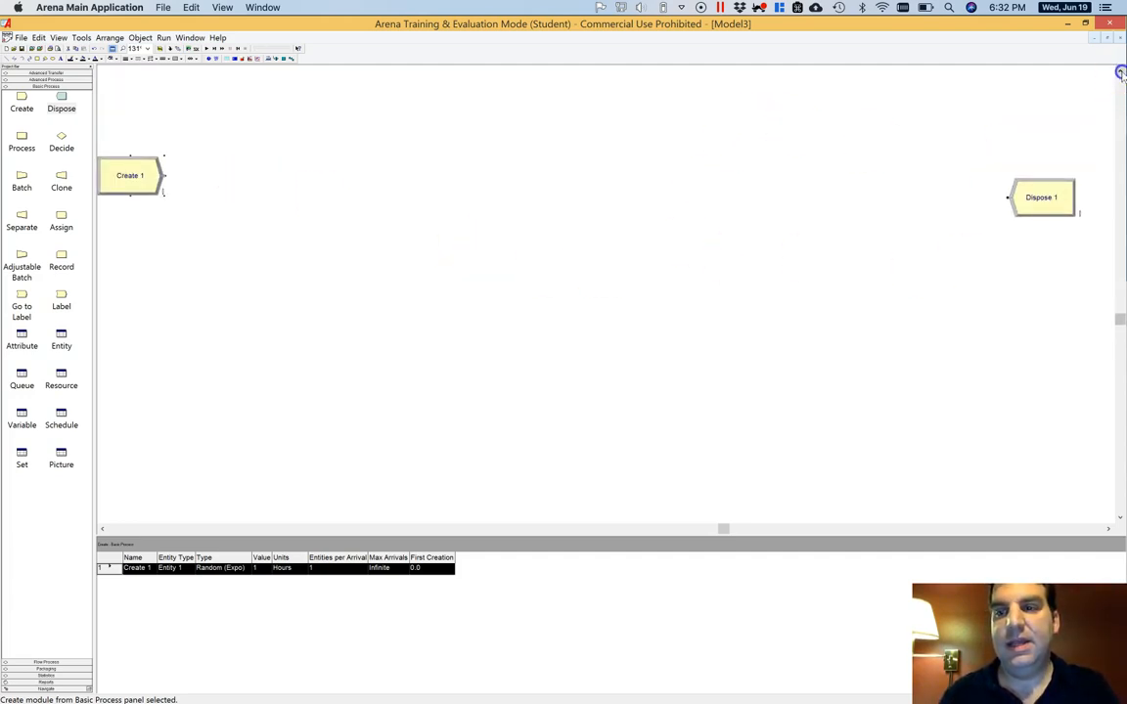
Name the Create module "Passenger Arrive" and set its time-between-arrivals units to Minutes
double_click(140, 220)
text(Passenger Arrive)
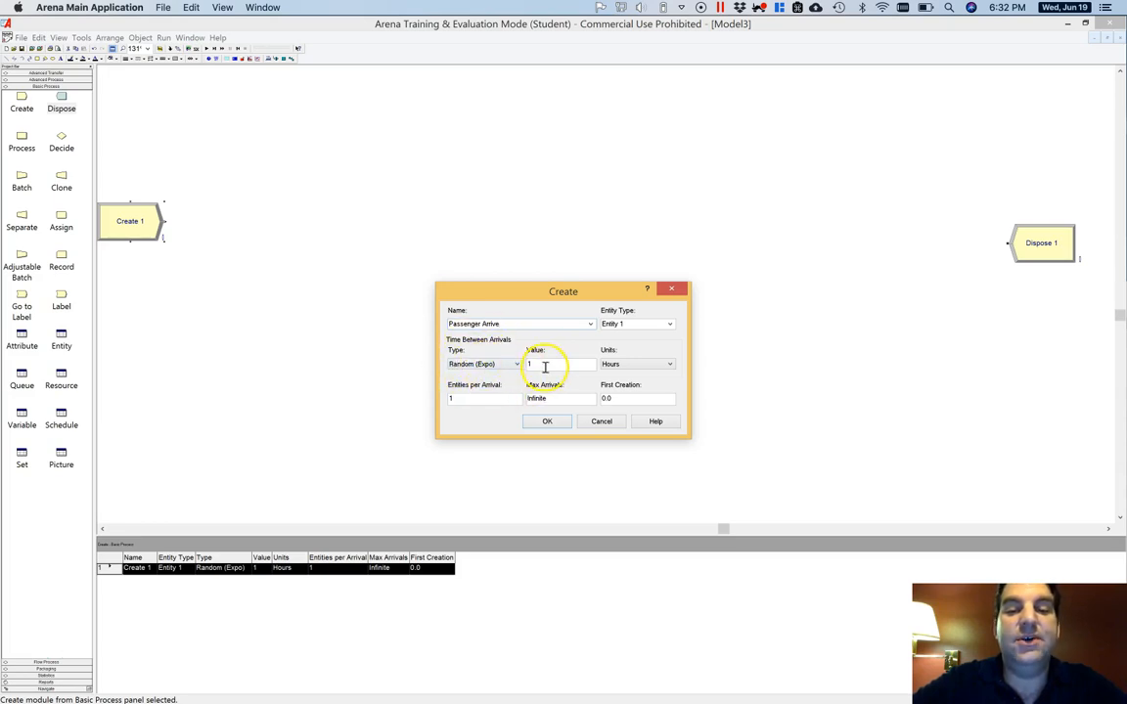
click(616, 365)
click(626, 383)
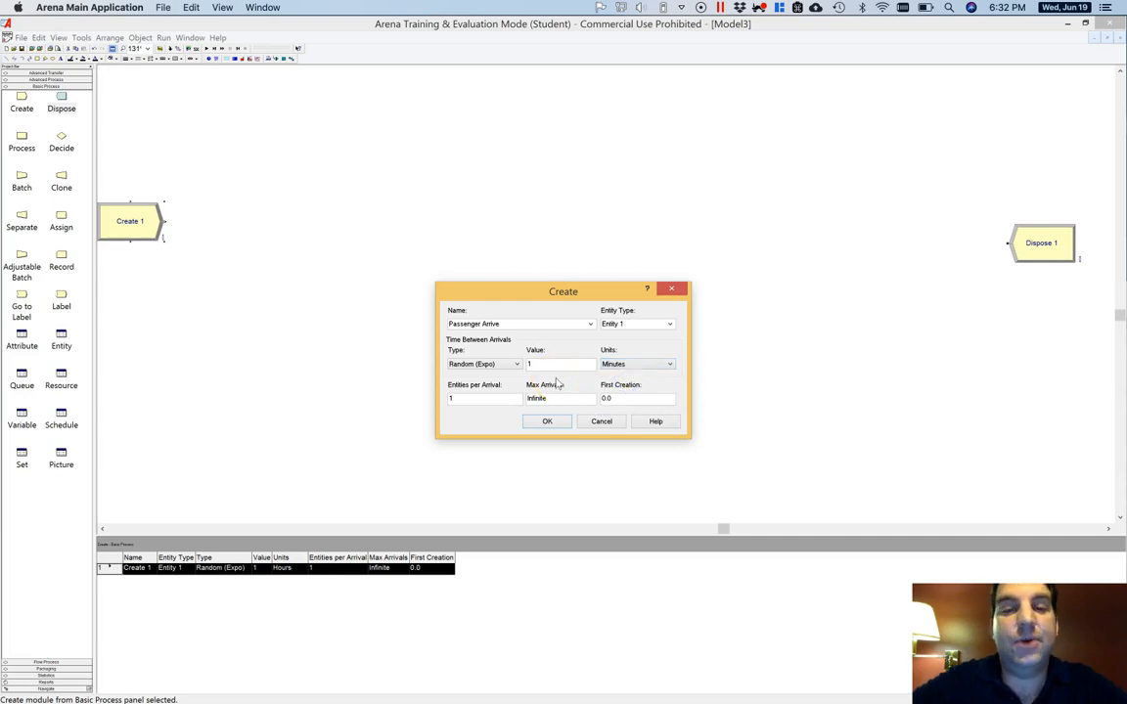
click(552, 425)
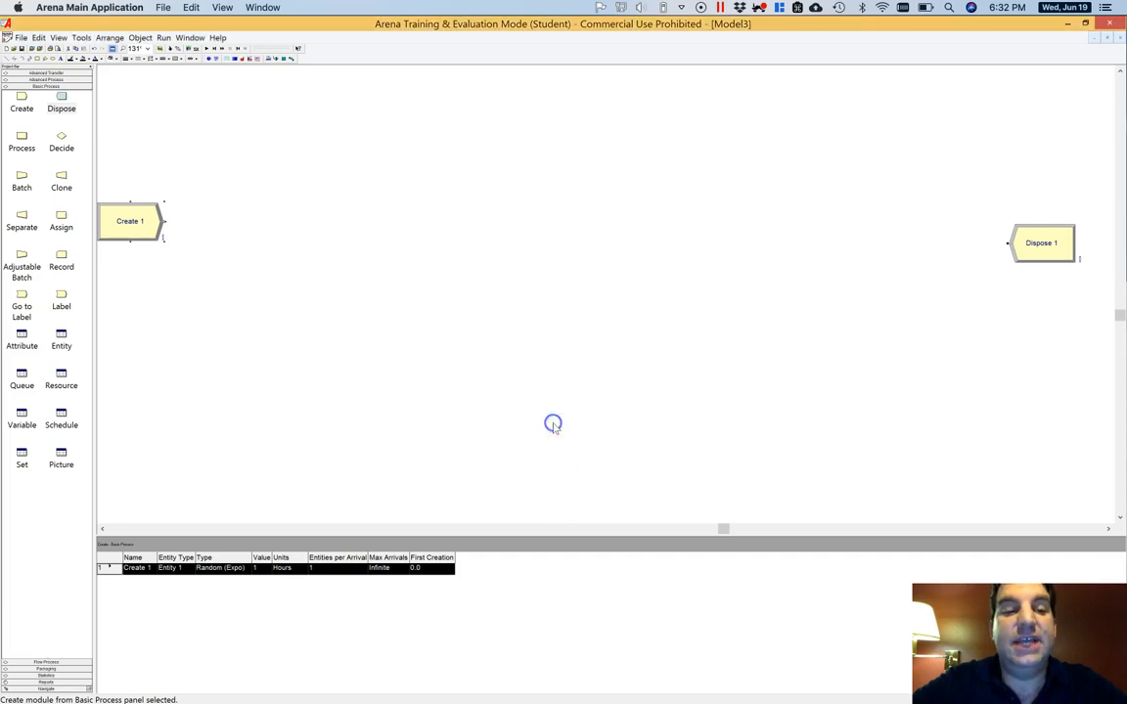
Rename the Dispose module "Passengers Go To Gate" and move it lower on the canvas
double_click(1039, 244)
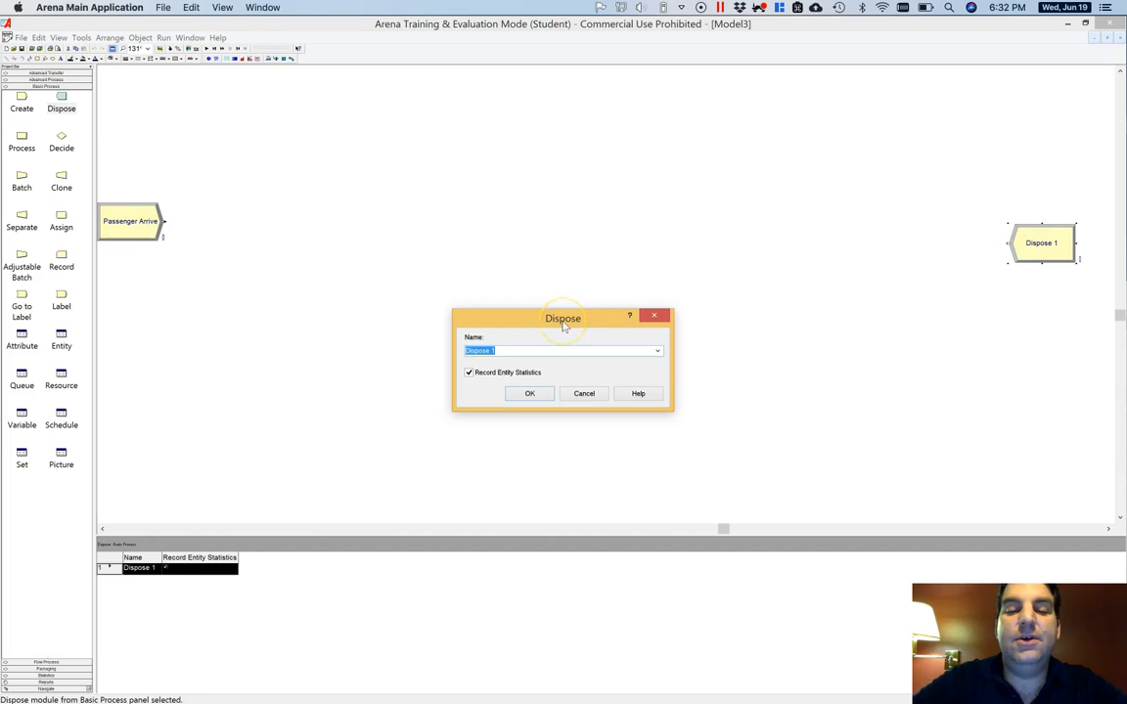
key(BackSpace)
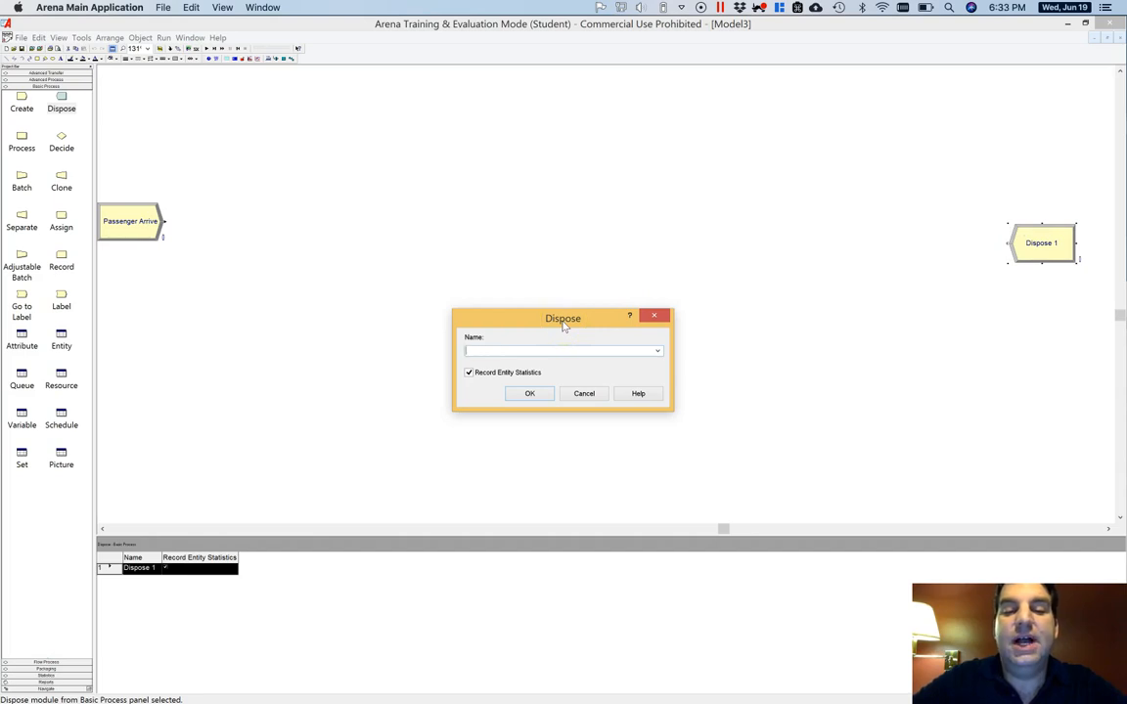
text(Passengers Go To Gate)
key(Return)
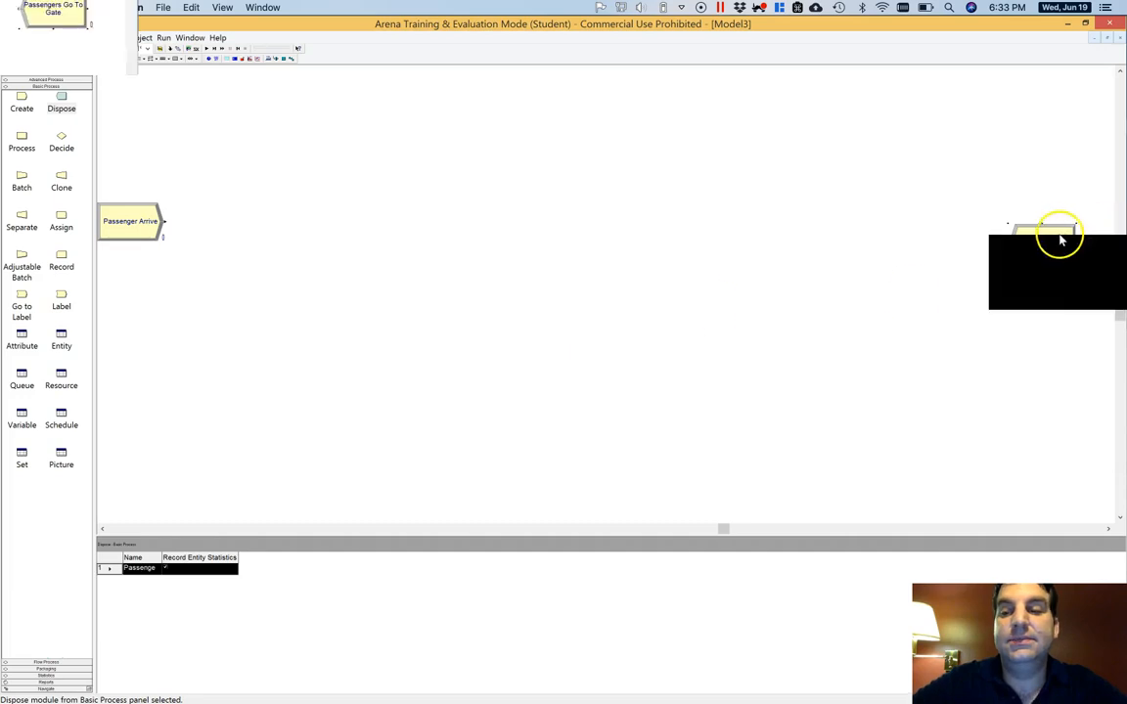
drag(1054, 320, 1055, 369)
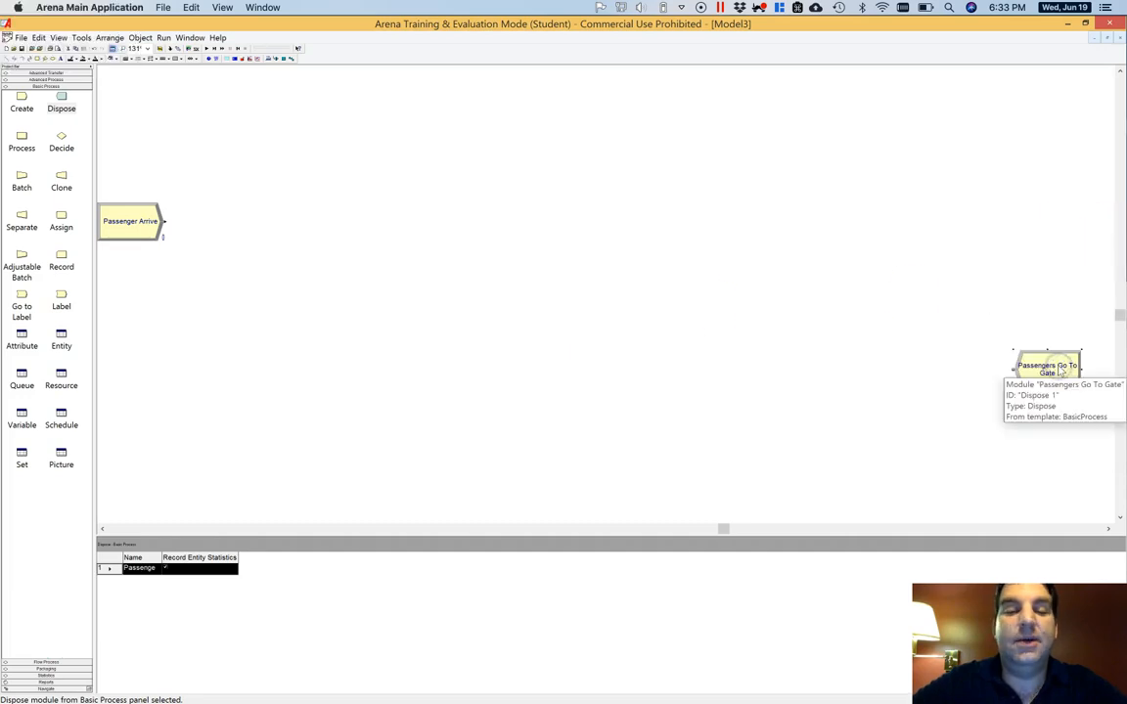
click(875, 312)
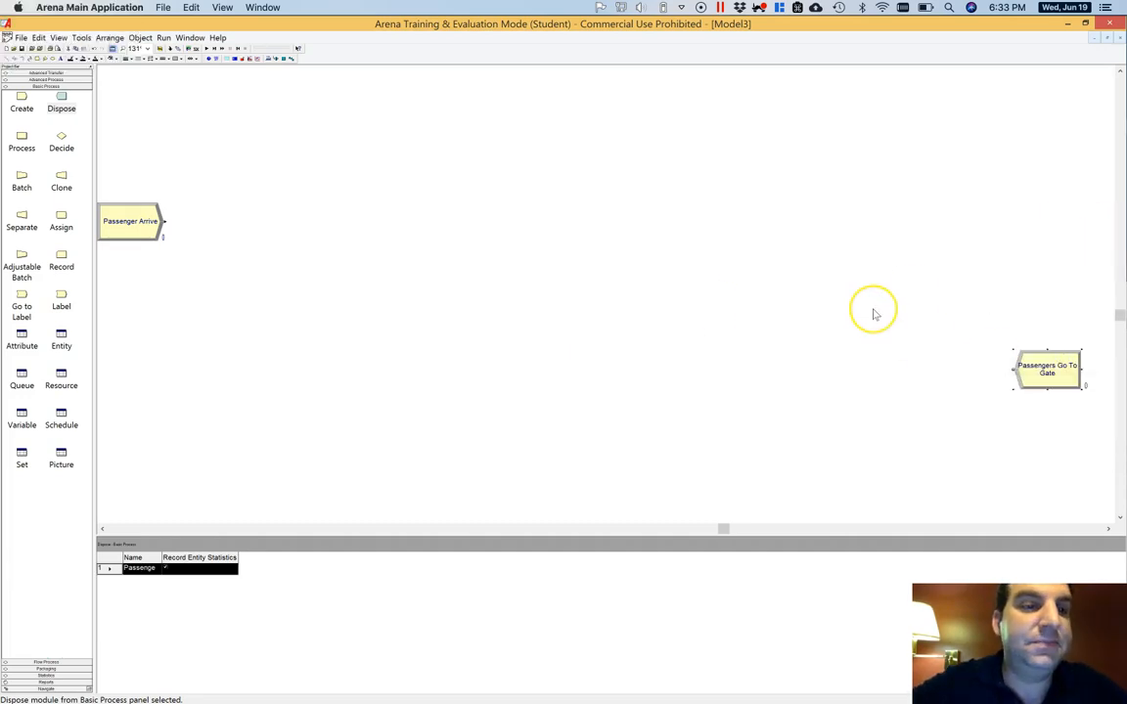
Shift the Passenger Arrive module slightly toward the flow and place a connected Process module after it
click(142, 221)
drag(143, 221, 154, 223)
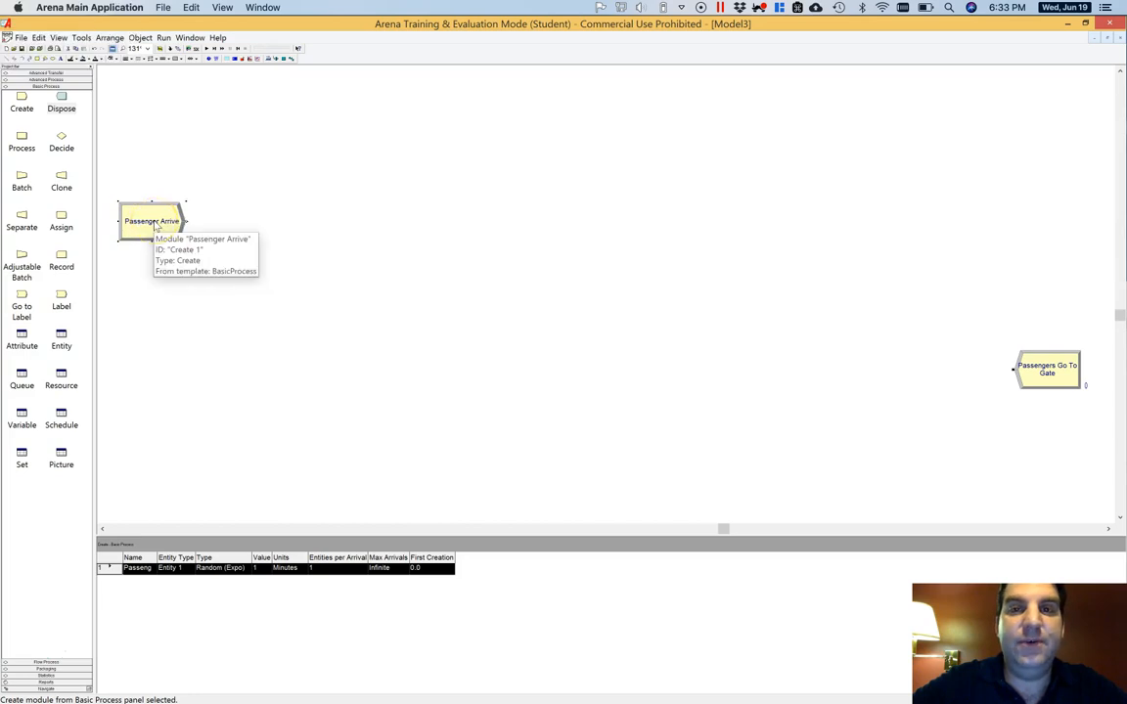
drag(21, 136, 281, 224)
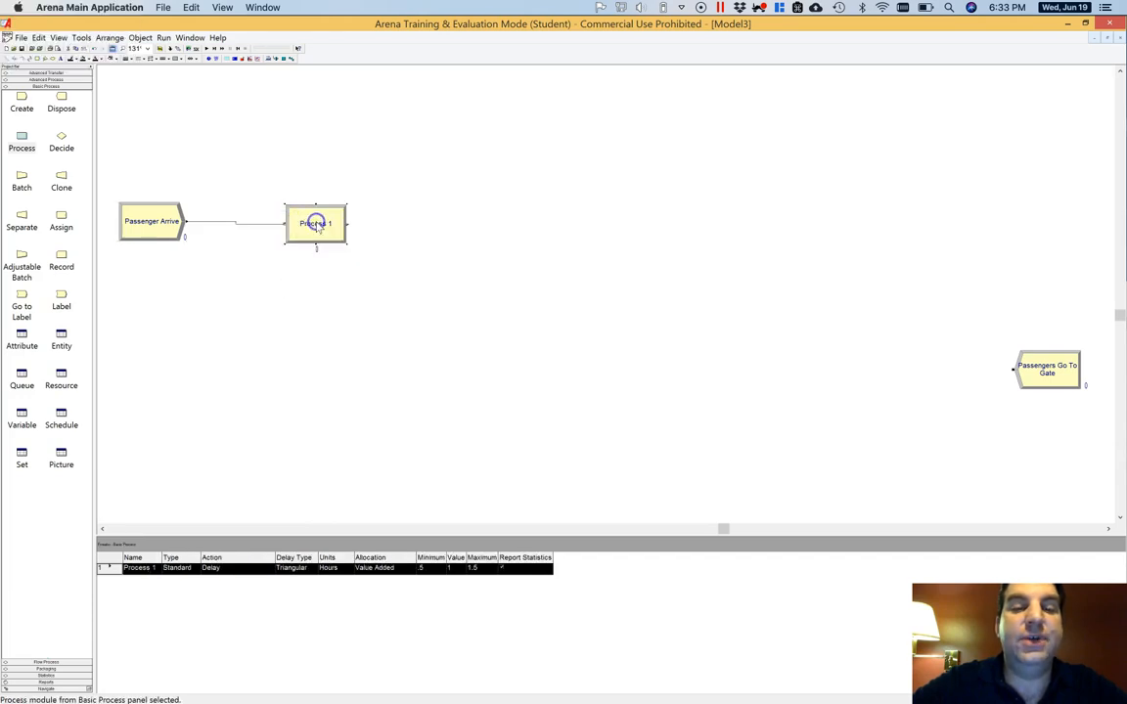
Set the new process's action to Seize Delay Release and add one unit of a Metal Detector resource
double_click(316, 224)
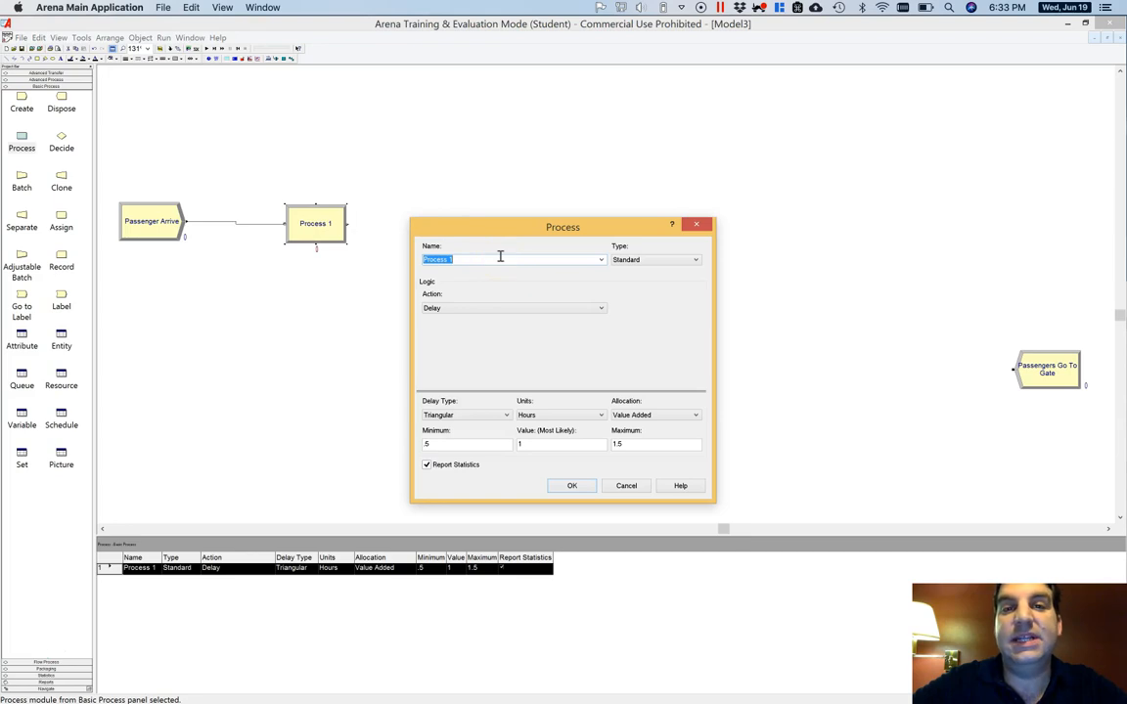
click(531, 309)
click(521, 334)
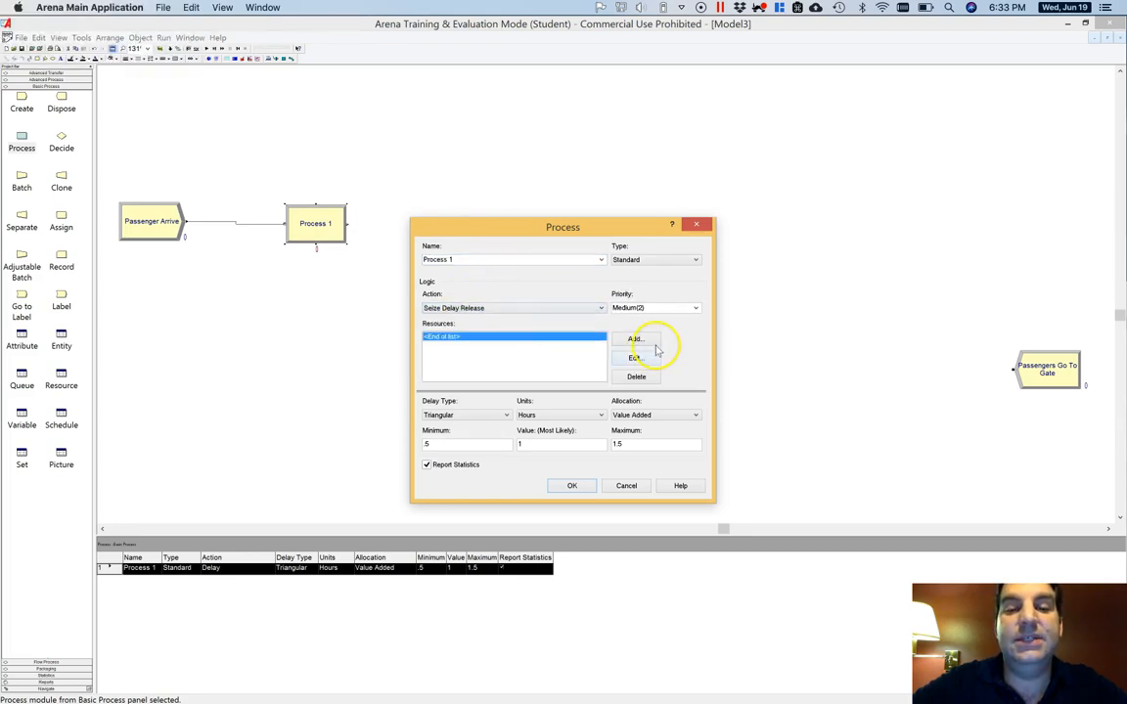
click(646, 338)
double_click(508, 363)
text(Mme)
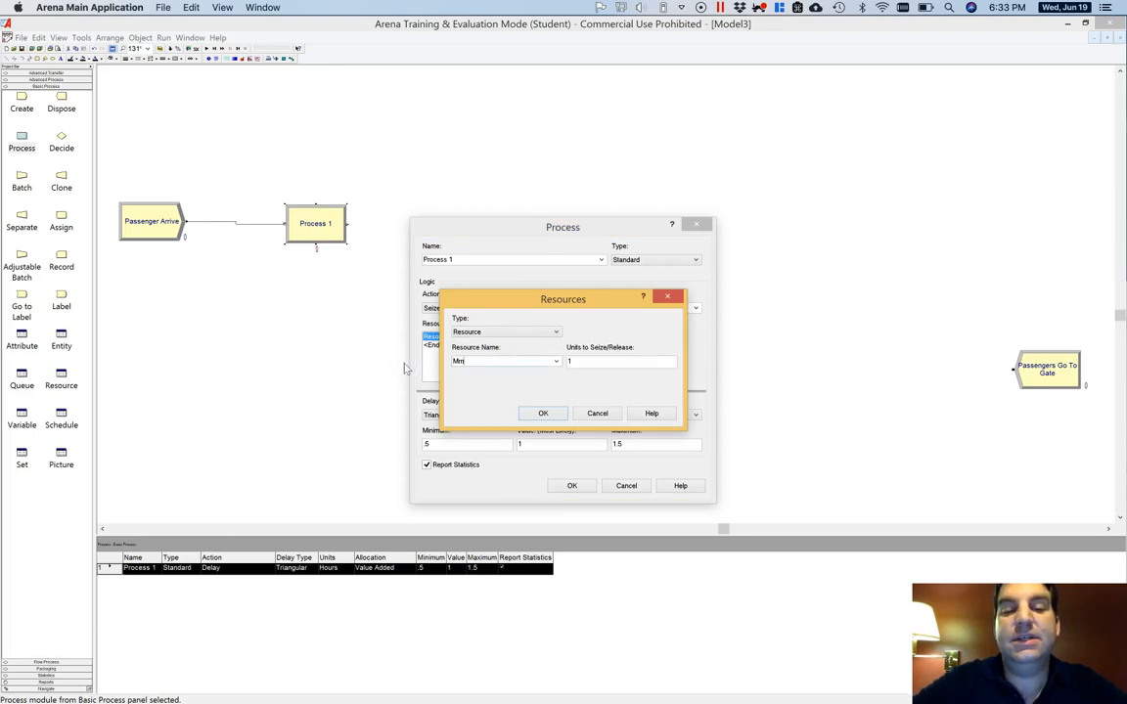
click(579, 394)
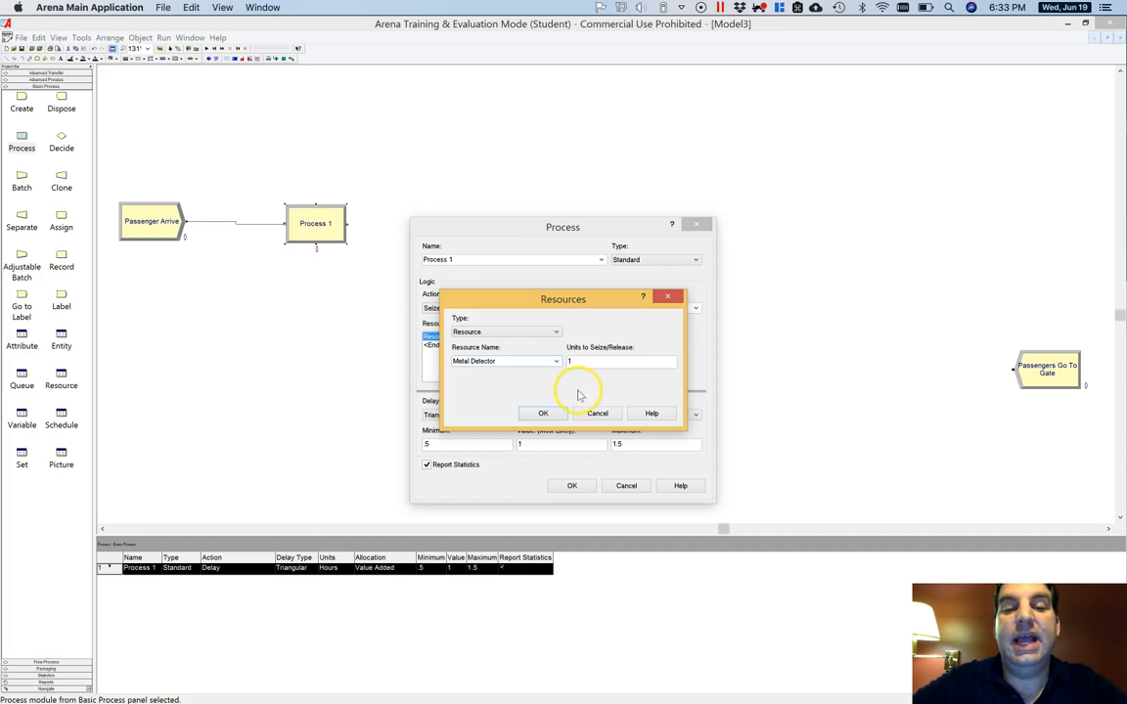
click(581, 361)
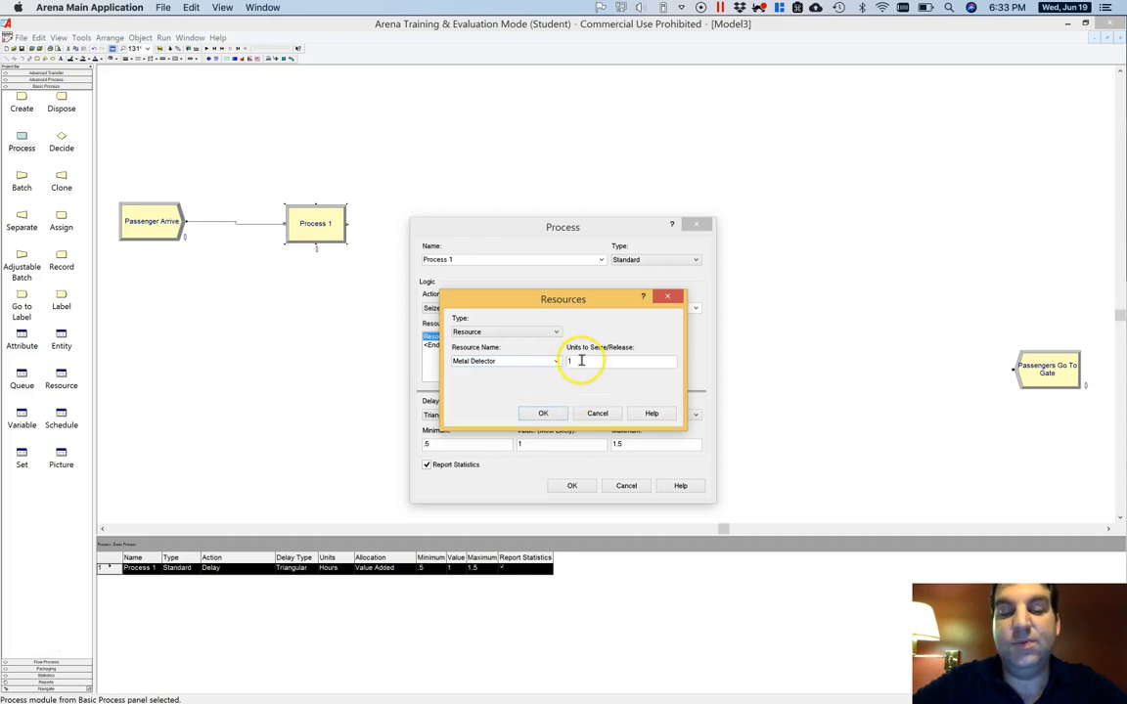
click(517, 362)
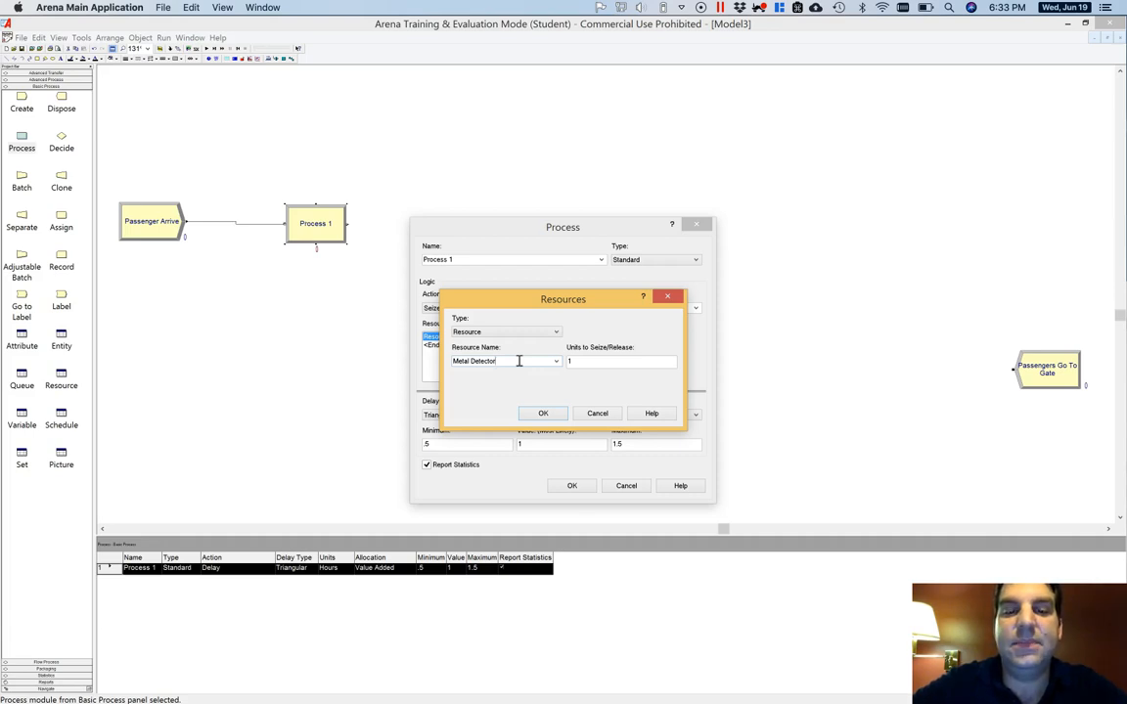
click(543, 413)
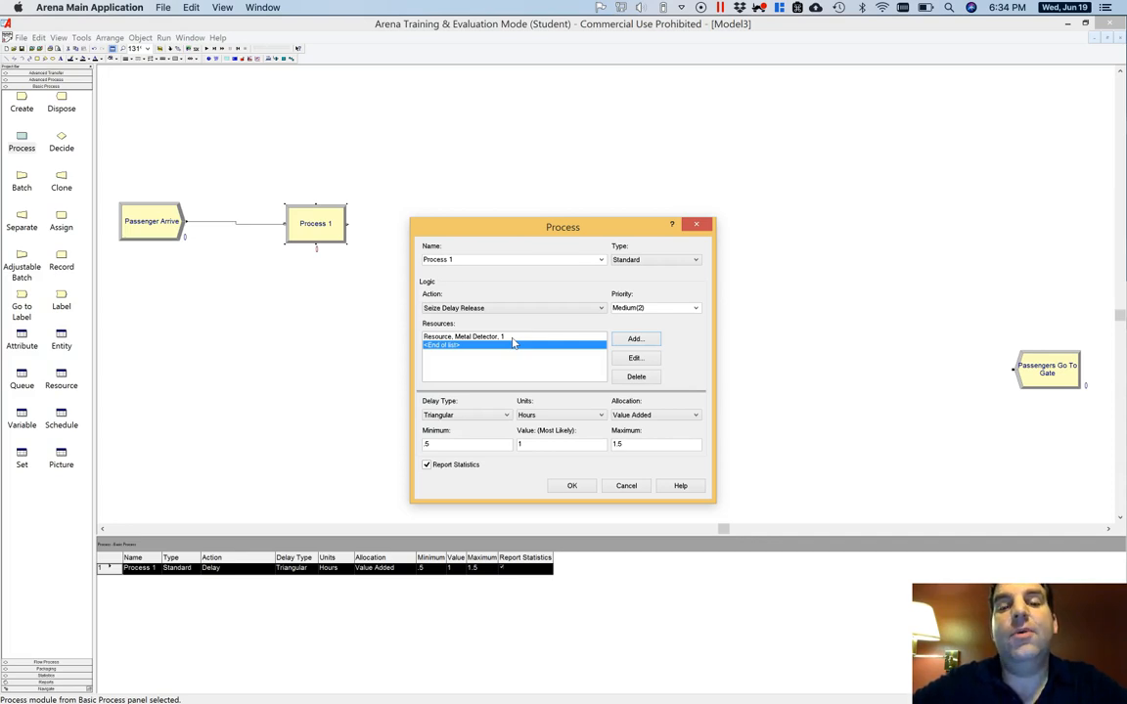
Change the process's action to Seize Delay with a constant delay of 0 minutes
click(494, 308)
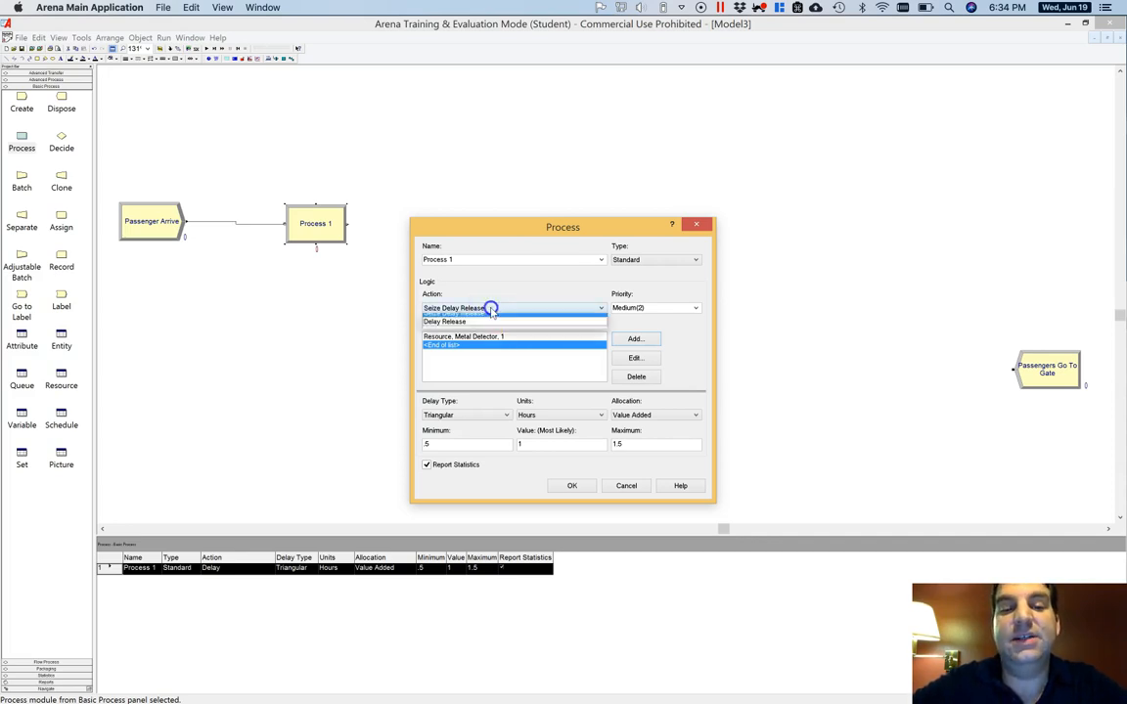
click(484, 326)
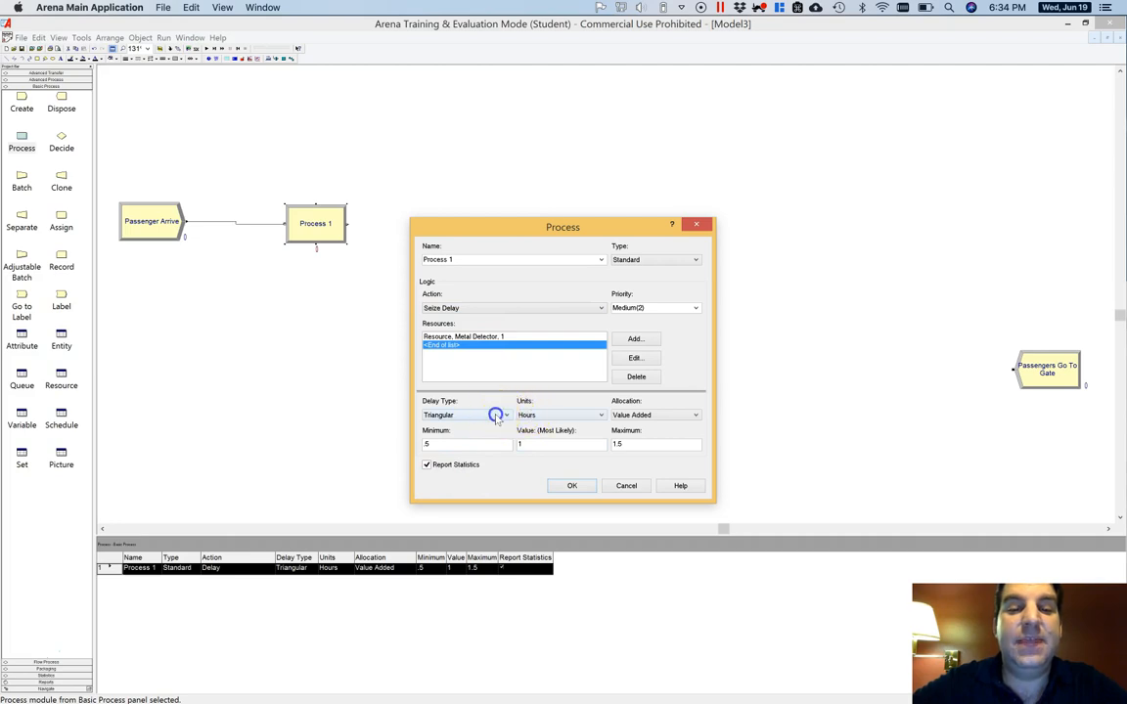
click(495, 417)
click(489, 427)
double_click(574, 447)
text(0)
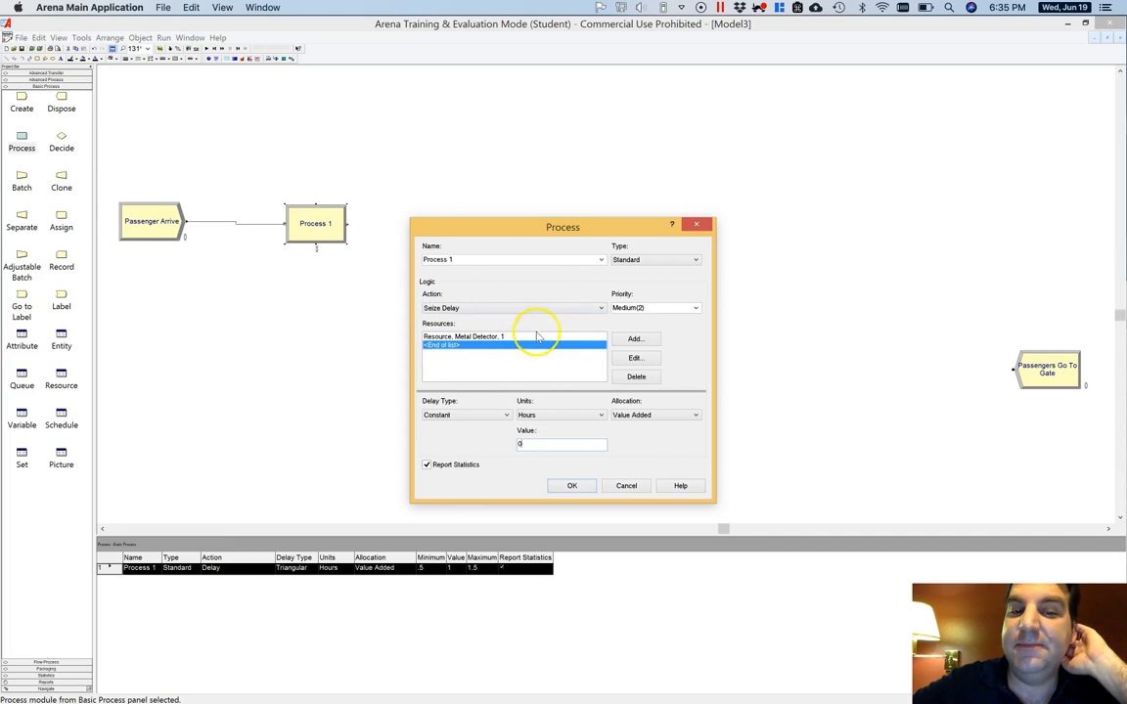
click(544, 415)
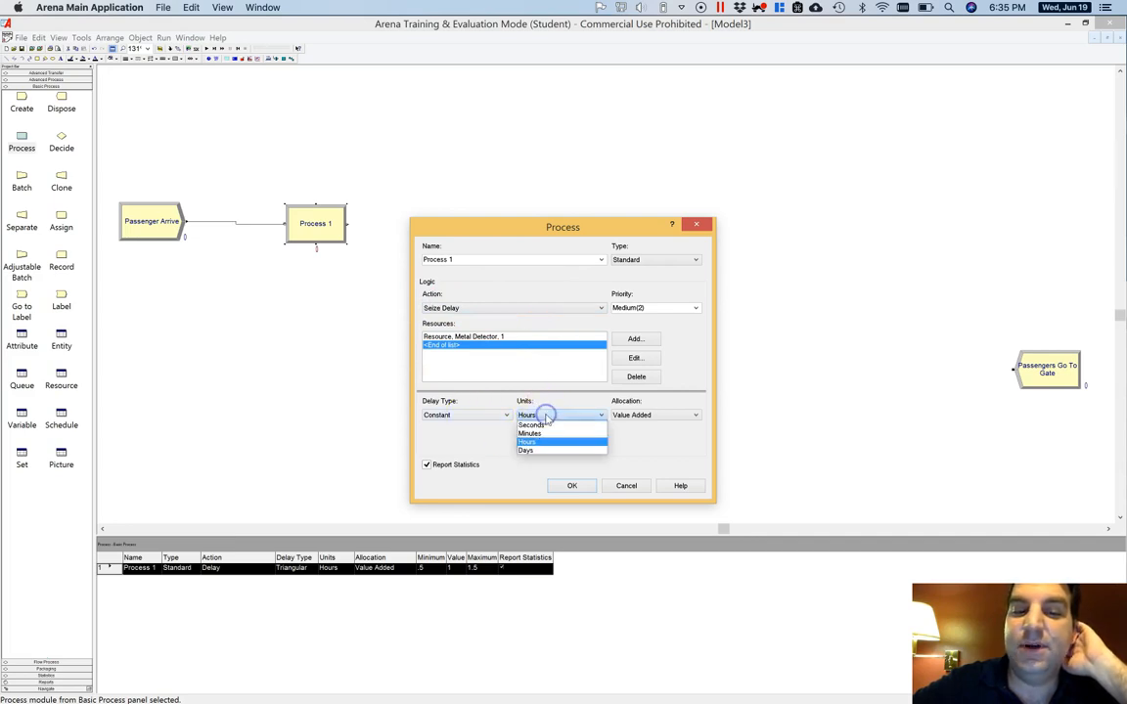
click(543, 435)
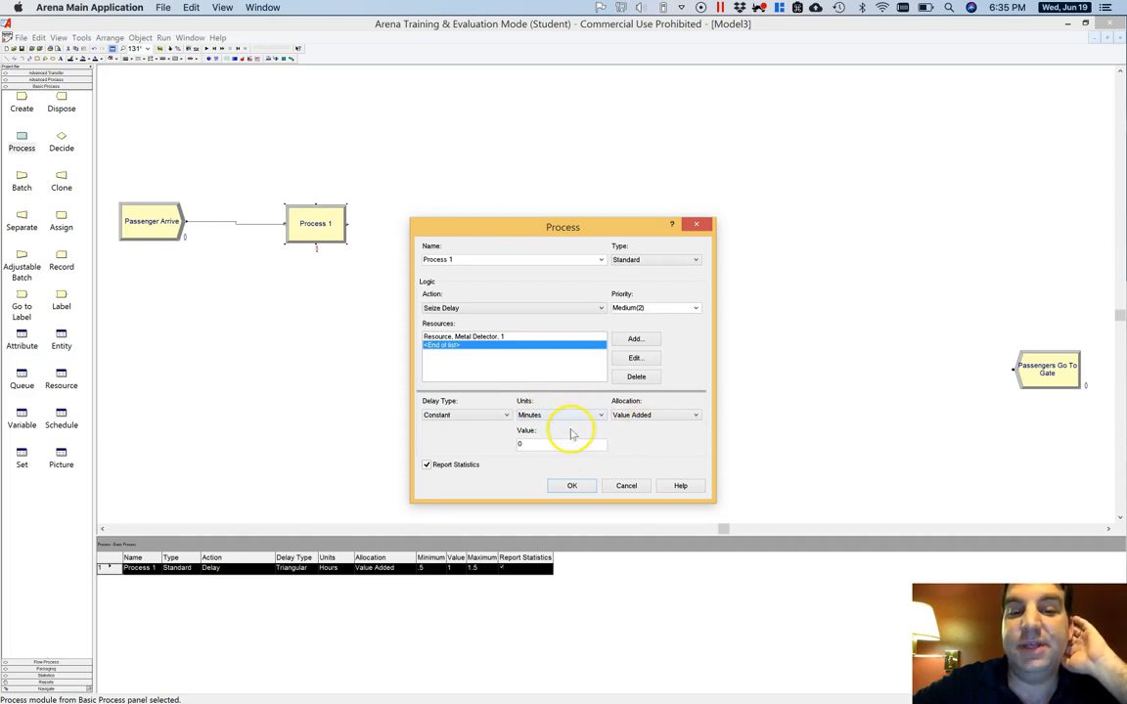
click(573, 486)
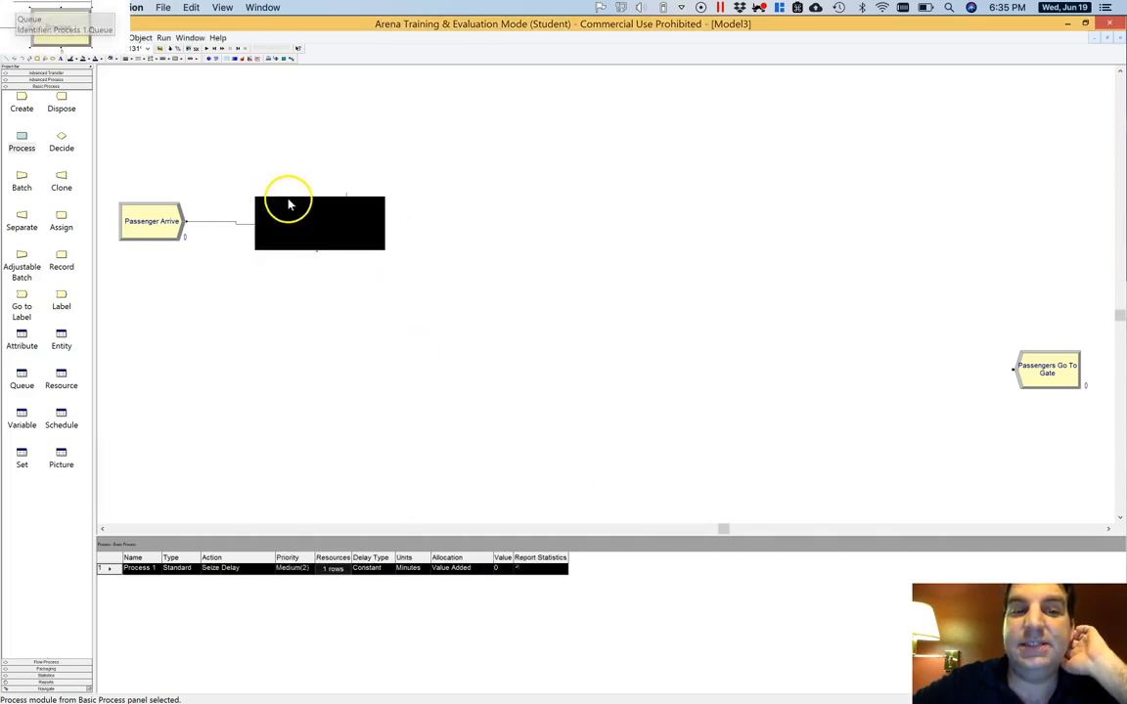
Rename the process "Enter Metal Detector"
double_click(321, 222)
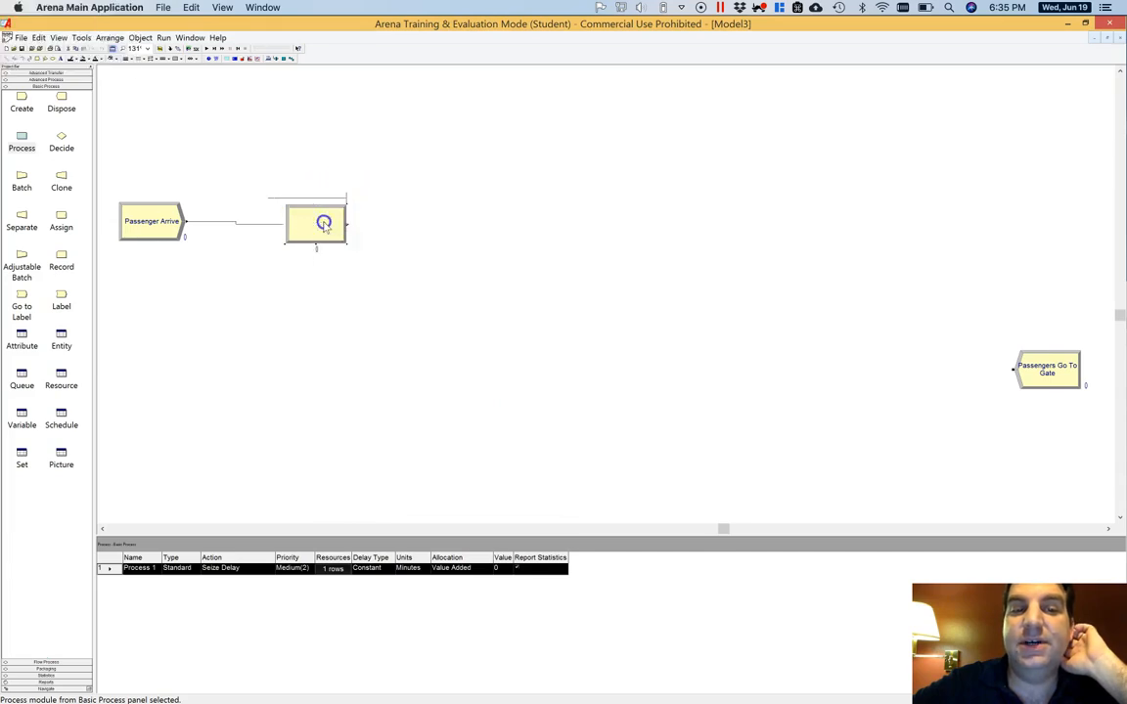
text(Enter Metal Detector)
click(570, 486)
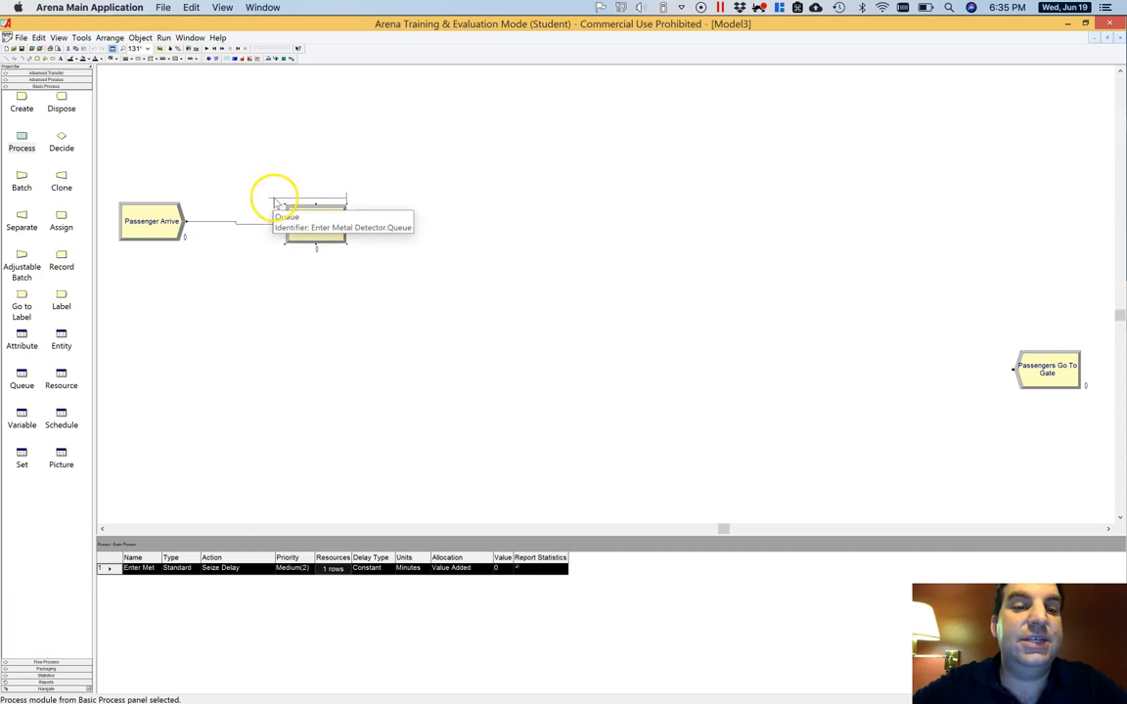
Move the Enter Metal Detector process closer to Passenger Arrive and place a connected Assign module after it
click(22, 139)
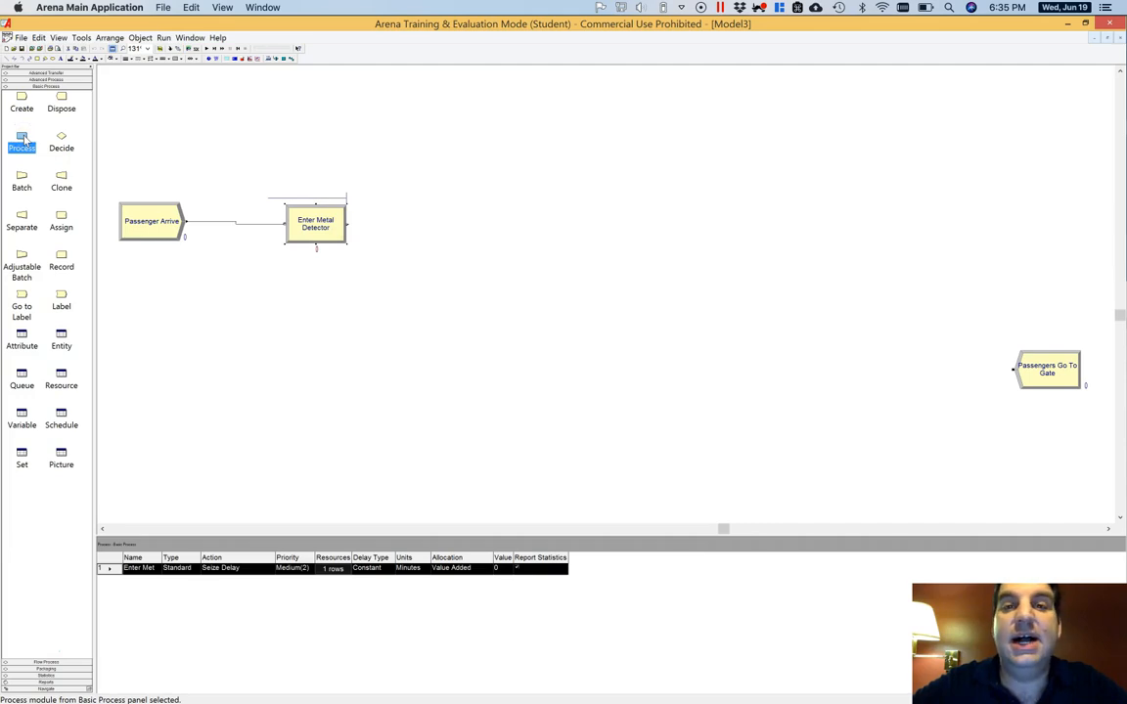
click(250, 226)
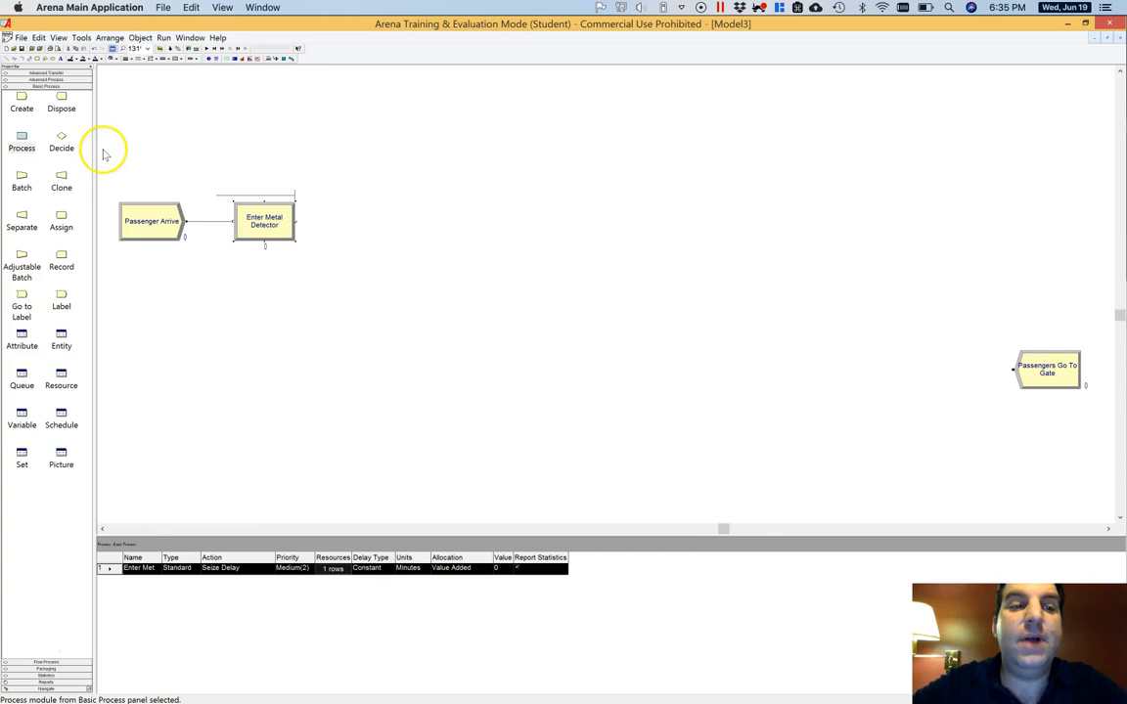
drag(60, 217, 337, 220)
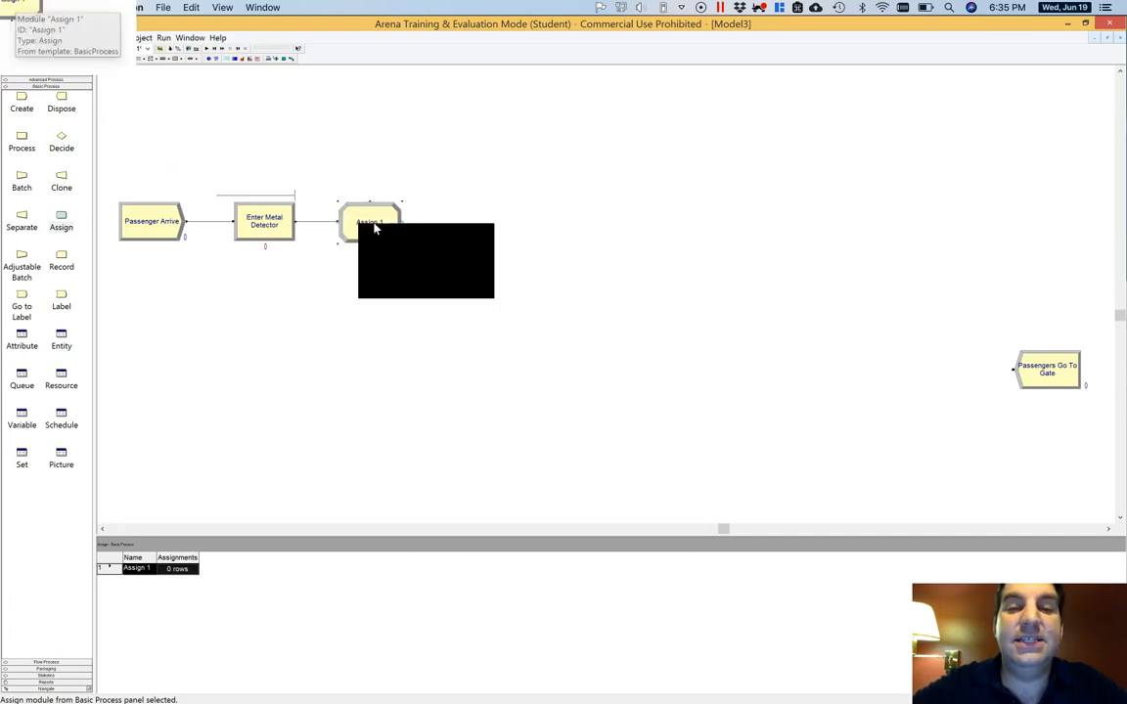
Name the Assign module "Save Detector Entry Time" and add an Attribute assignment that sets DectectorTime to TNOW
double_click(369, 224)
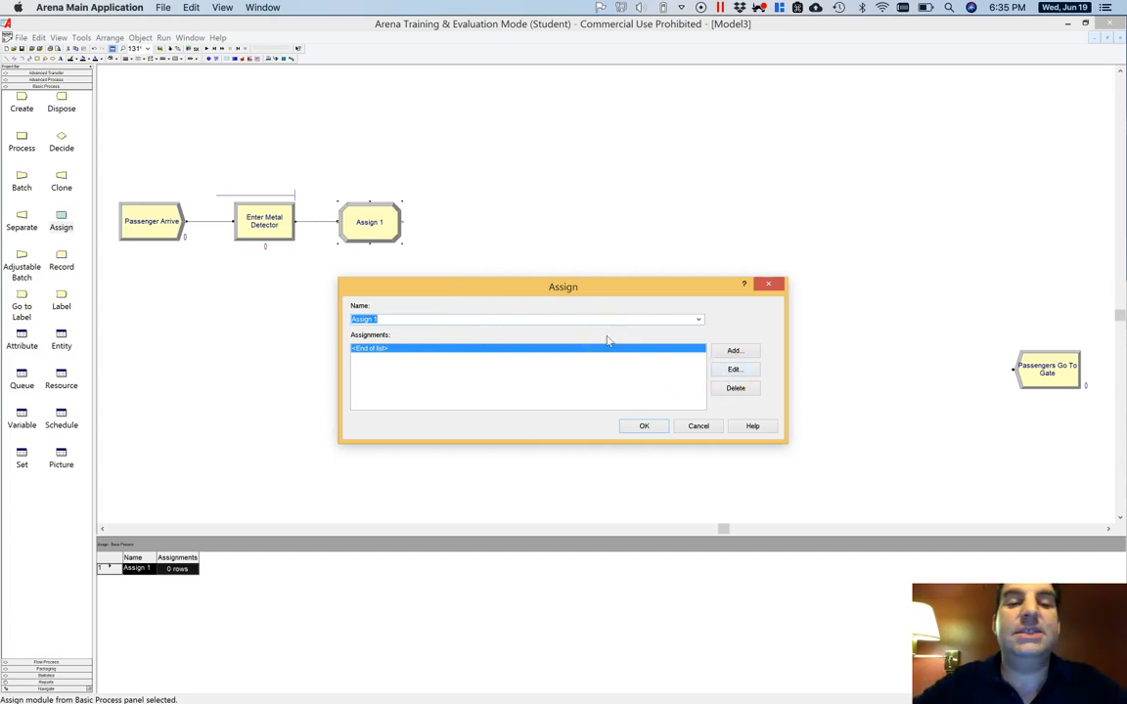
text(Save Detector Entry Time)
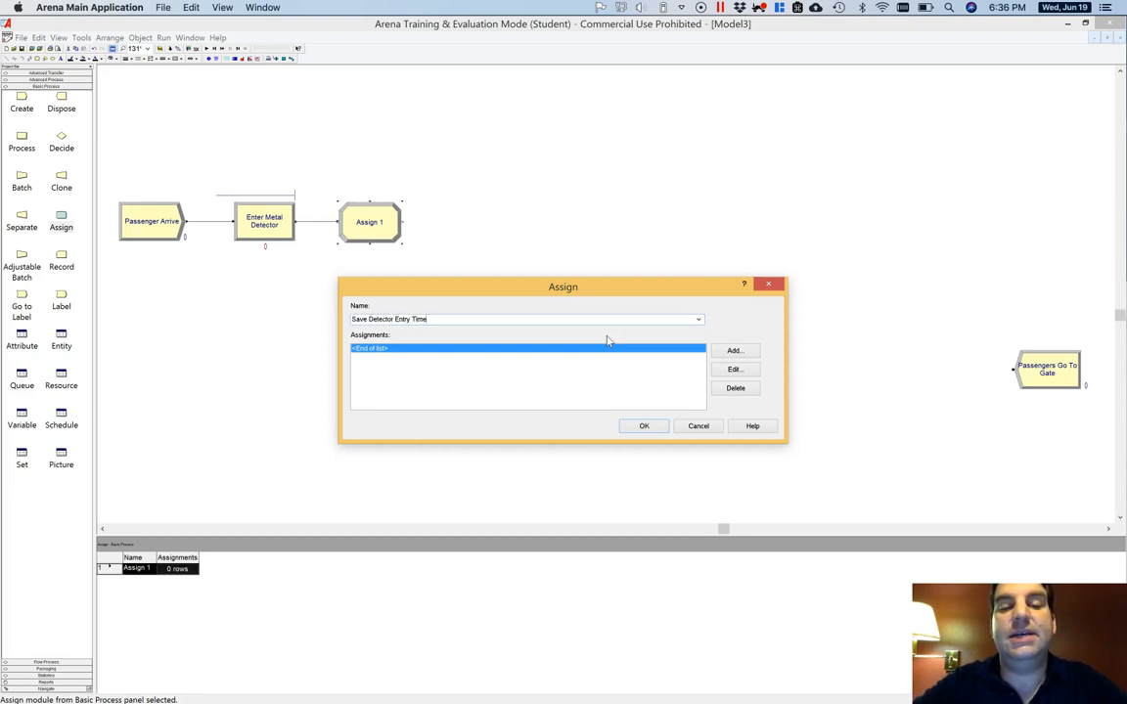
click(744, 350)
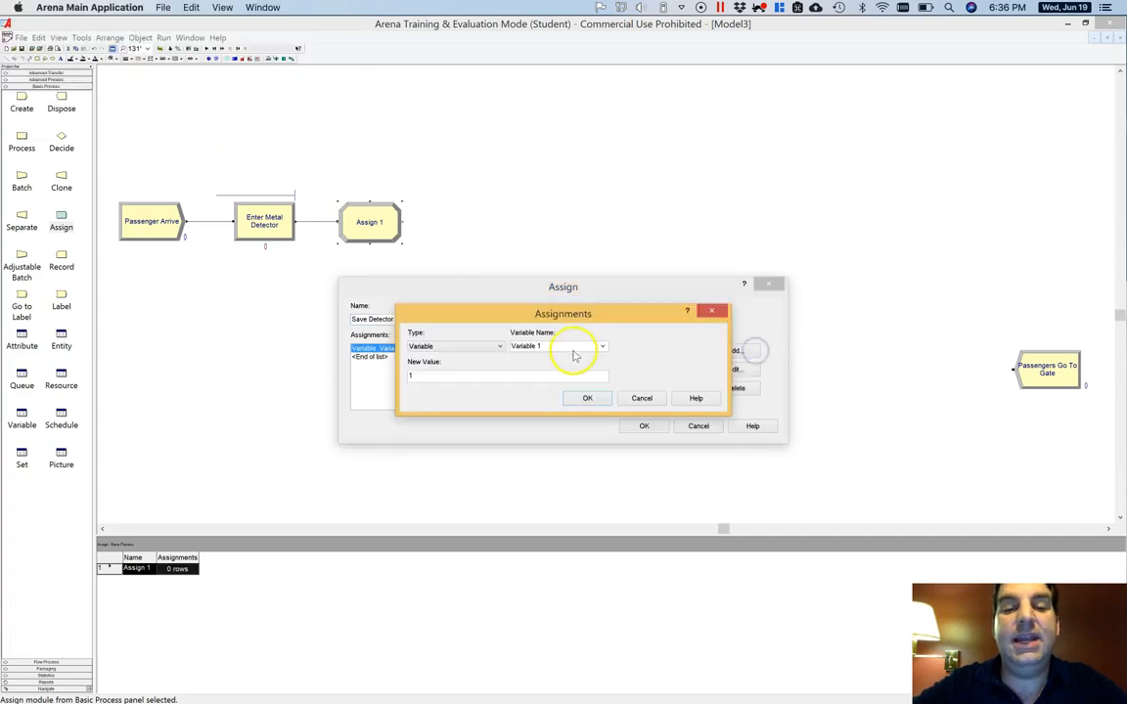
click(483, 347)
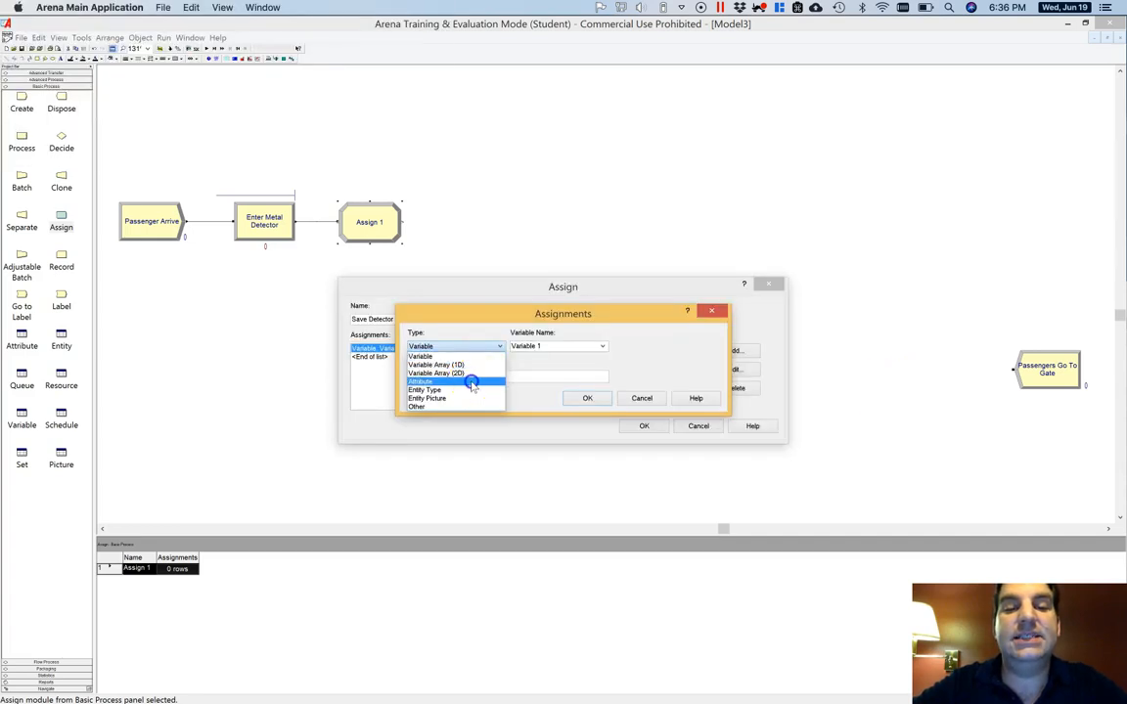
click(472, 385)
double_click(546, 345)
text(De)
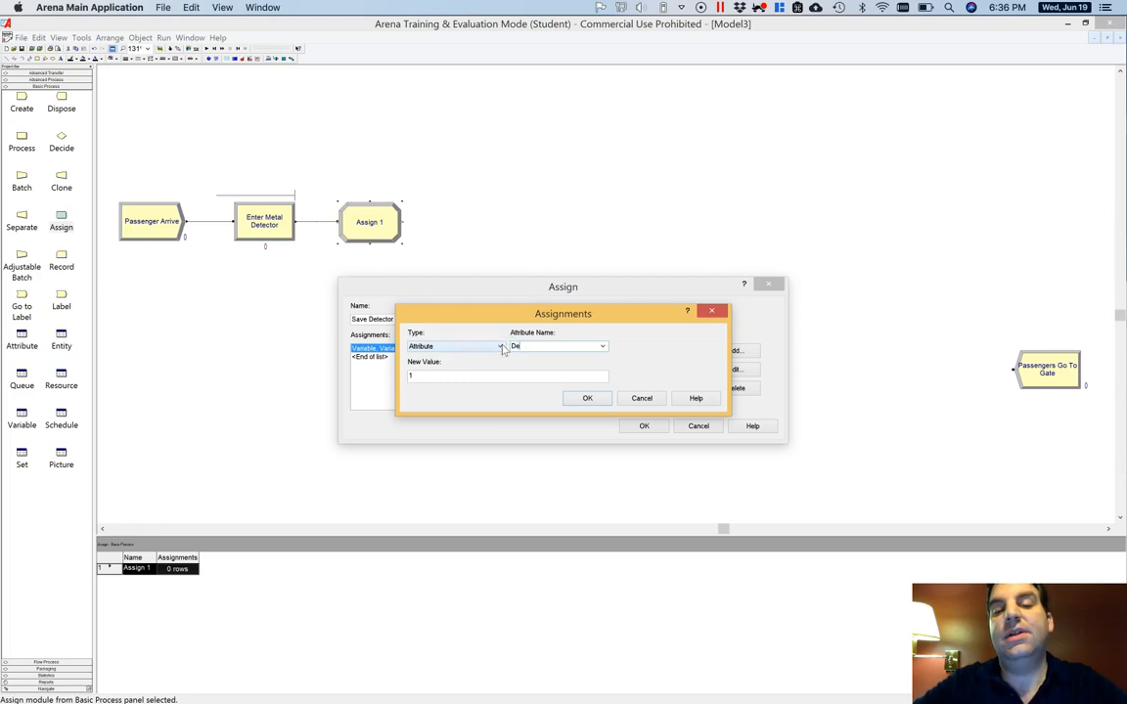
text(ctectorTime)
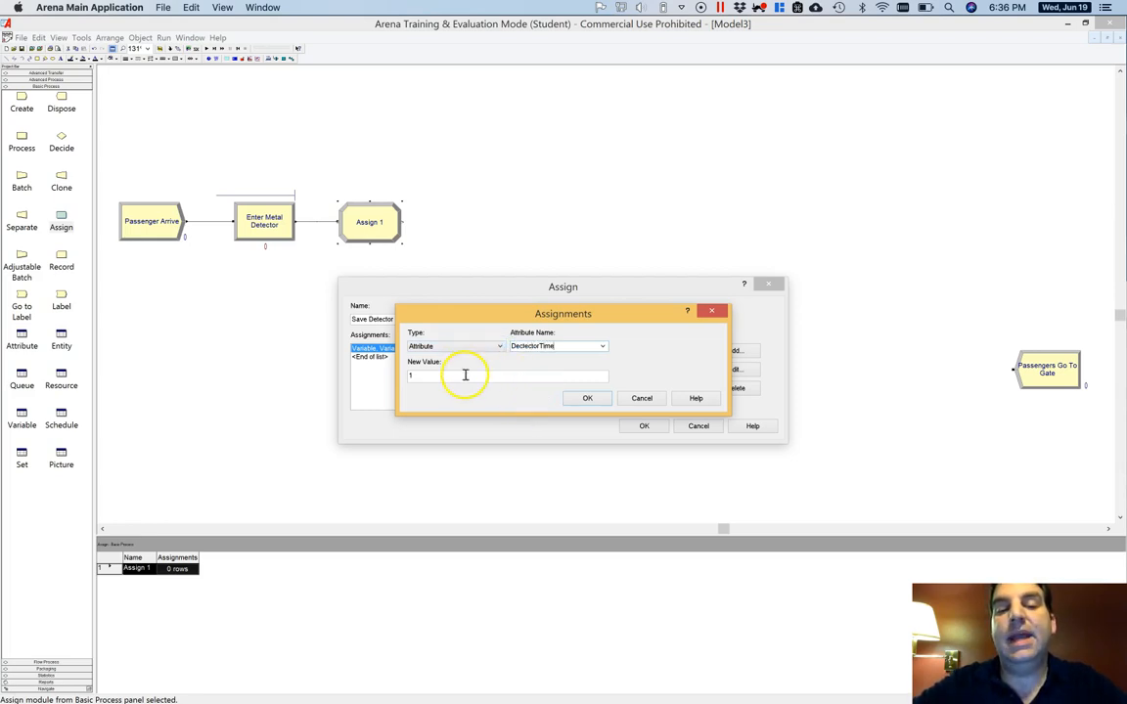
drag(464, 375, 368, 374)
text(TNOW)
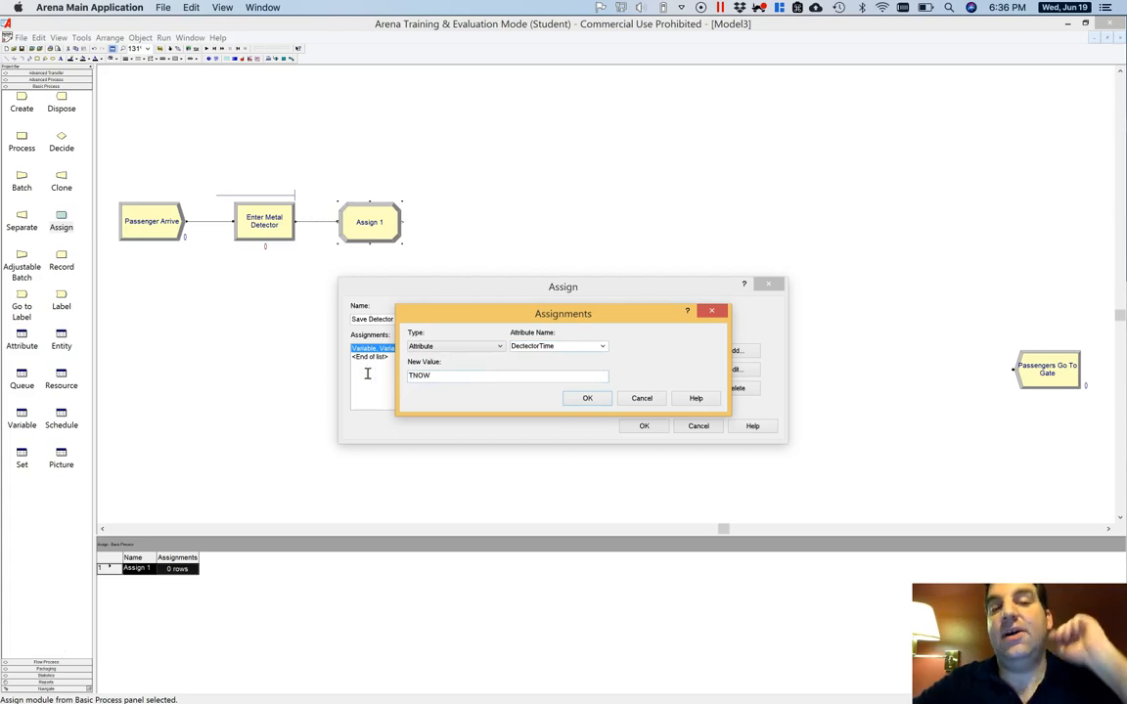
Look up the Current Simulation Time function among the Date and Time Functions in the Expression Builder for the assignment's new value
click(488, 376)
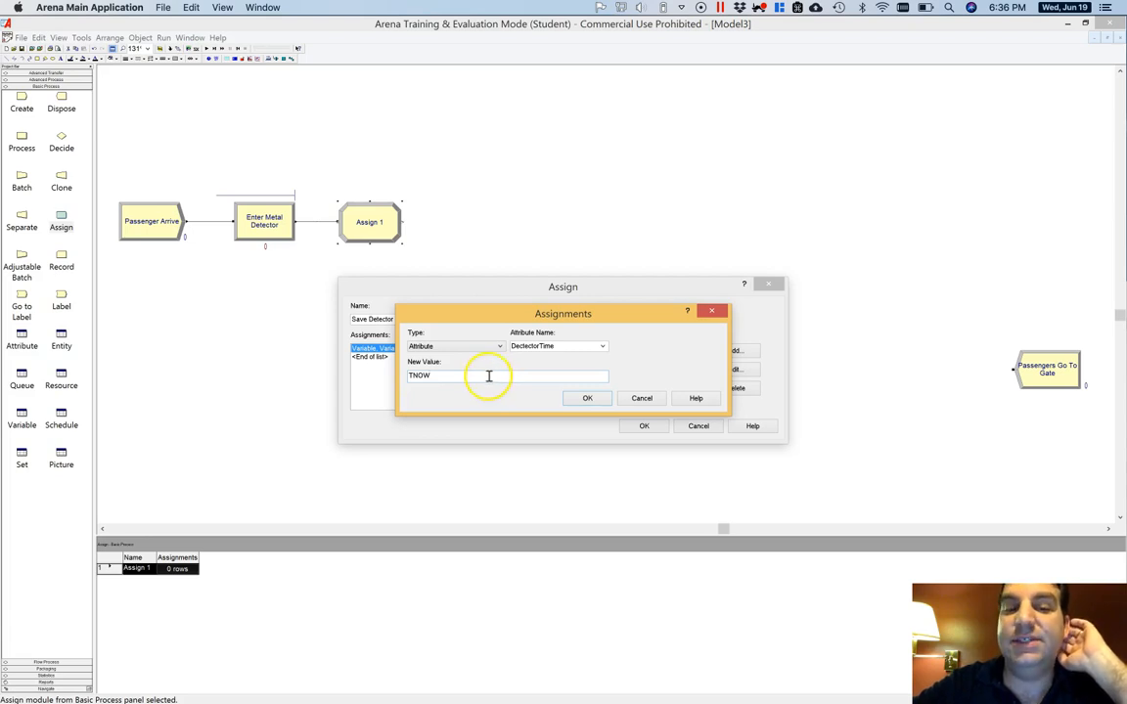
right_click(488, 375)
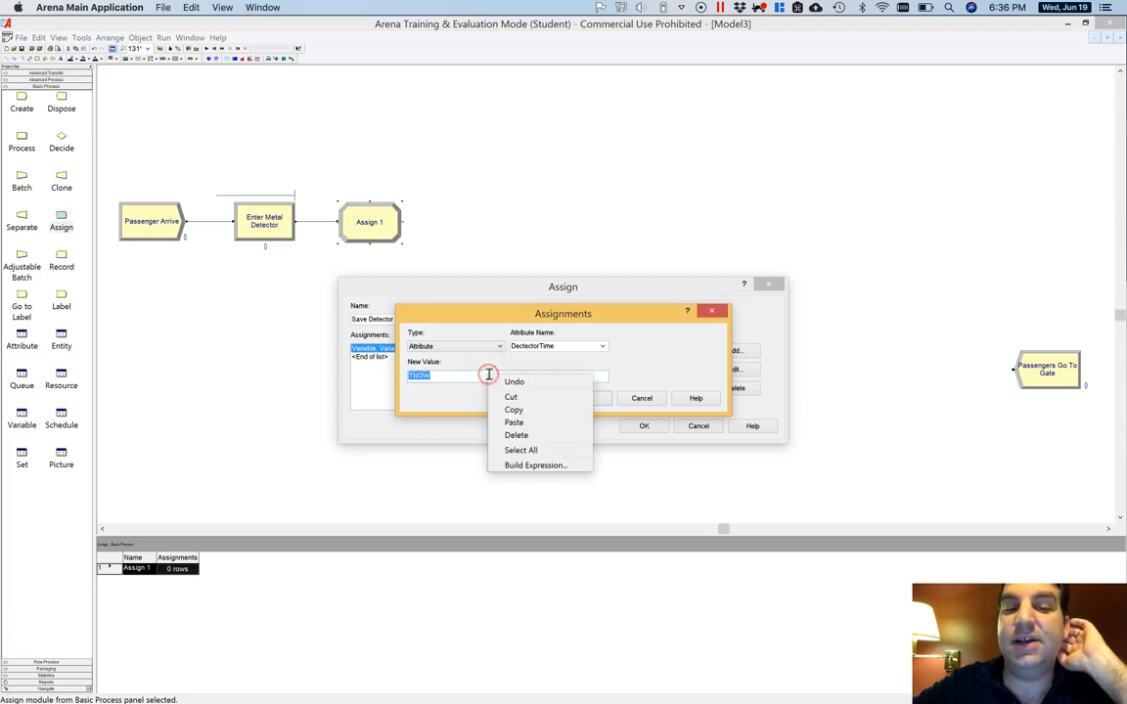
click(516, 466)
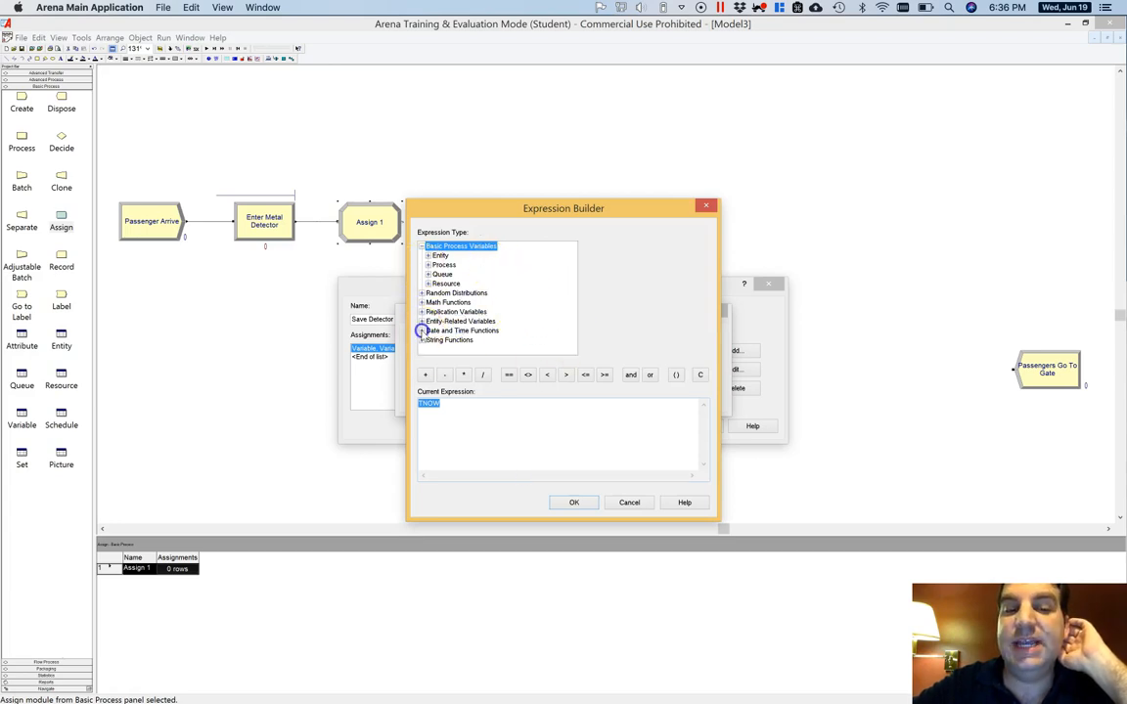
click(422, 331)
click(474, 256)
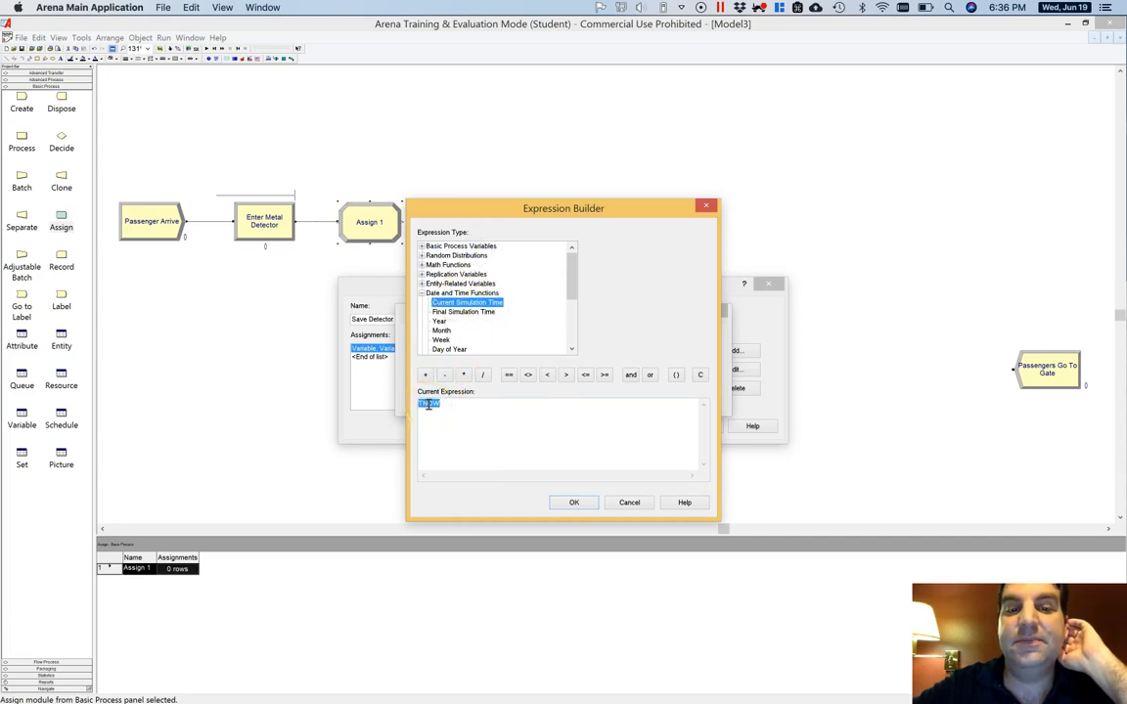
click(572, 501)
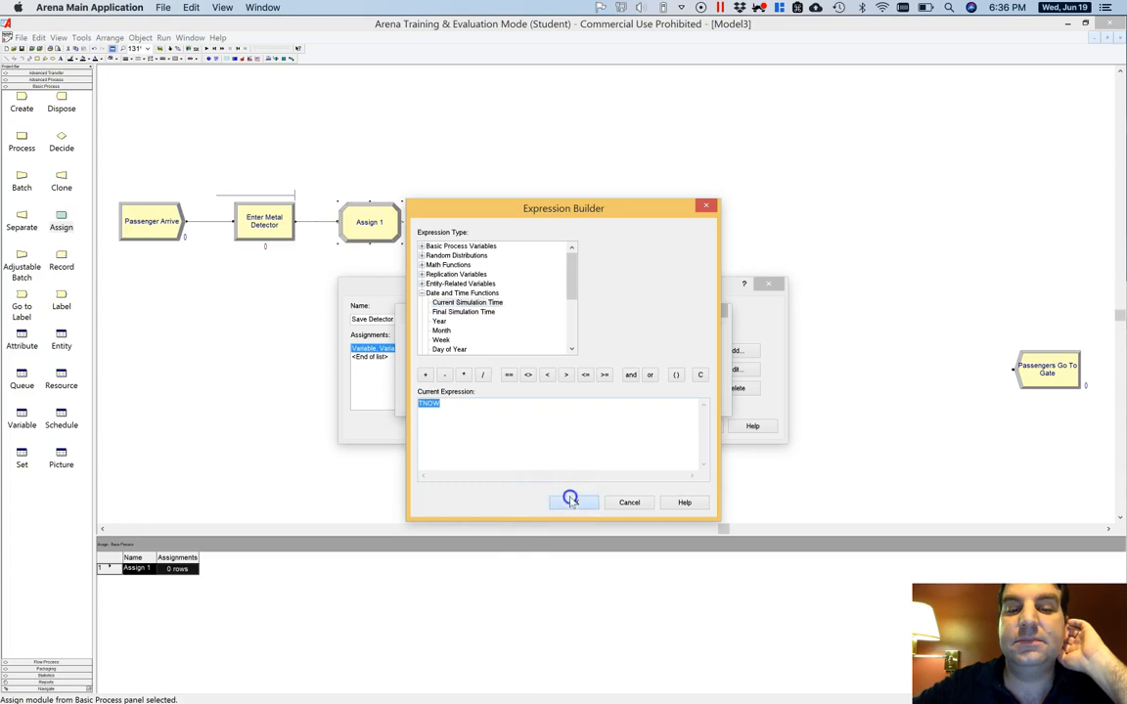
Replace the assignment's new value with the Maximum Value expression MX(TNOW, DetectorTime) and accept the Assign module's settings
click(453, 379)
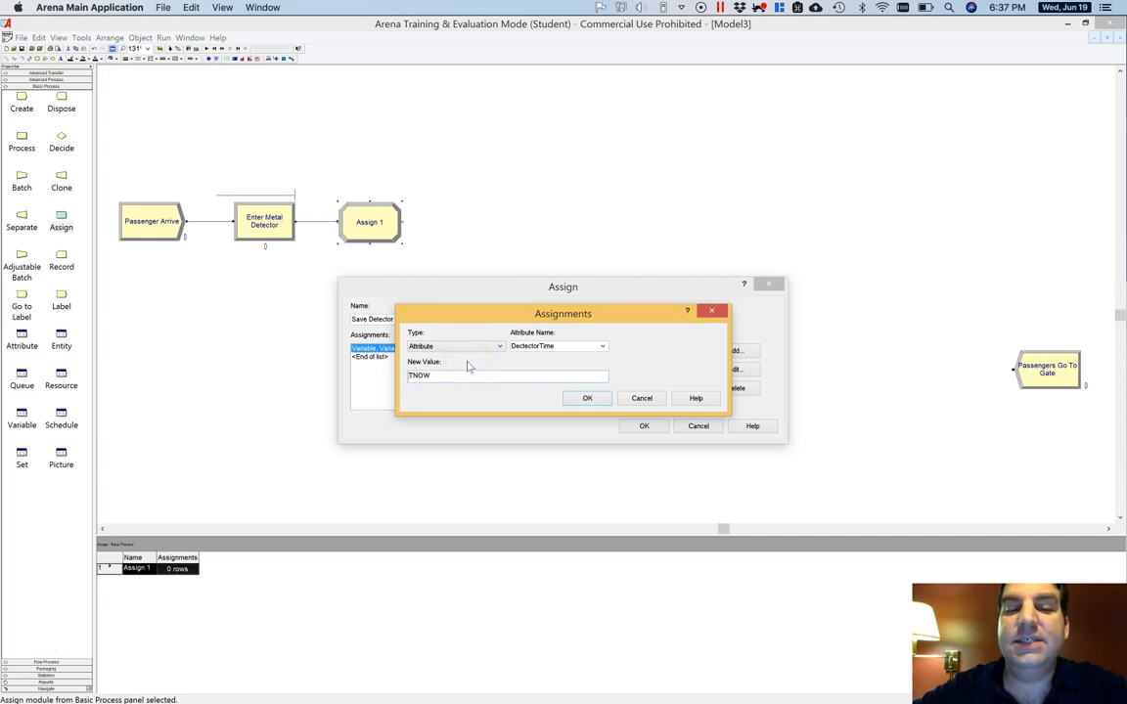
right_click(411, 375)
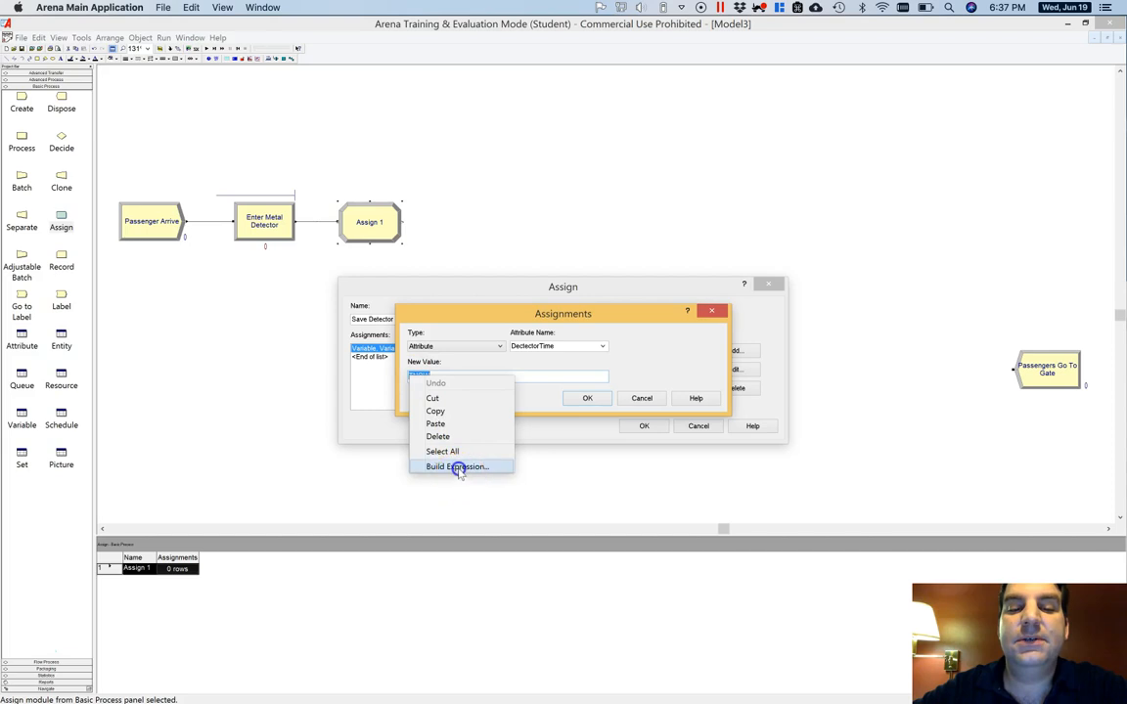
click(458, 468)
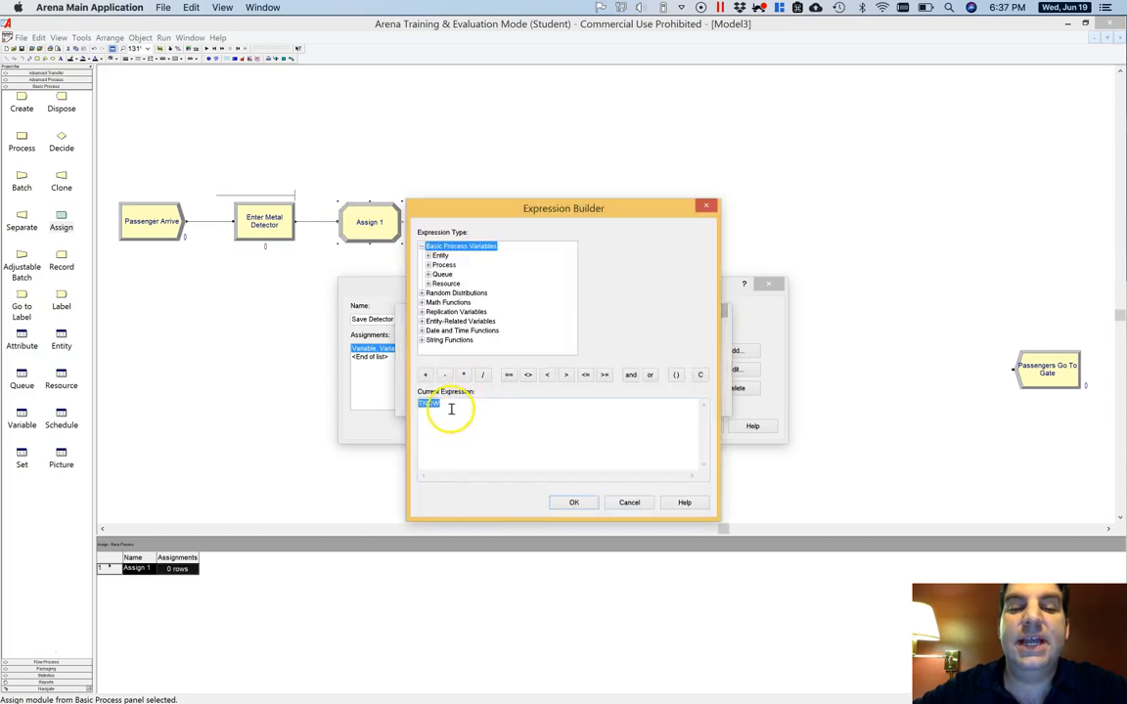
click(421, 302)
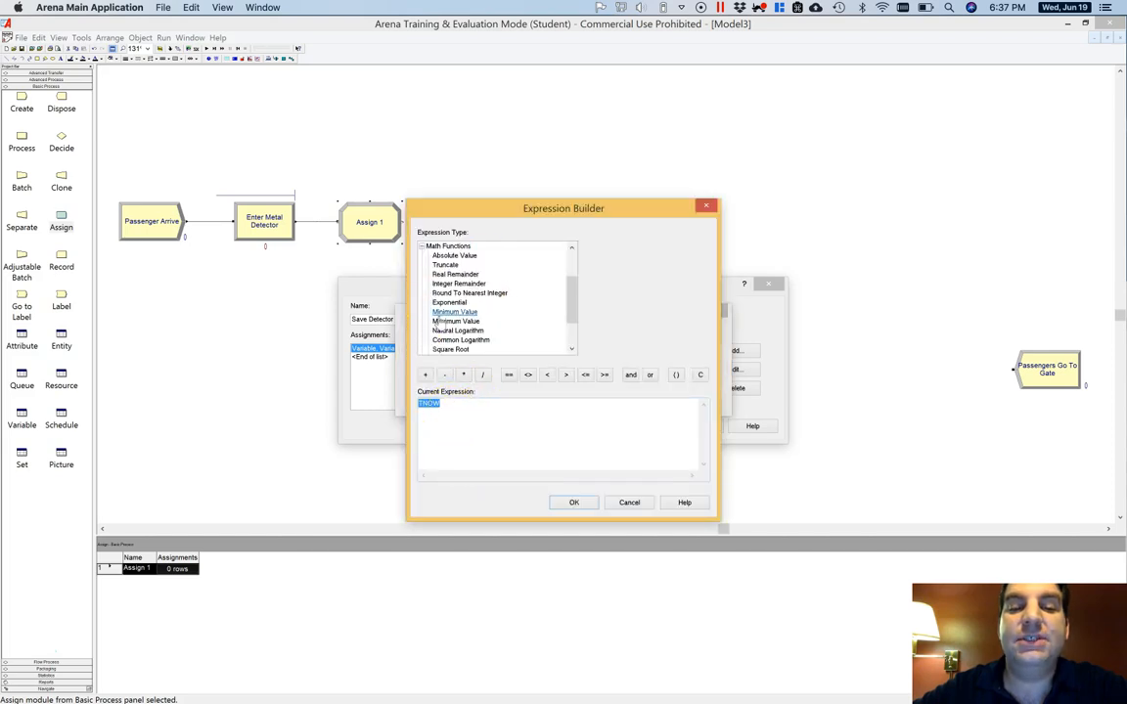
click(455, 340)
click(437, 404)
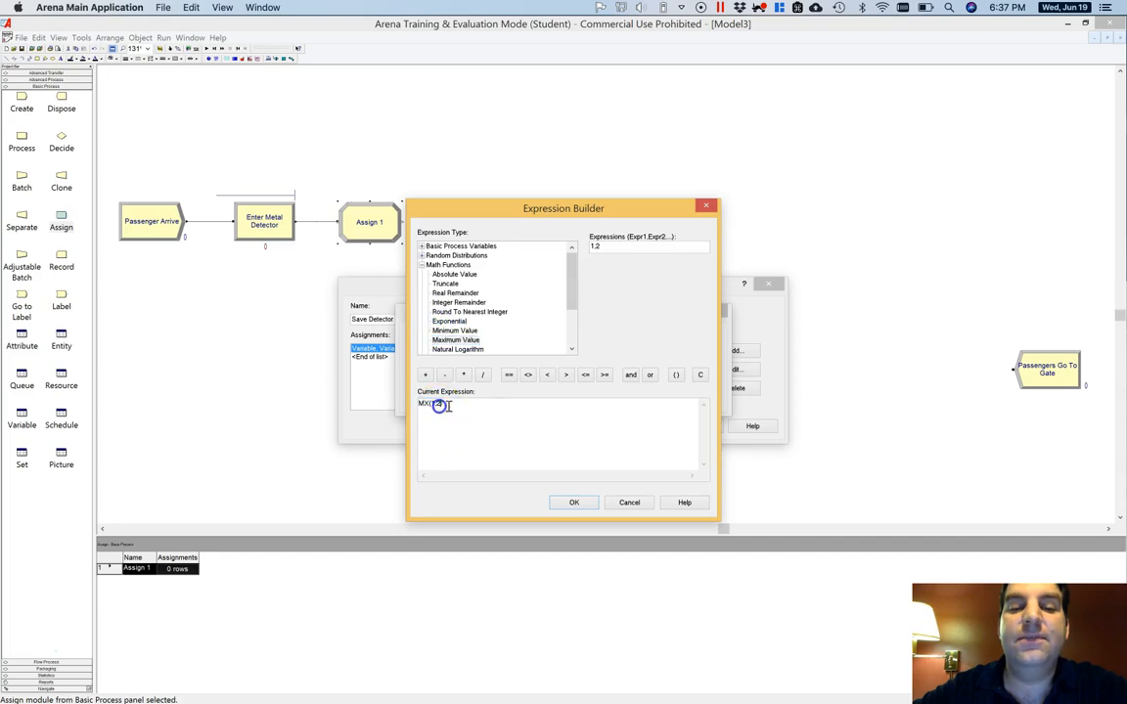
key(BackSpace)
key(BackSpace)
key(BackSpace)
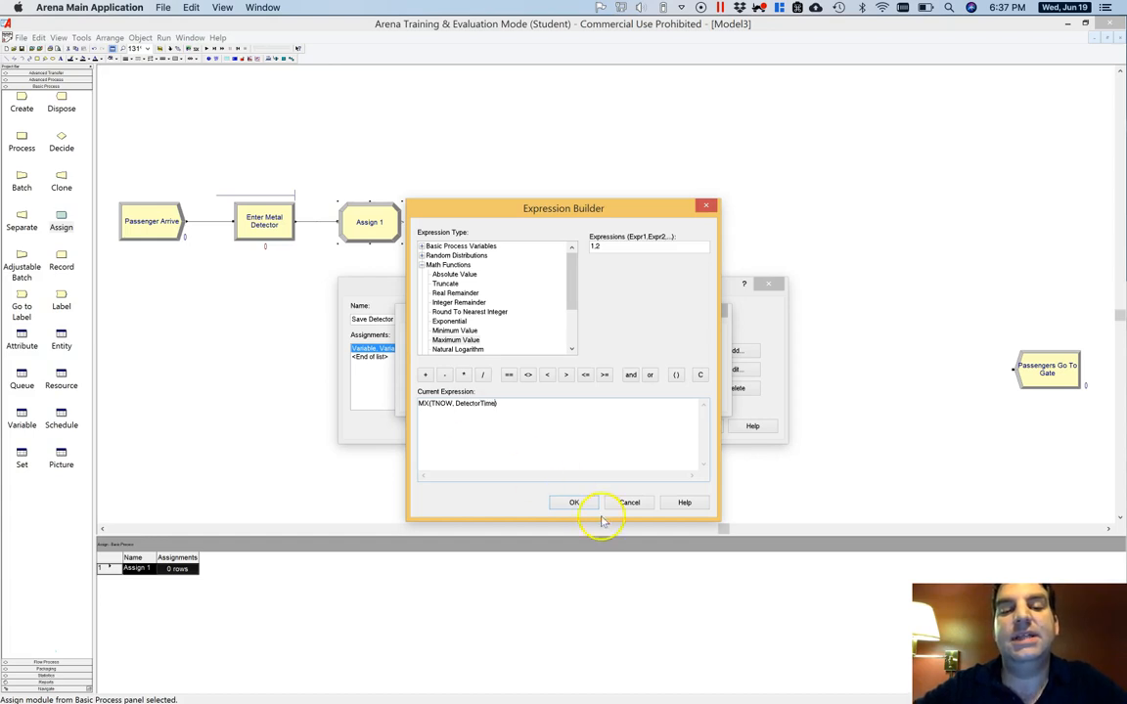
click(575, 502)
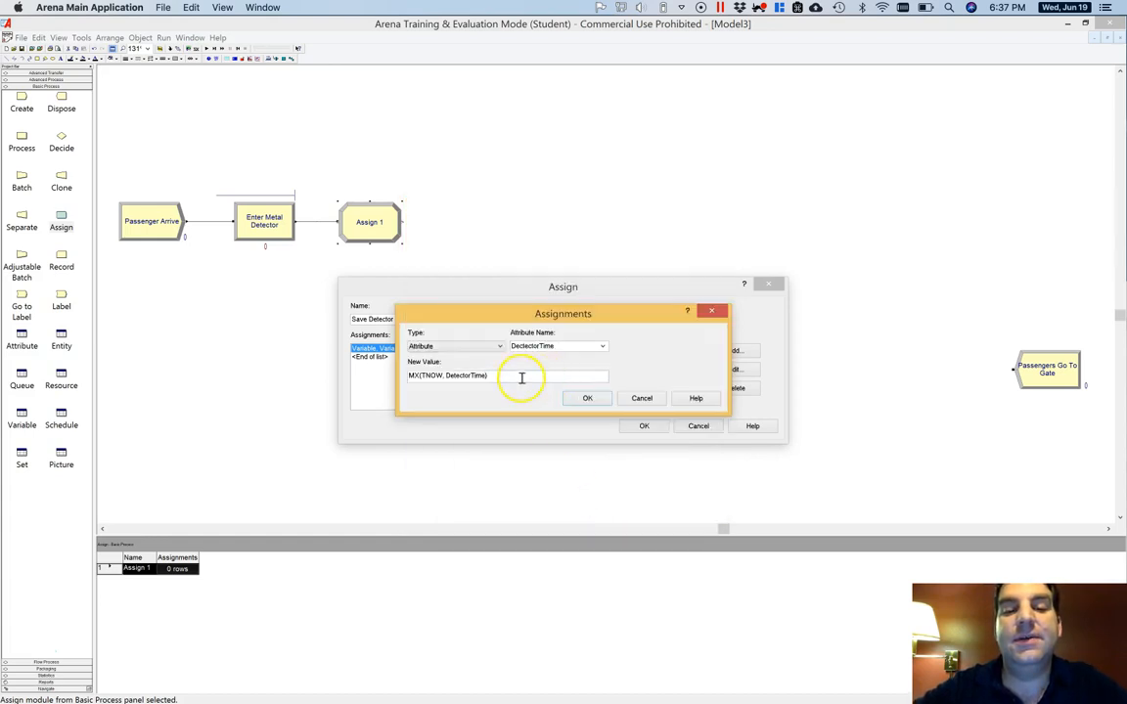
click(441, 377)
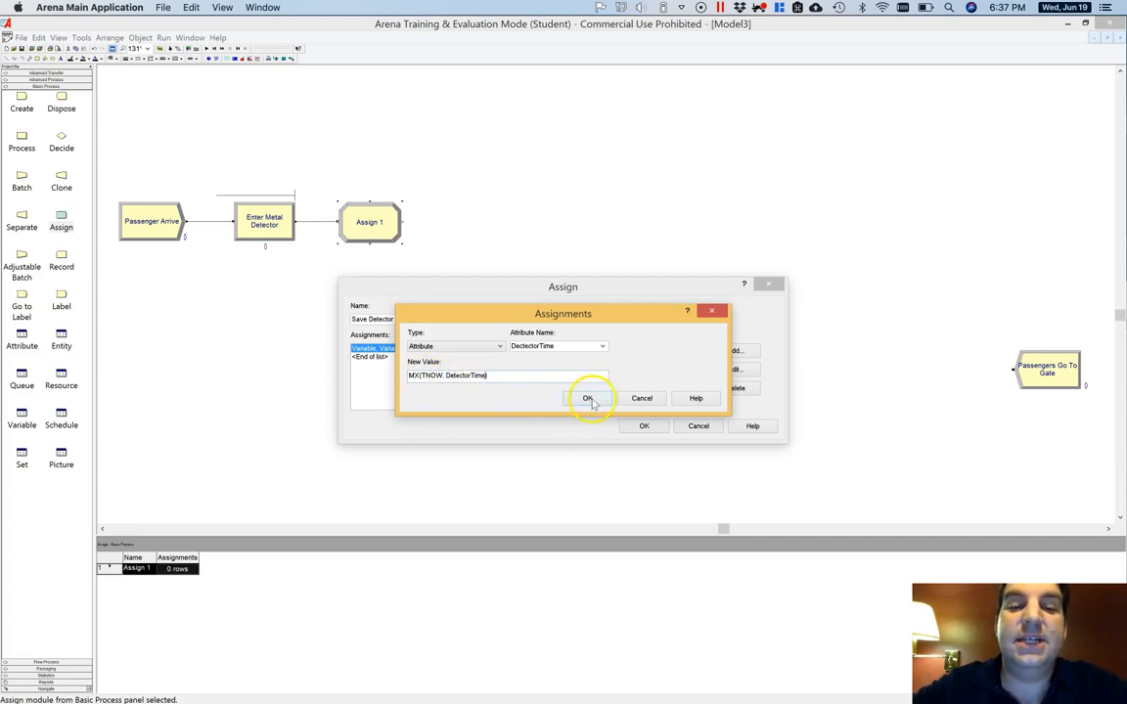
click(588, 398)
click(486, 360)
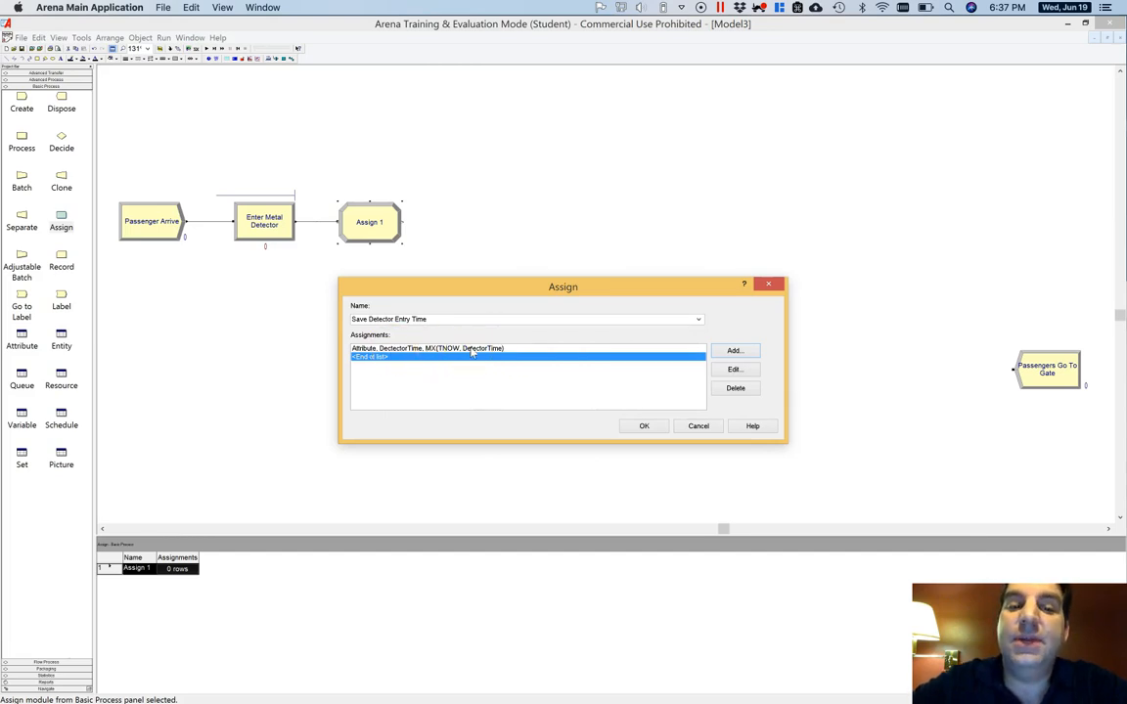
click(639, 426)
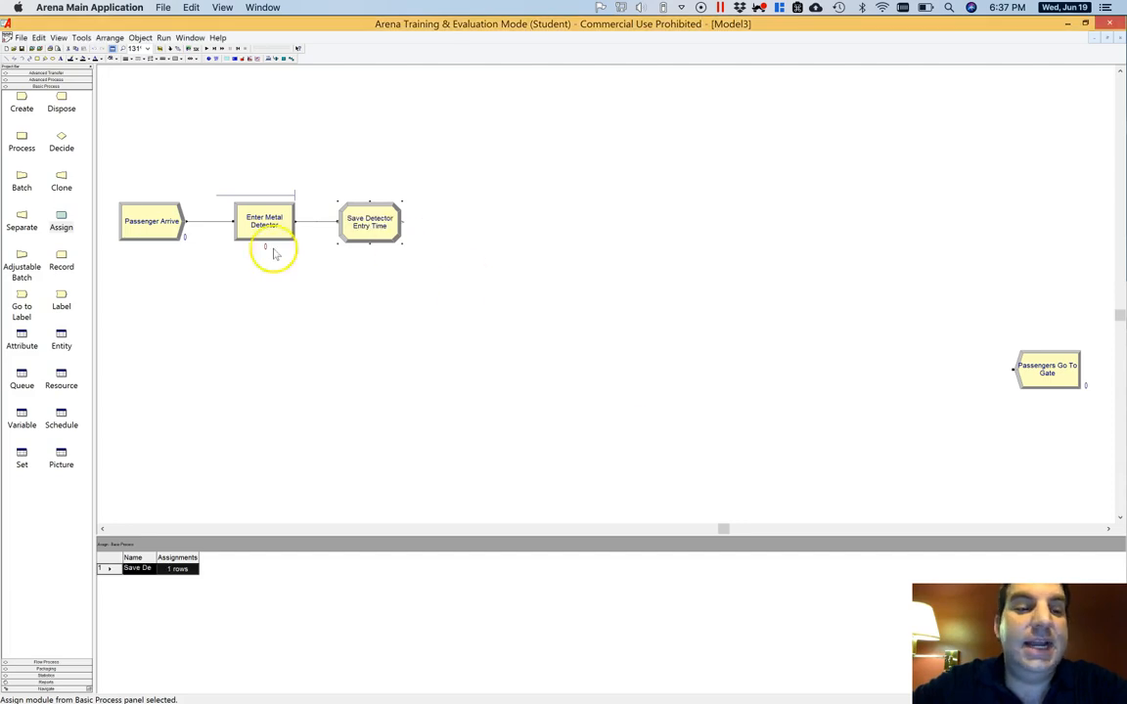
click(21, 336)
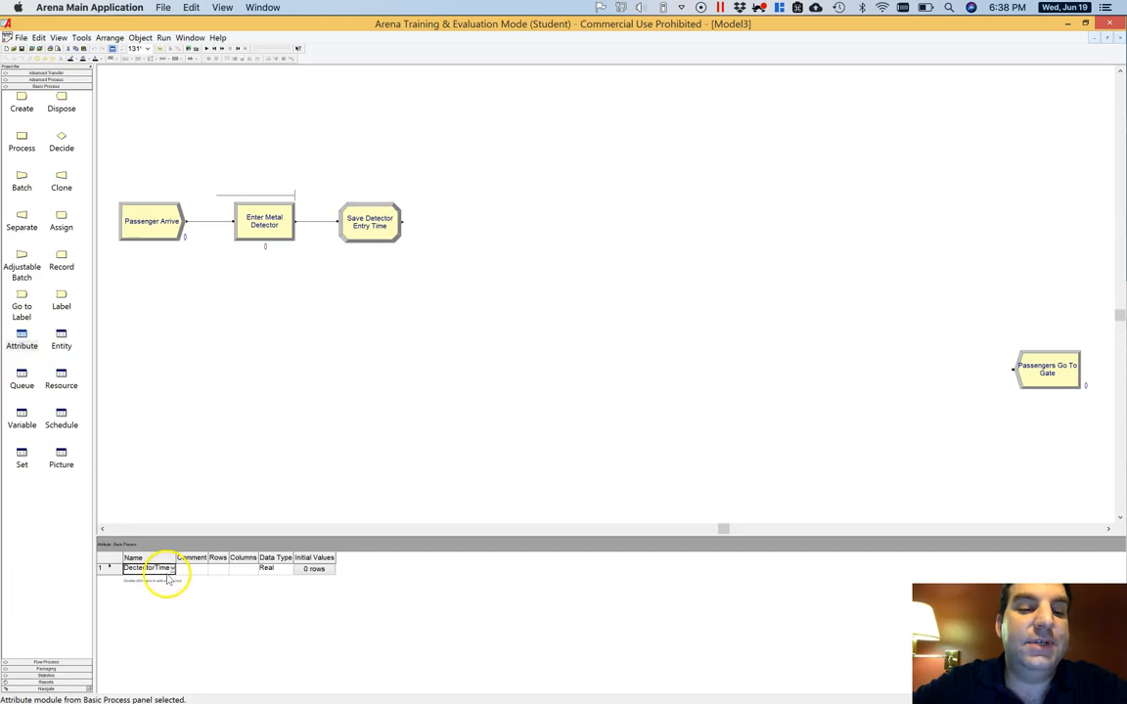
click(315, 571)
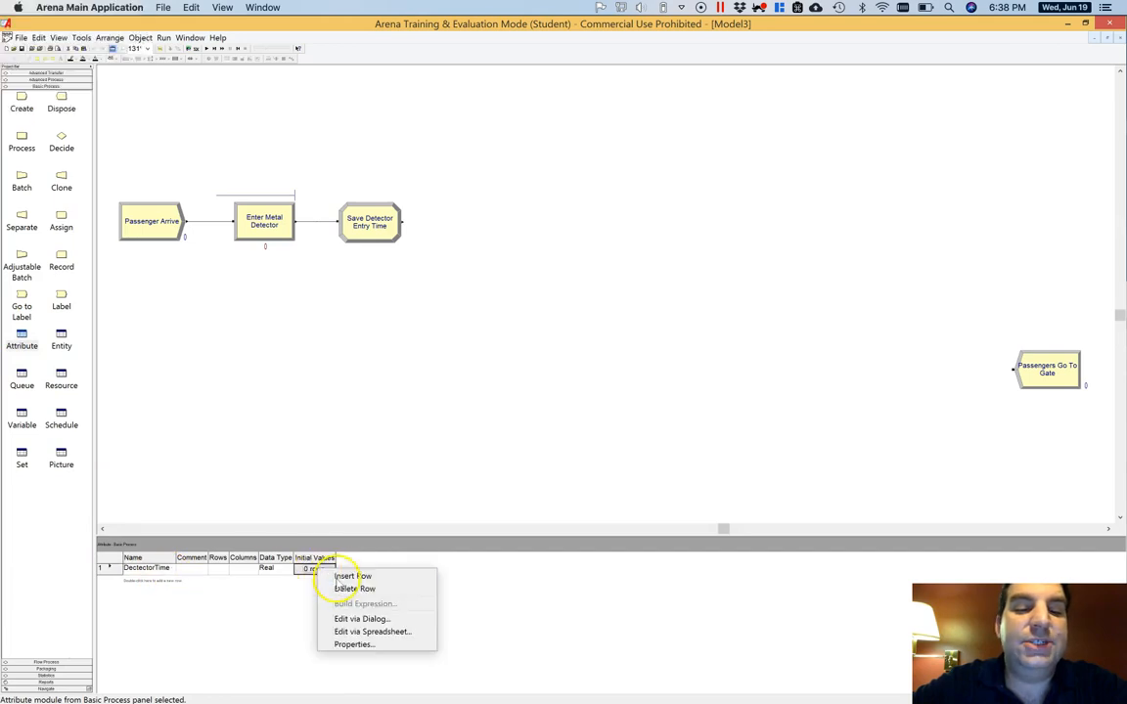
click(367, 619)
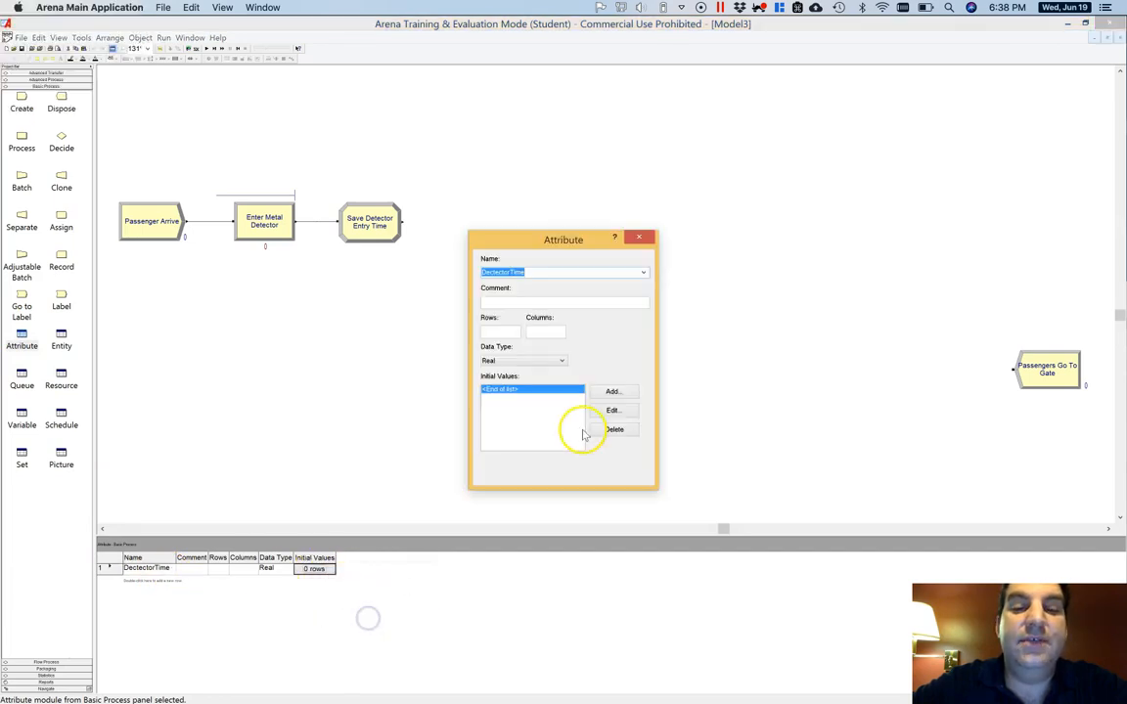
click(614, 392)
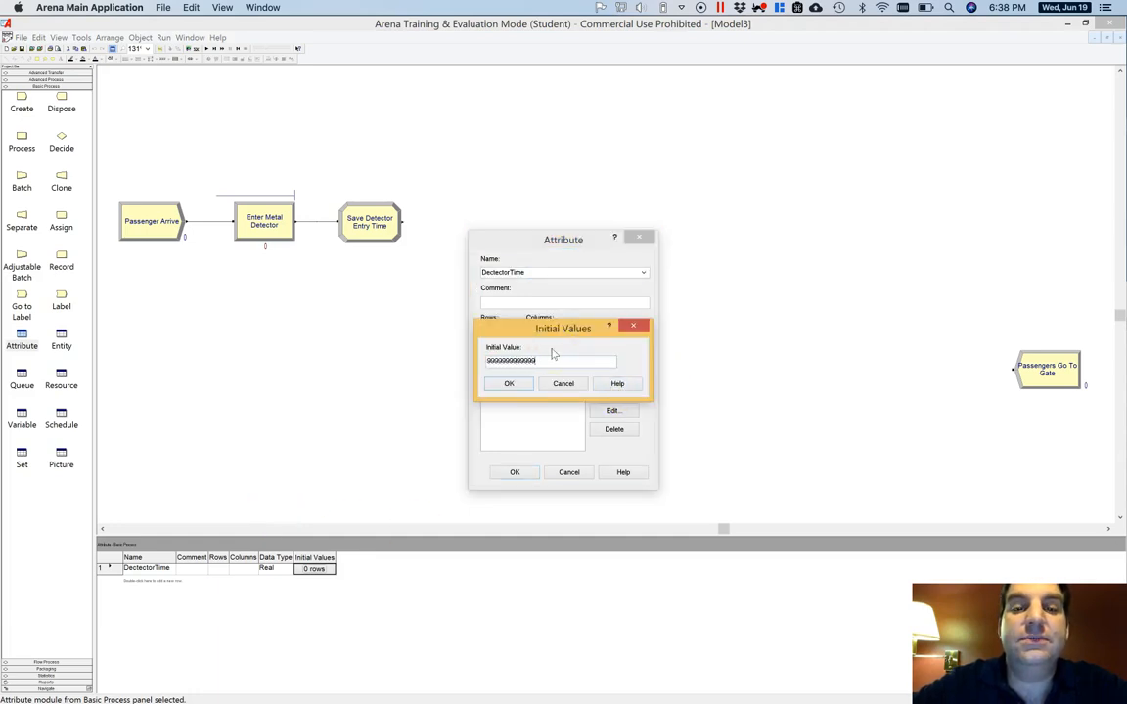
click(509, 384)
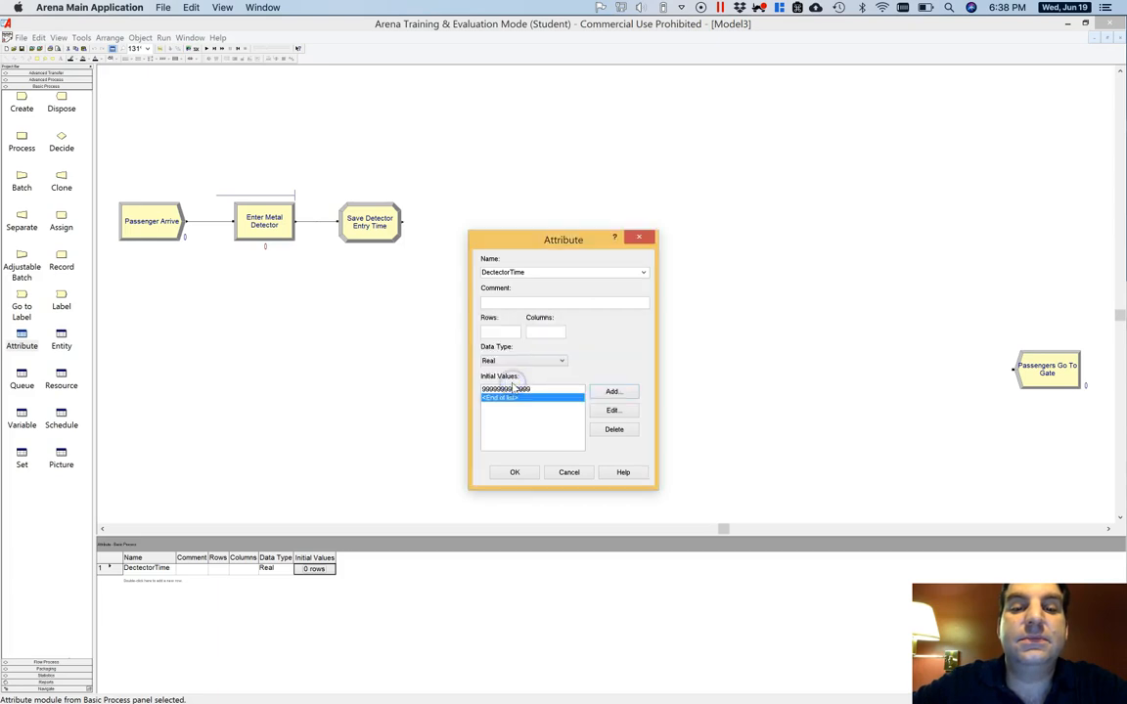
click(513, 474)
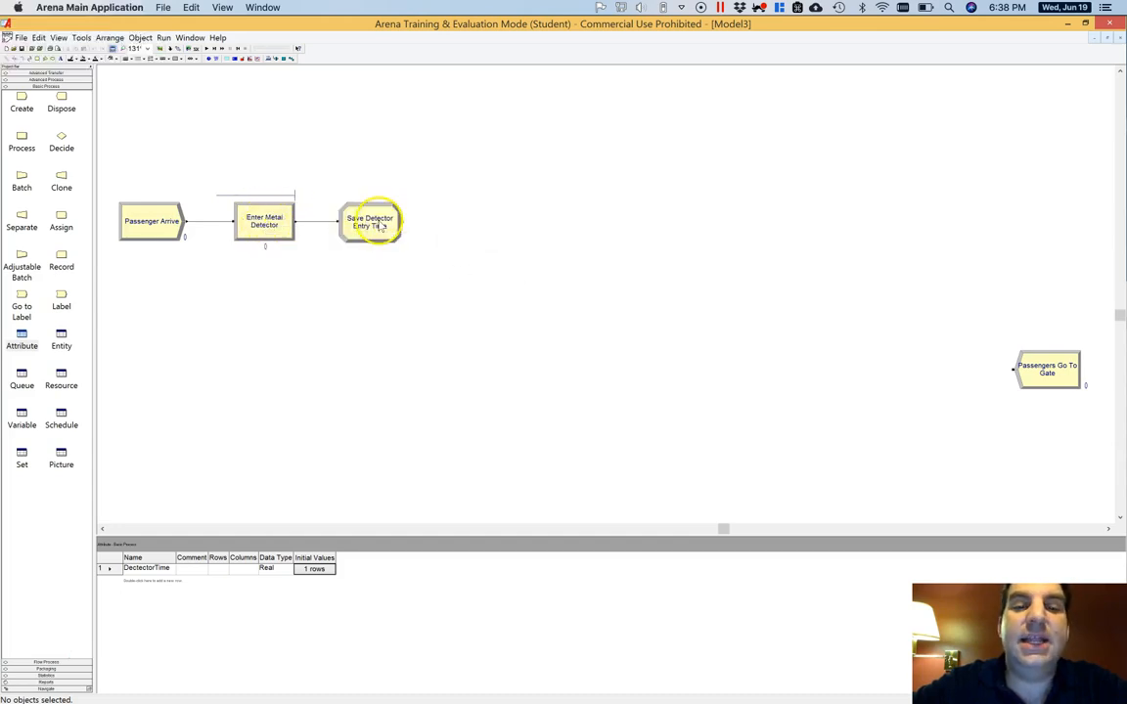
Move the Save Detector Entry Time module closer to Enter Metal Detector and place an aligned, connected Process module after it
click(339, 216)
drag(340, 216, 324, 217)
drag(21, 140, 427, 221)
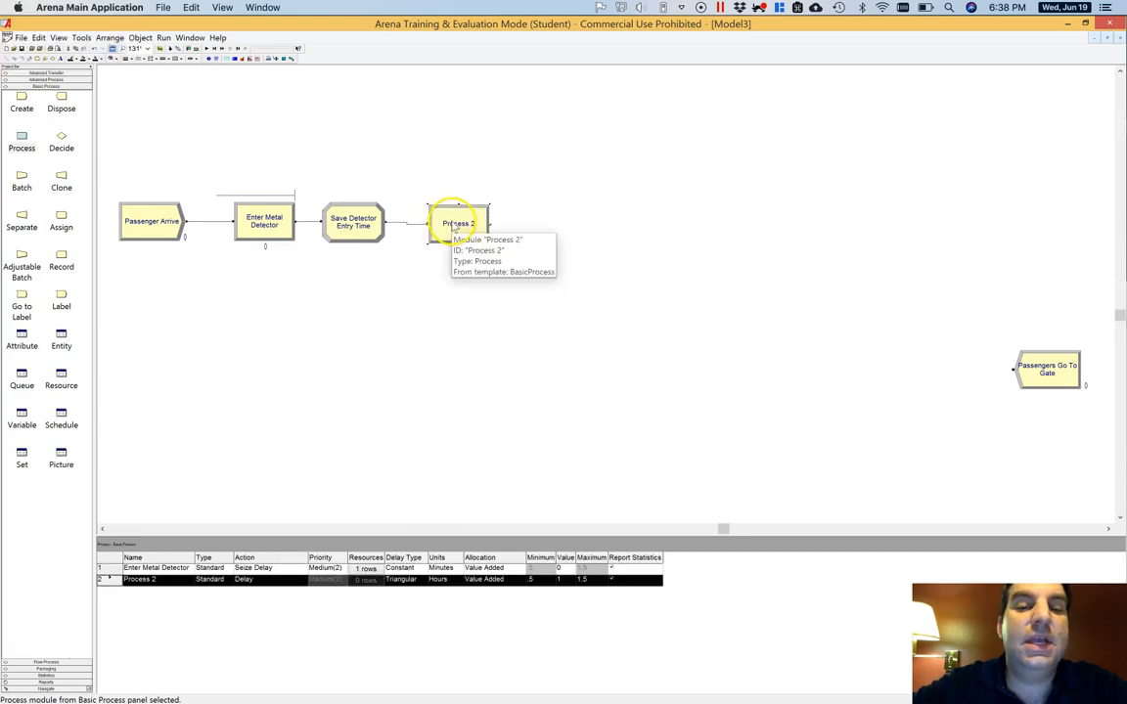
scroll(452, 226, up, 1)
drag(457, 263, 456, 261)
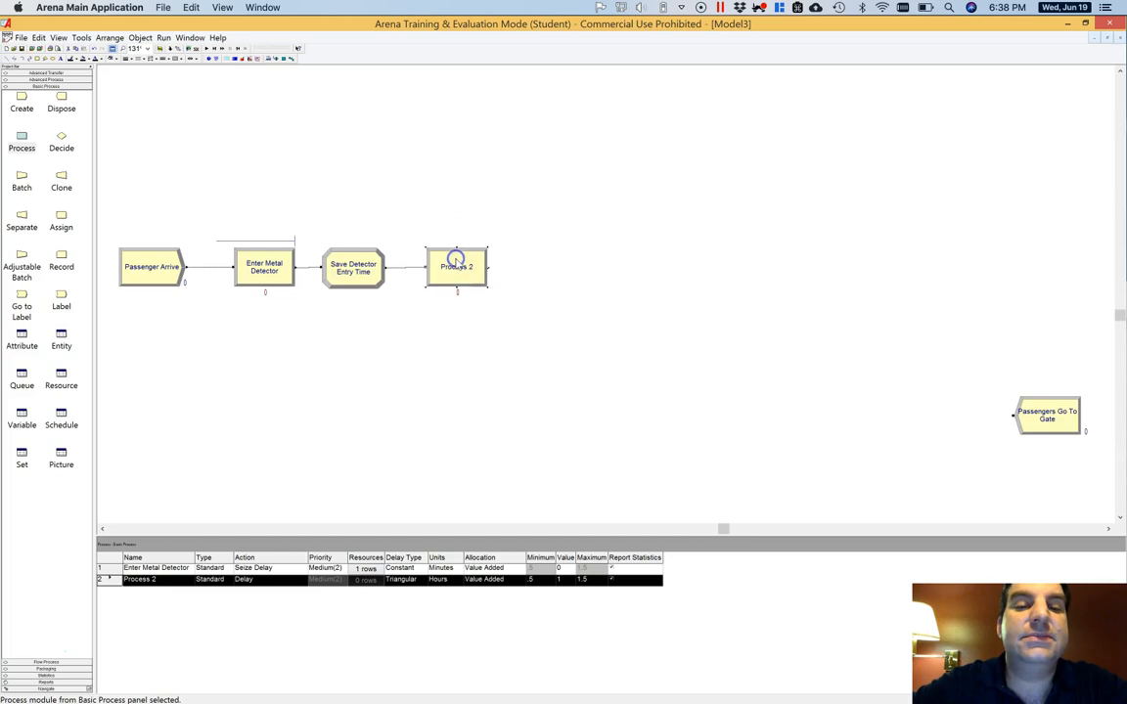
Name the new Process module Pass Thru Metal Detector and make it a Delay Release of the Metal Detector resource
double_click(457, 264)
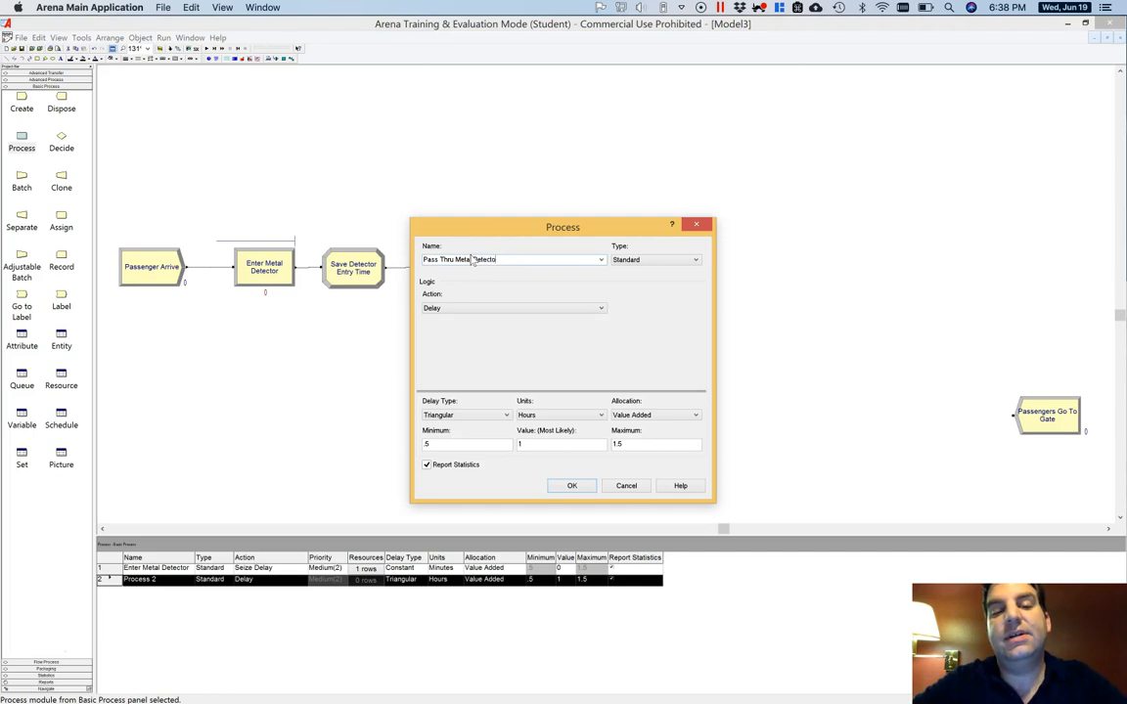
click(471, 307)
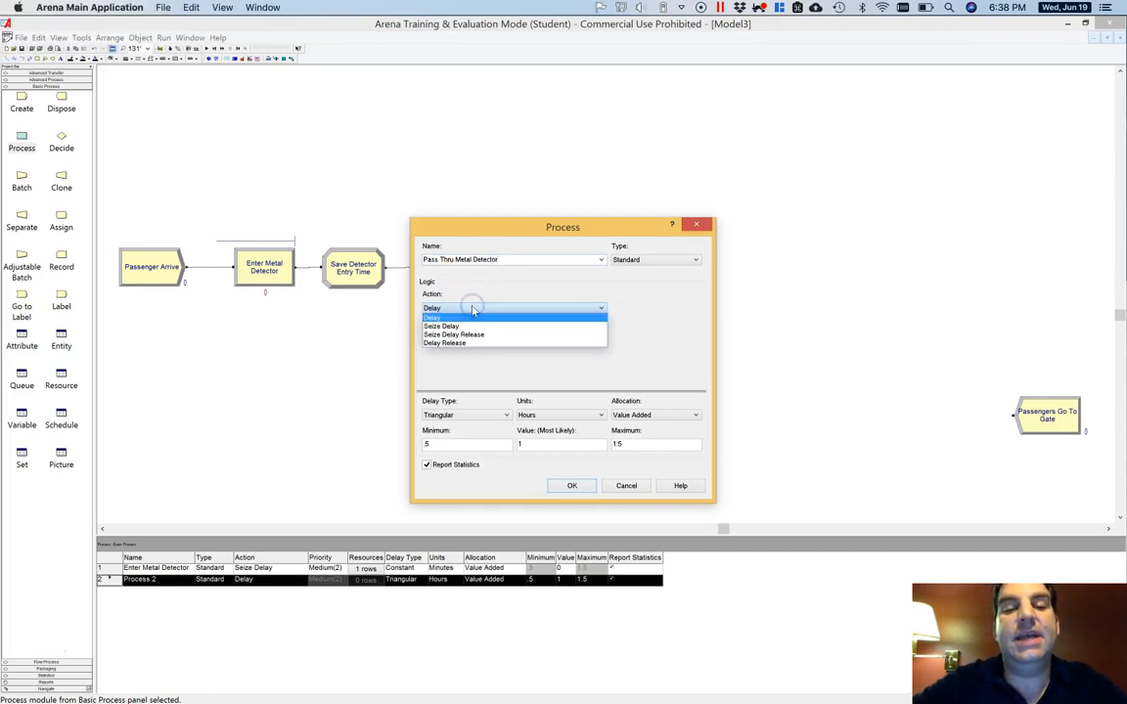
click(468, 342)
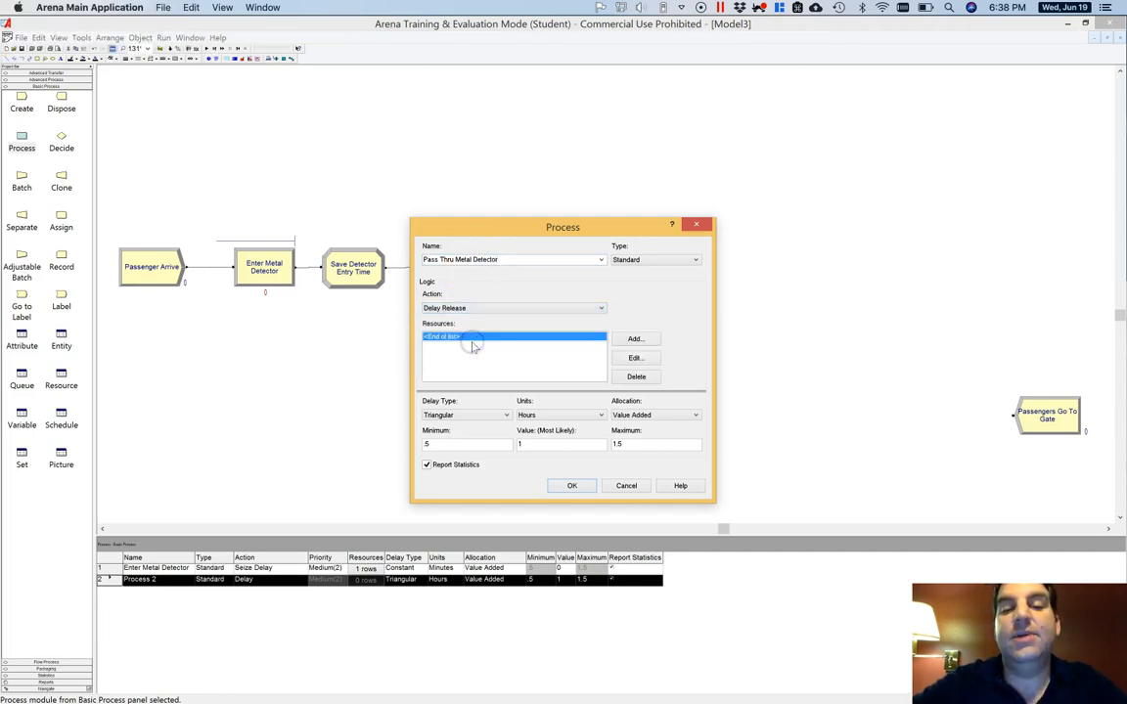
click(636, 339)
click(559, 362)
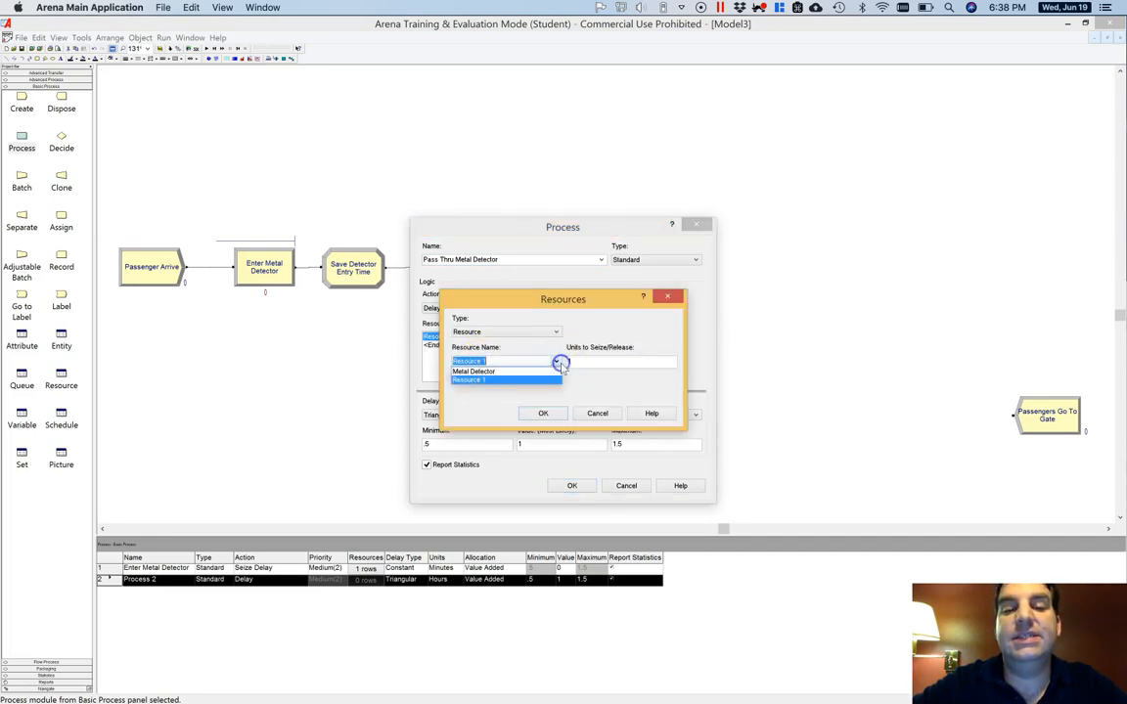
click(548, 370)
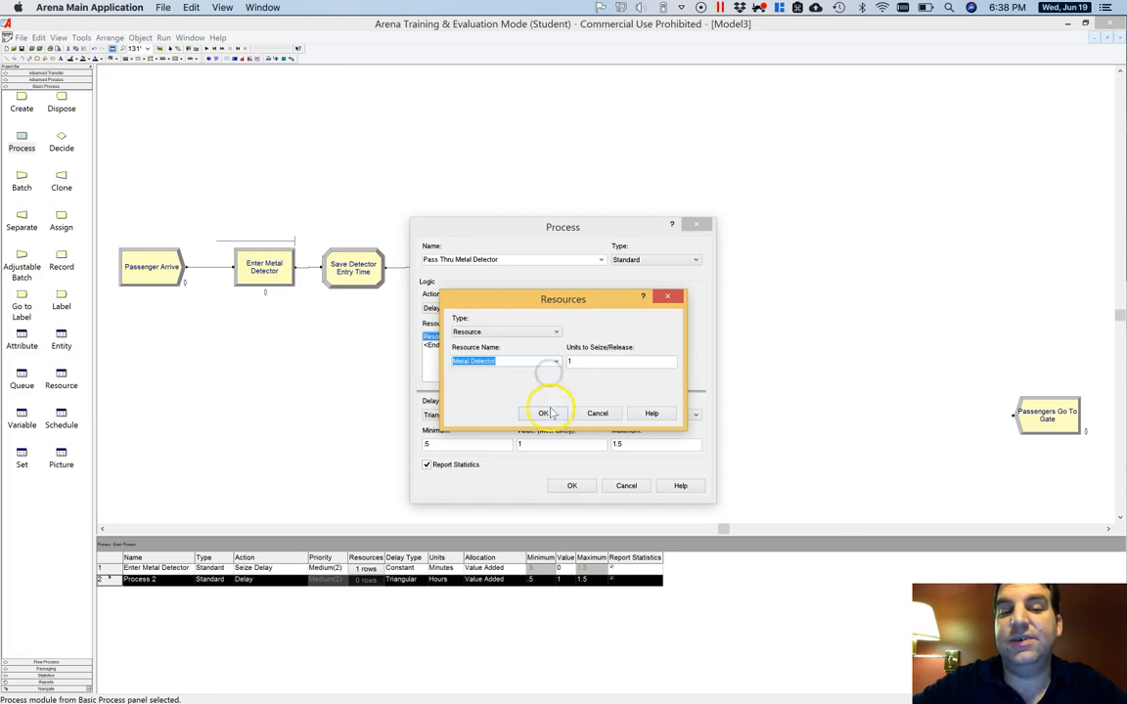
click(545, 413)
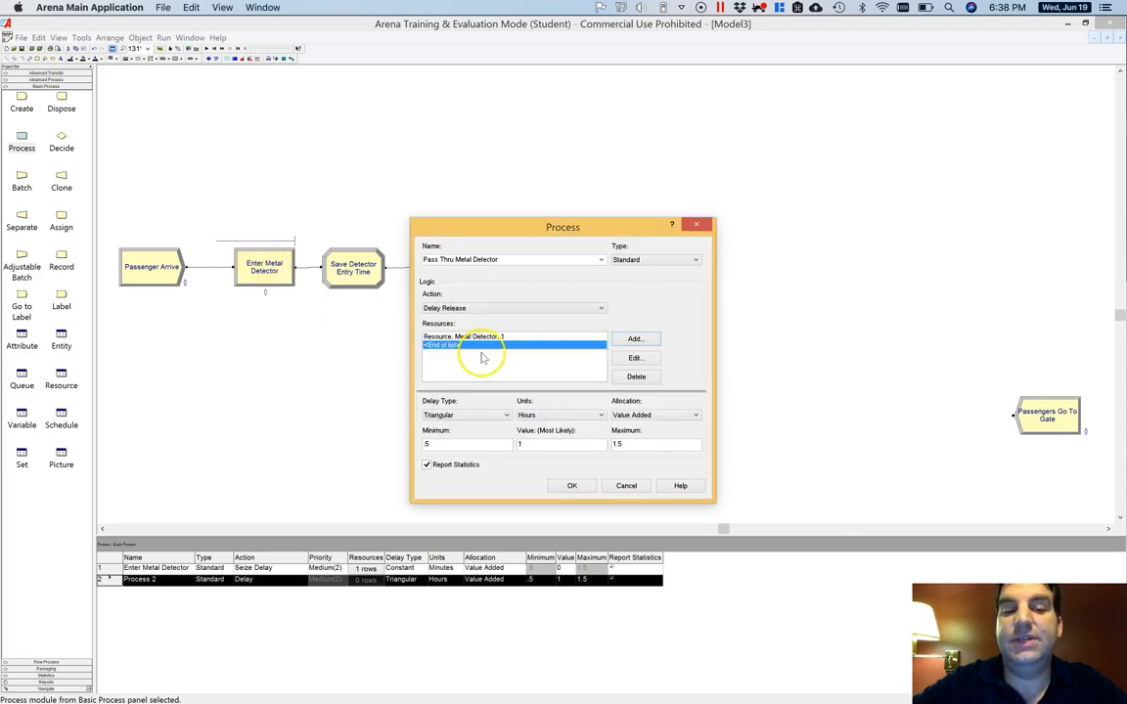
Set the Pass Thru Metal Detector delay to the expression EXPO( 4 ) in seconds and shift the module slightly closer to Save Detector Entry Time
click(489, 414)
click(468, 459)
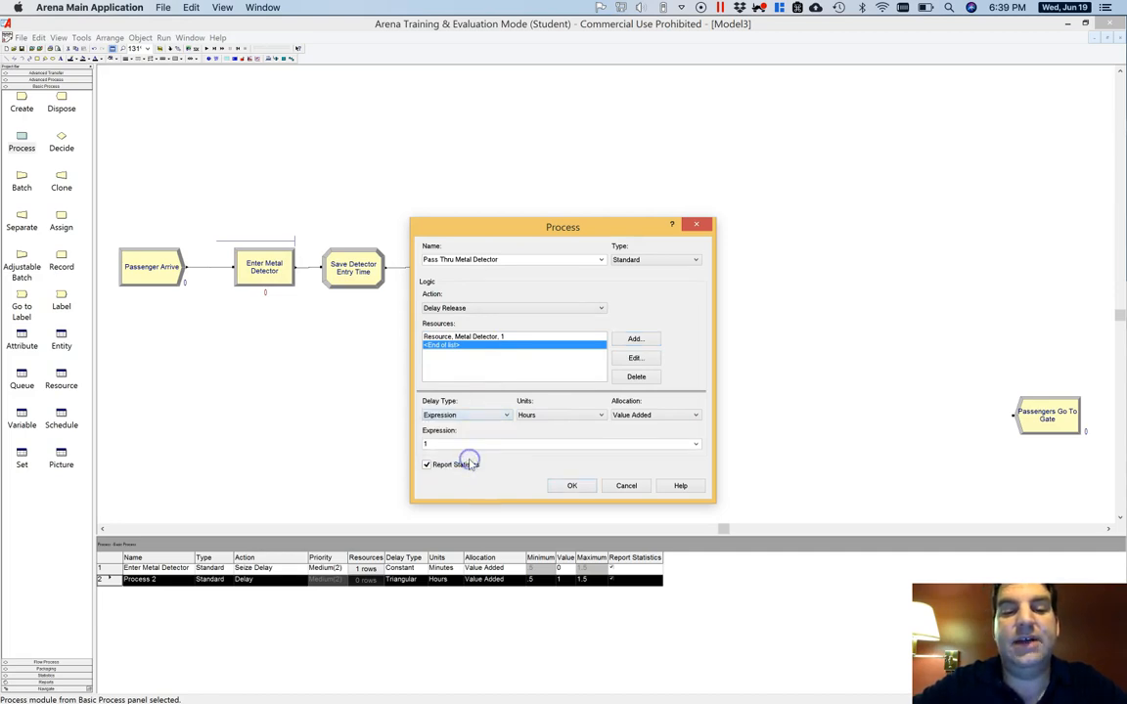
click(529, 417)
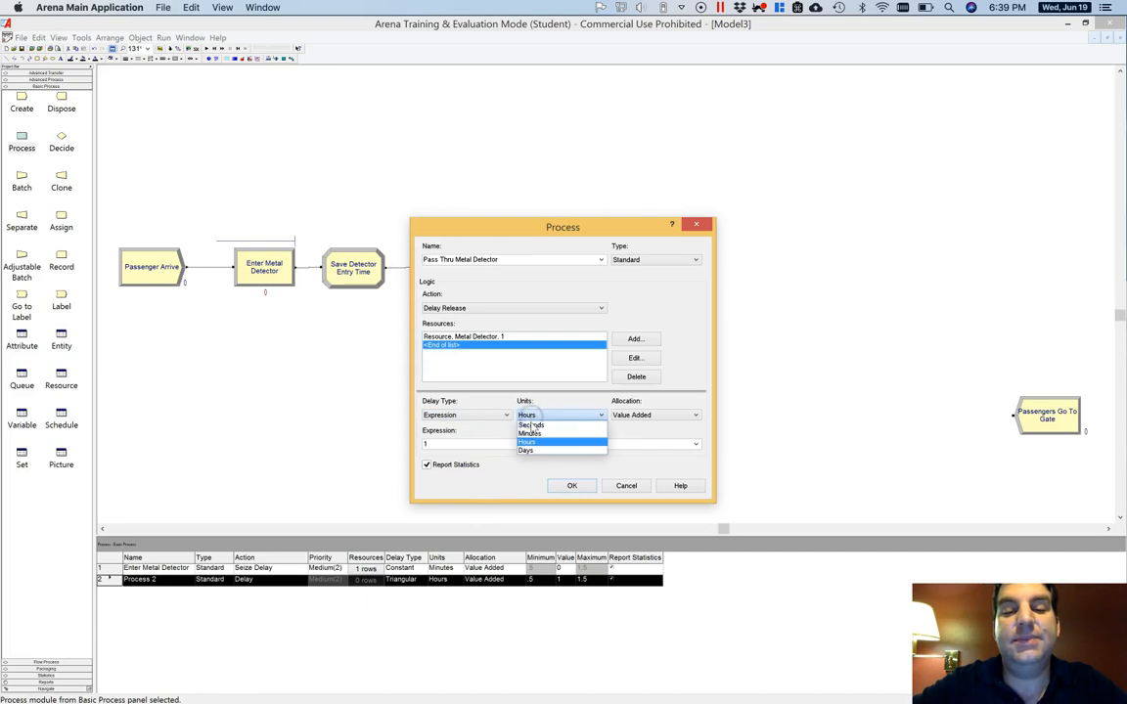
click(534, 429)
drag(470, 444, 415, 445)
text(4)
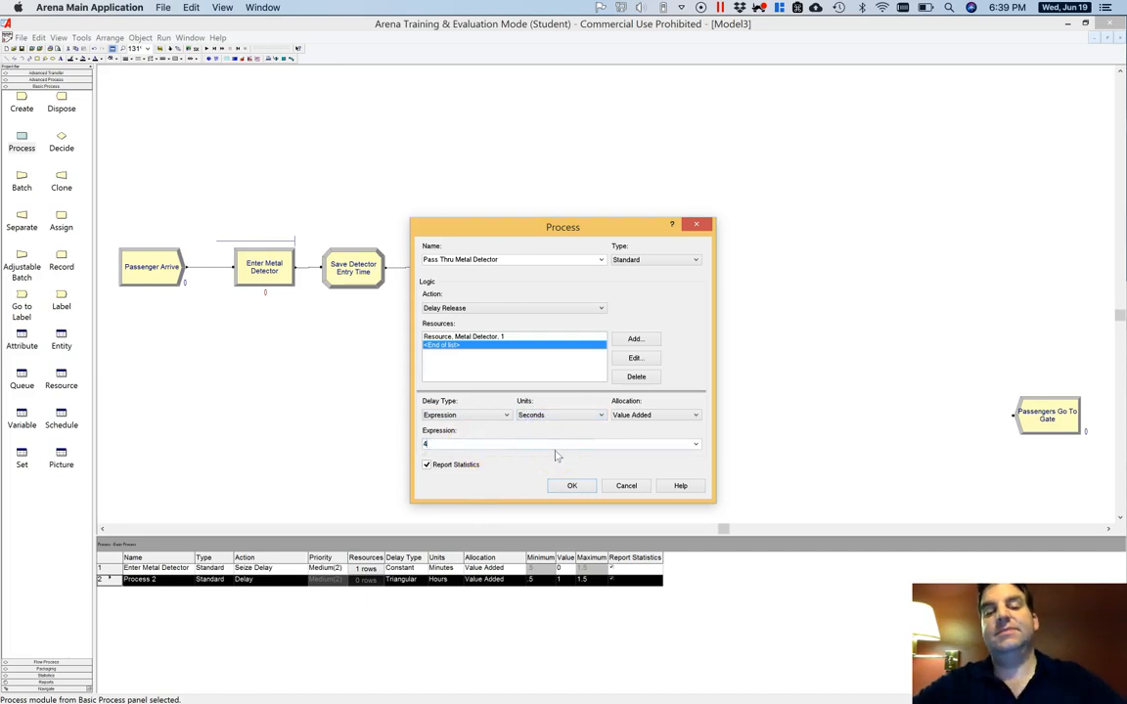
click(507, 415)
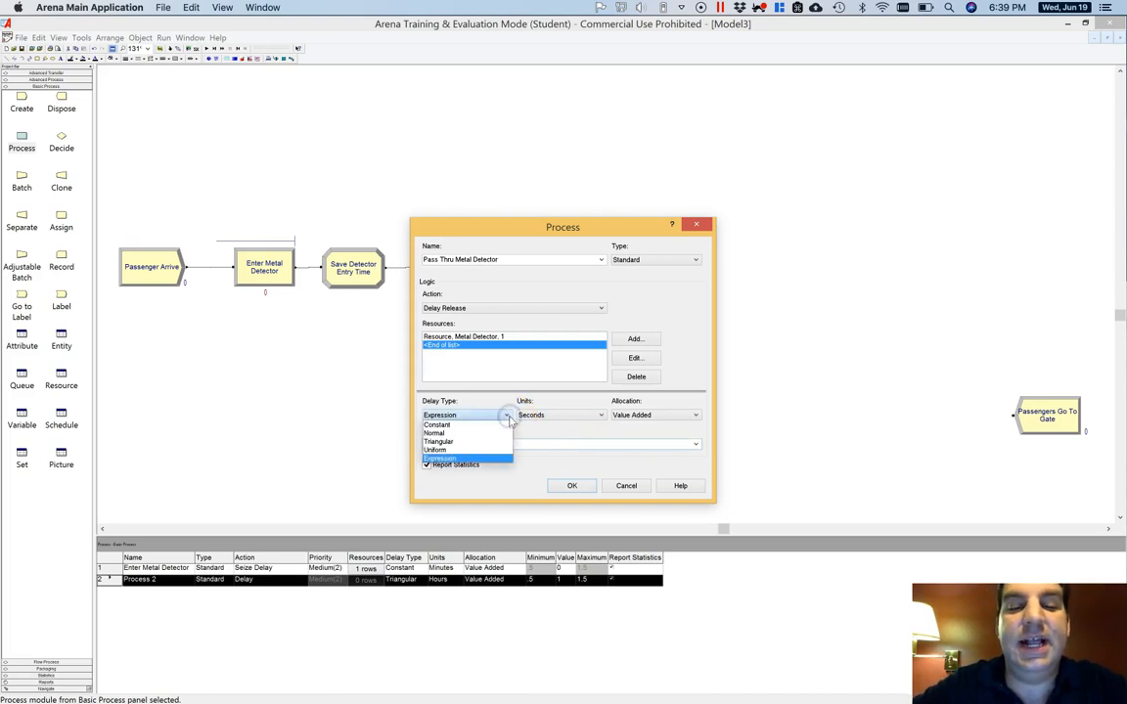
click(499, 416)
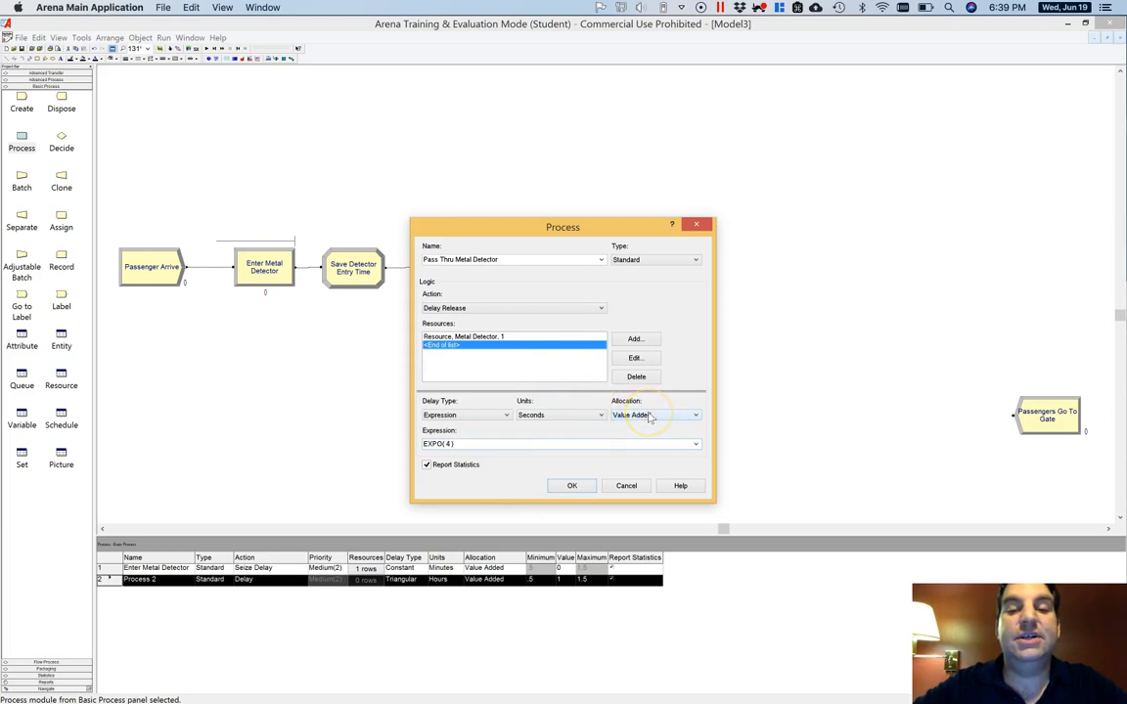
click(571, 486)
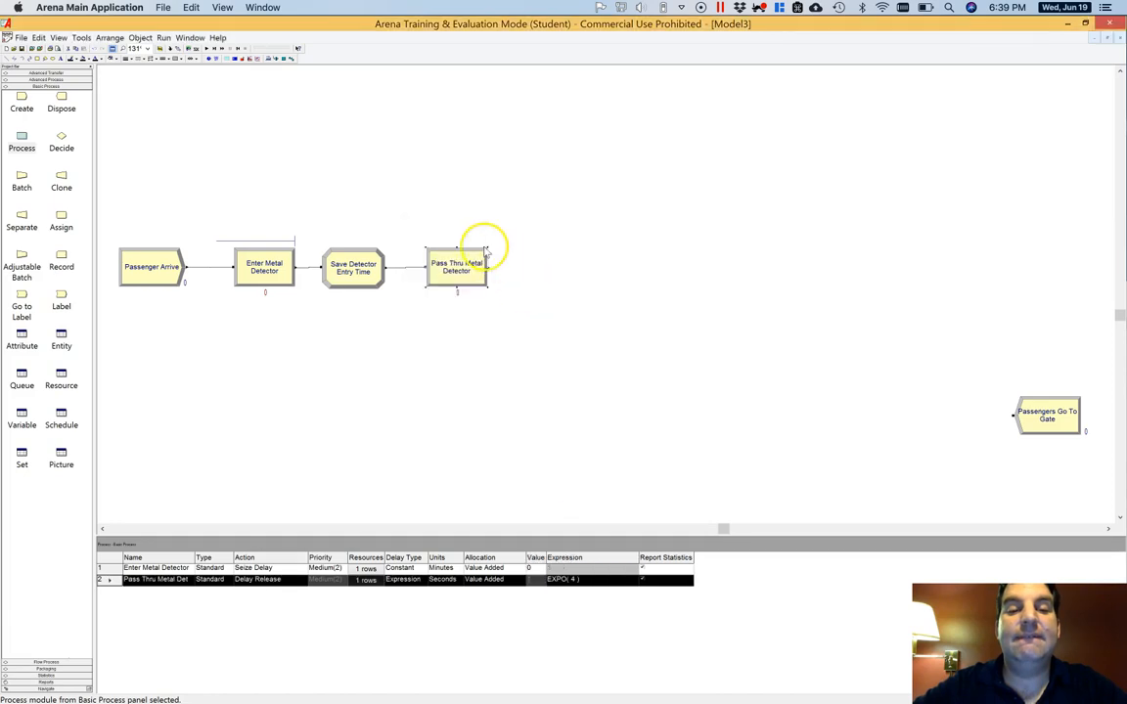
drag(464, 265, 458, 265)
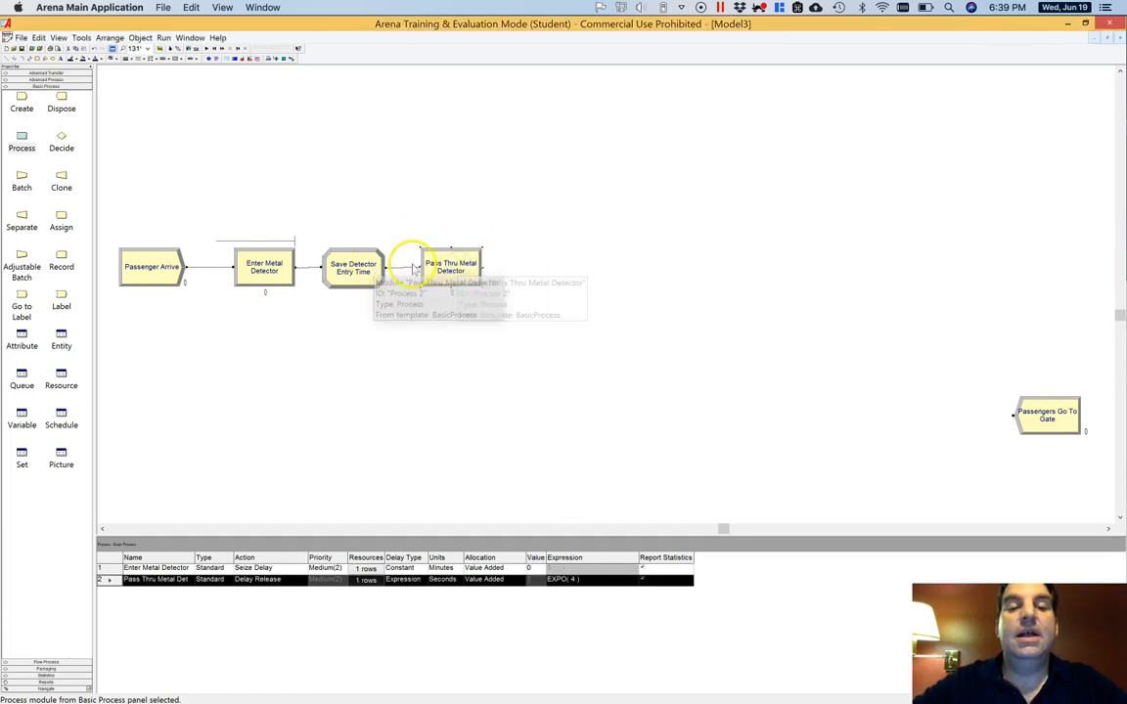
Add a Decide module after Pass Thru Metal Detector, named Selected for Extra Screening, with 20 percent true
drag(60, 140, 543, 266)
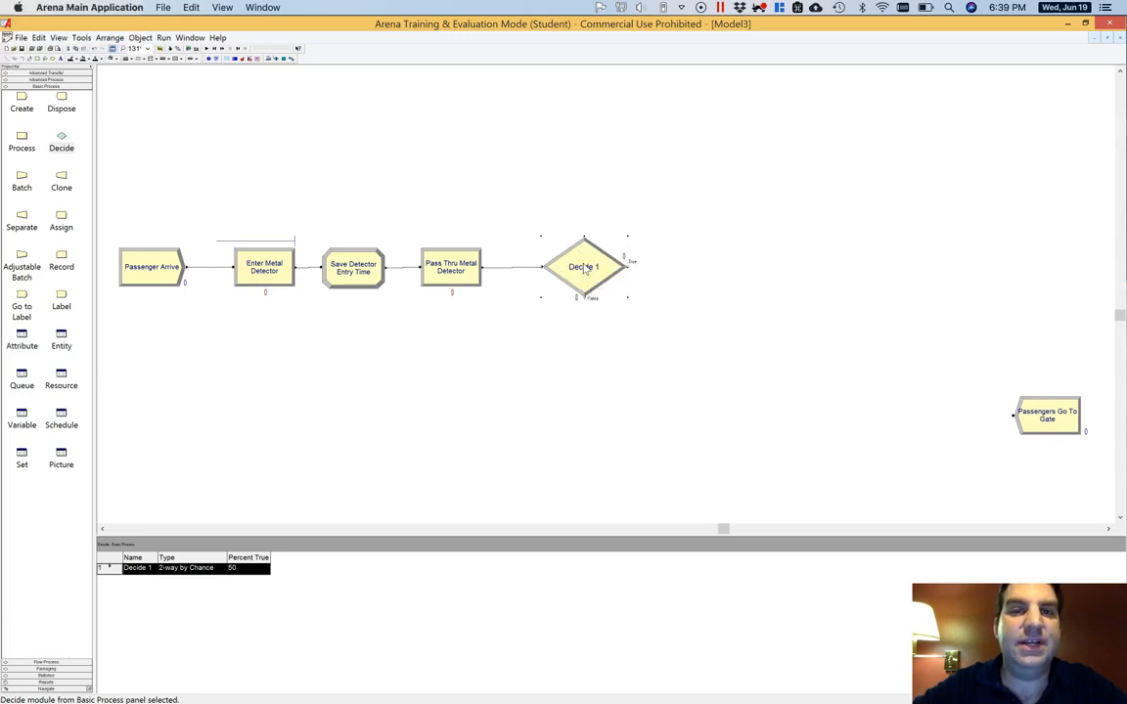
double_click(587, 271)
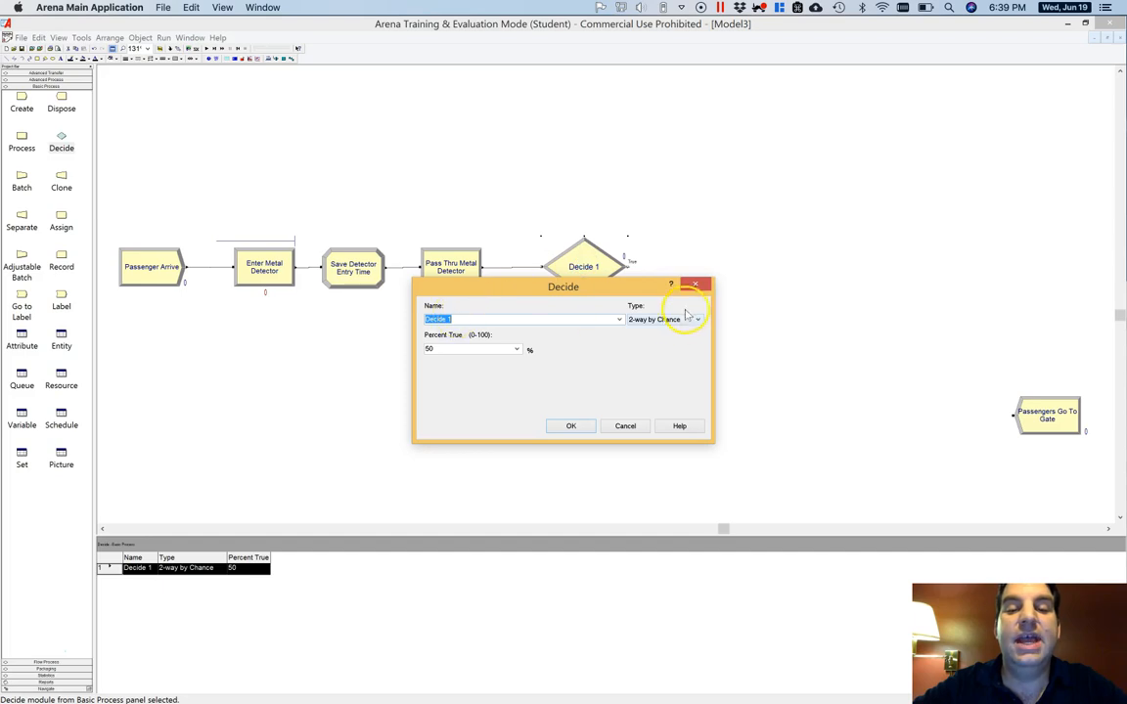
double_click(429, 348)
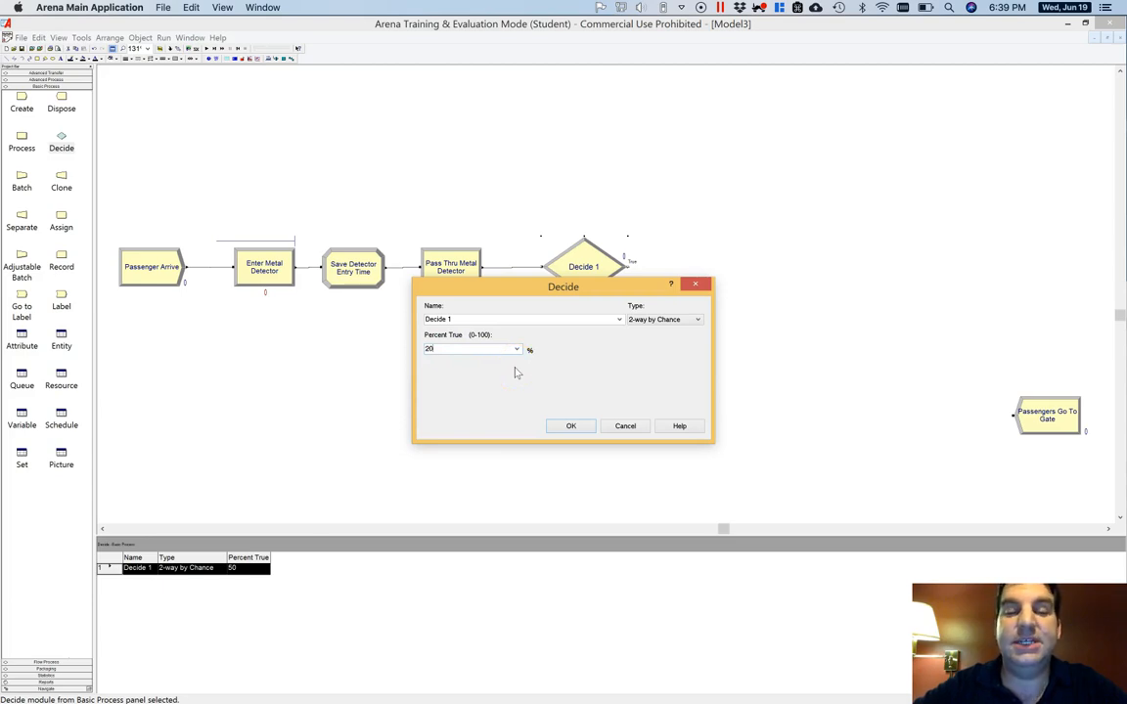
drag(455, 320, 406, 324)
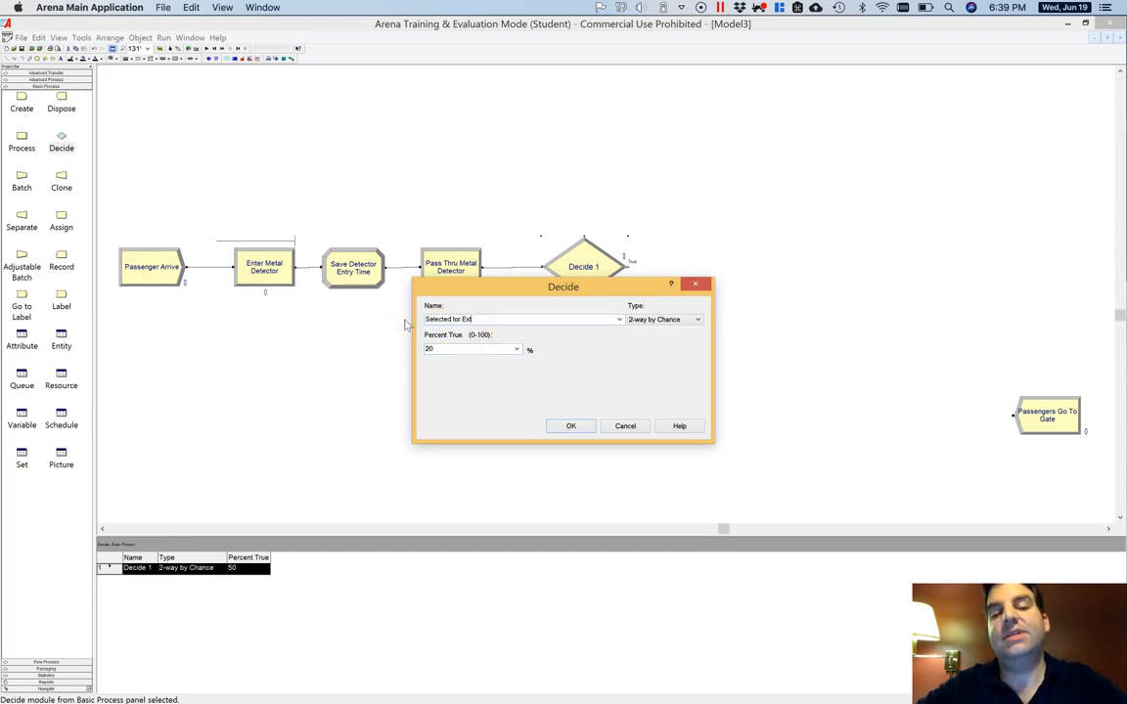
click(577, 425)
drag(596, 278, 581, 285)
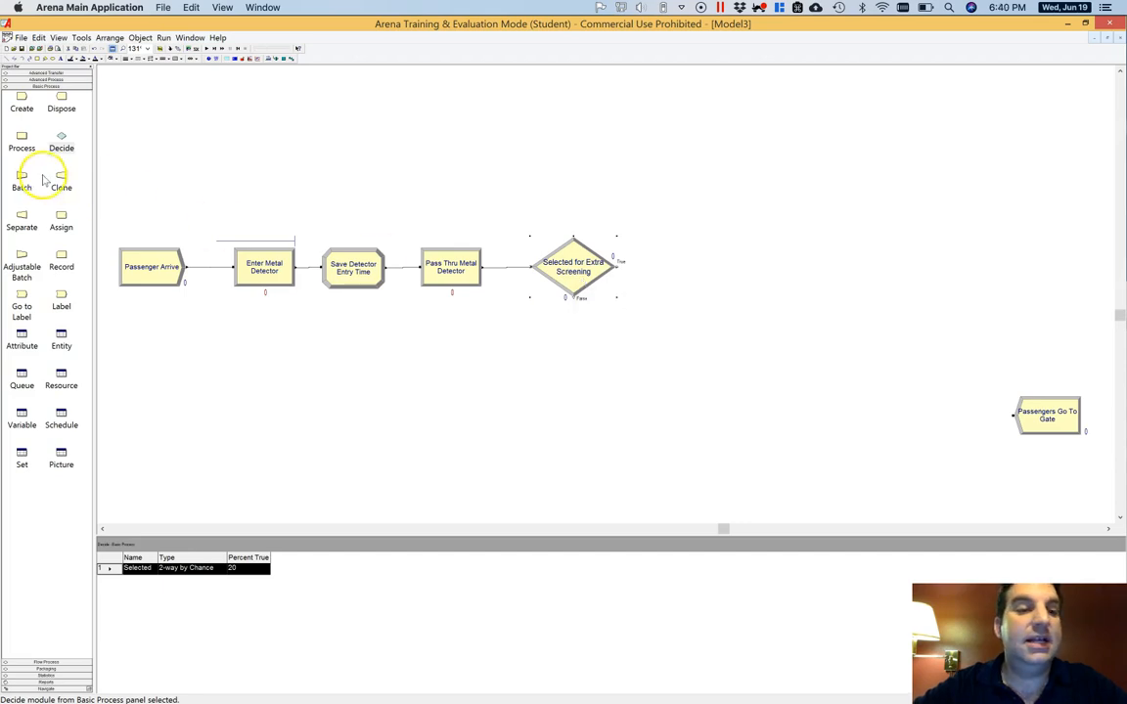
Place a Process module in line on the decision's True branch, named Extra Screening, with the Seize Delay Release action
drag(21, 135, 539, 176)
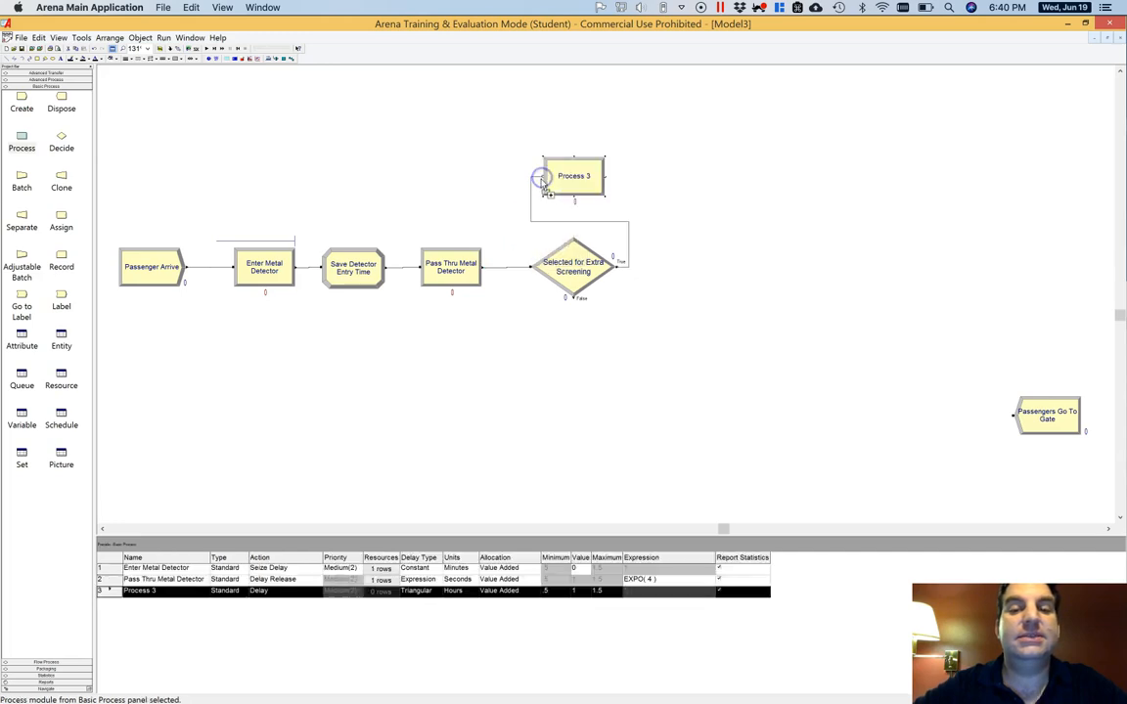
drag(756, 248, 704, 269)
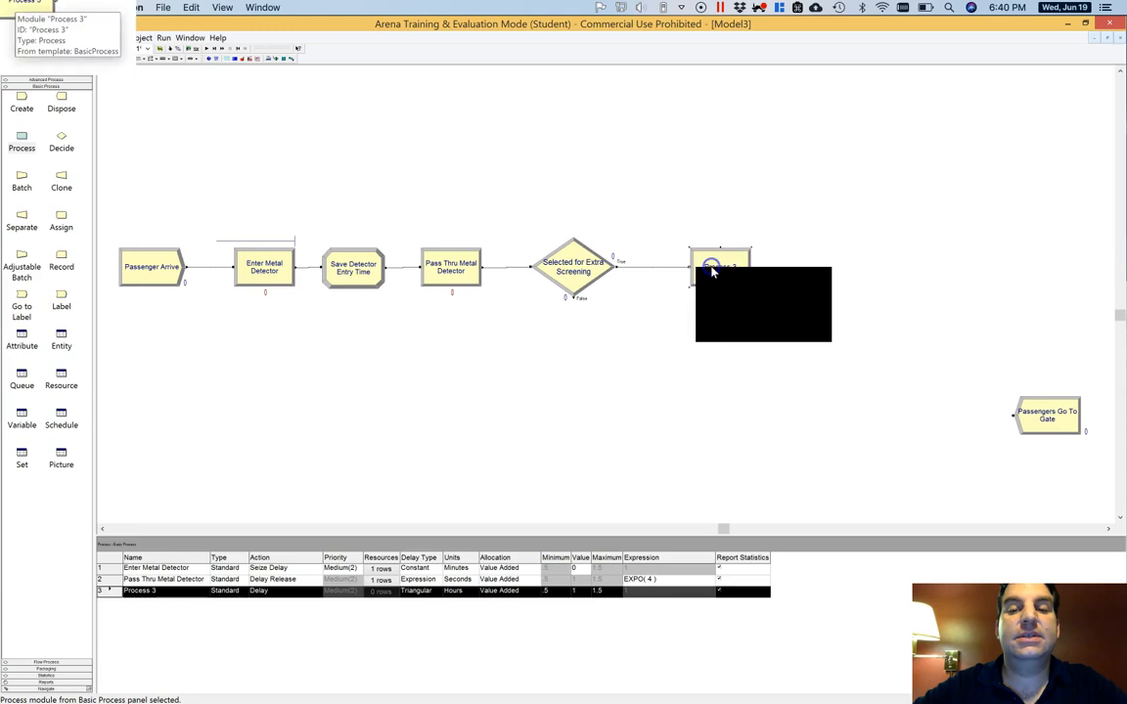
double_click(715, 269)
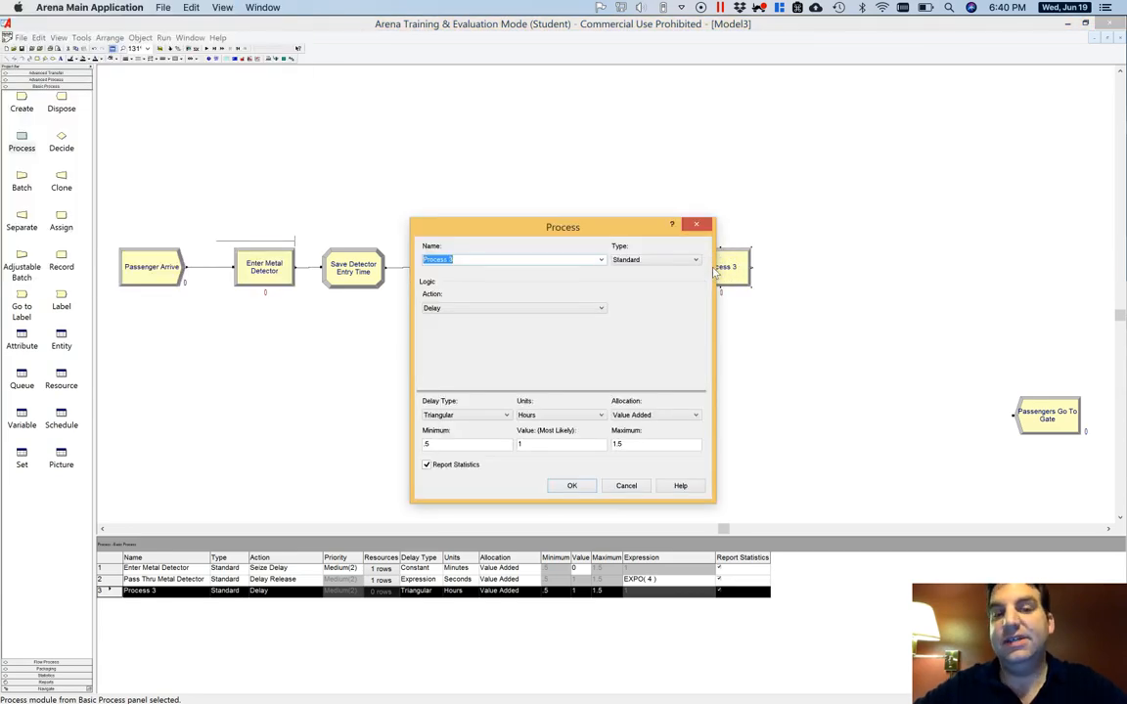
click(448, 259)
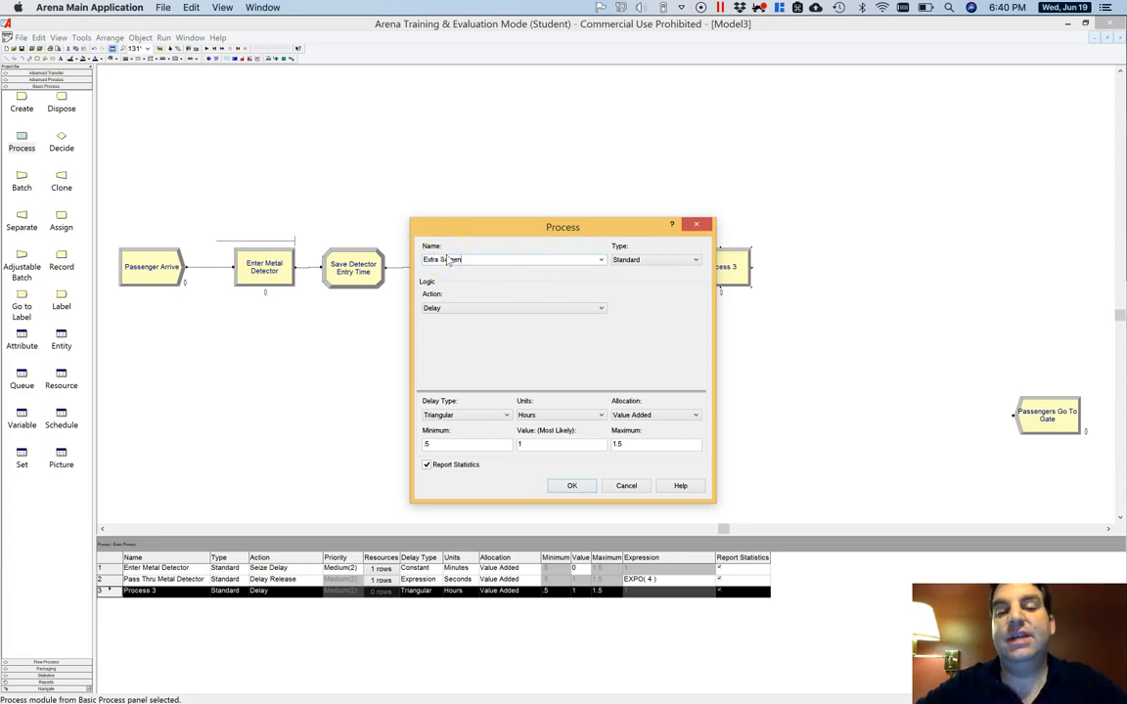
text(Extra Screening)
click(431, 308)
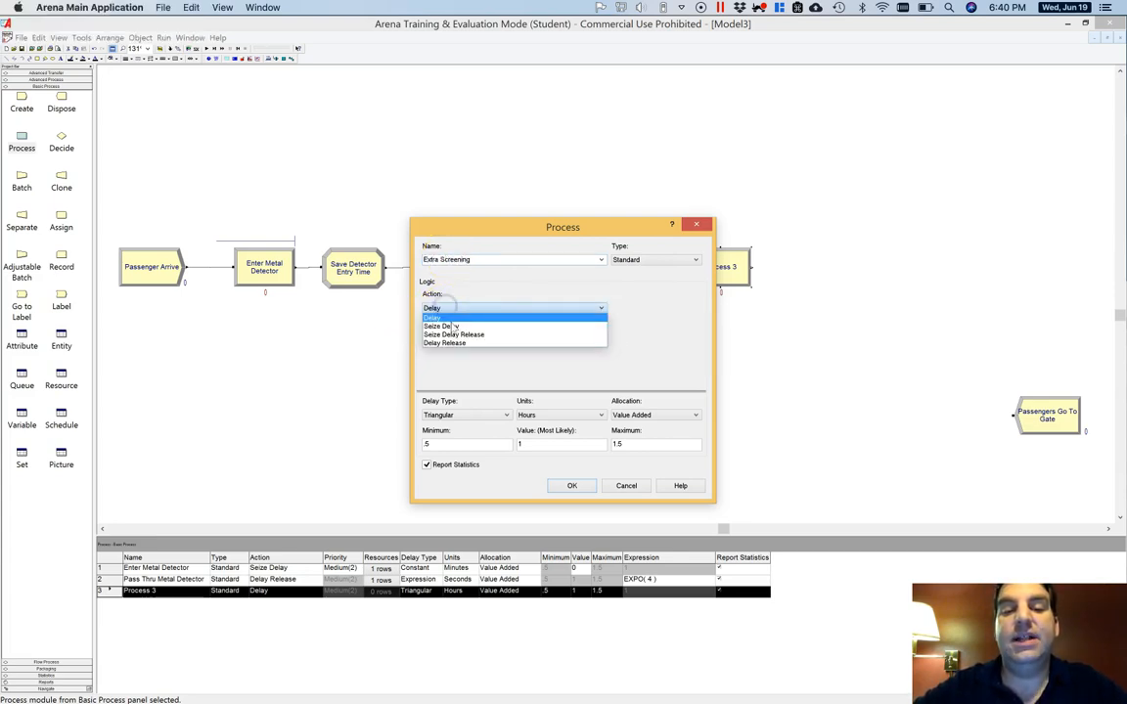
click(453, 334)
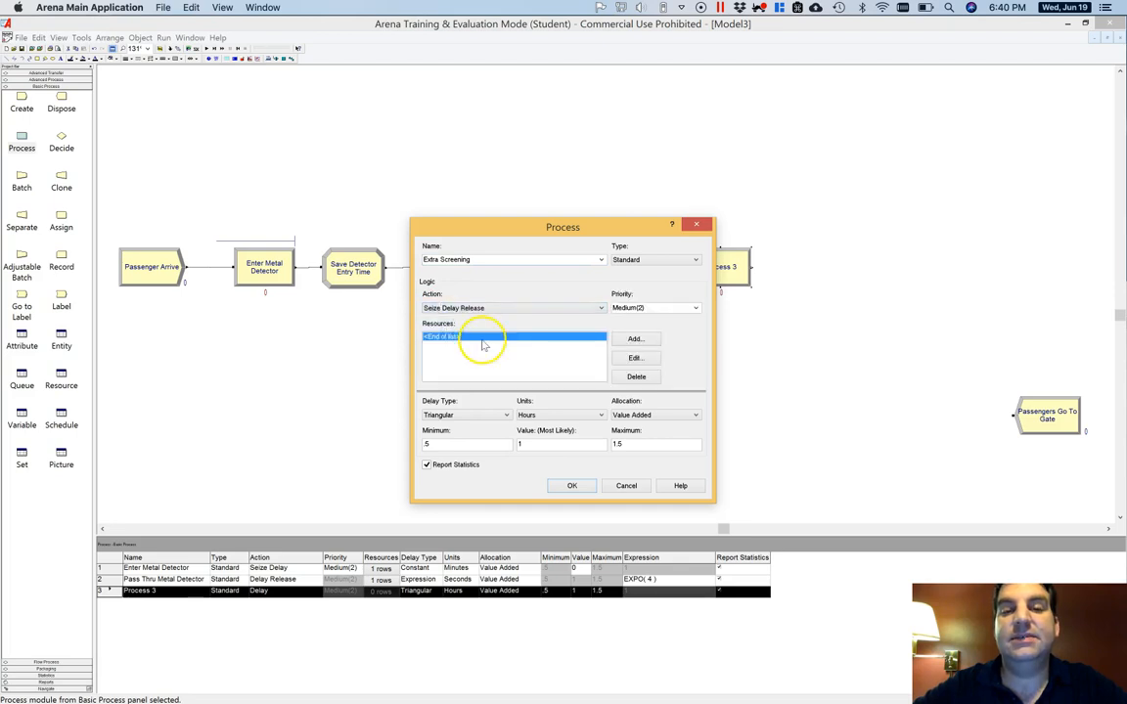
Add a resource named Security Agent to the Extra Screening process
click(632, 339)
click(447, 362)
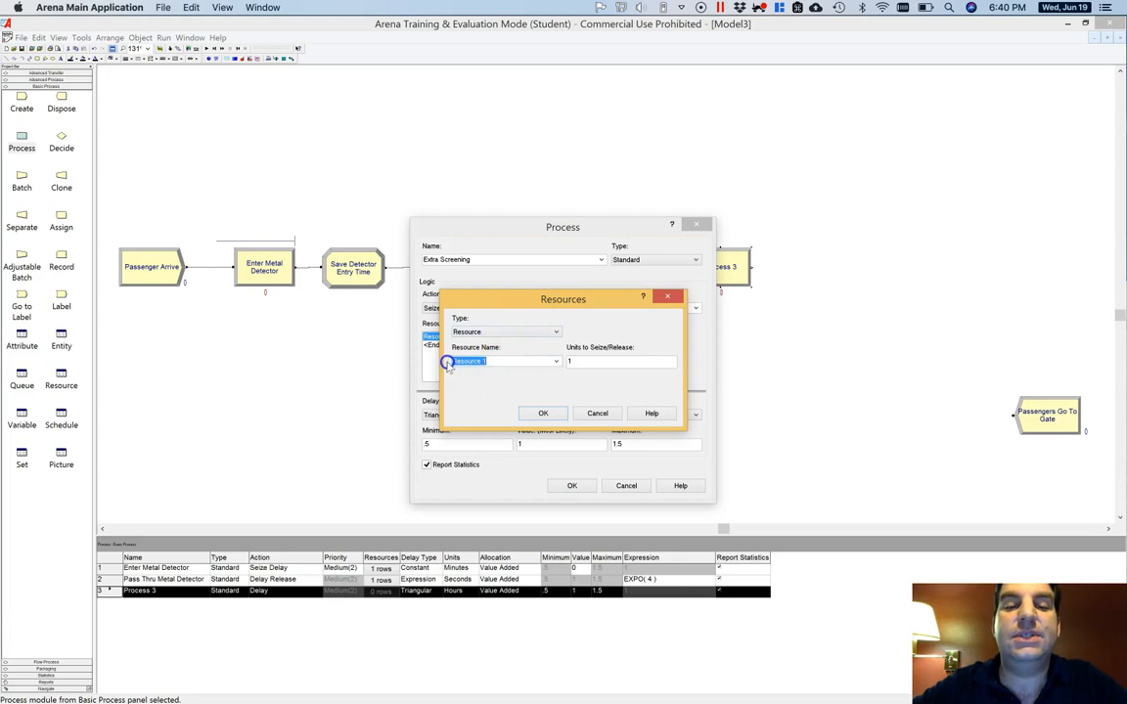
text(Security Agent)
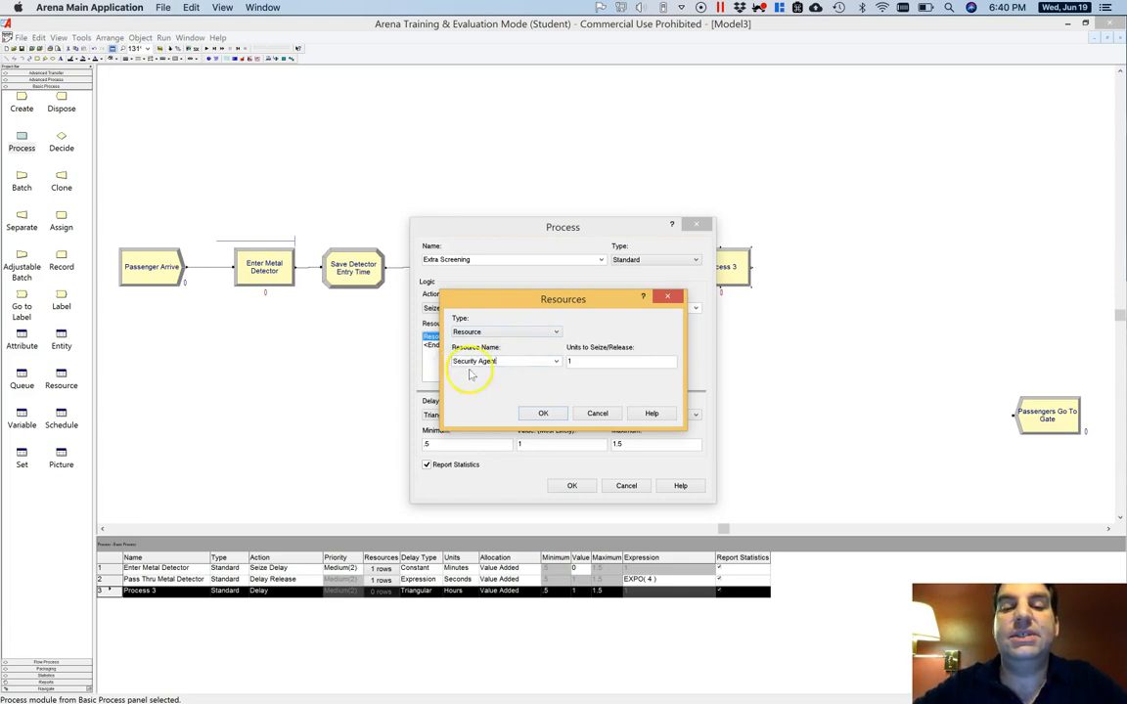
click(553, 414)
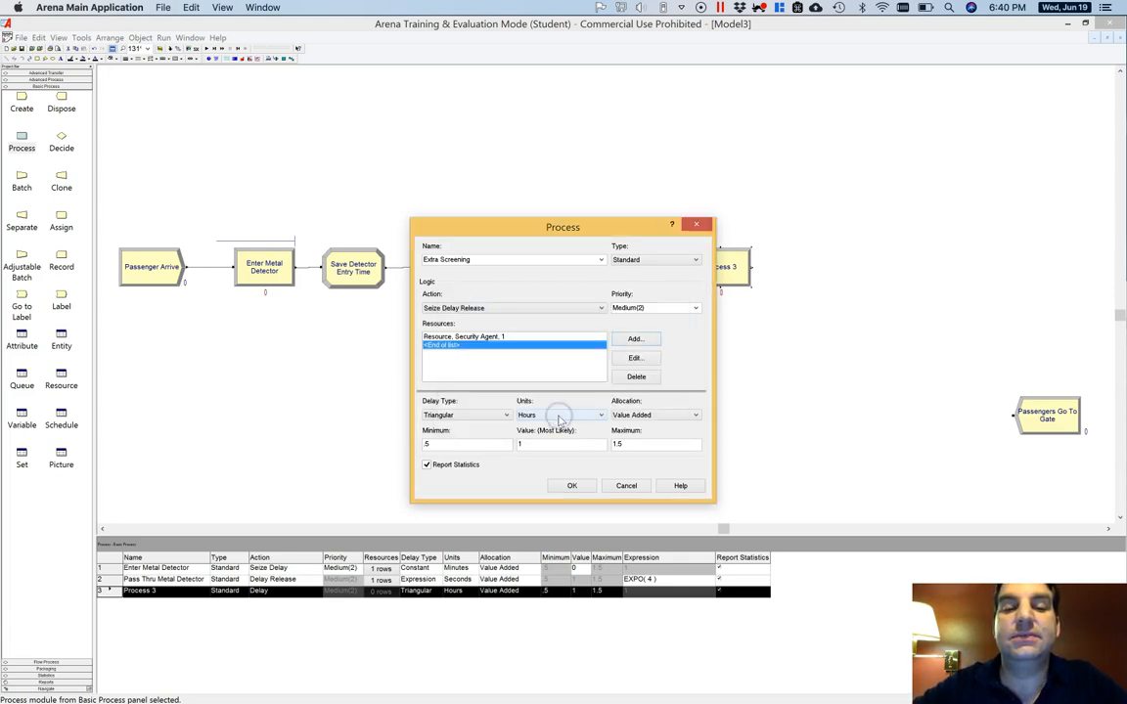
Set the Extra Screening triangular delay in seconds to minimum 30, most likely 45 and maximum 75, and accept the module's settings
click(454, 444)
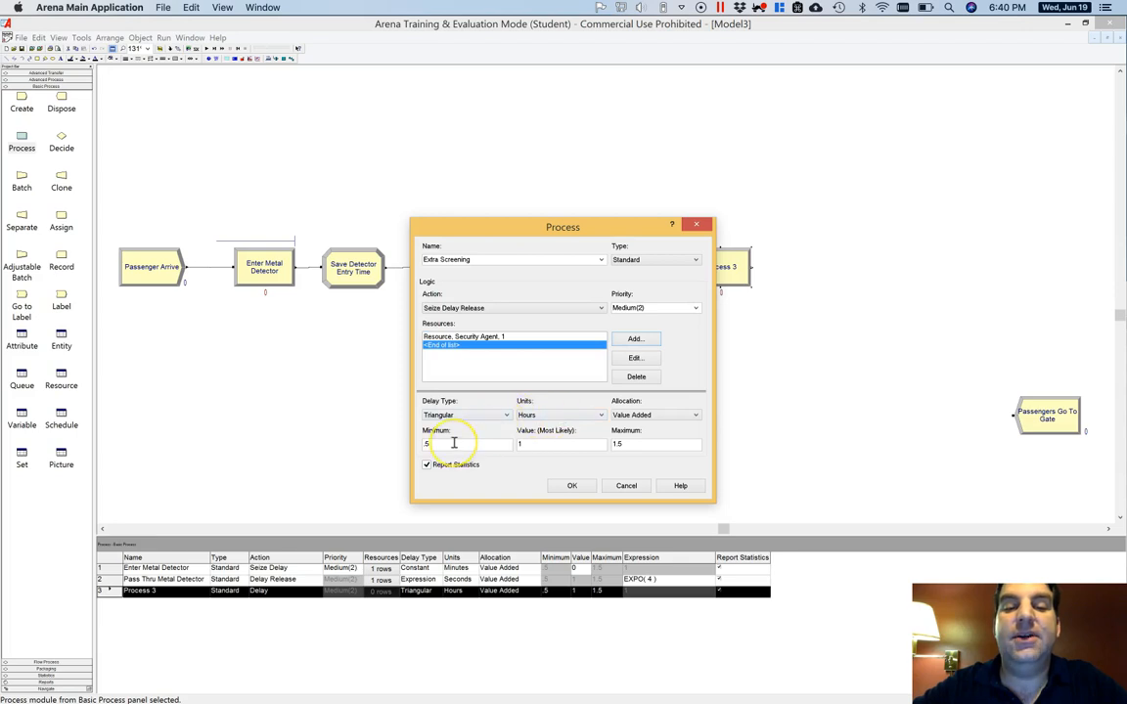
click(584, 415)
click(573, 428)
drag(480, 440, 389, 443)
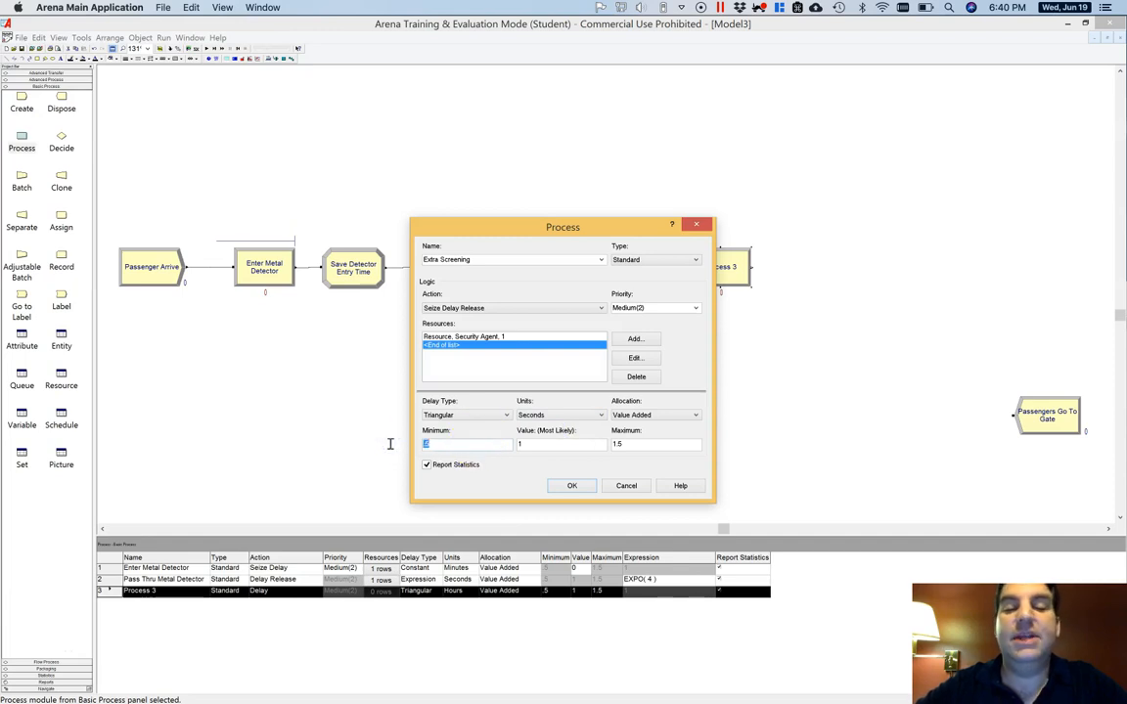
text(30)
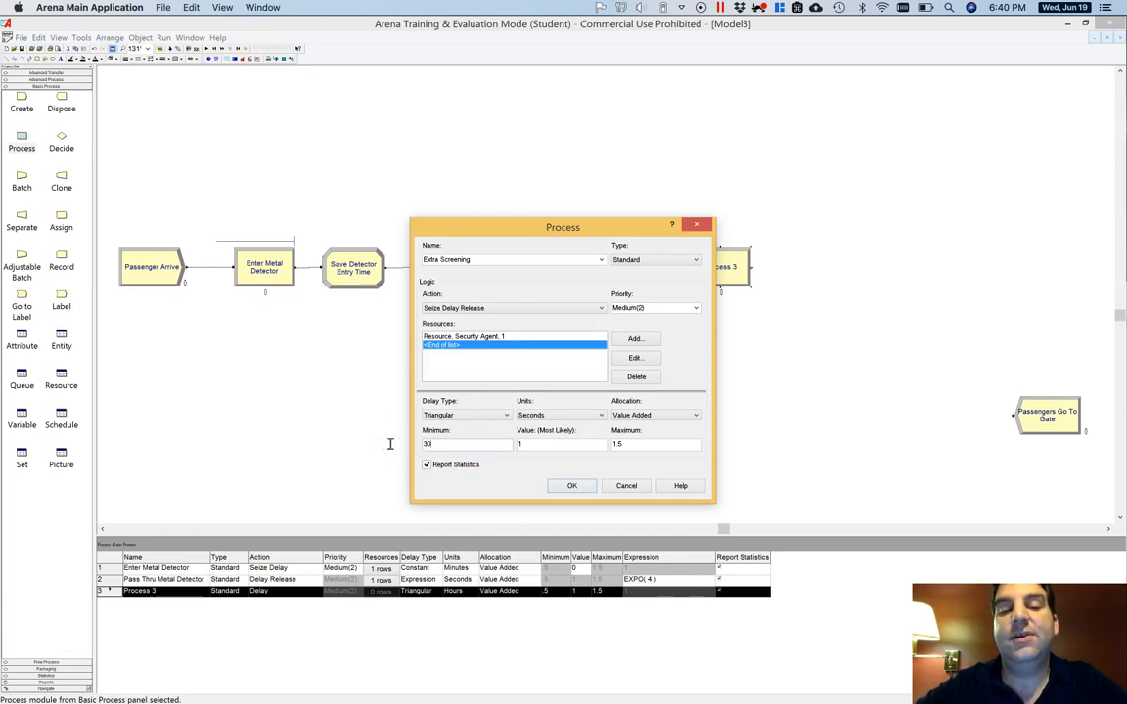
drag(641, 444, 612, 444)
text(75)
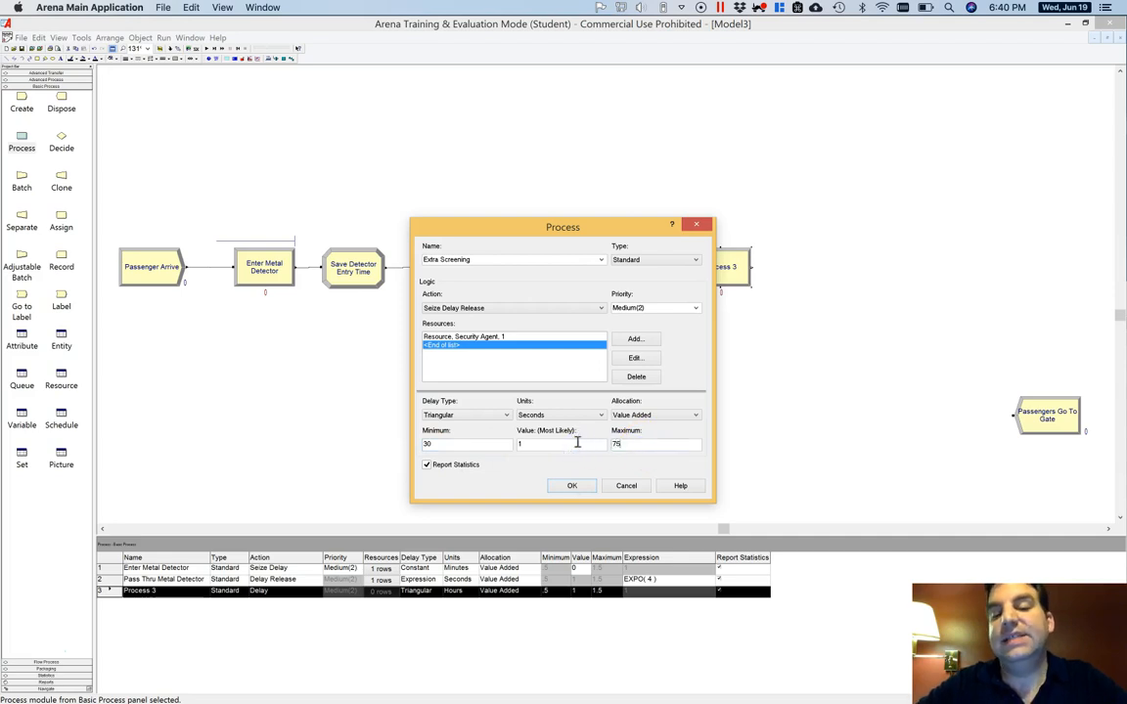
double_click(533, 444)
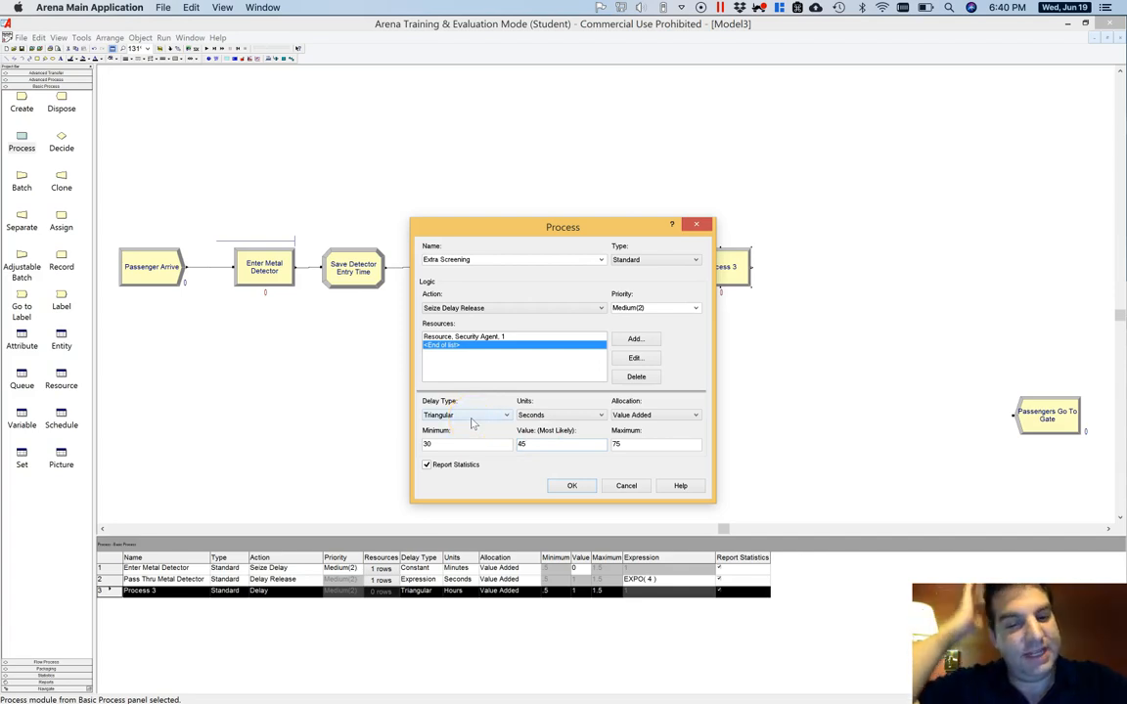
click(520, 446)
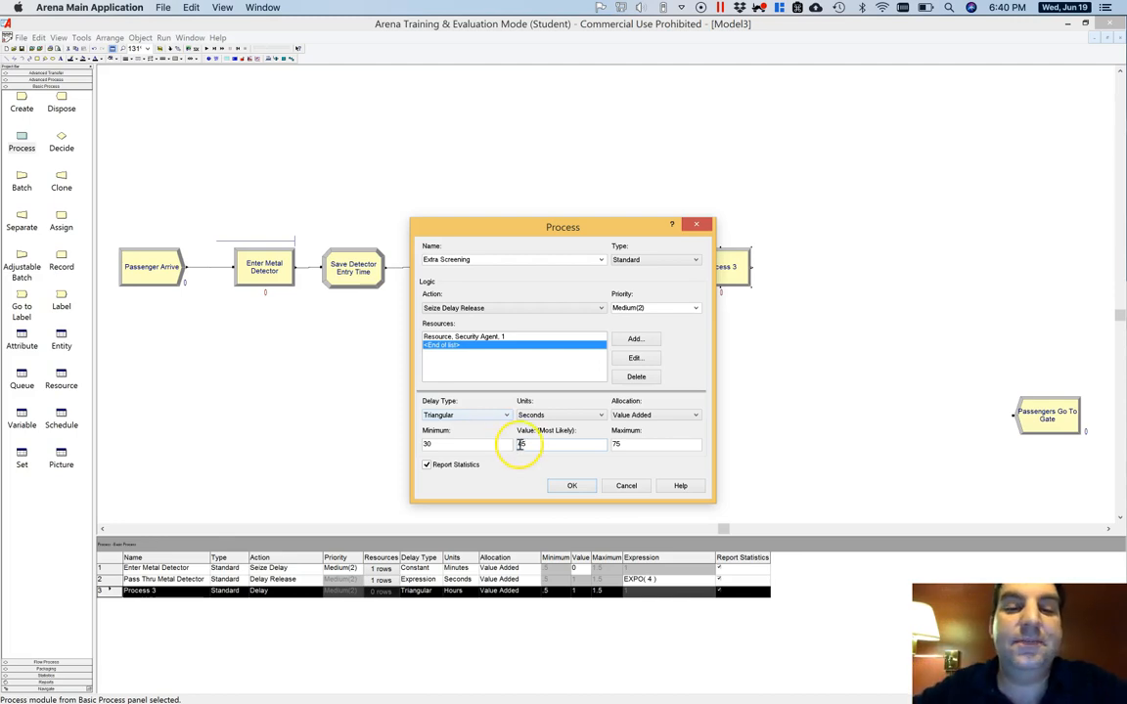
click(567, 486)
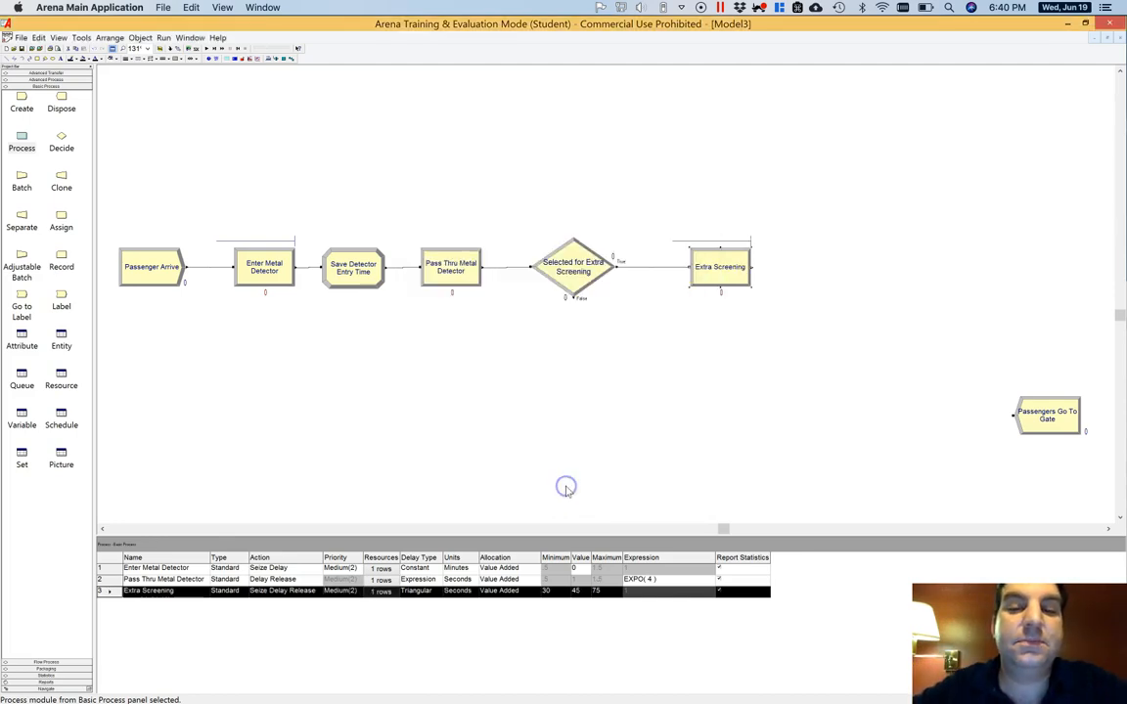
Add an Assign module after Extra Screening with an assignment setting the attribute NumScreening to NumScreening + 1
drag(61, 220, 818, 267)
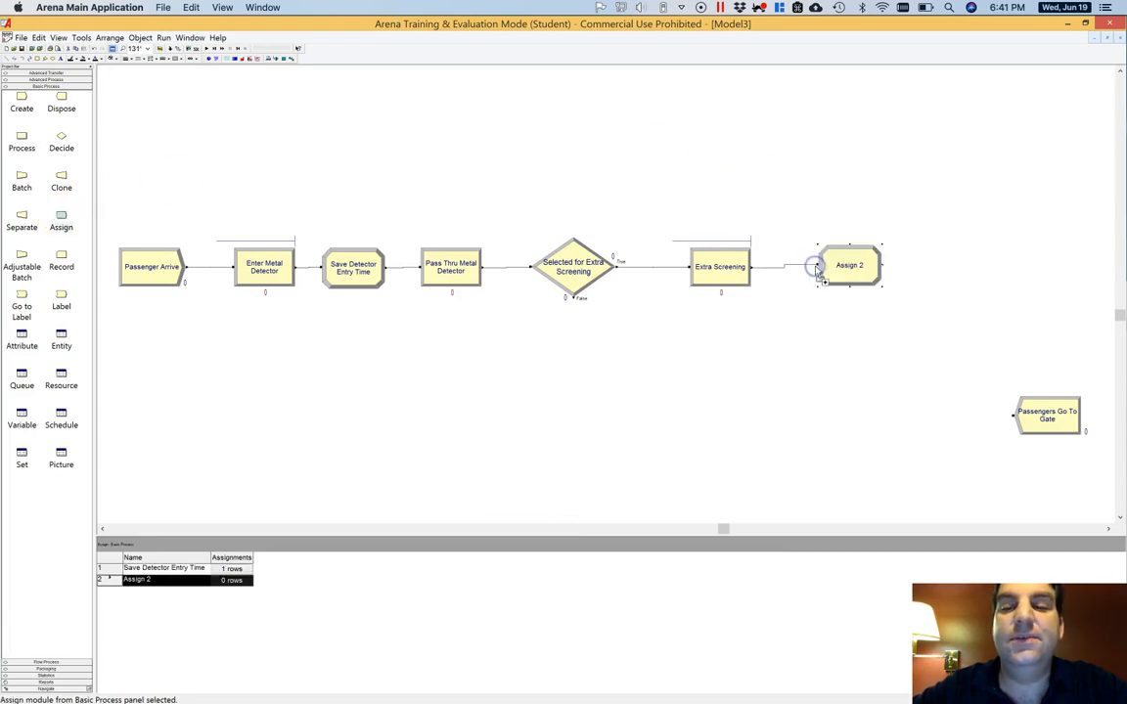
double_click(840, 268)
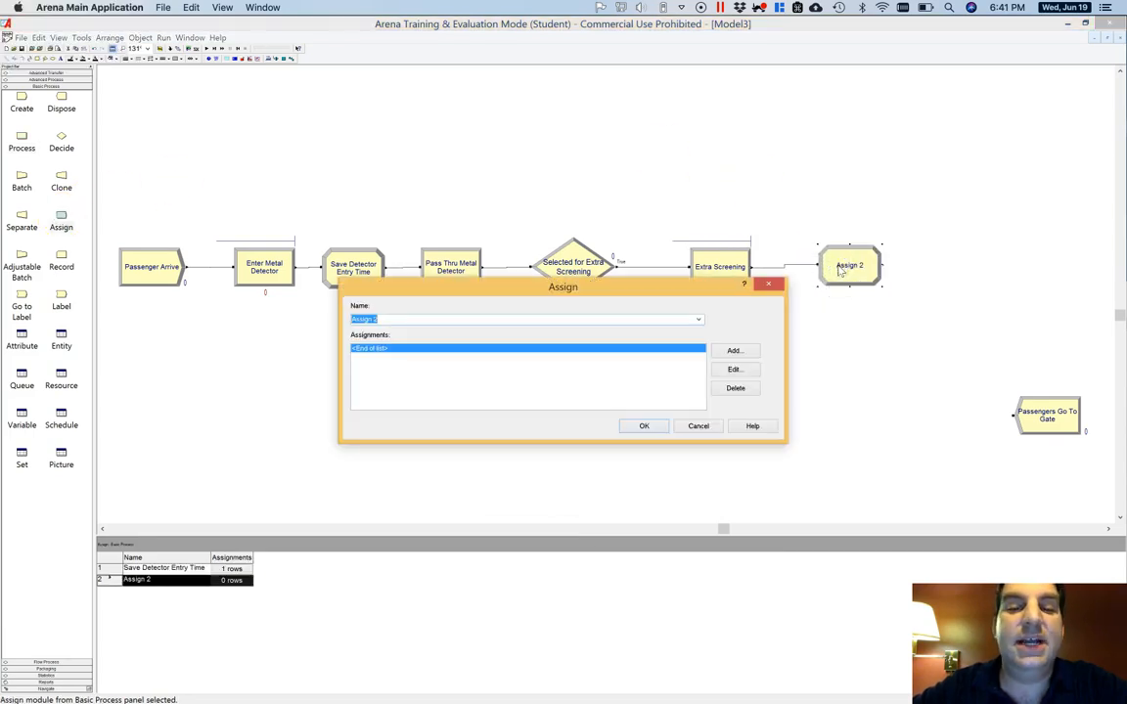
click(743, 352)
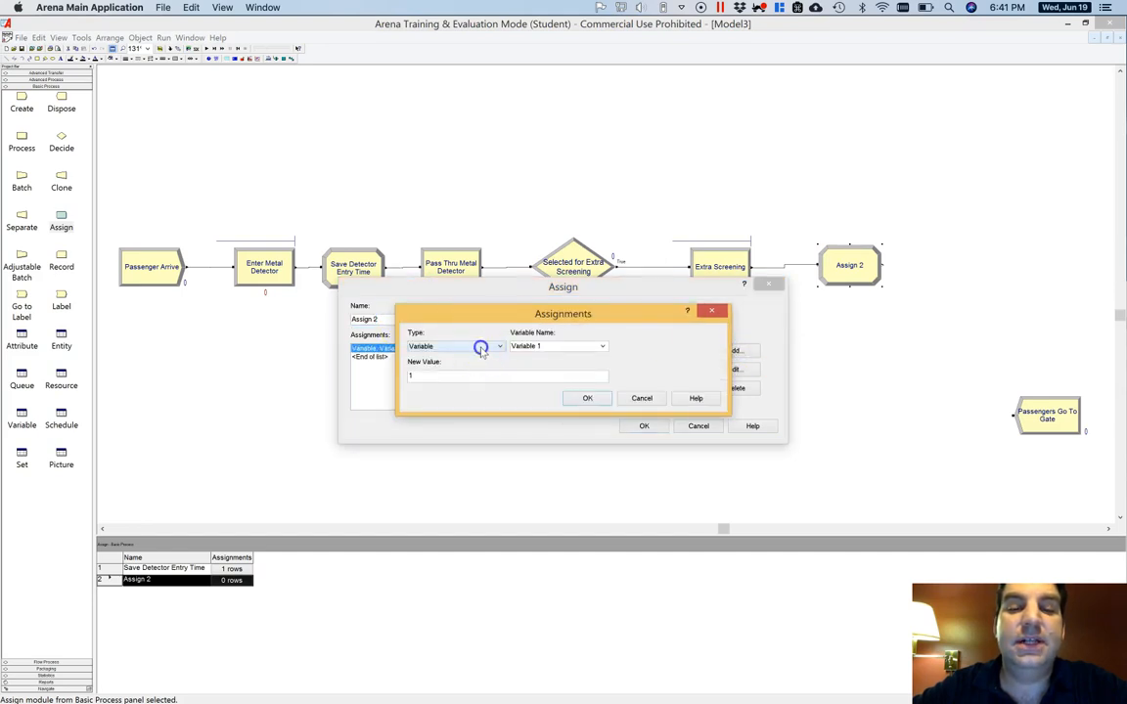
click(481, 349)
click(467, 380)
click(531, 346)
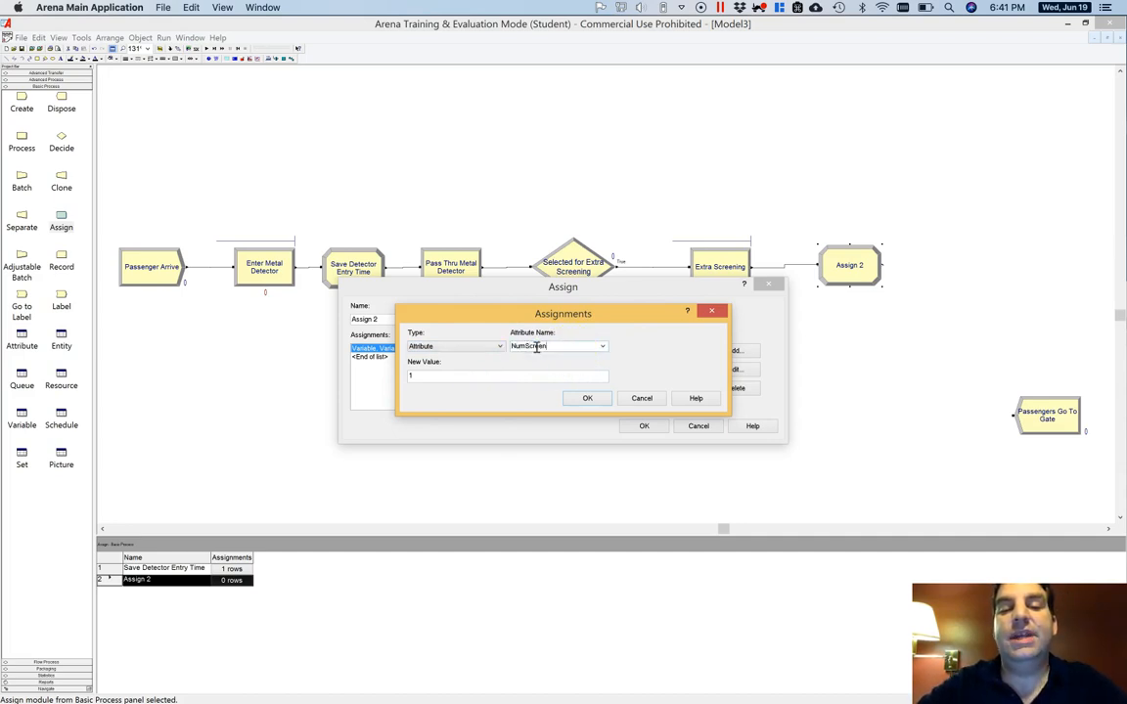
click(454, 376)
drag(451, 374, 390, 375)
text(NumScreening +)
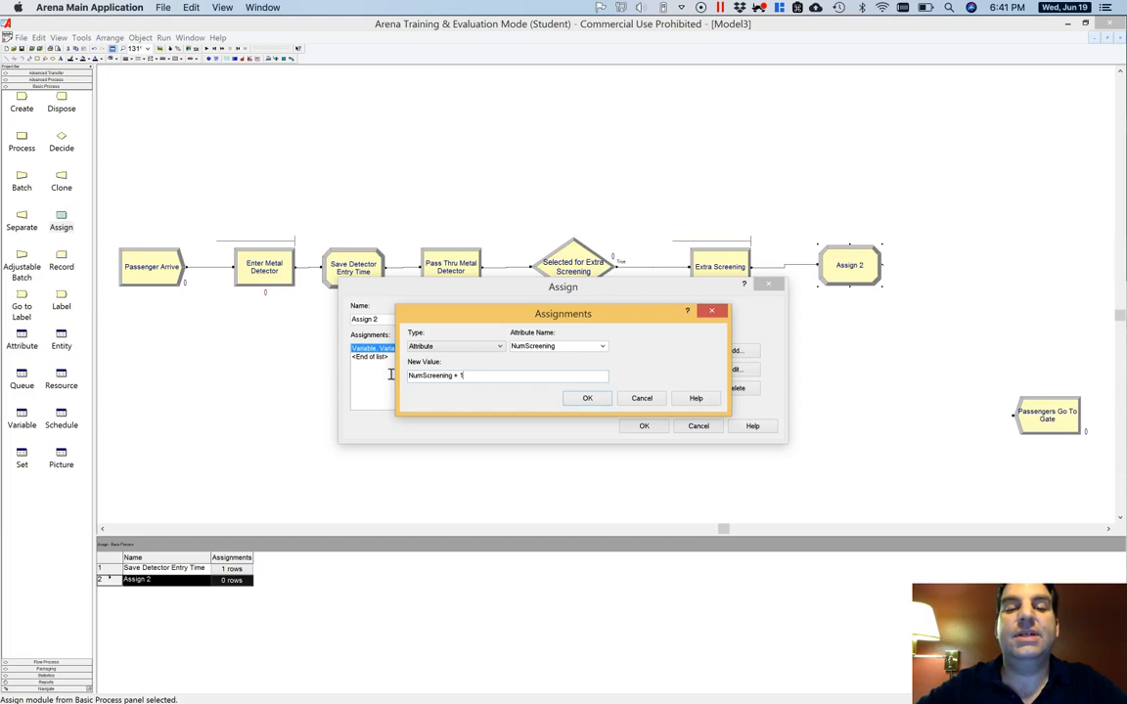
click(587, 399)
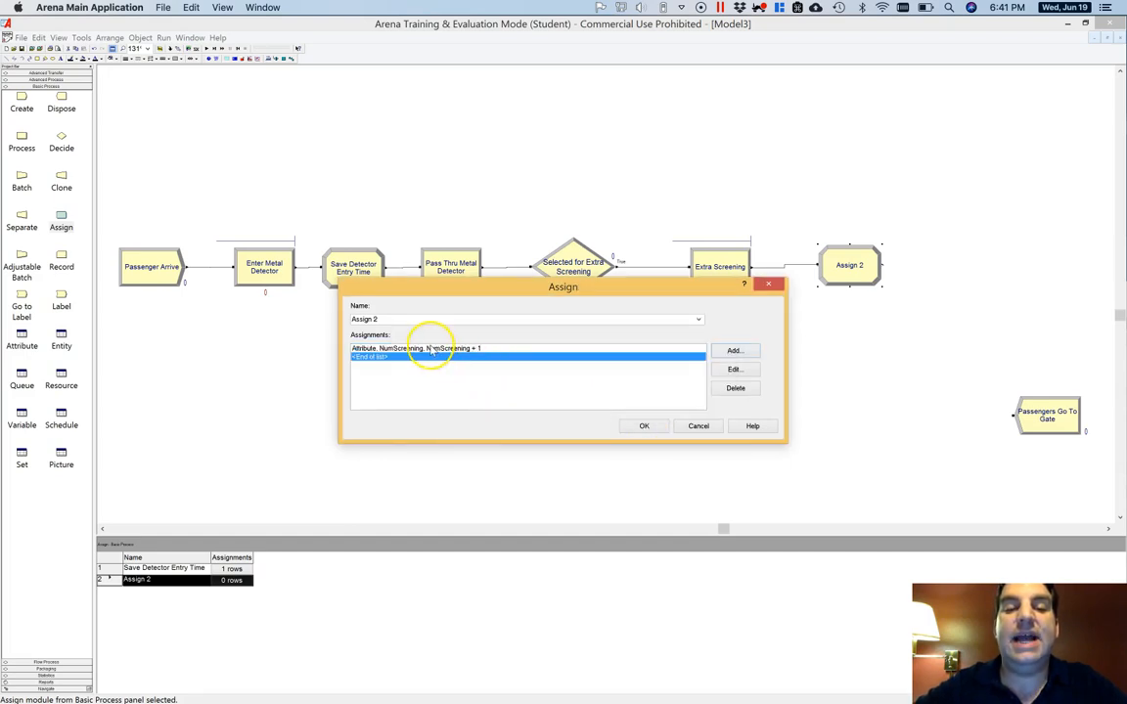
Name the new Assign module Increment Number of Times Screened and accept its settings
drag(409, 319, 344, 319)
text(Incre)
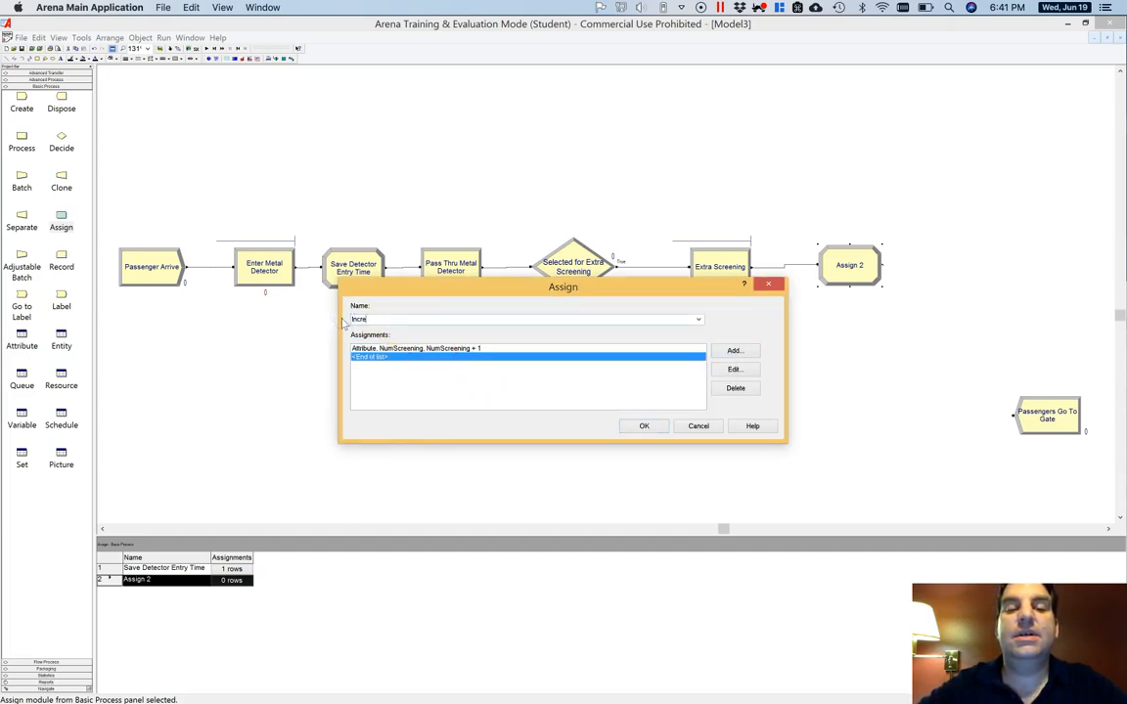
text(ment Number of Times Screened)
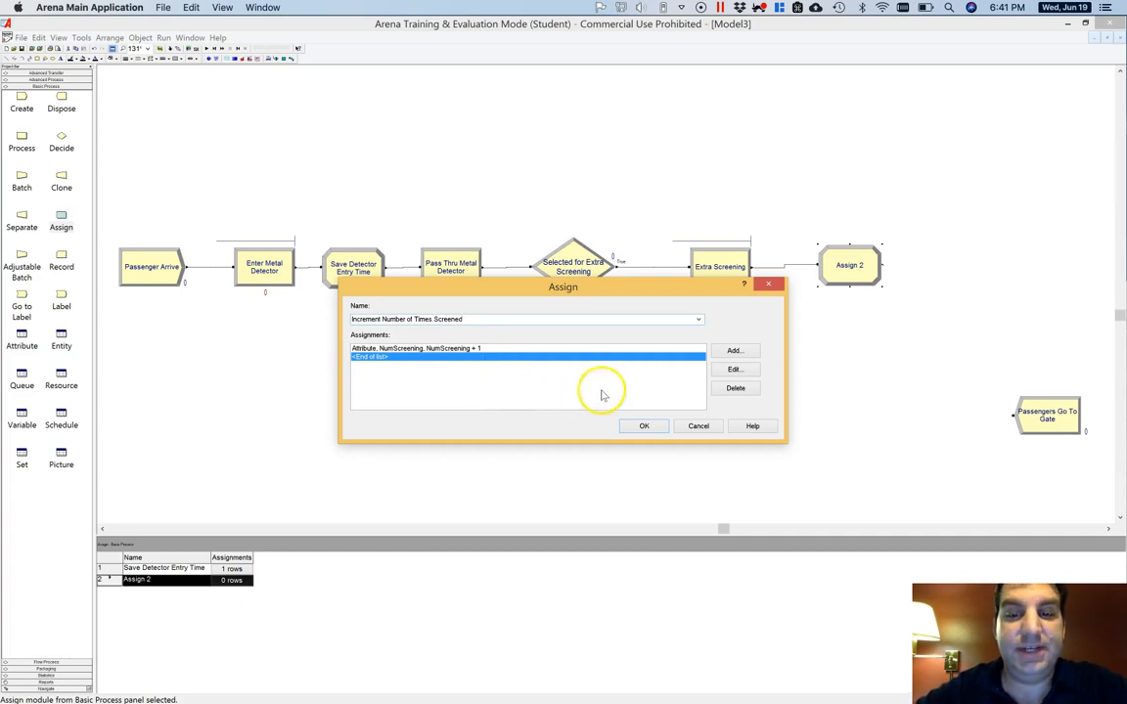
click(645, 427)
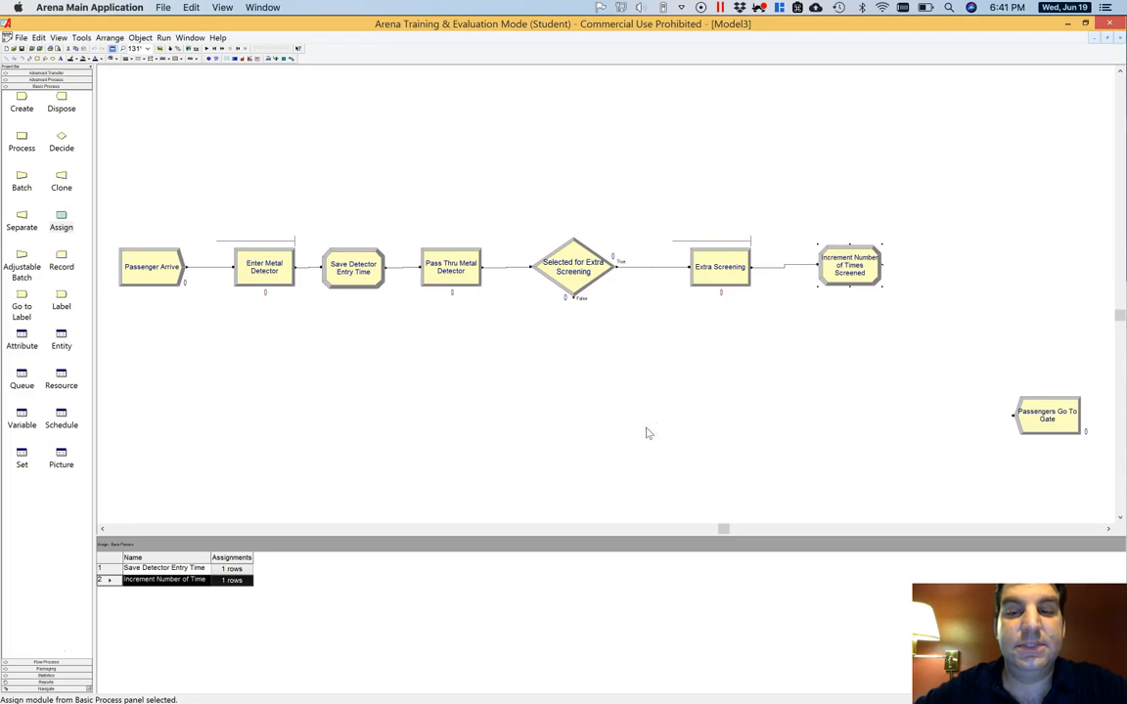
Give the NumScreening attribute an initial value of 0, keeping its data type as Real
click(22, 338)
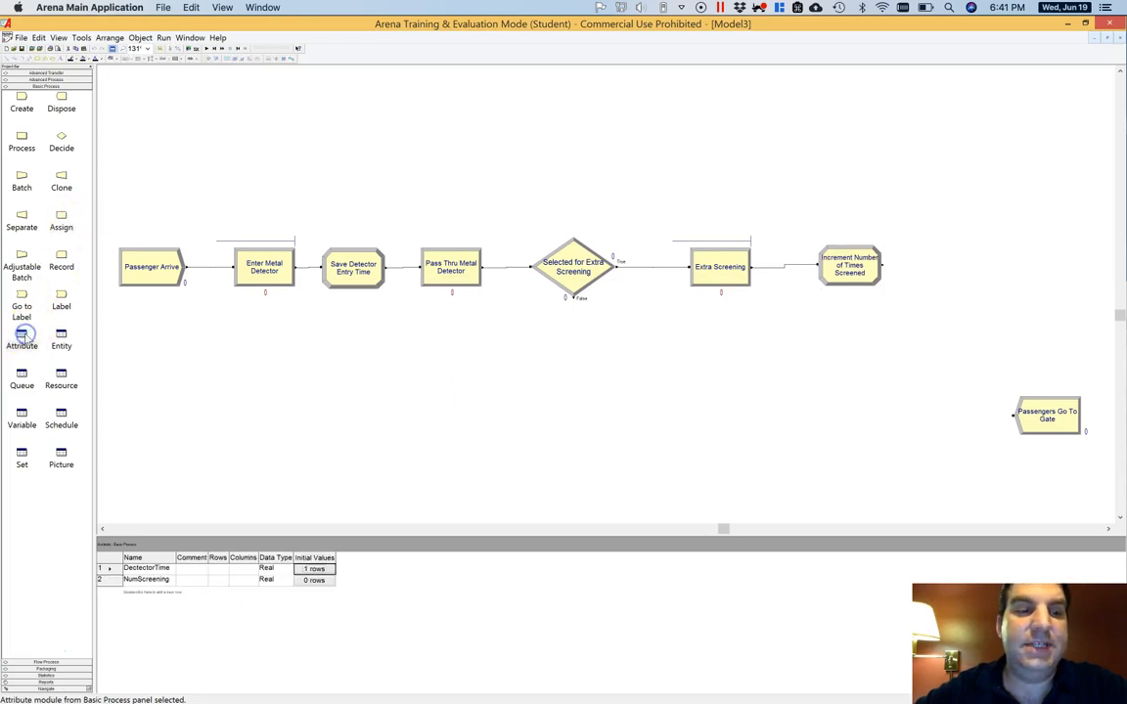
right_click(317, 584)
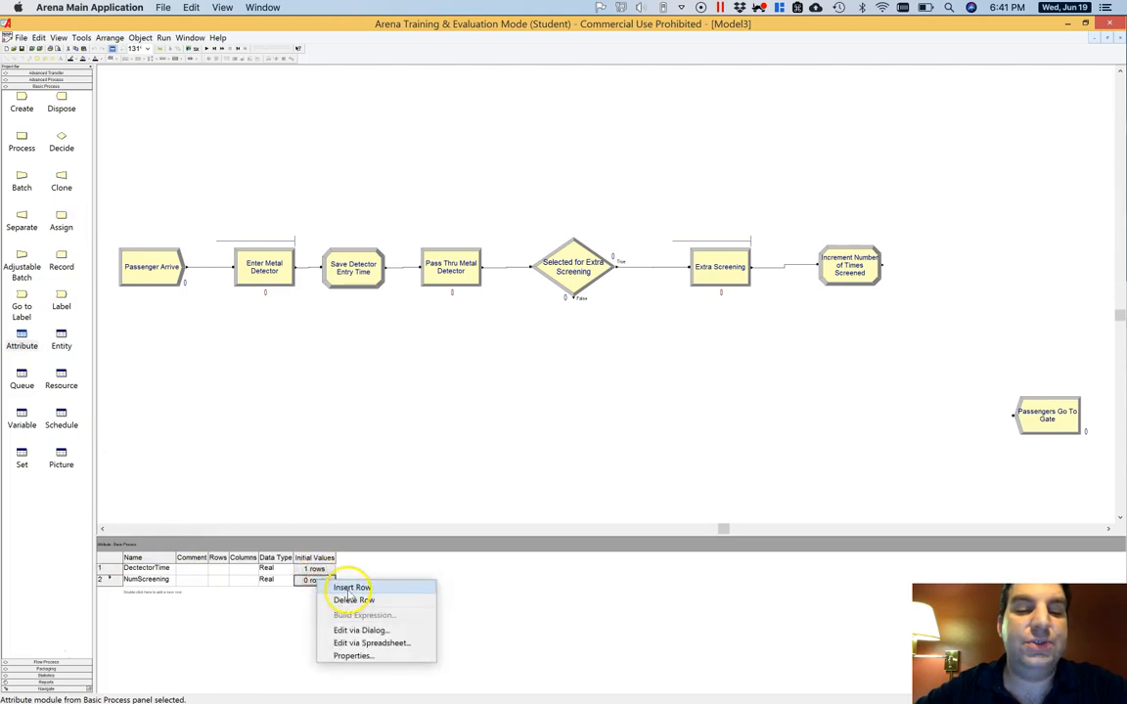
click(370, 643)
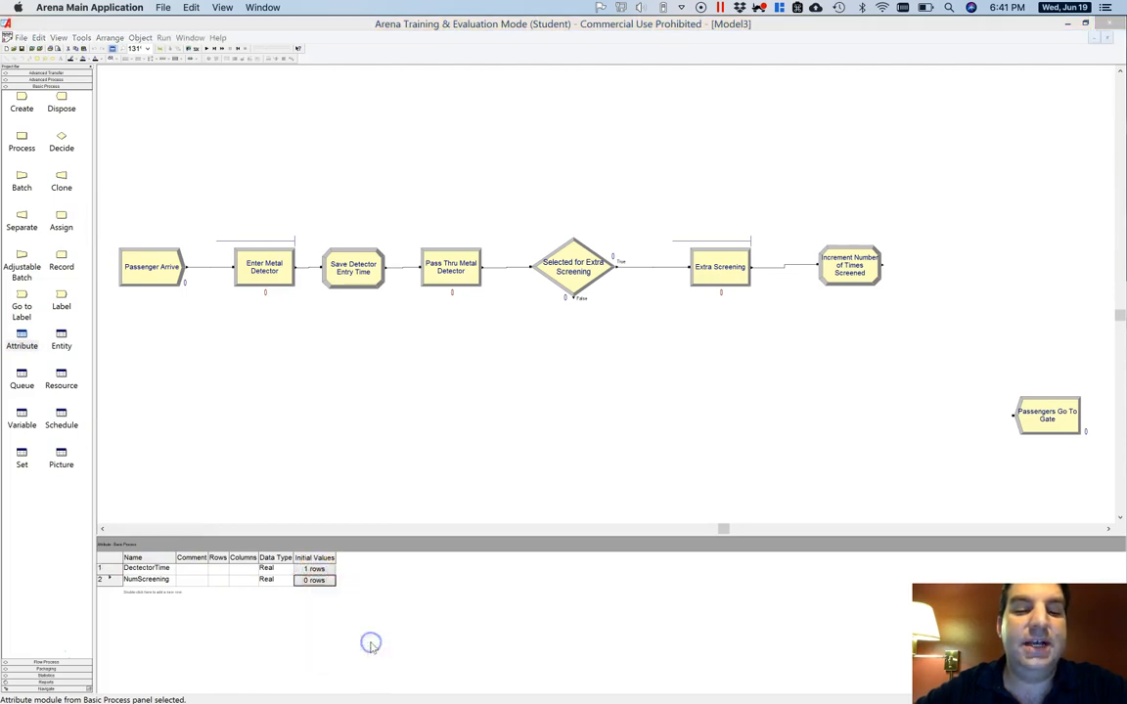
click(596, 505)
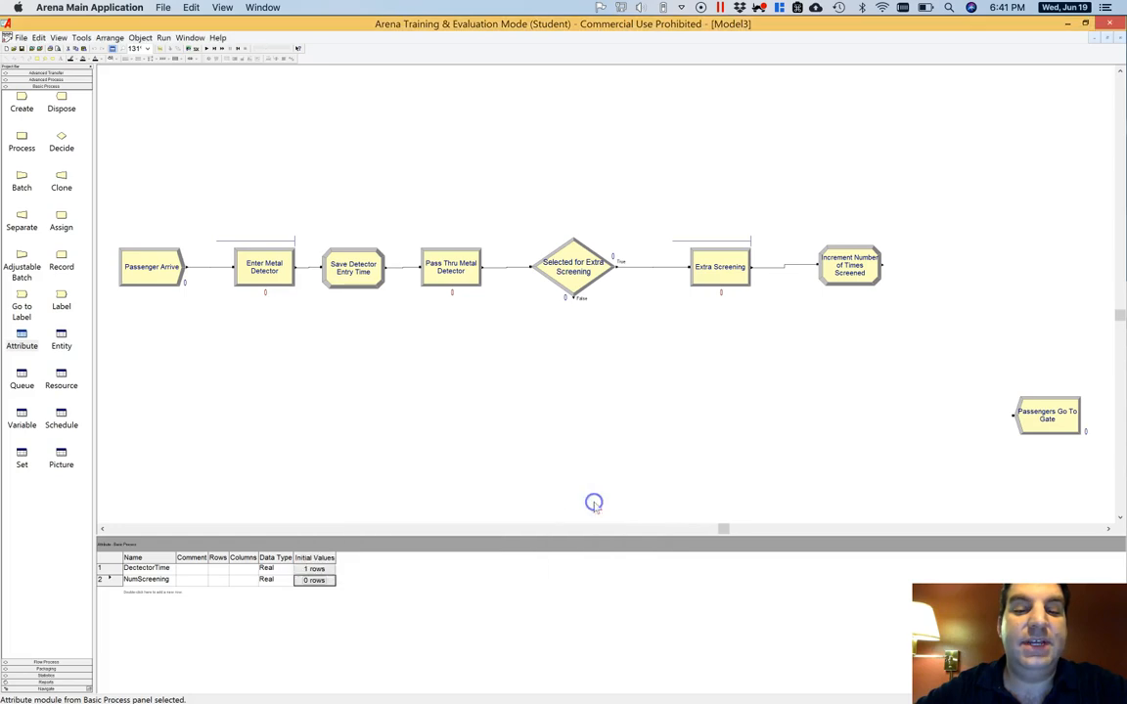
right_click(290, 582)
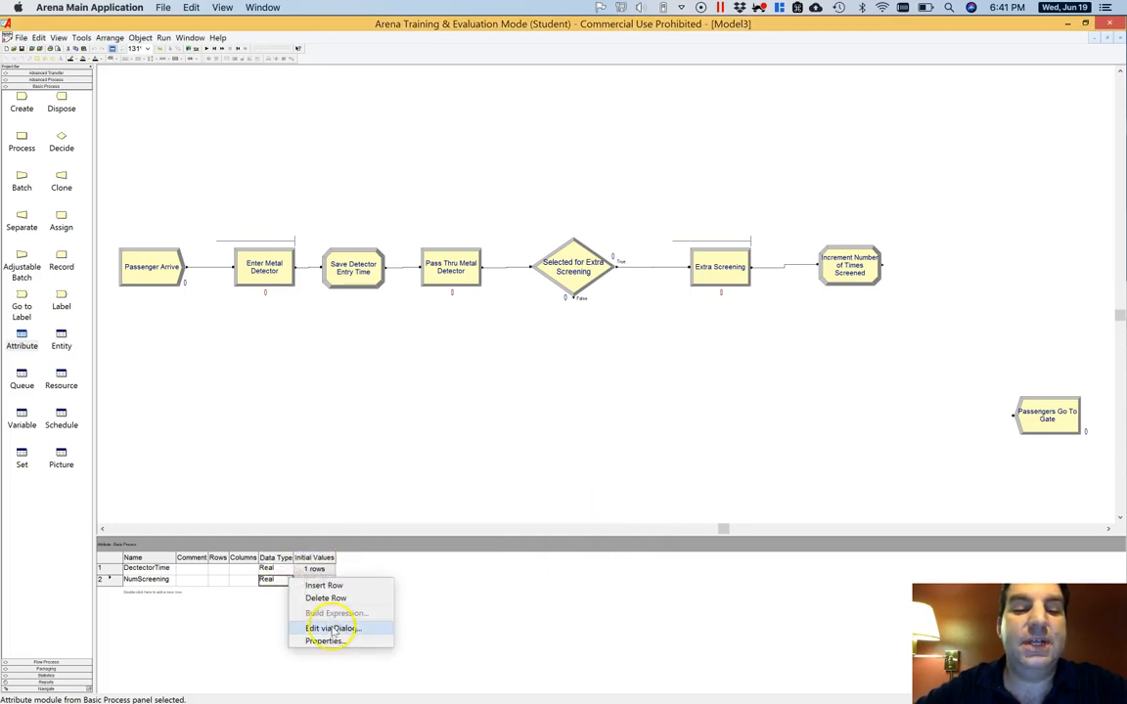
click(332, 629)
click(611, 391)
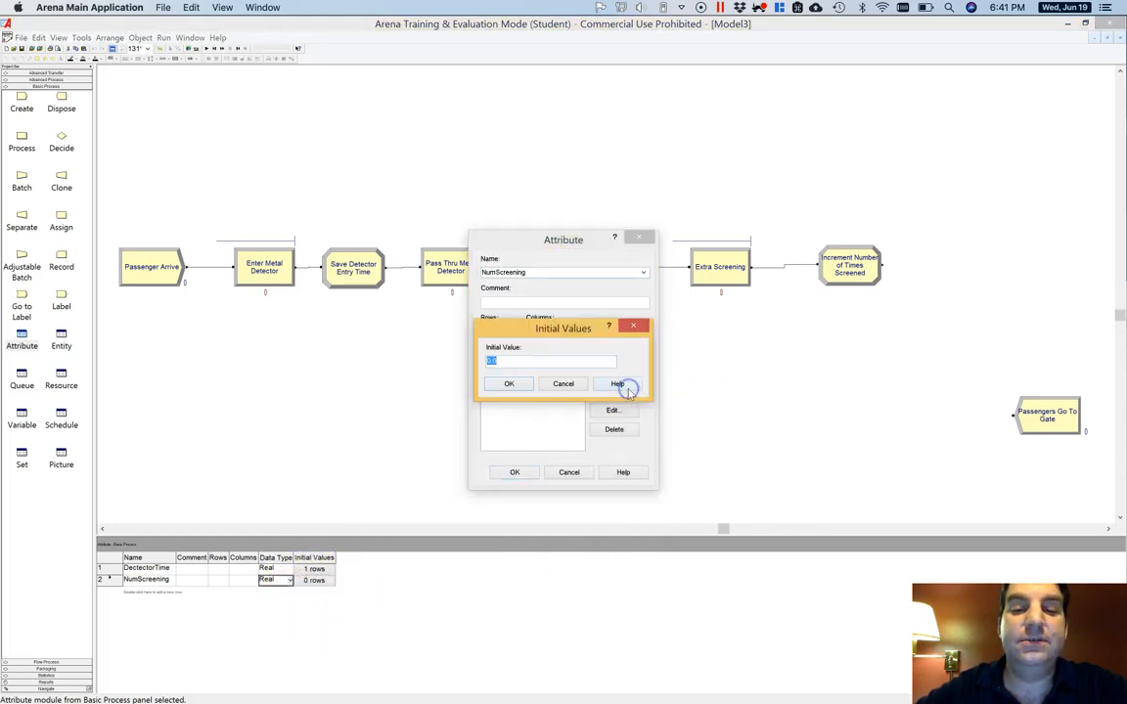
text(0)
click(508, 384)
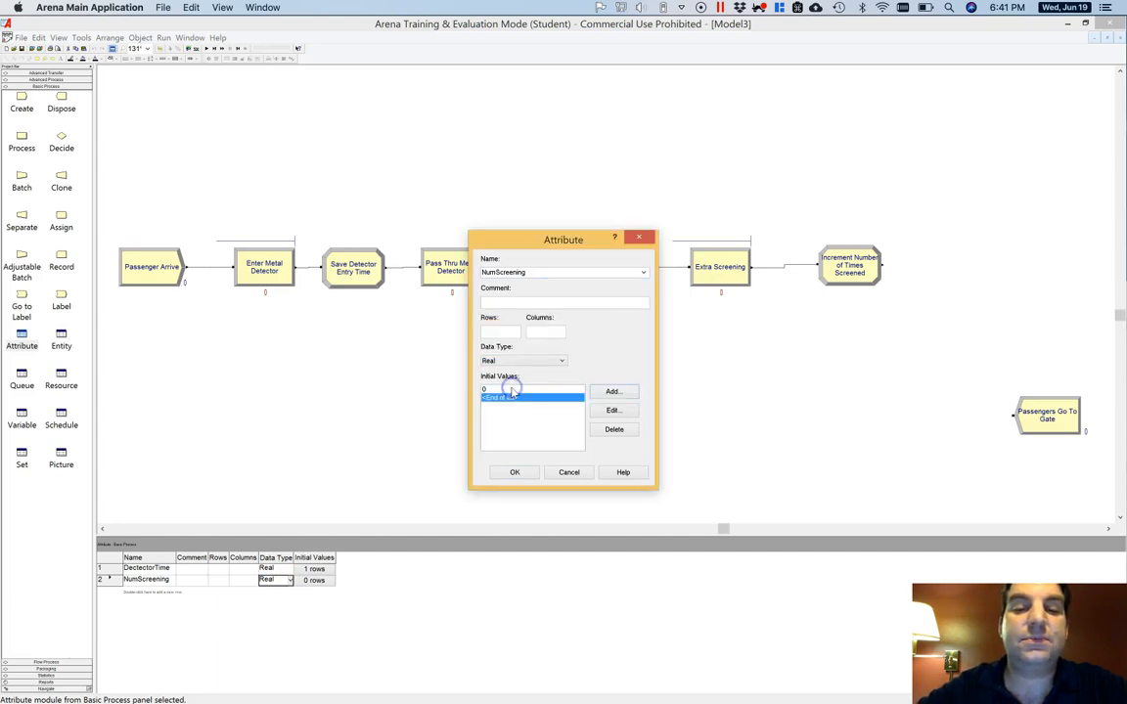
click(525, 358)
click(628, 360)
click(503, 471)
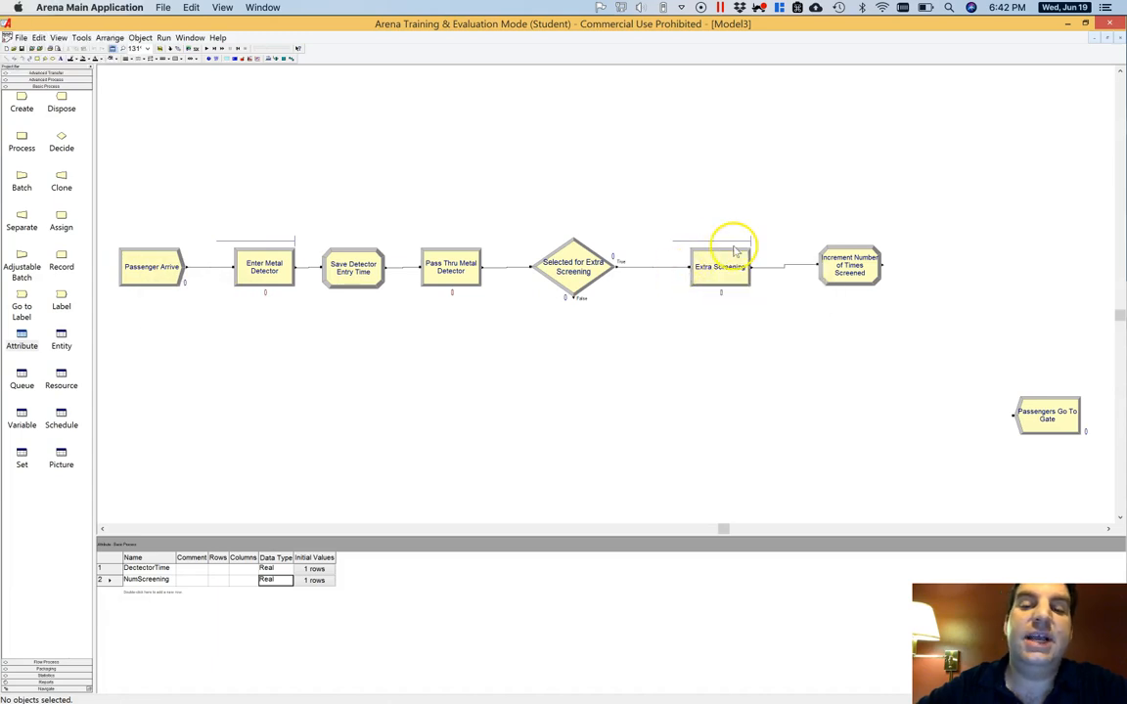
Align Increment Number of Times Screened with the module row and connect its output back over the flow to Enter Metal Detector's input
drag(861, 274, 839, 276)
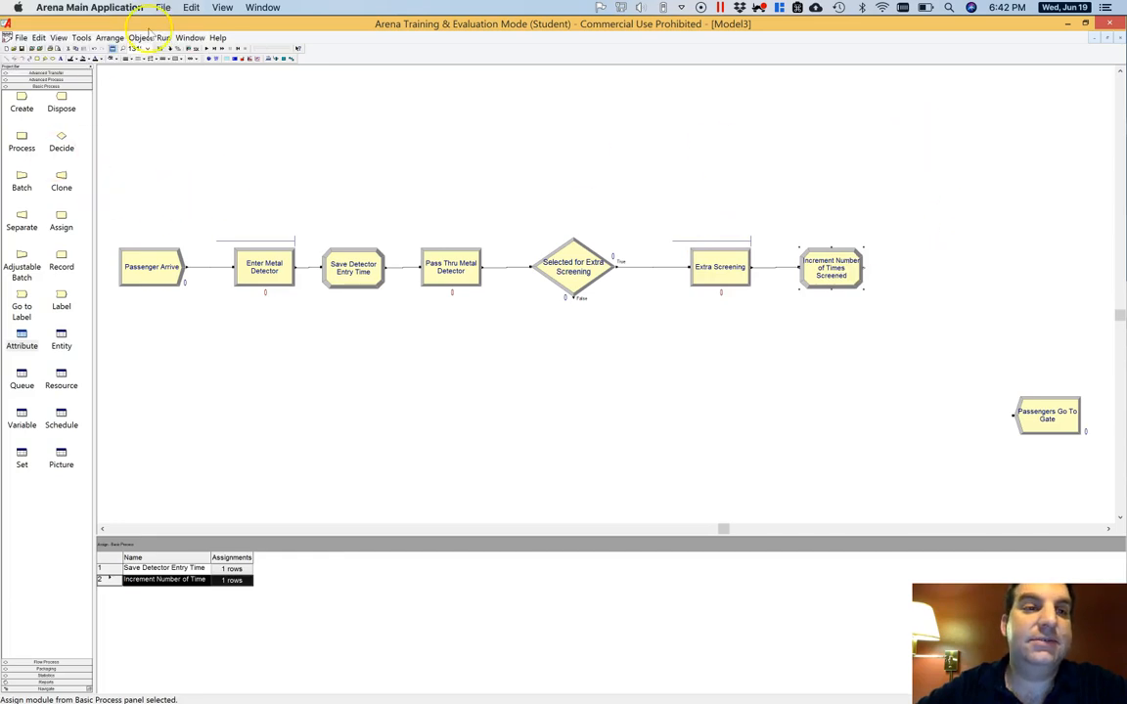
click(179, 48)
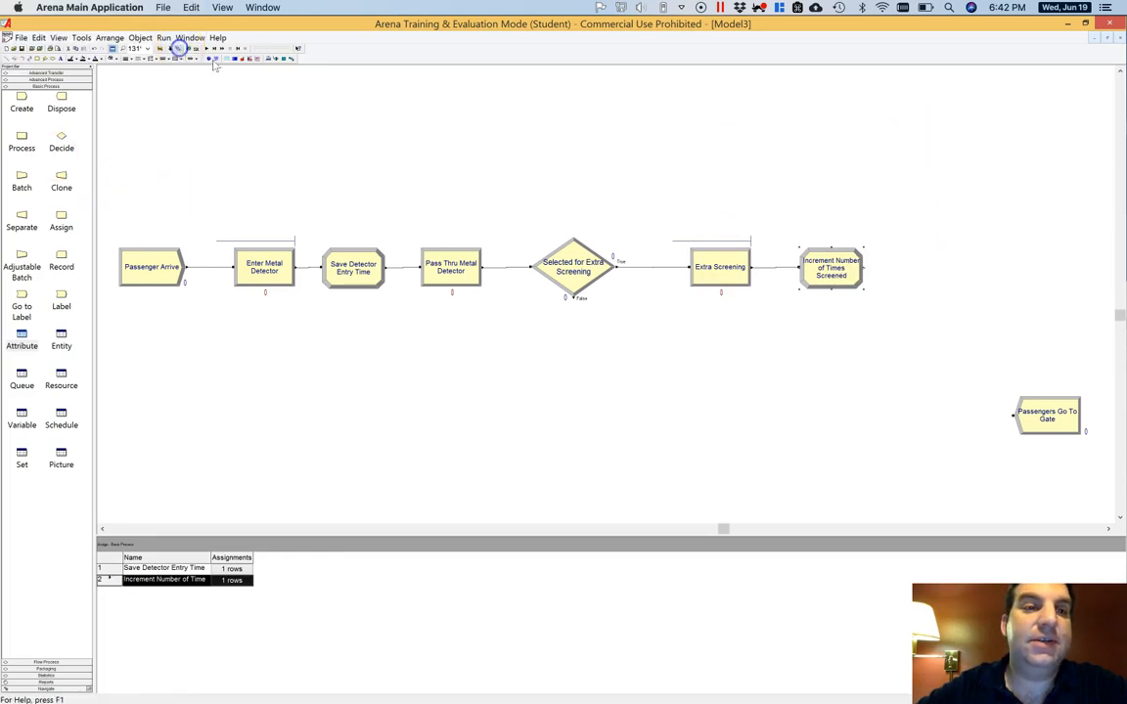
click(865, 266)
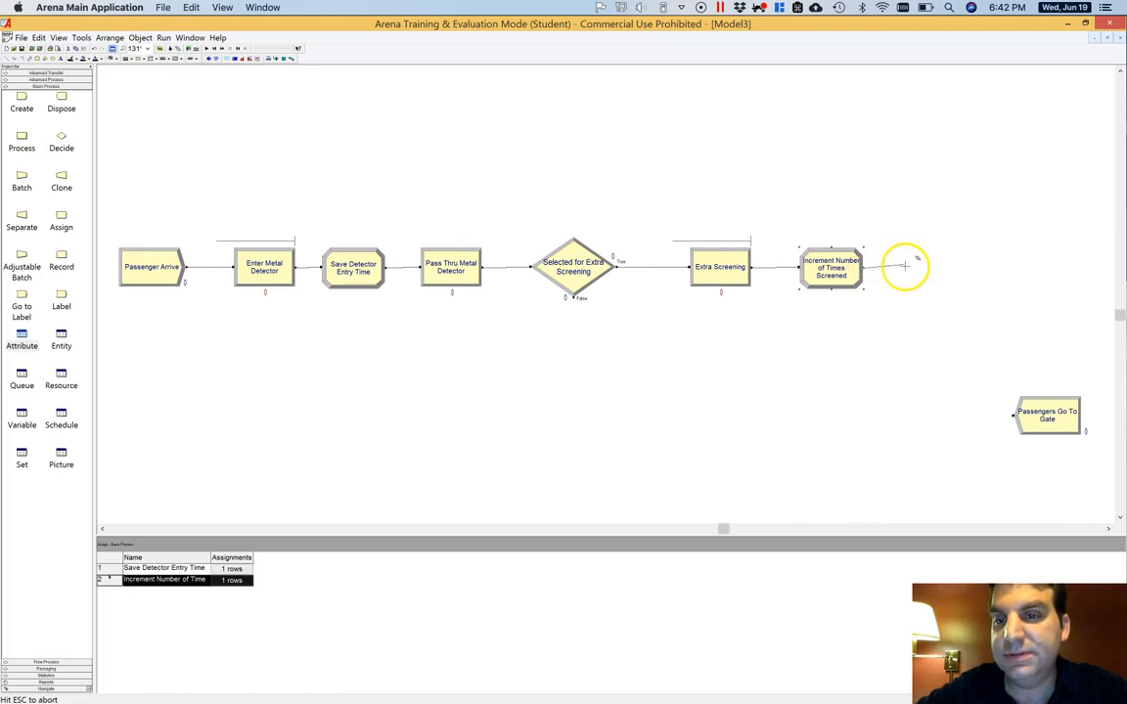
click(903, 266)
click(903, 180)
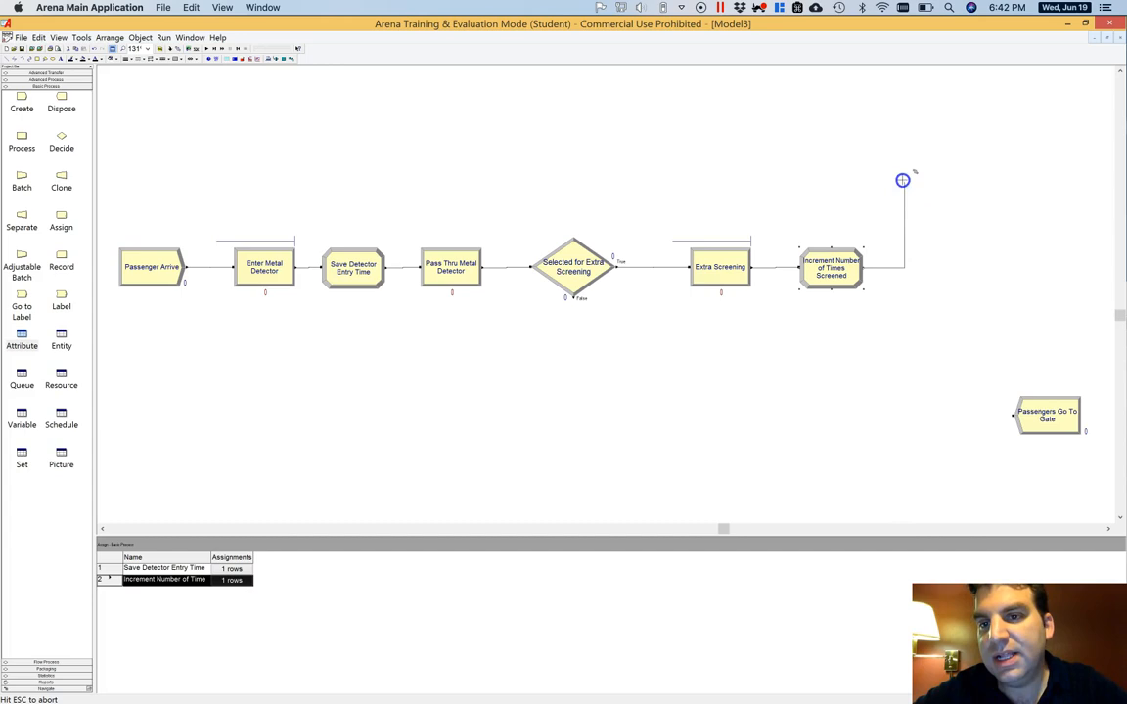
click(203, 181)
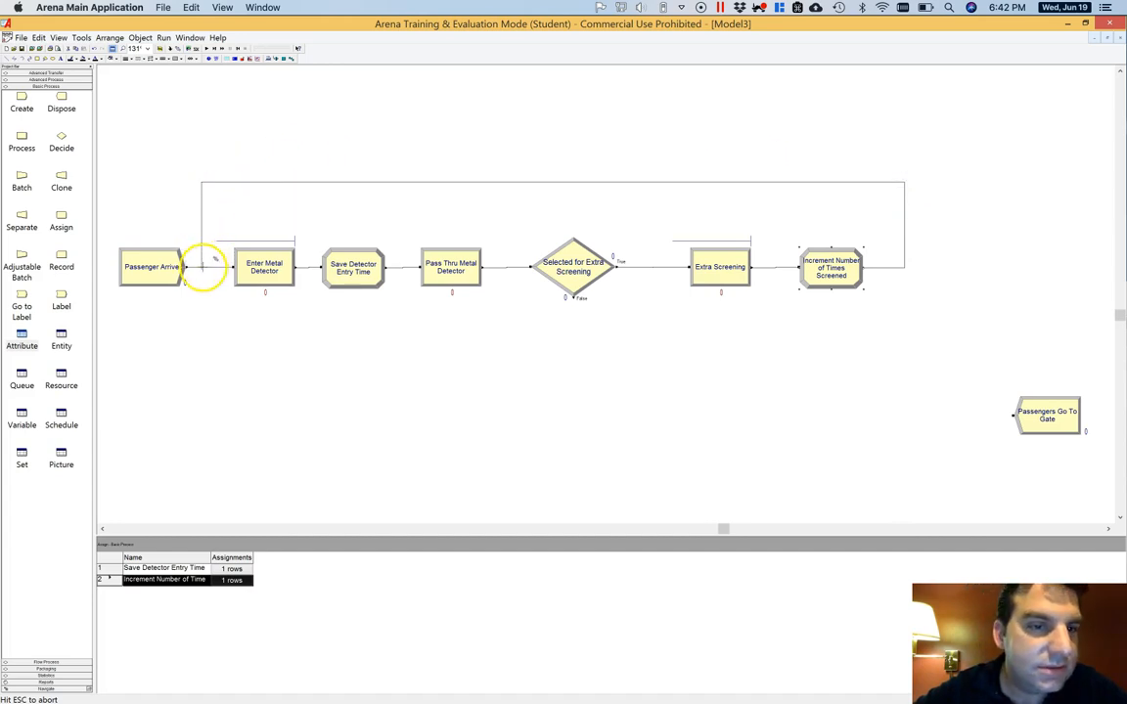
click(232, 266)
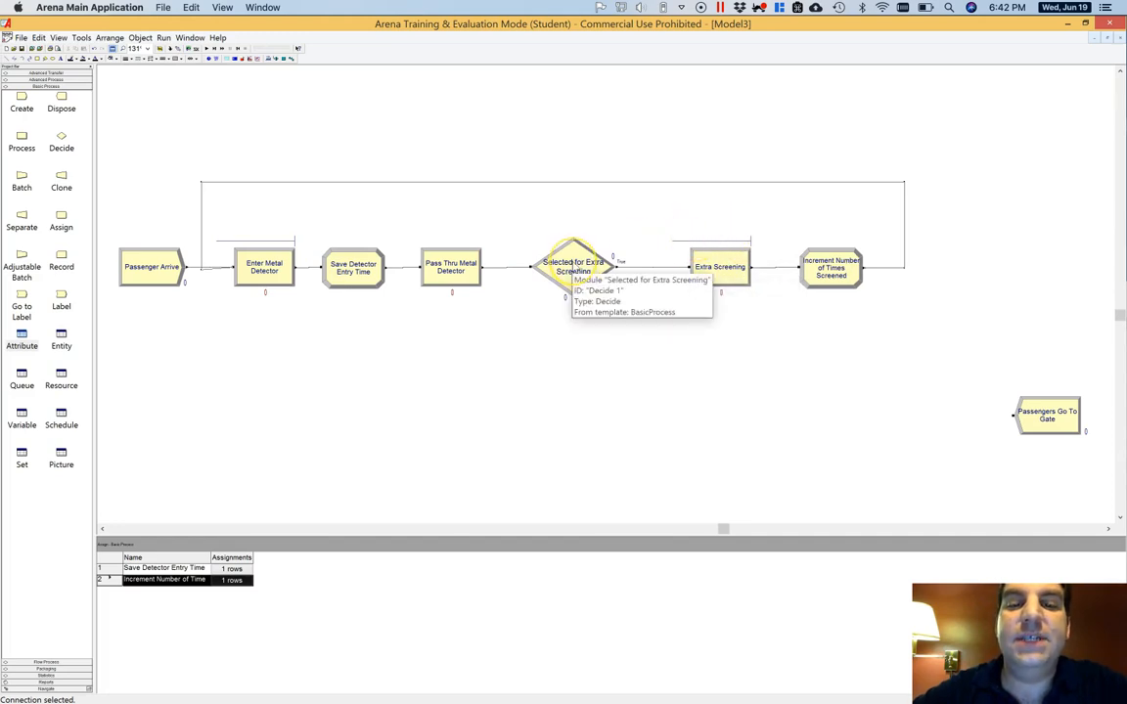
Change the Selected for Extra Screening decision type to 2-way by Condition, based on an Expression
double_click(571, 269)
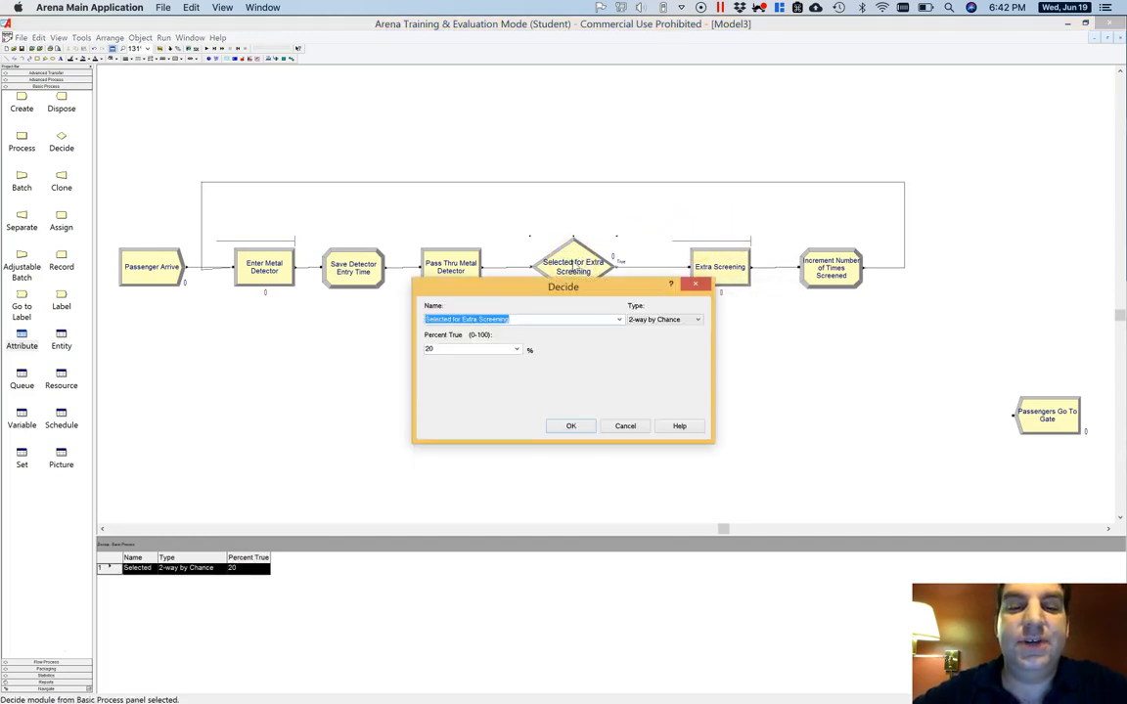
drag(577, 285, 559, 333)
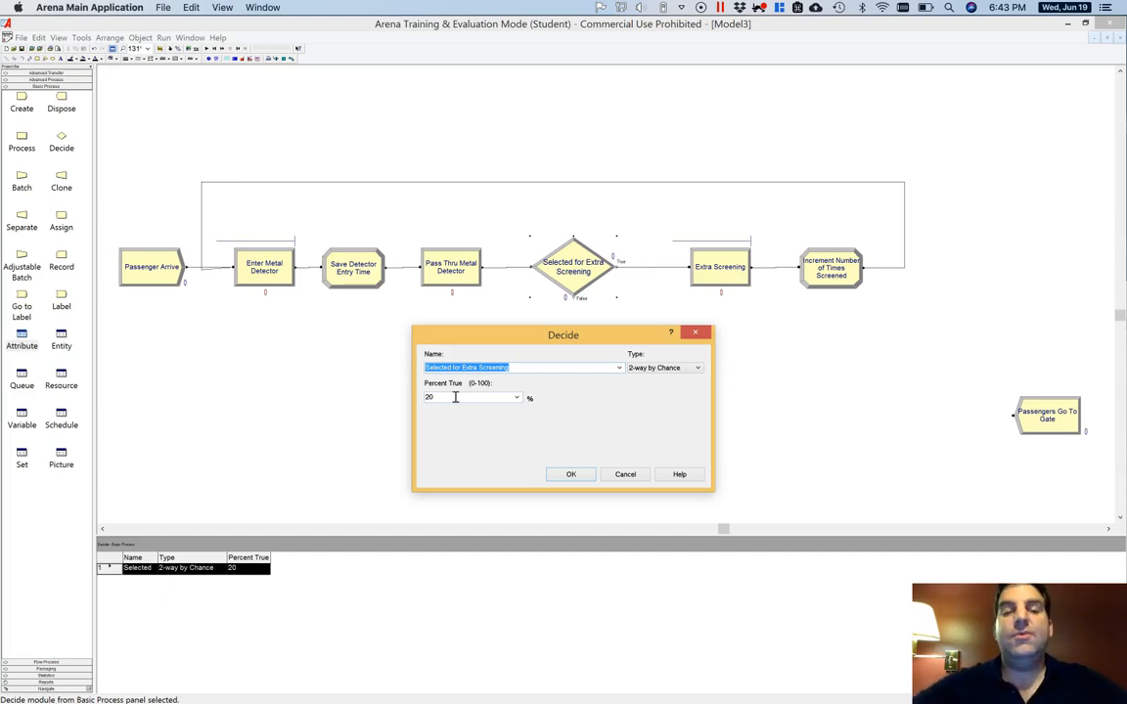
click(682, 368)
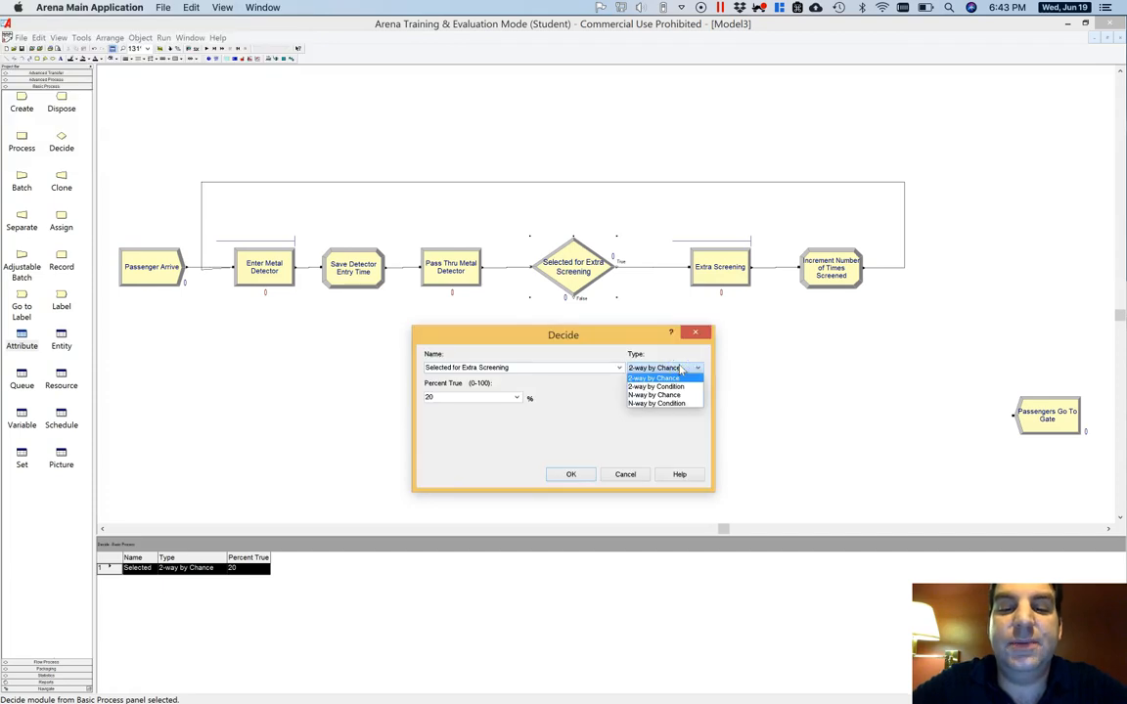
click(671, 387)
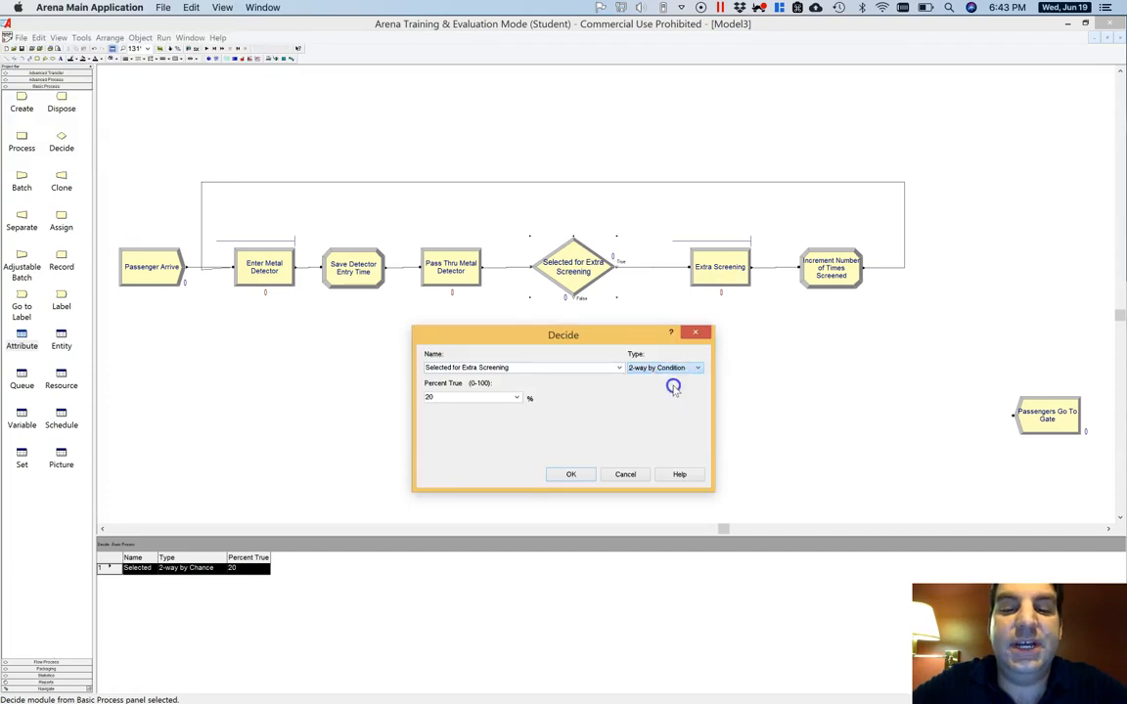
click(479, 397)
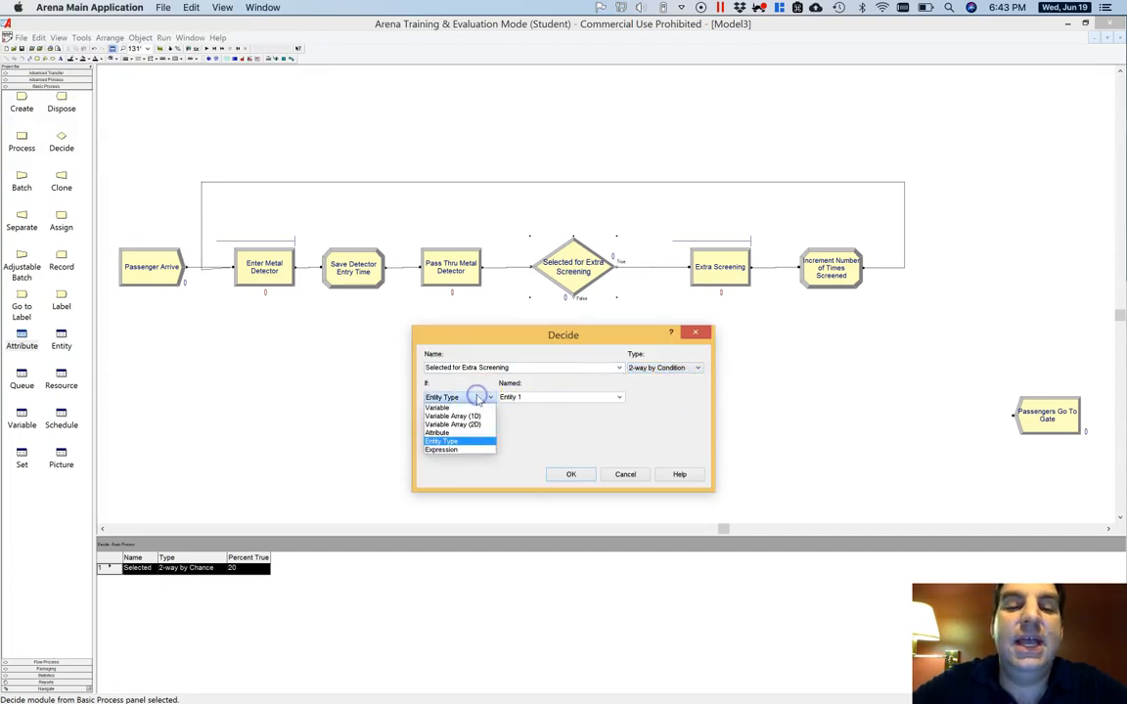
click(463, 451)
Set the decision's condition value to UNIF(0,1) <= 0.2*(1/(NumScreening + 1))
drag(467, 427, 442, 428)
text(UNIF(0,1) <=)
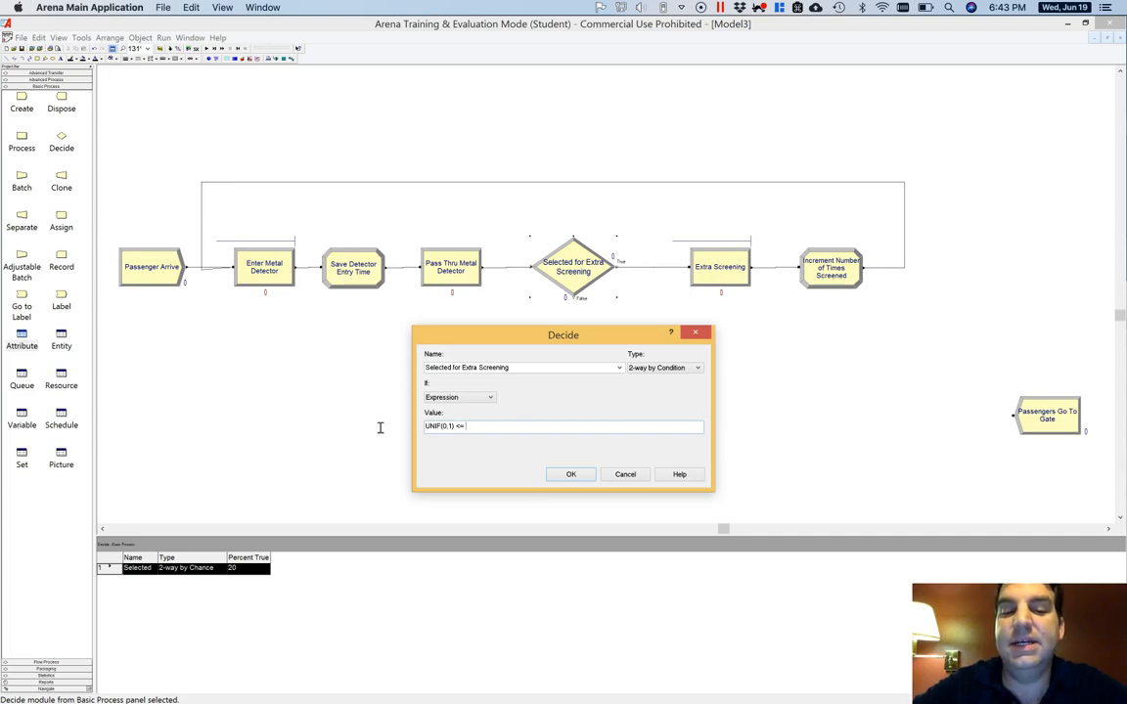
text(n)
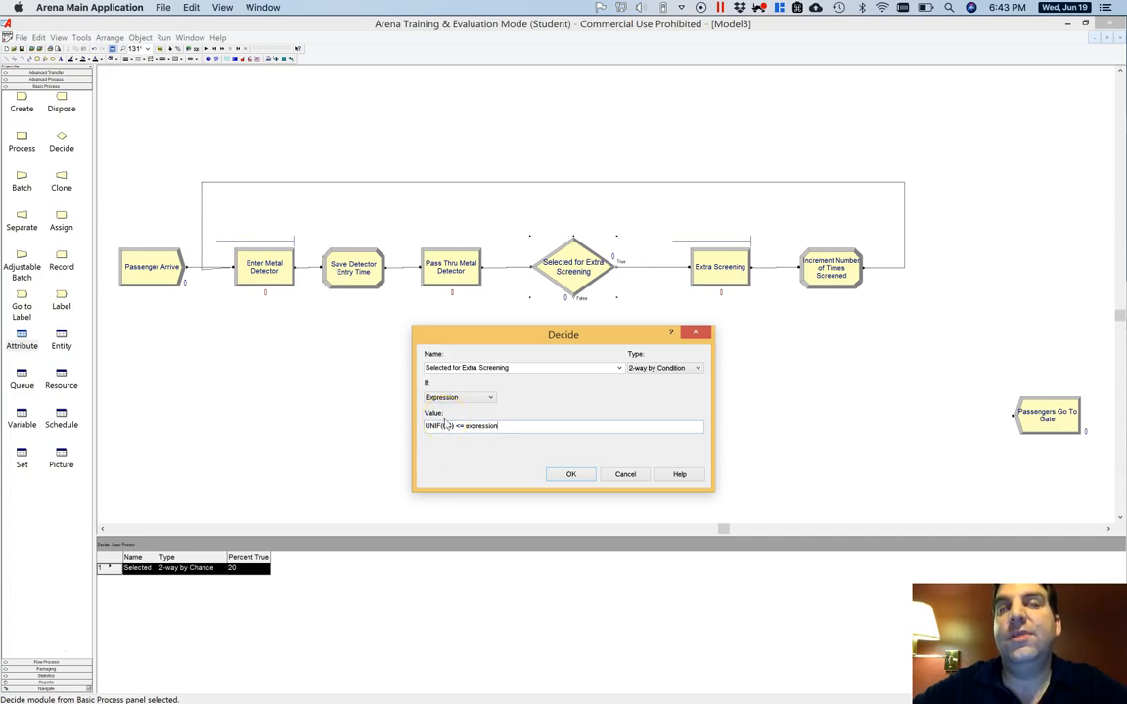
double_click(476, 425)
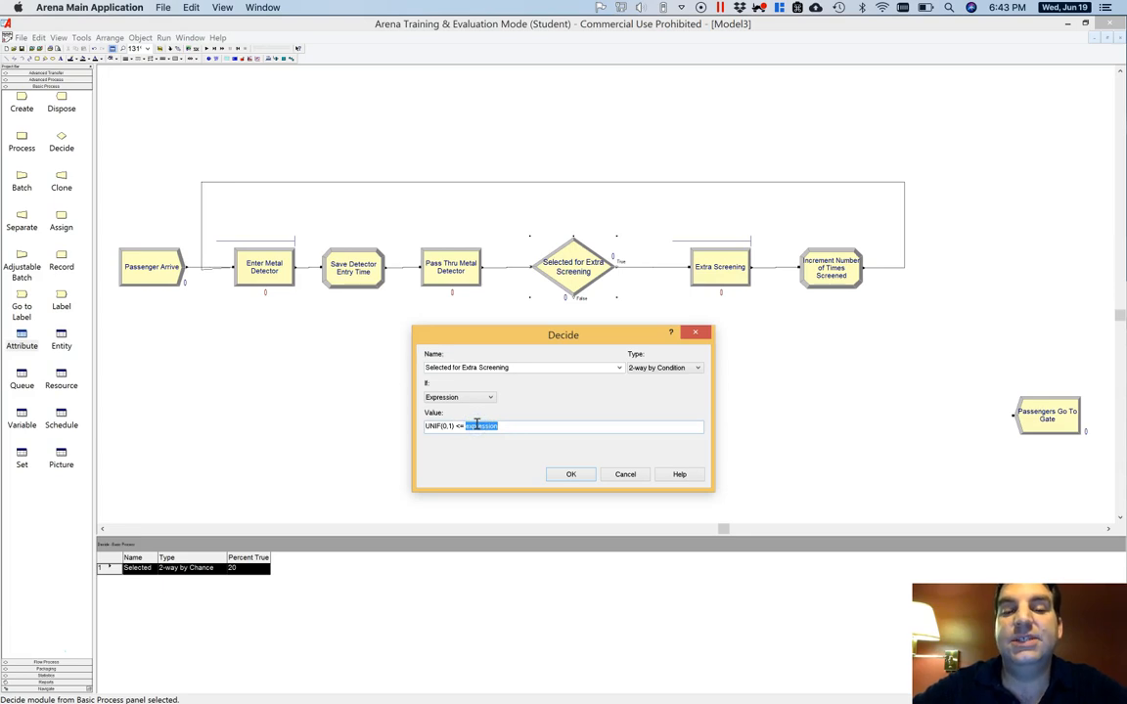
text(0.2)
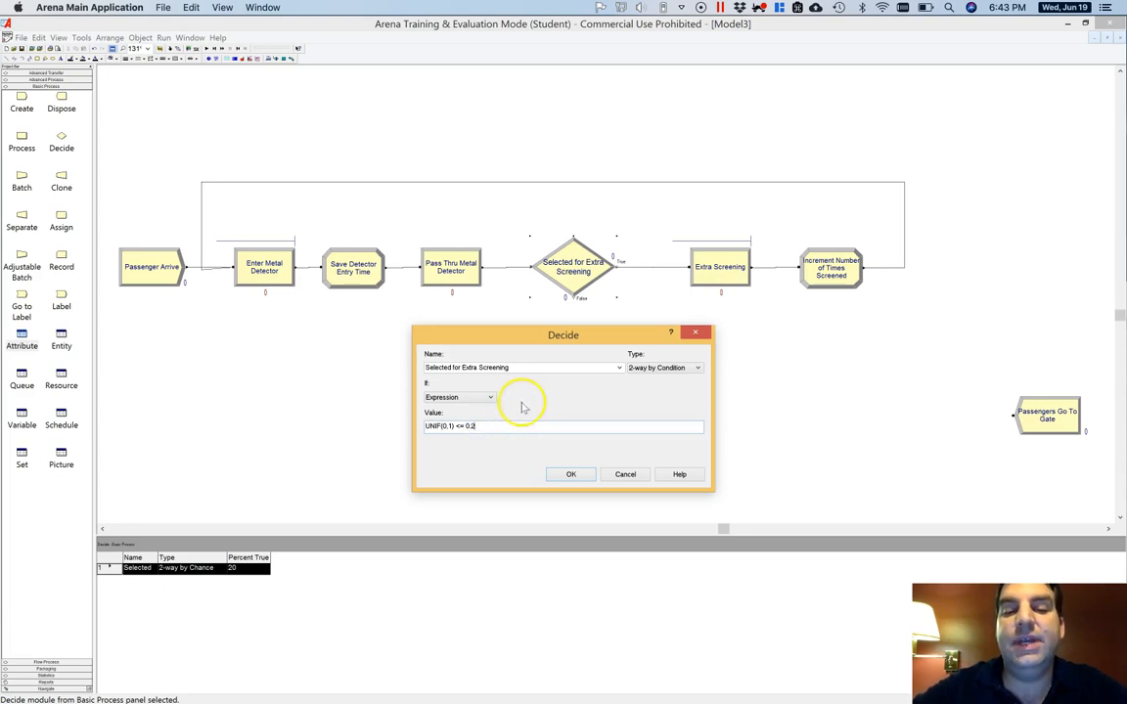
drag(488, 426, 419, 426)
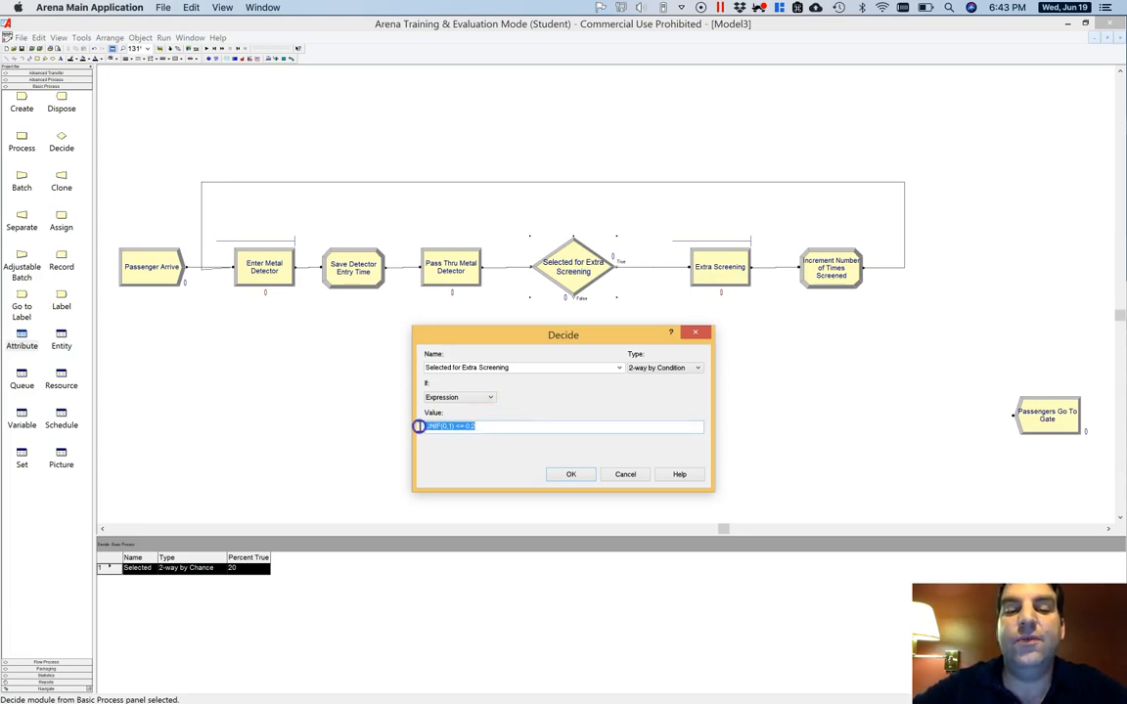
click(505, 425)
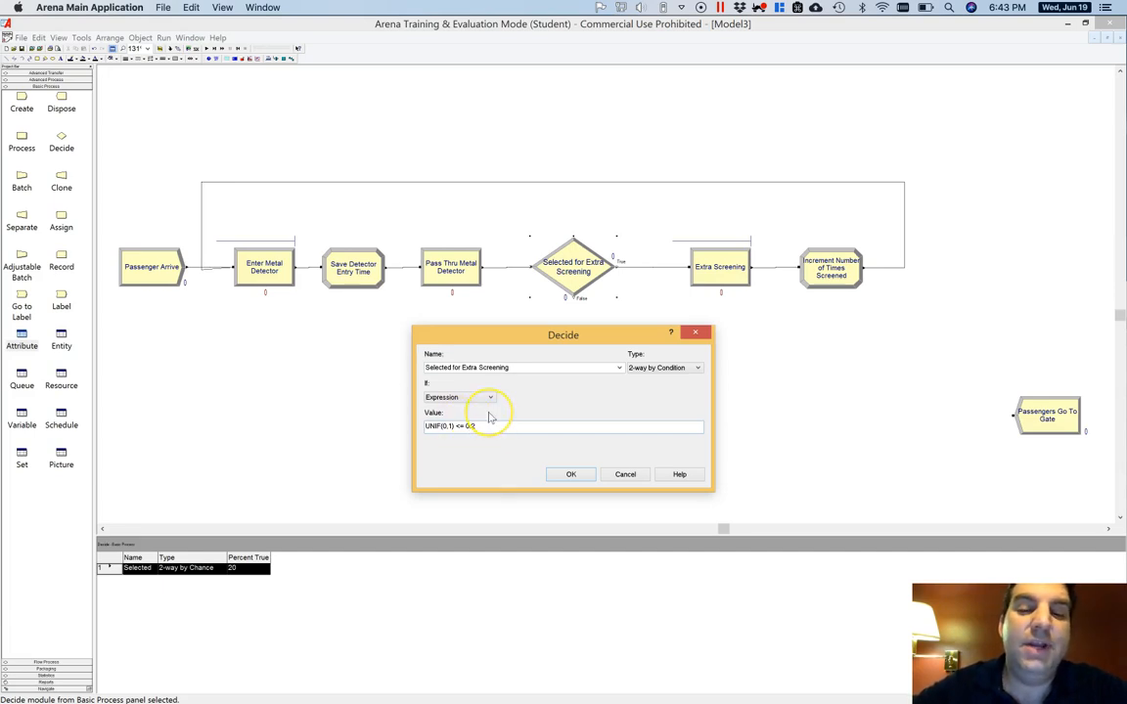
text(*(1/(NumScreening + 1)
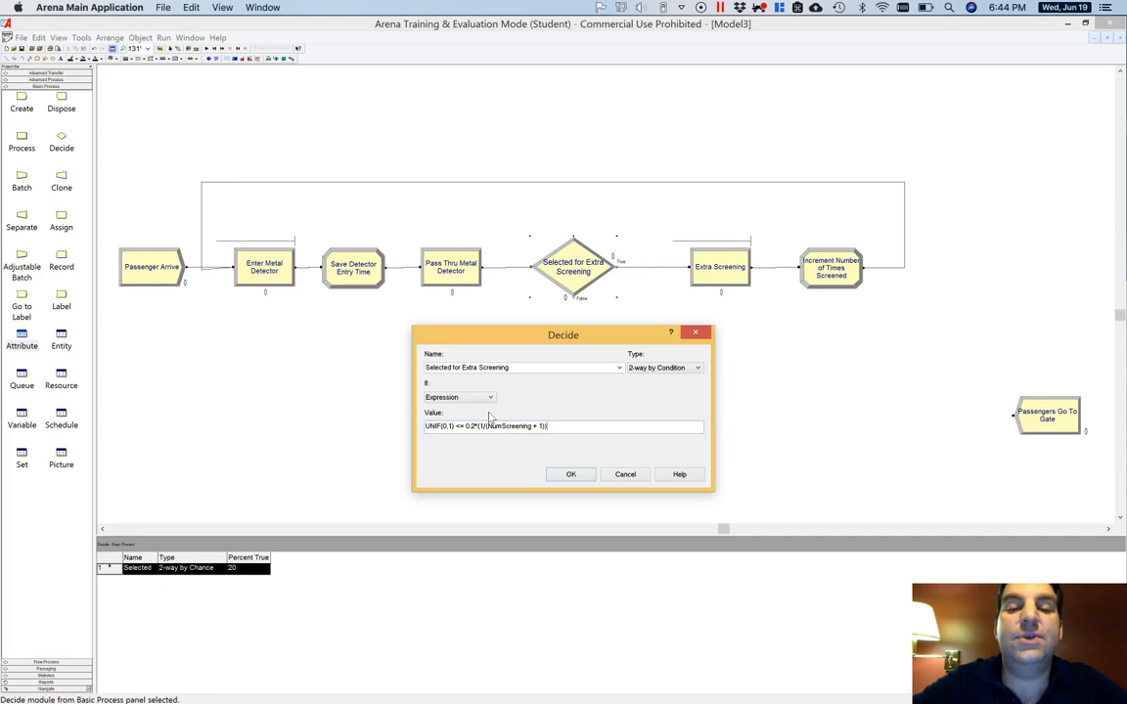
Space out the condition's fraction as 0.2*(1 / (NumScreening + 1) ), review the expression and accept the decision settings
click(485, 426)
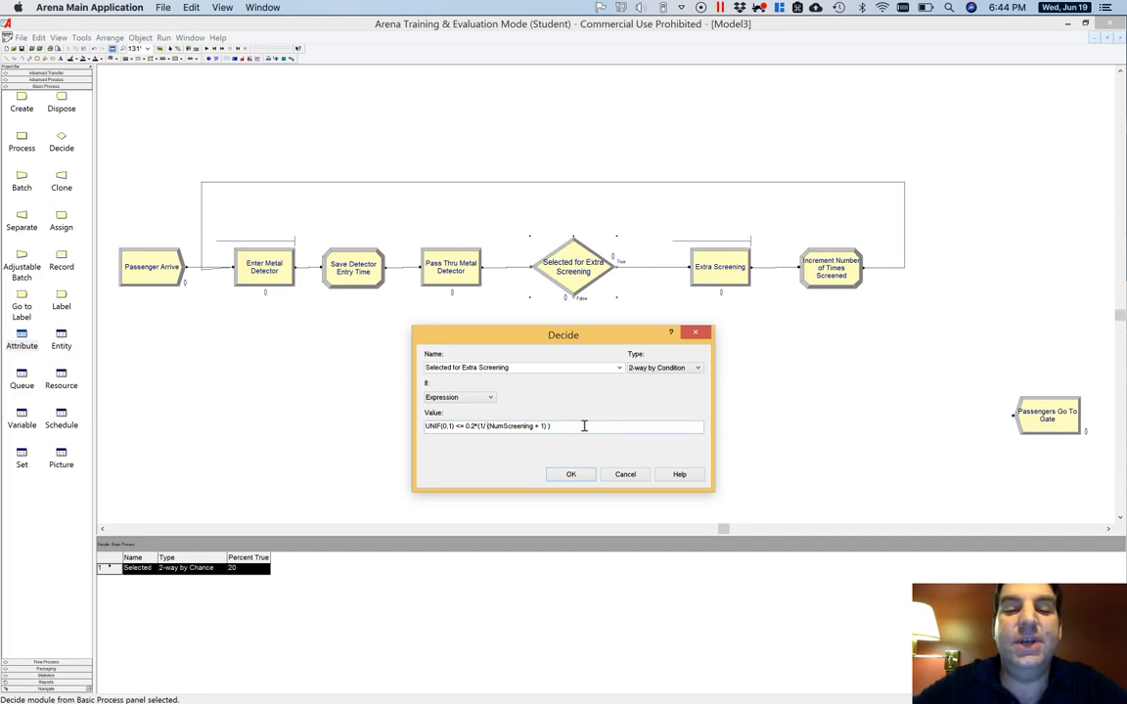
click(584, 427)
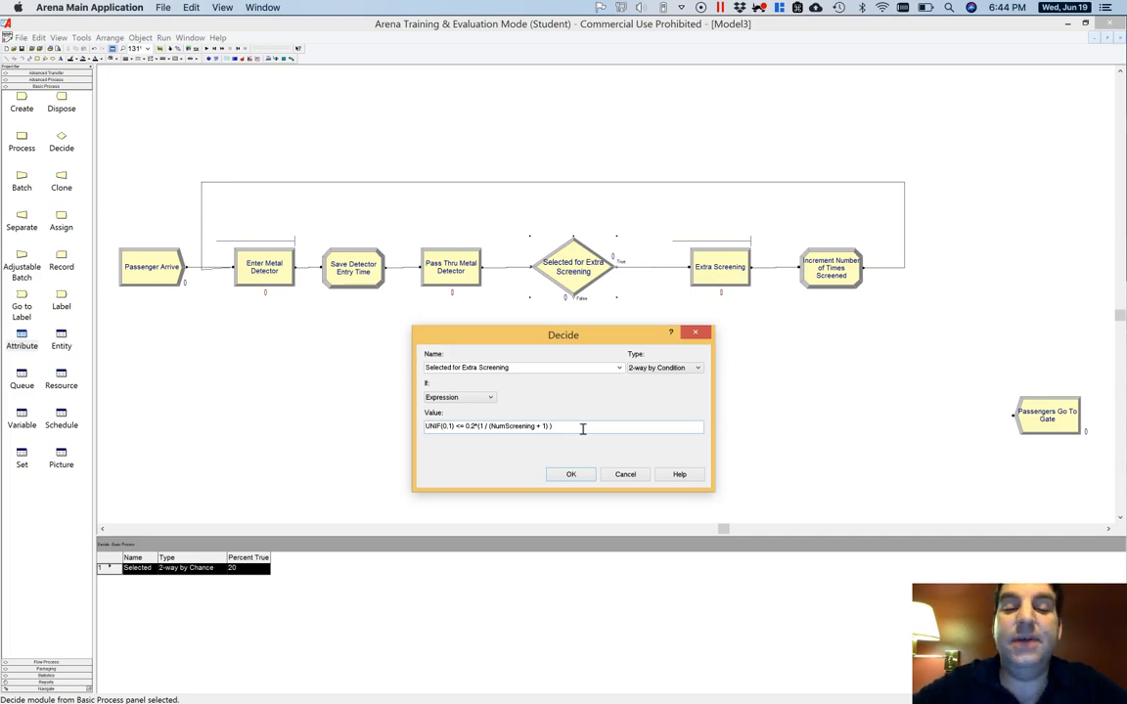
click(473, 428)
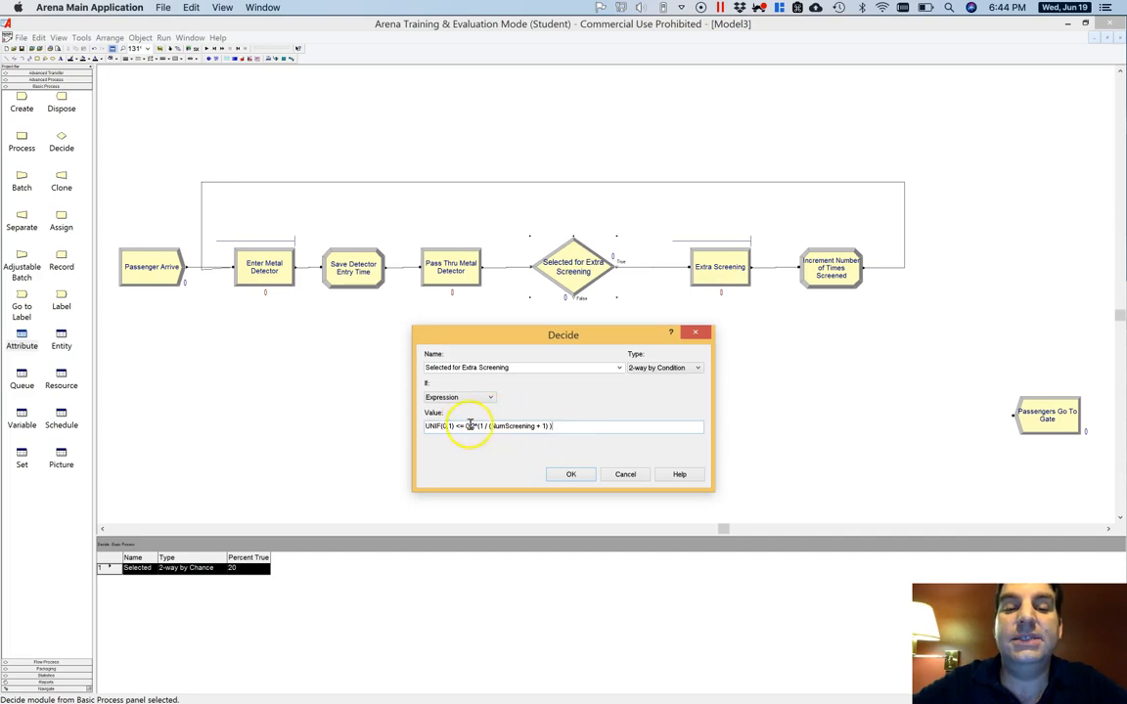
drag(476, 427, 553, 430)
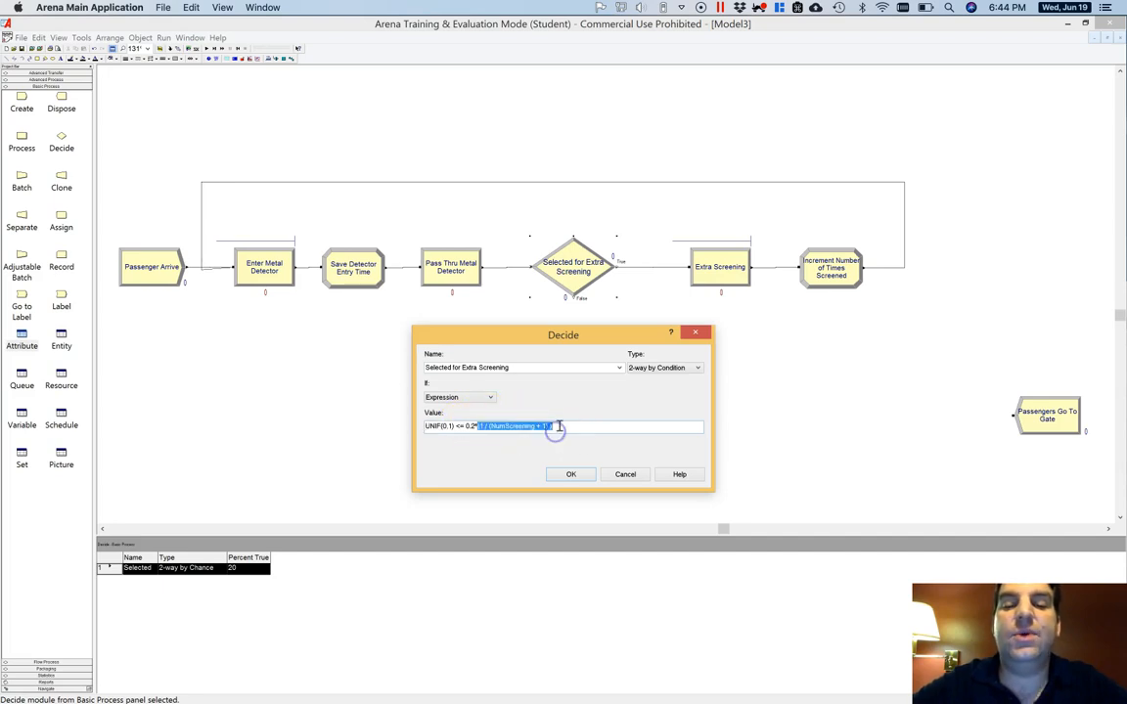
click(560, 426)
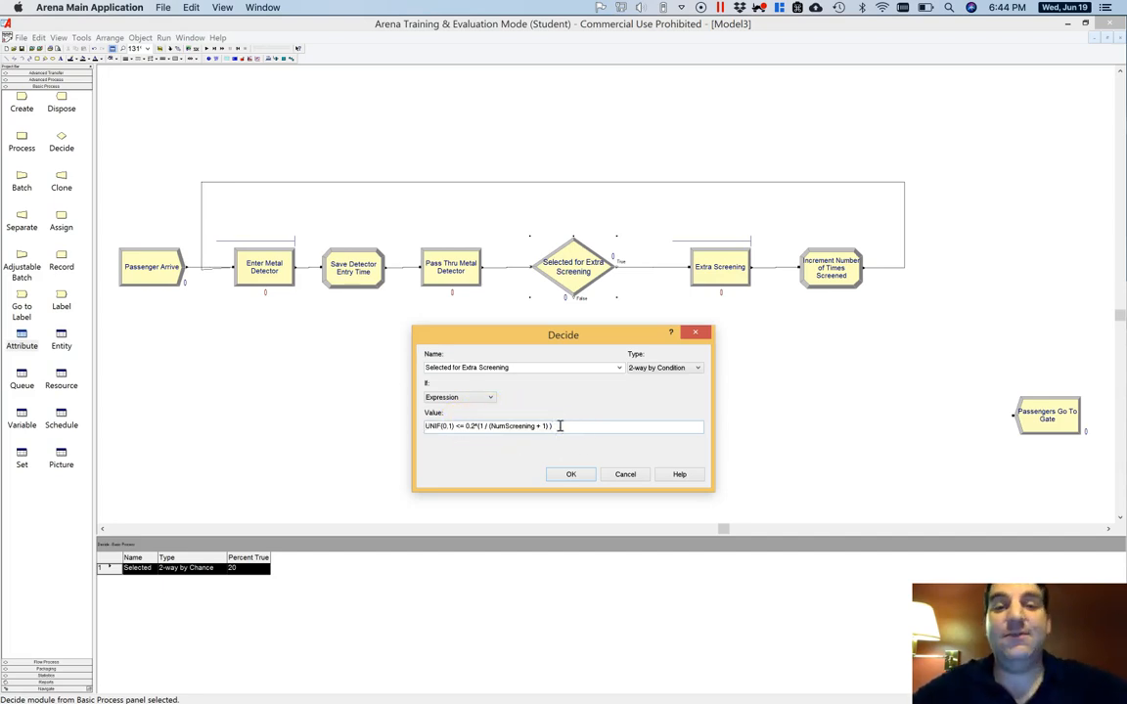
click(490, 427)
drag(466, 427, 616, 428)
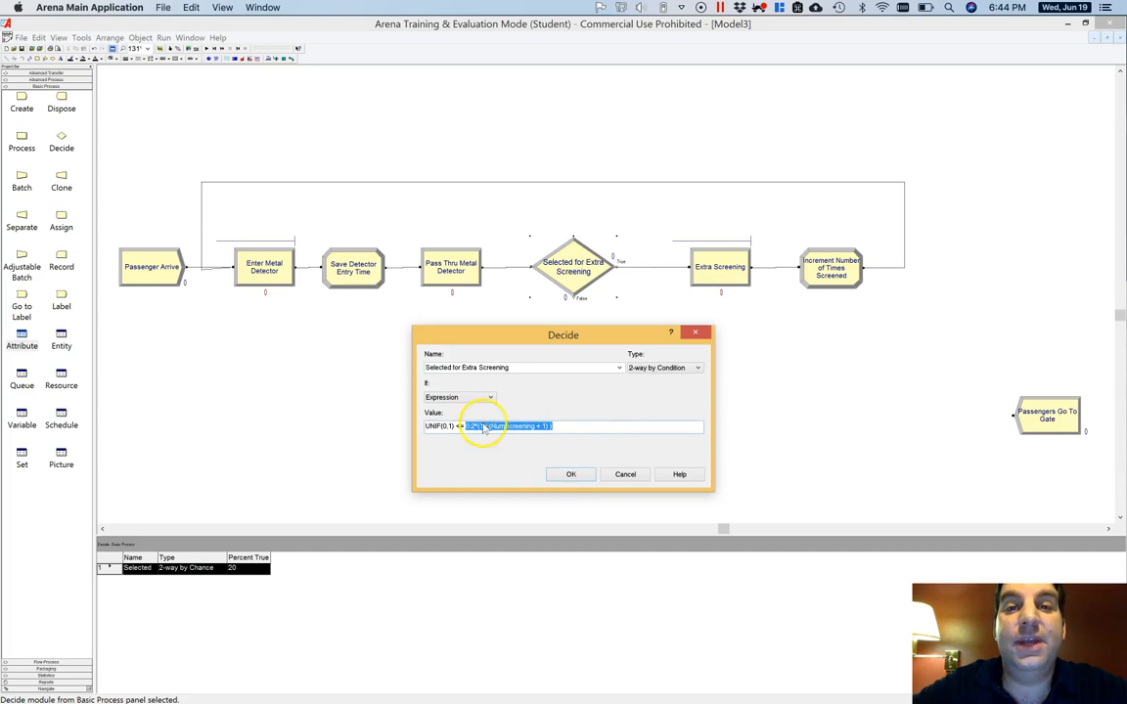
click(579, 427)
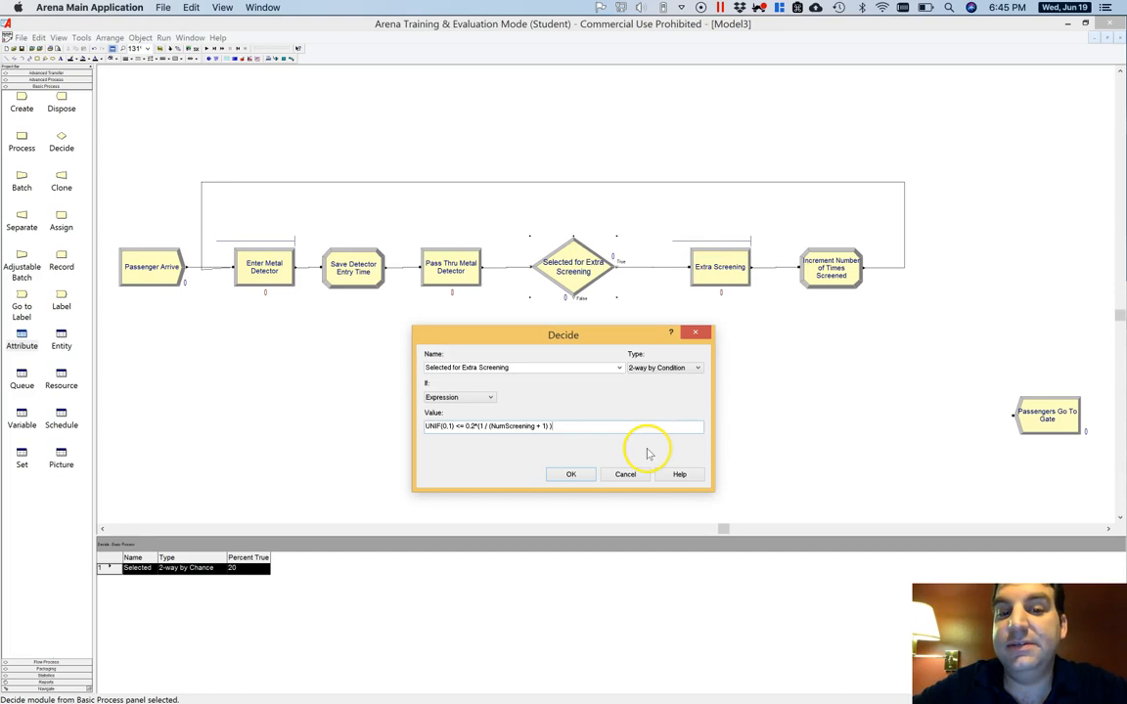
click(591, 476)
click(578, 420)
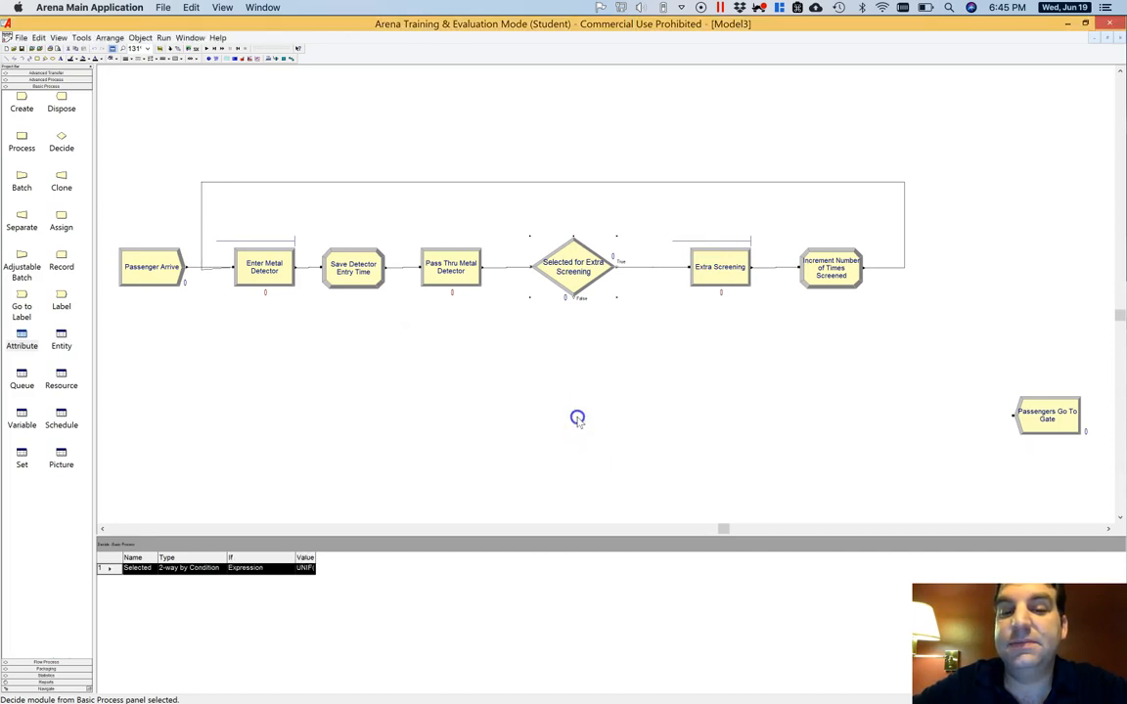
Move the Passengers Go To Gate module closer, beneath Increment Number of Times Screened
click(1063, 415)
mouse_move(872, 404)
mouse_down()
mouse_move(858, 397)
mouse_move(854, 407)
mouse_up()
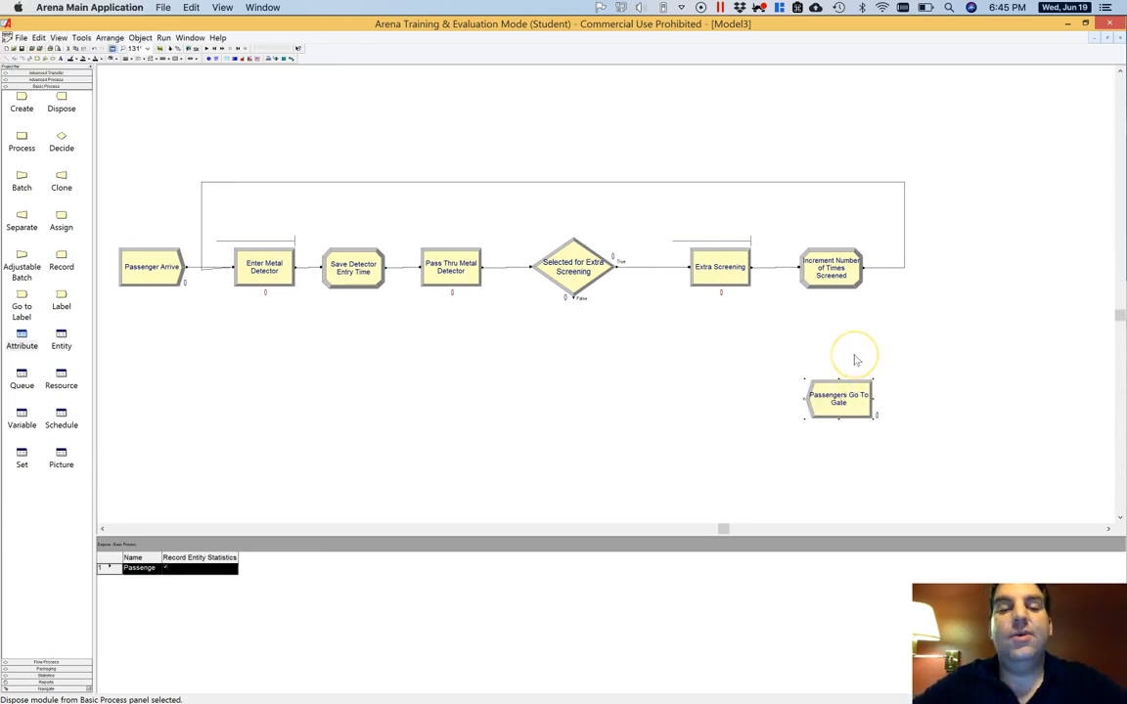
key(plus)
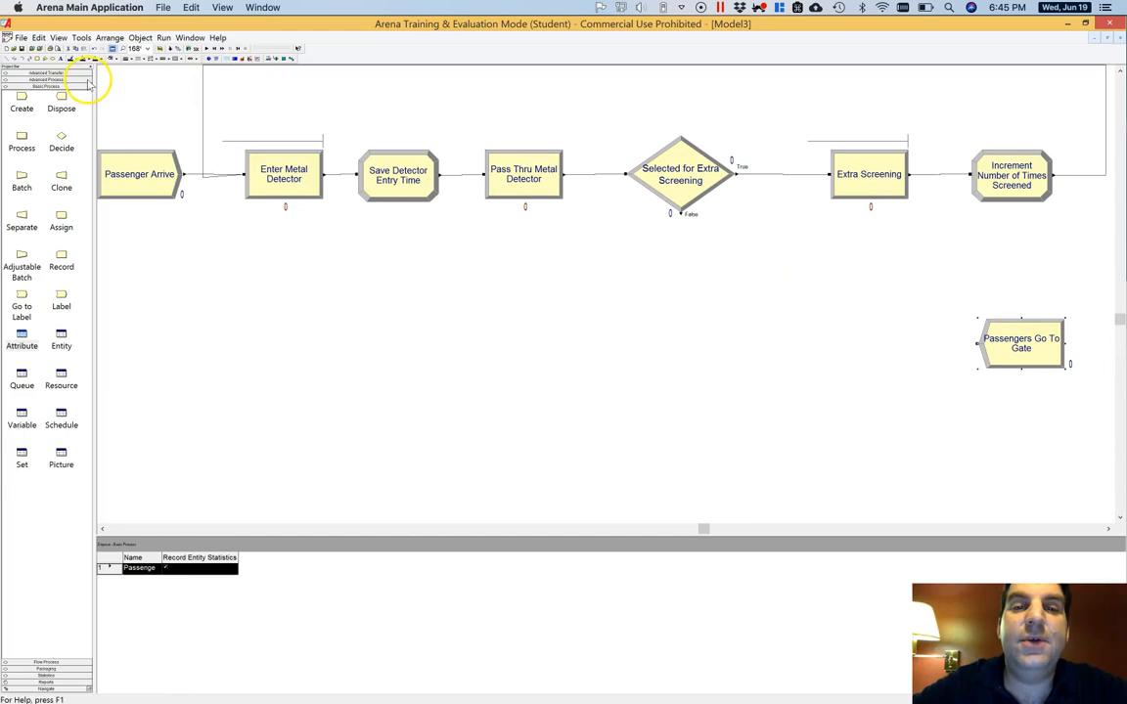
Place an Advanced Process ReadWrite module just before Passengers Go To Gate
click(87, 80)
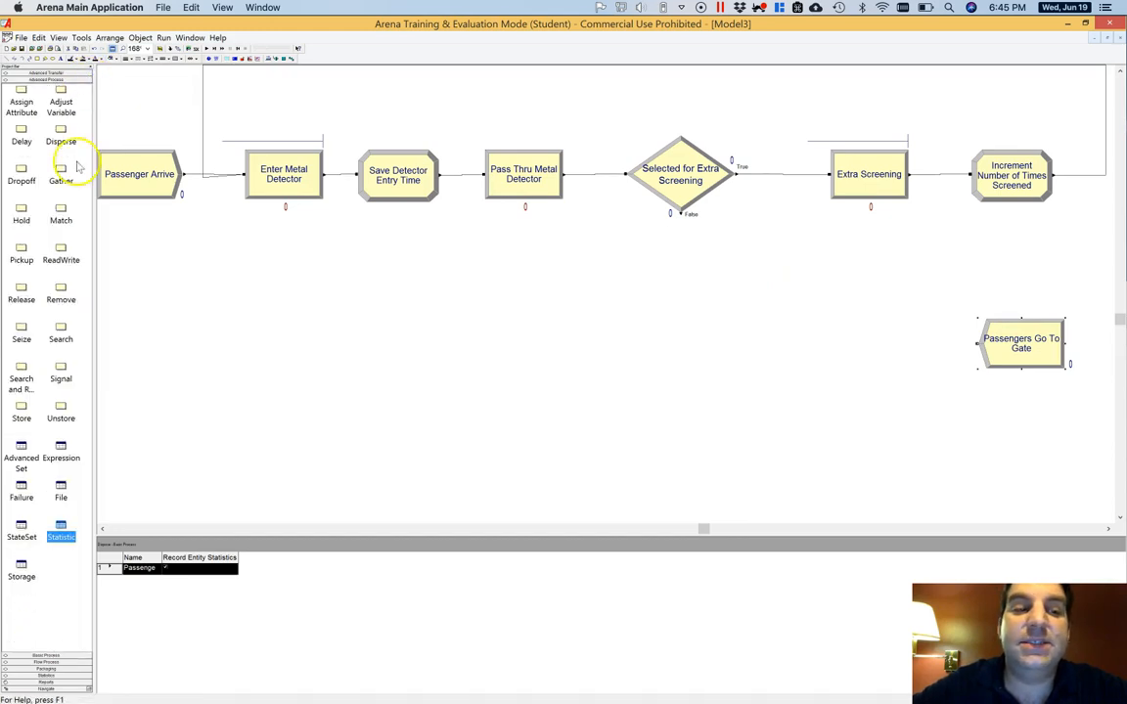
click(61, 250)
drag(61, 250, 875, 348)
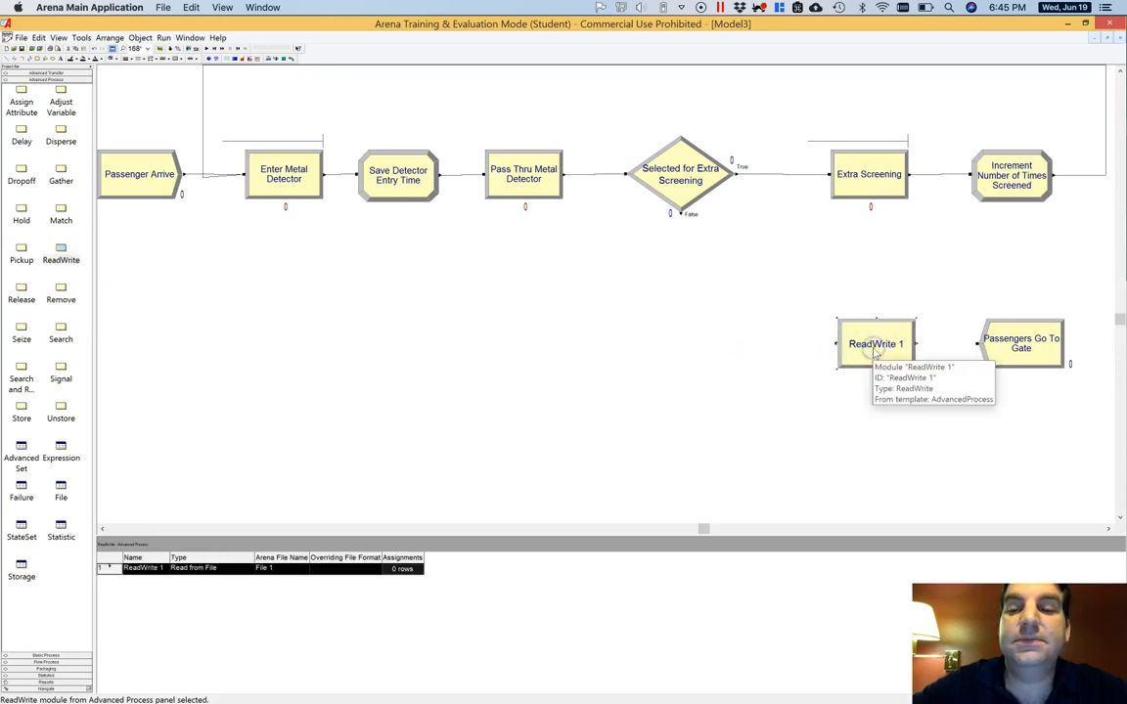
Connect the decision's False exit to the ReadWrite module, and connect that module to Passengers Go To Gate
click(177, 48)
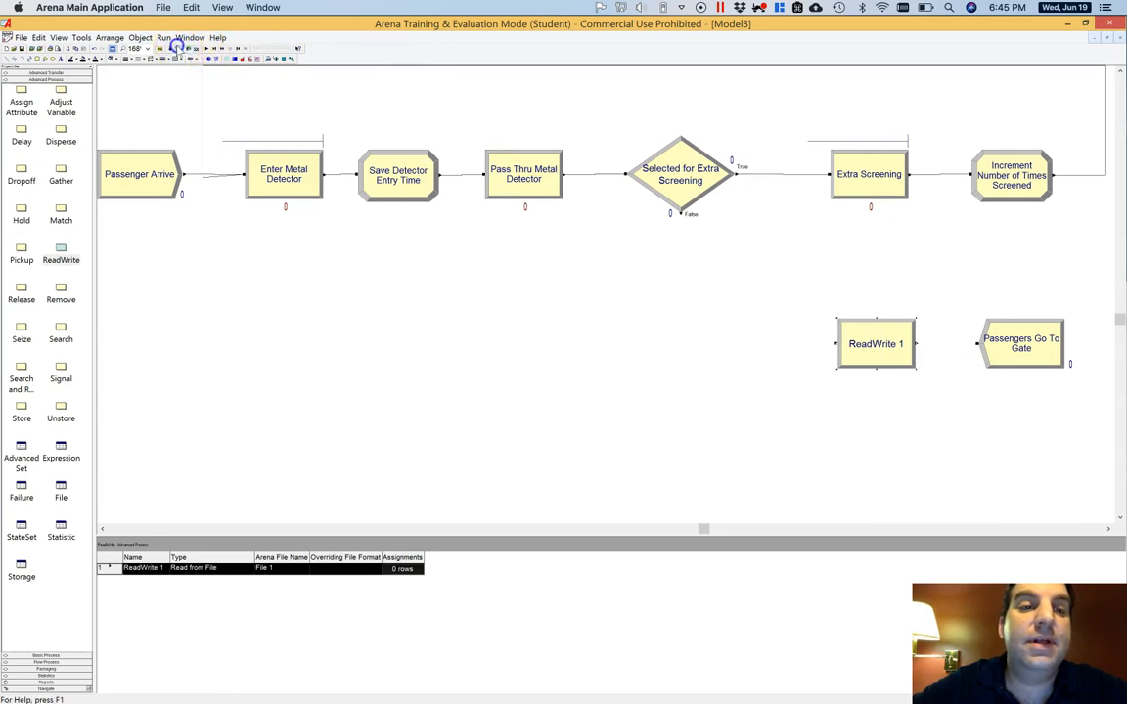
click(680, 213)
click(837, 341)
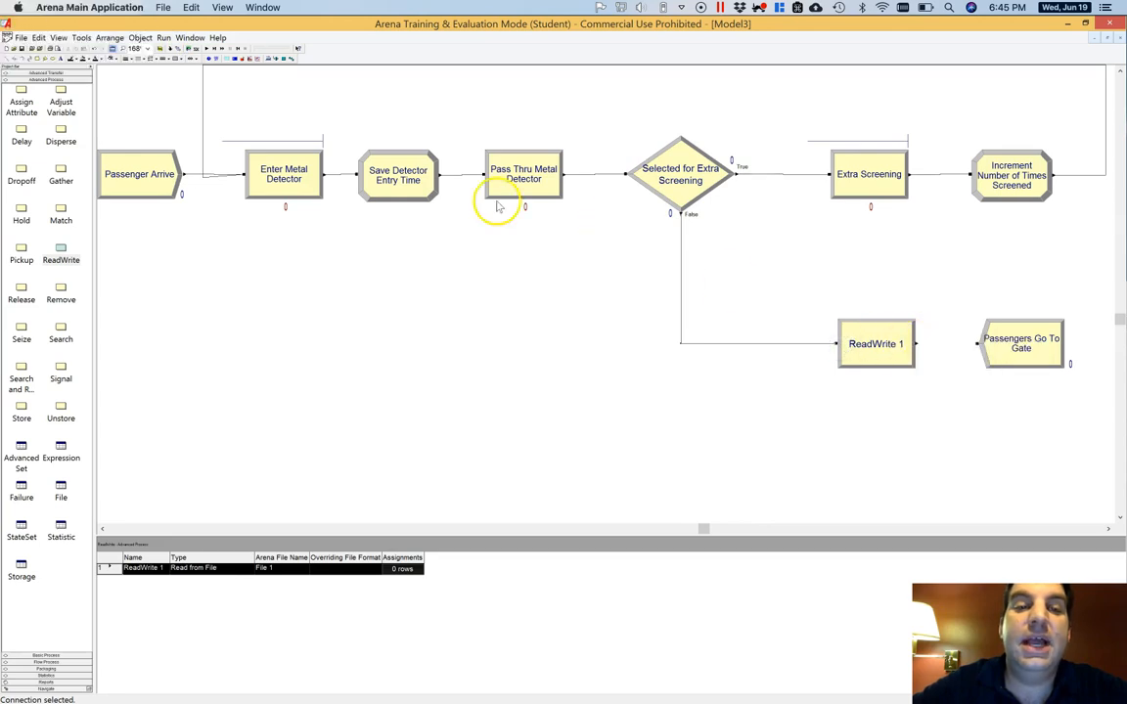
click(177, 49)
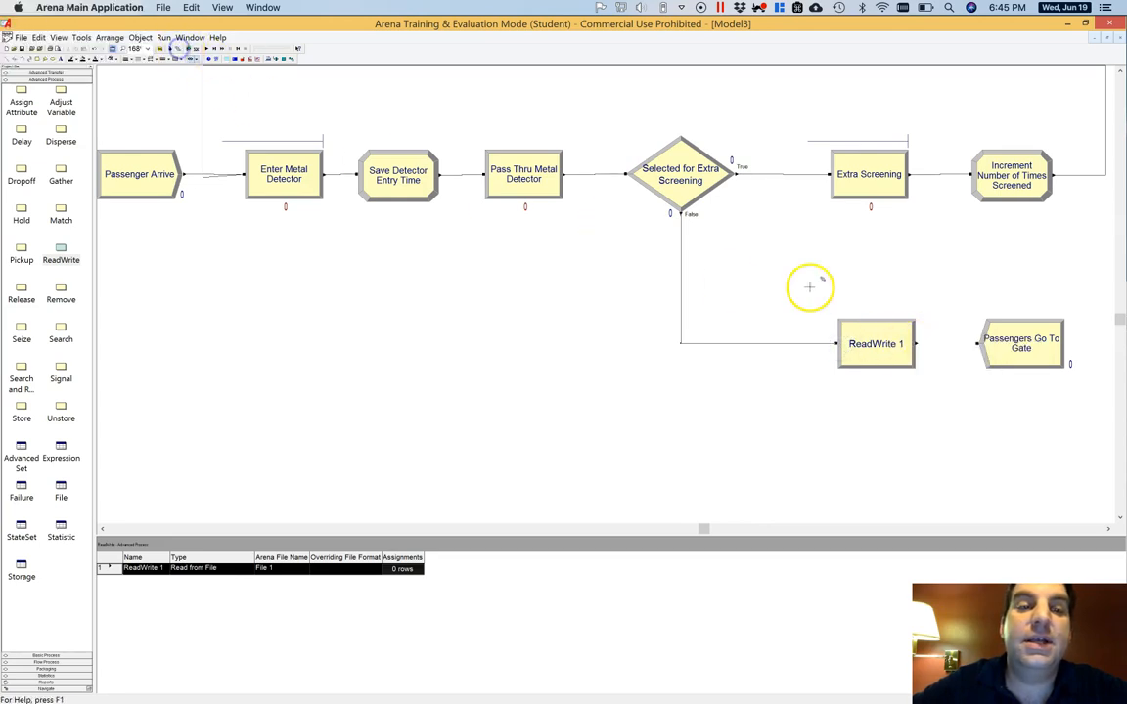
click(918, 343)
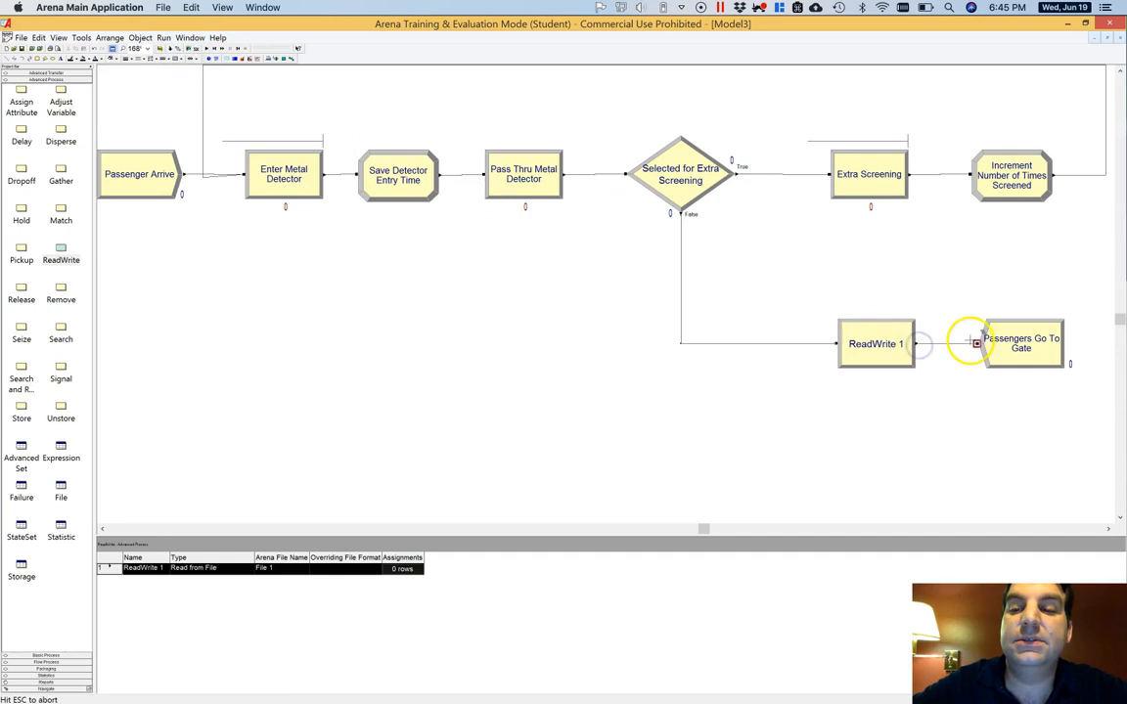
click(978, 342)
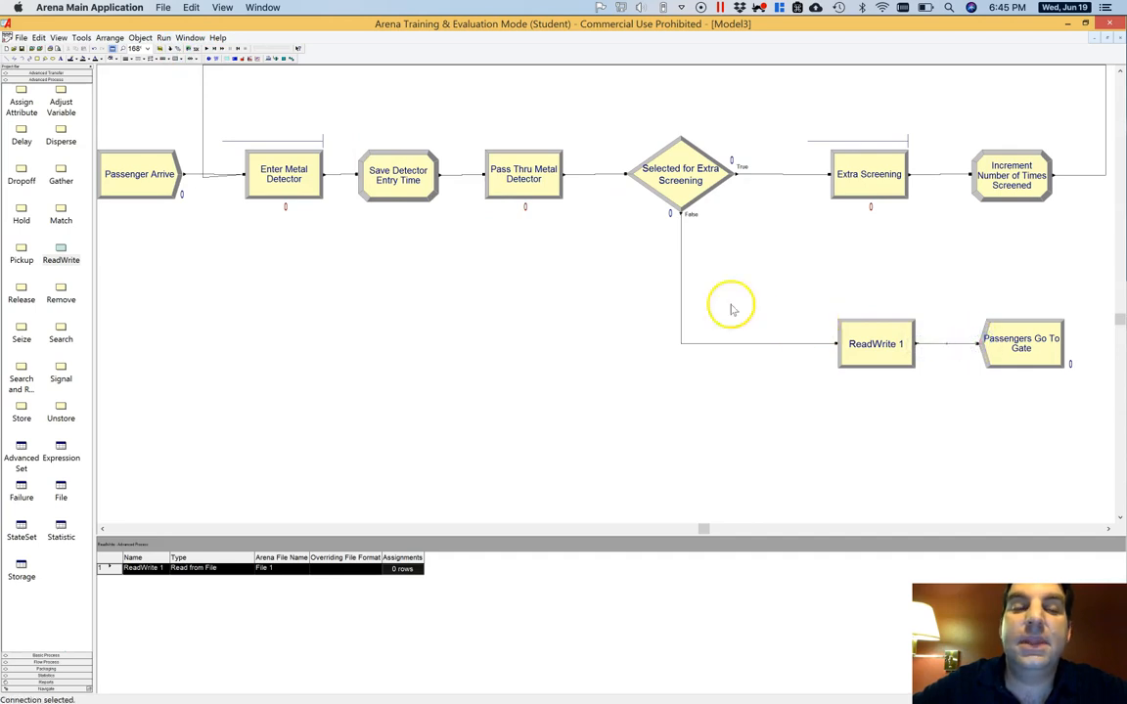
Name the ReadWrite module Write Out Entity Times and set it to write to a CSV output file named MyOutputFile
double_click(880, 350)
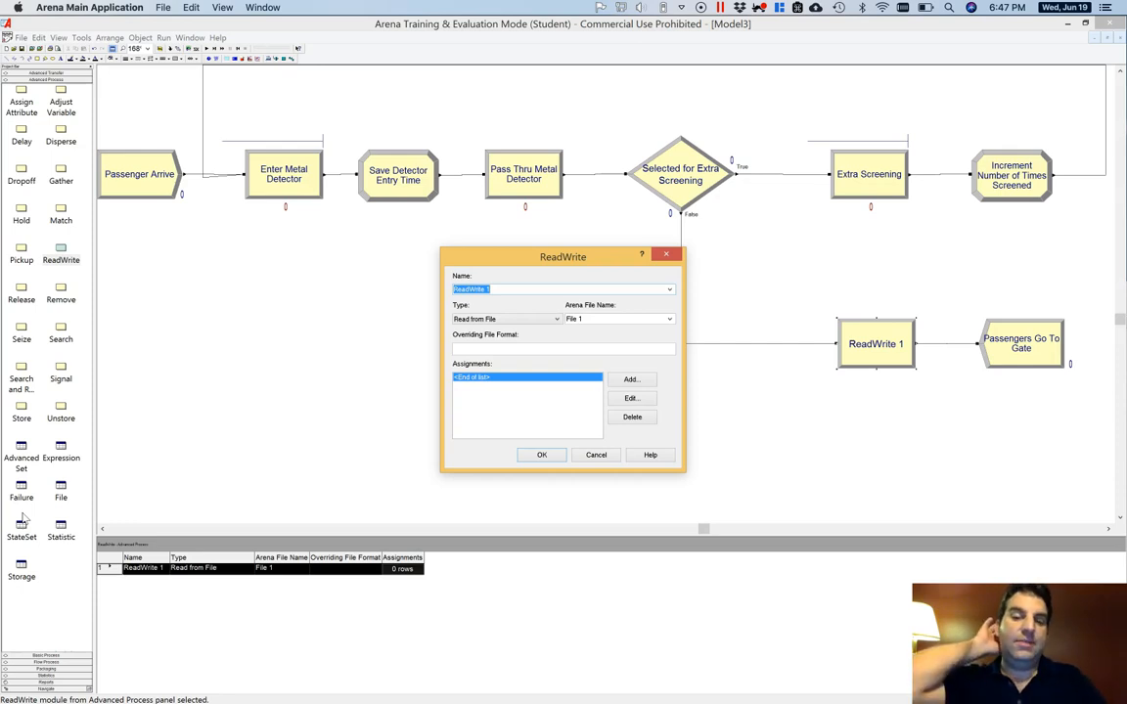
text(W)
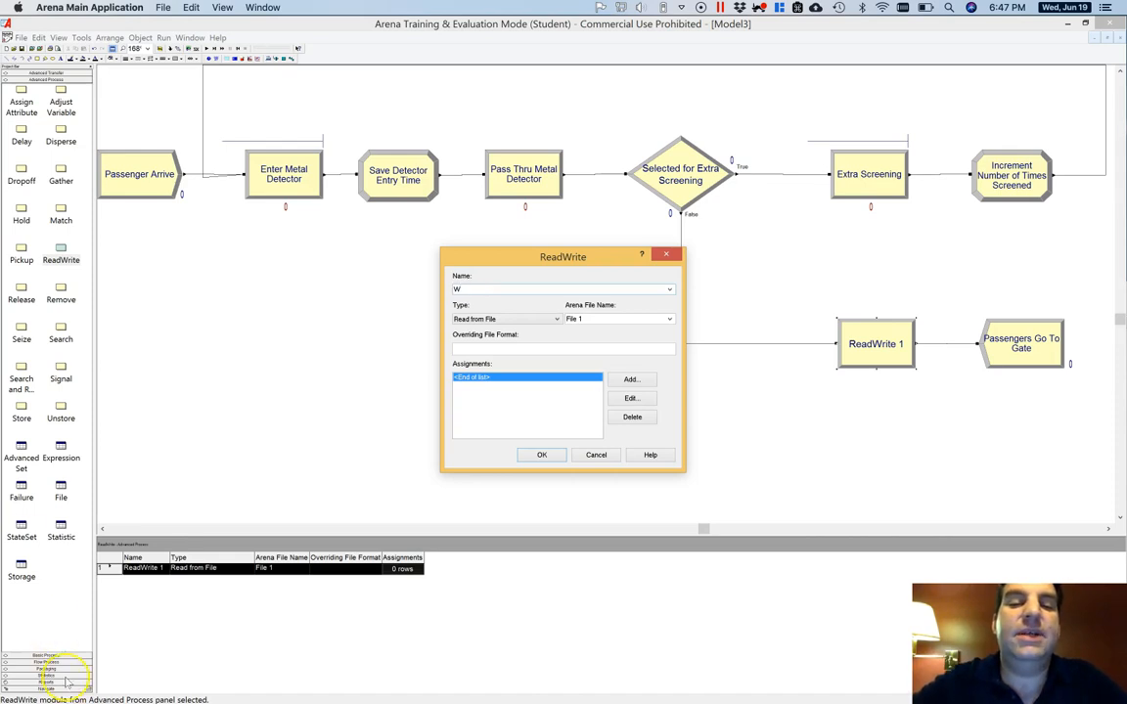
text(rite Out Ent)
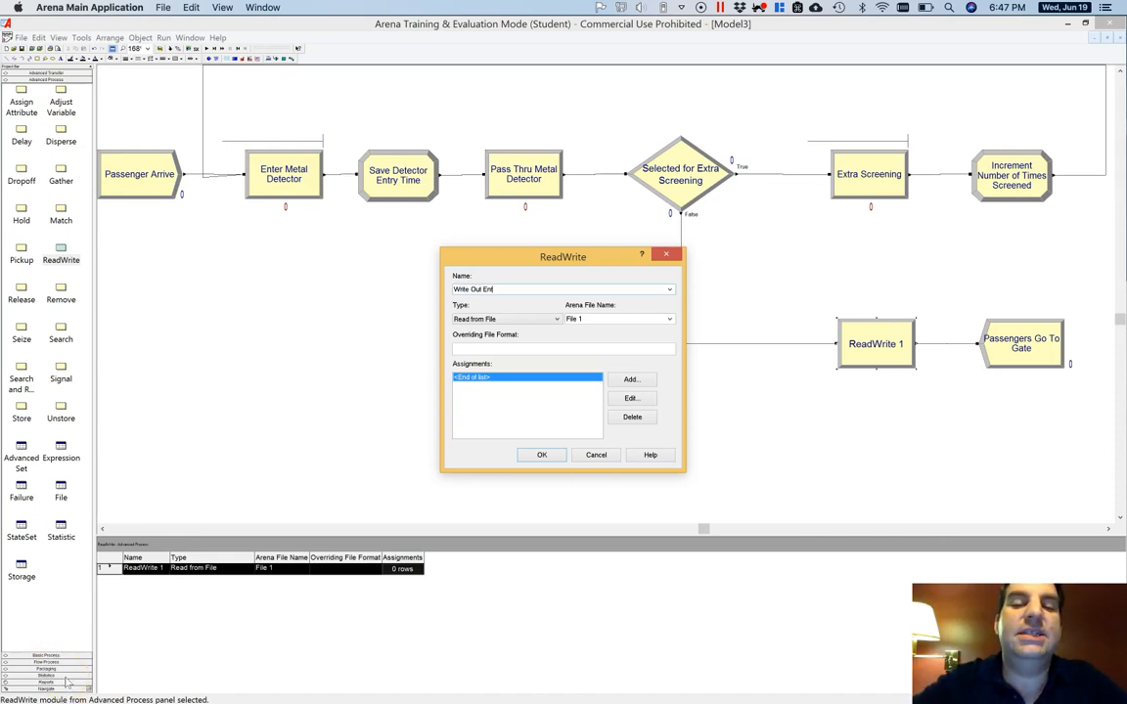
text(ity Times)
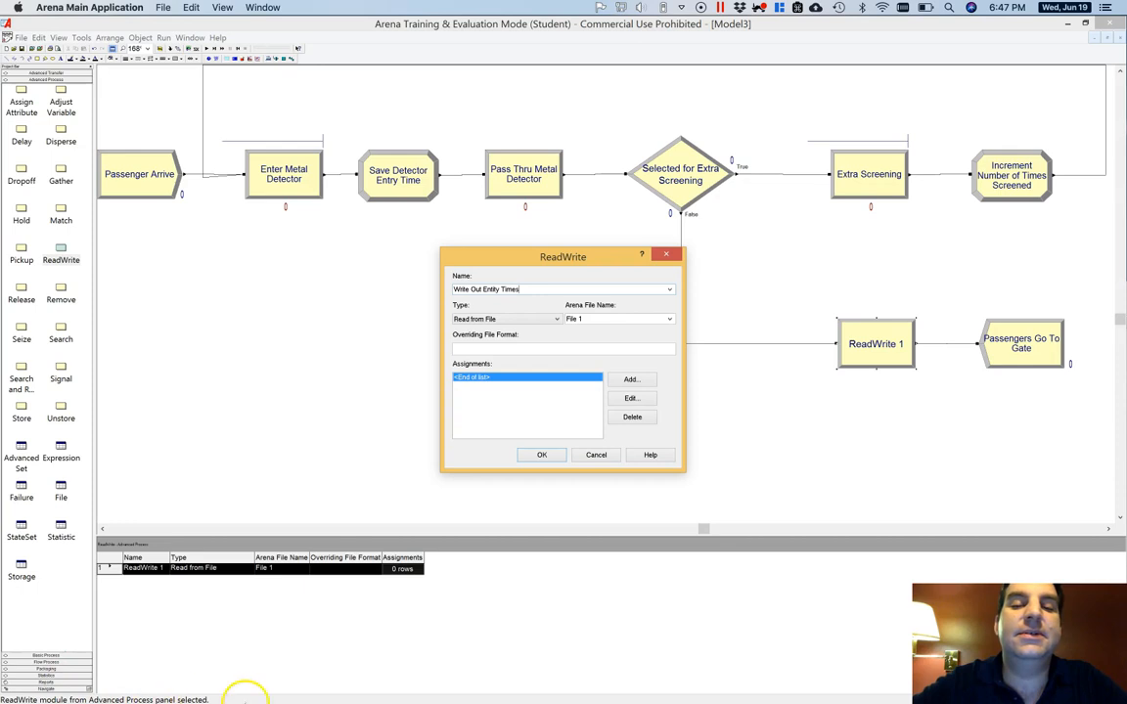
click(478, 320)
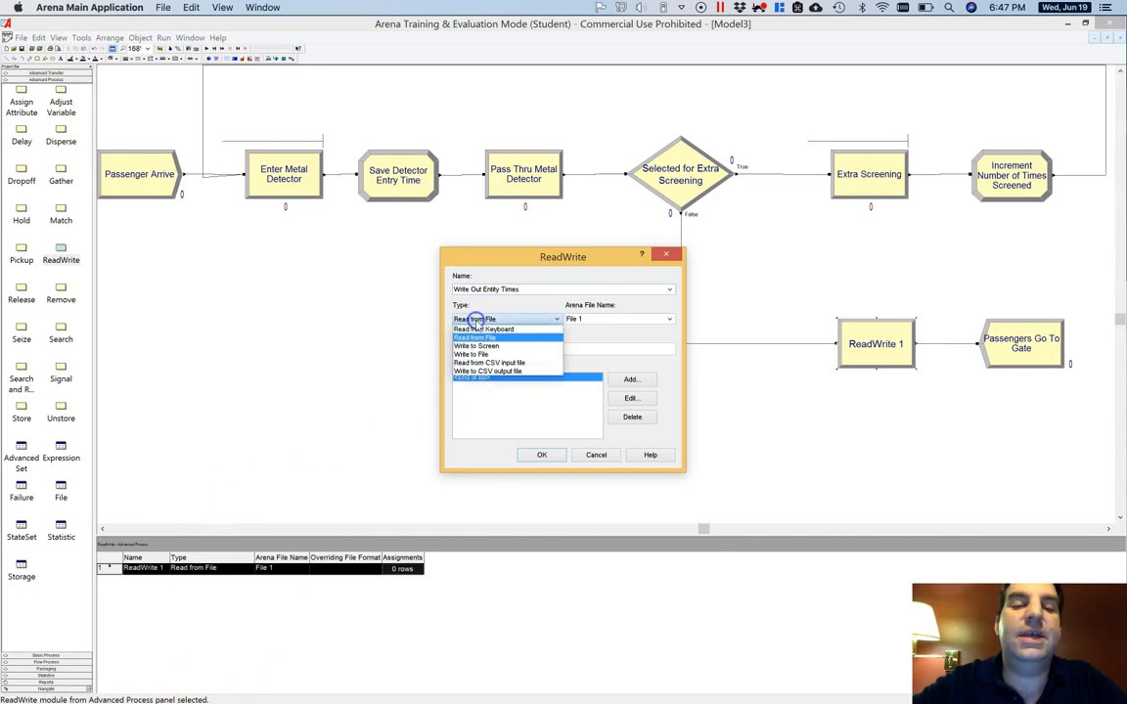
click(486, 371)
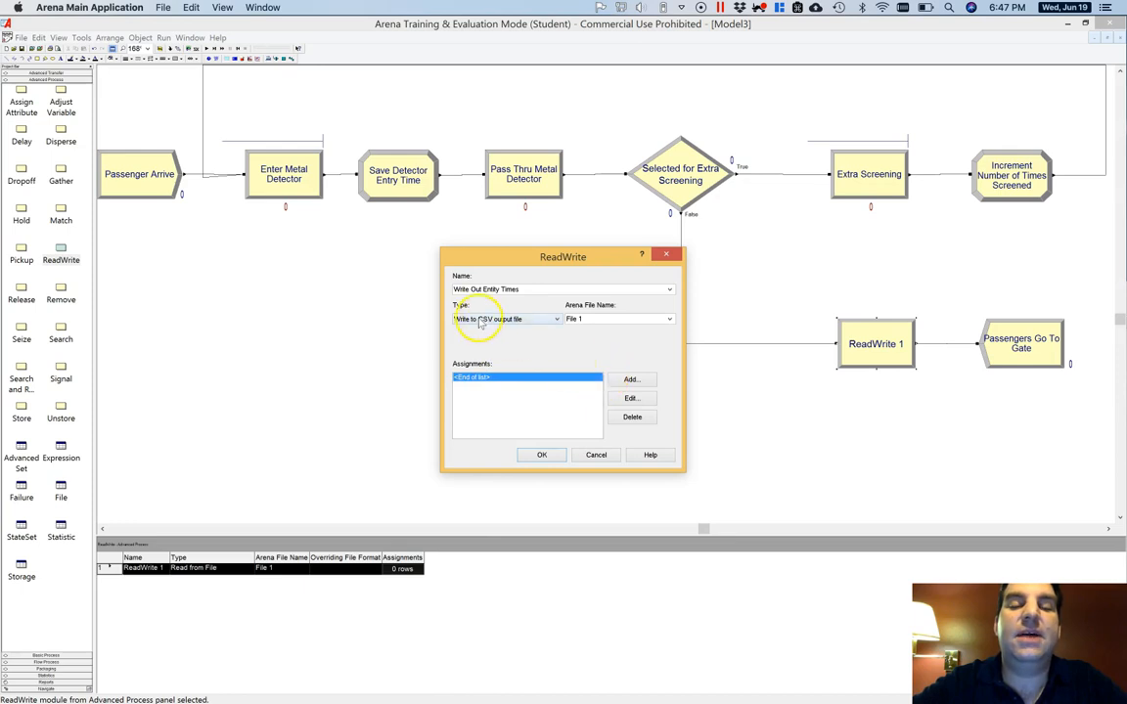
click(634, 322)
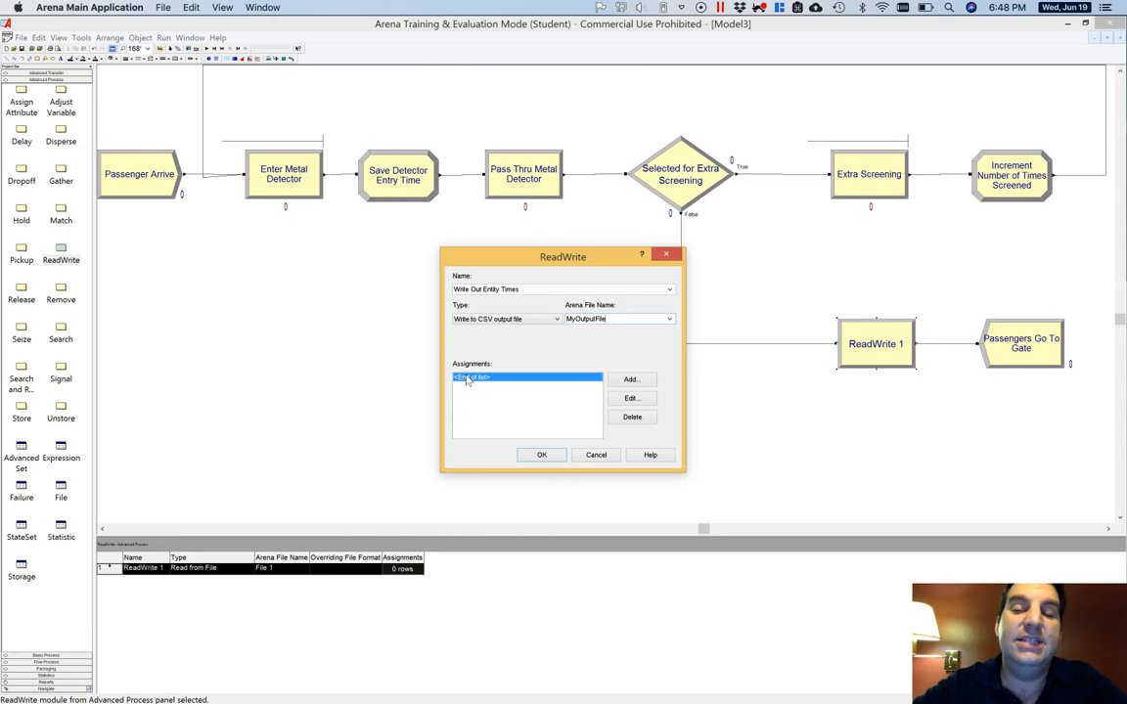
Add an assignment of type Other that writes the current replication number, NREP, in integer format
click(642, 381)
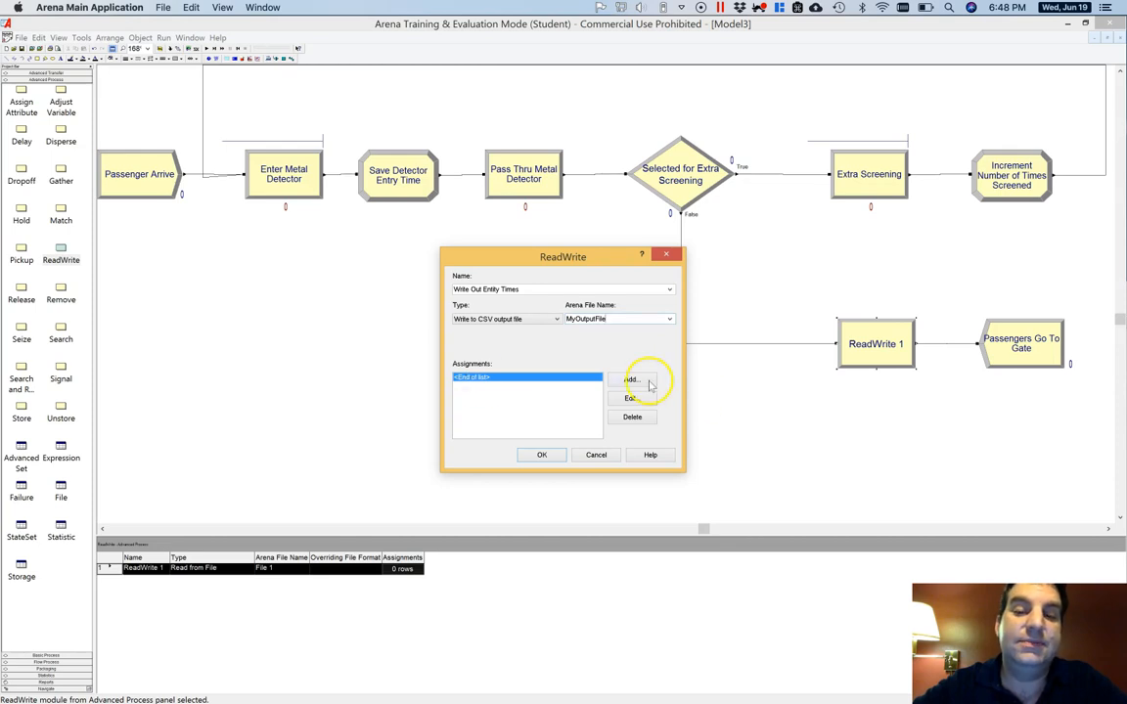
click(510, 328)
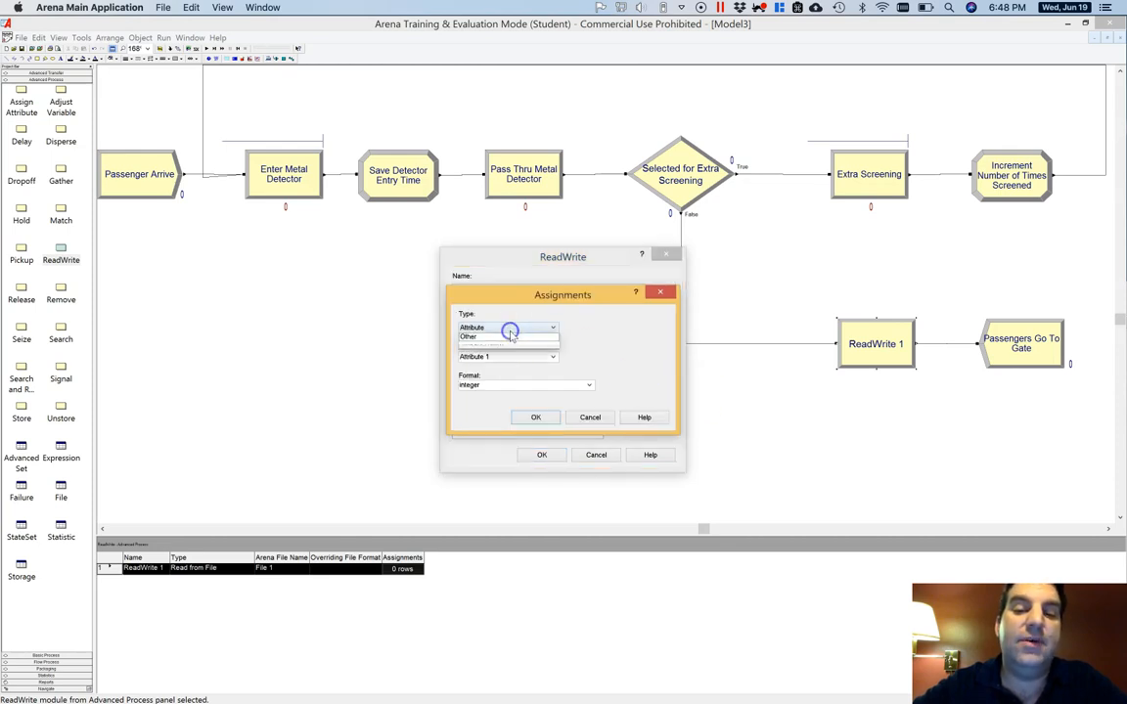
click(502, 372)
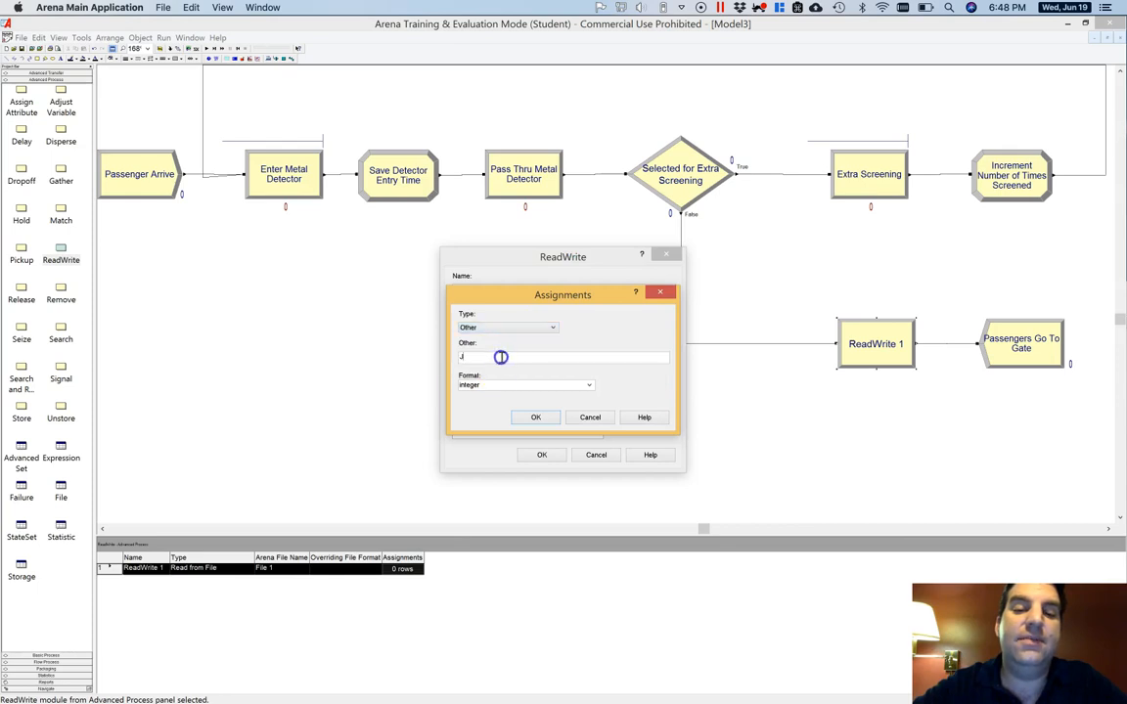
key(BackSpace)
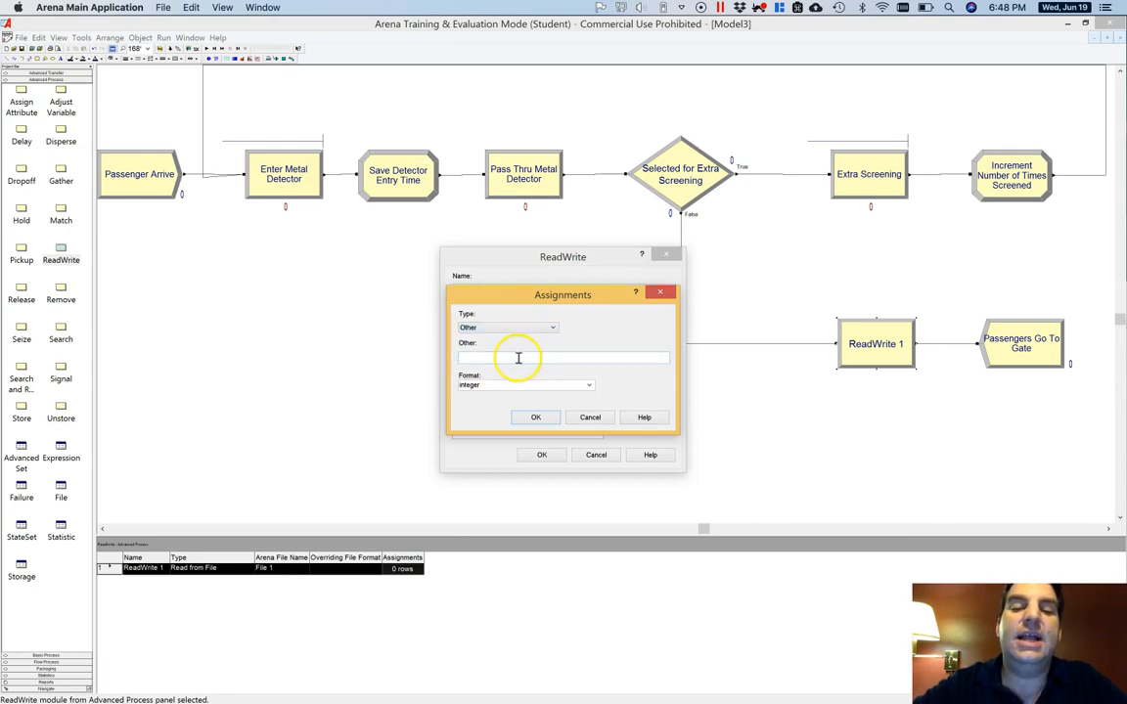
right_click(519, 358)
click(570, 449)
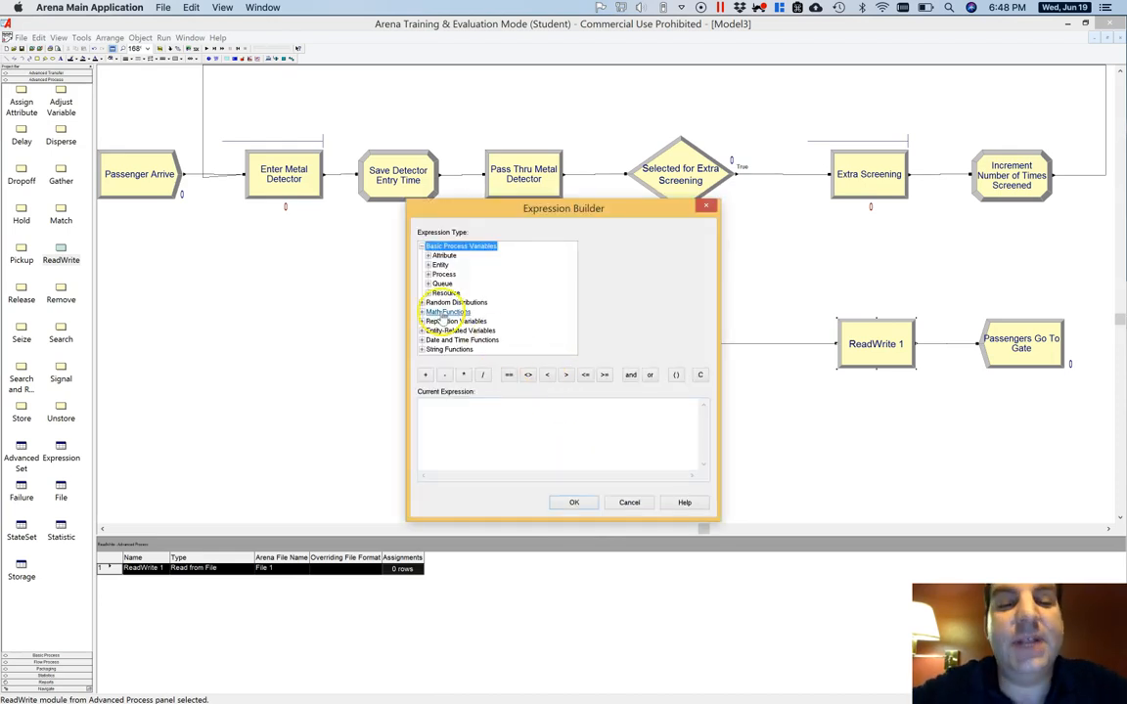
click(422, 321)
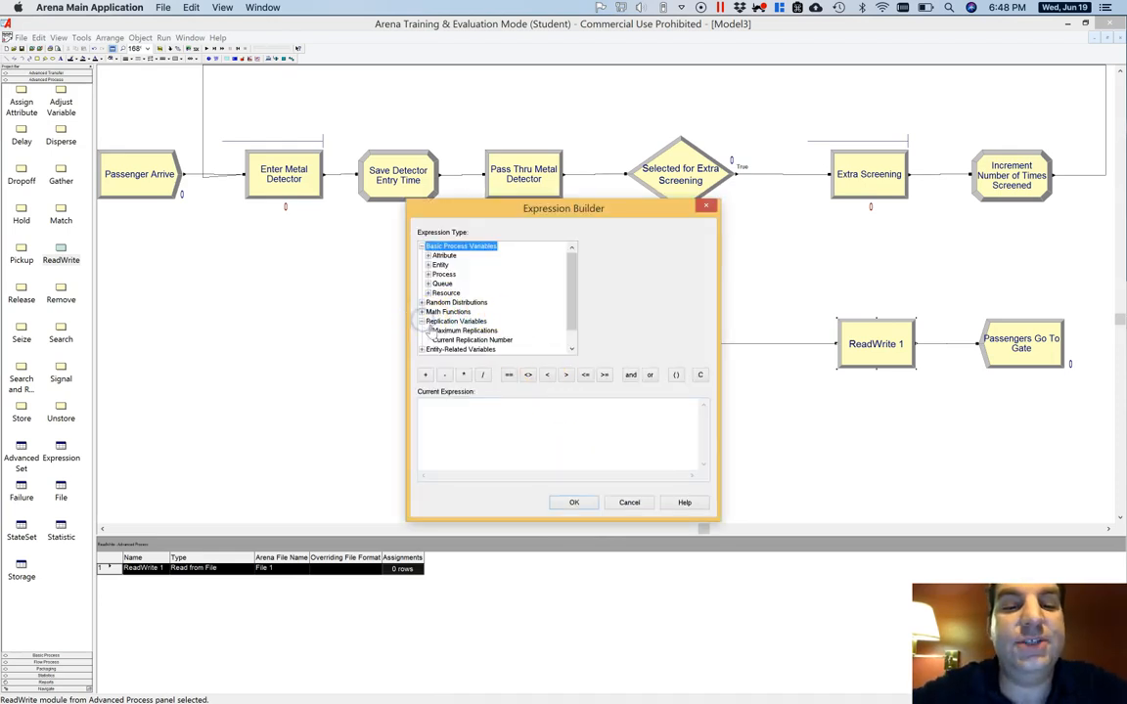
click(449, 338)
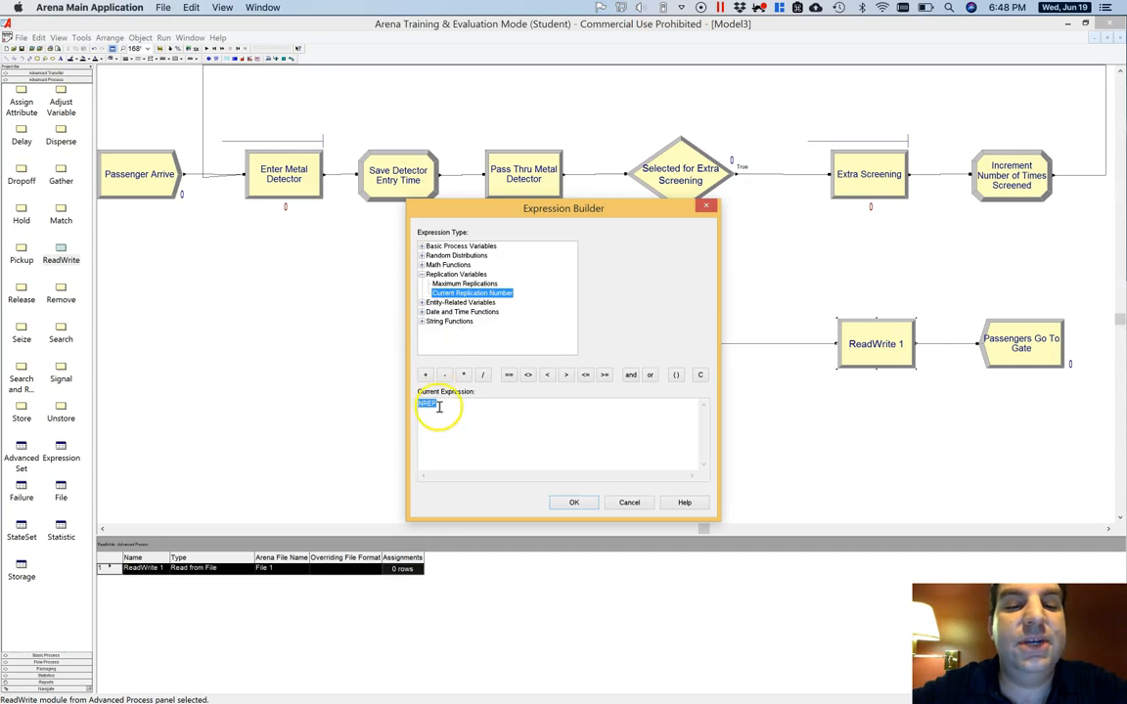
click(568, 502)
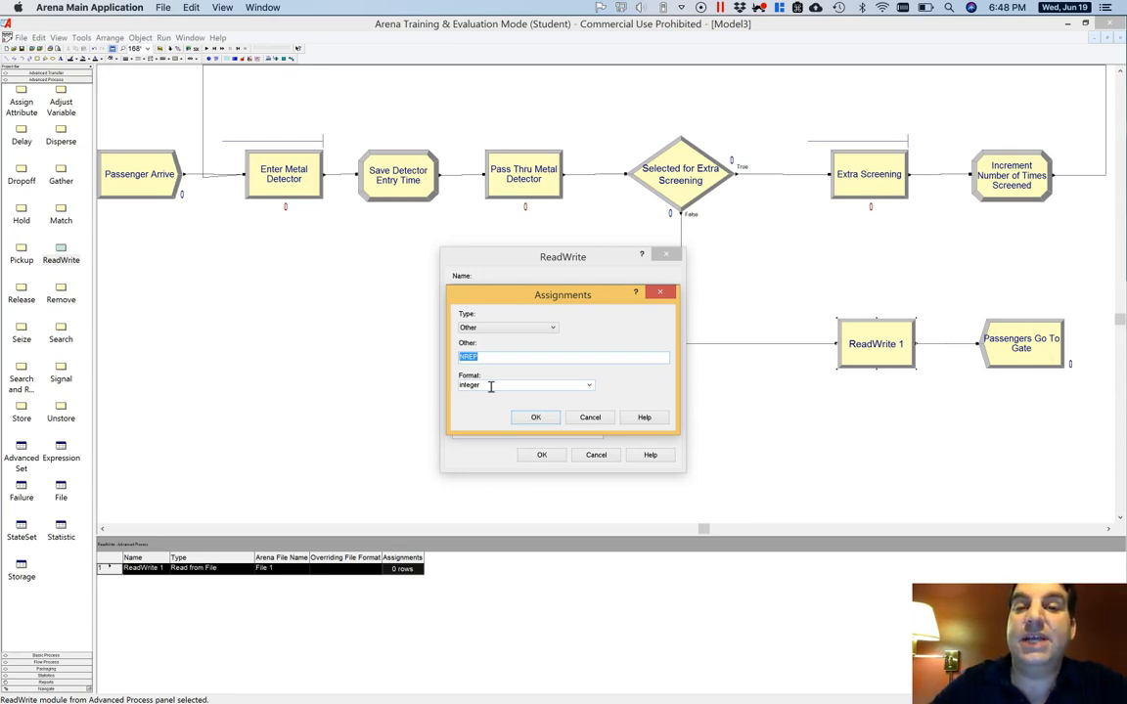
click(535, 416)
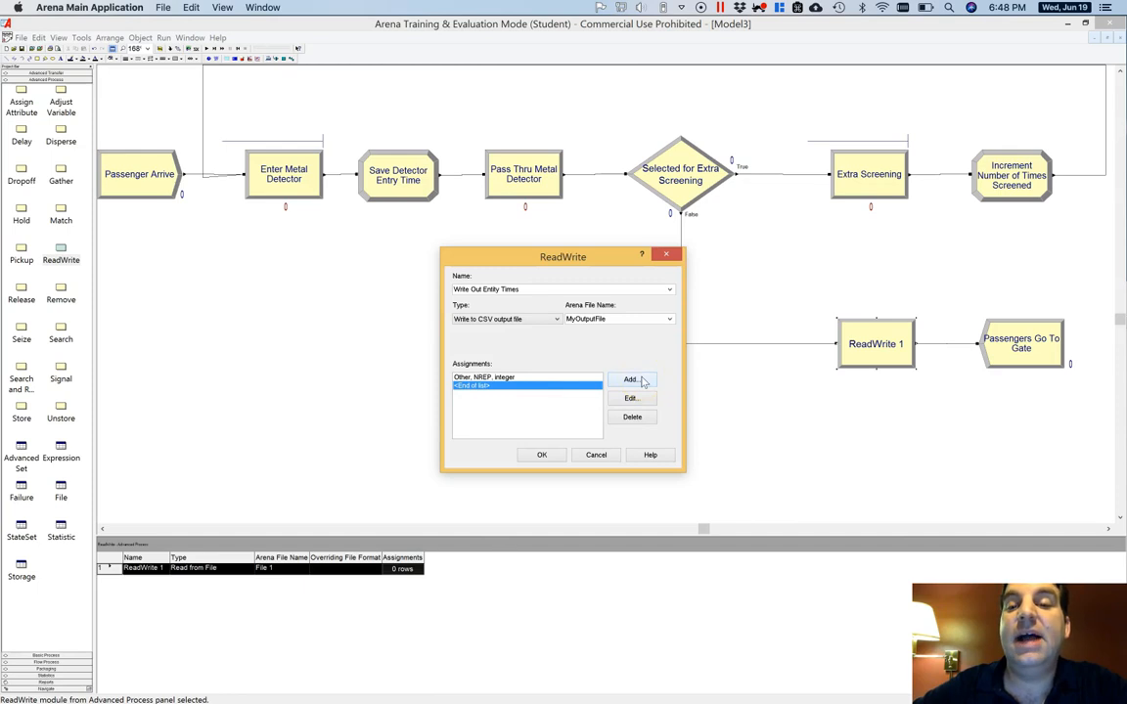
Add an Attribute assignment that writes NumScreening in integer format to the output file
click(636, 379)
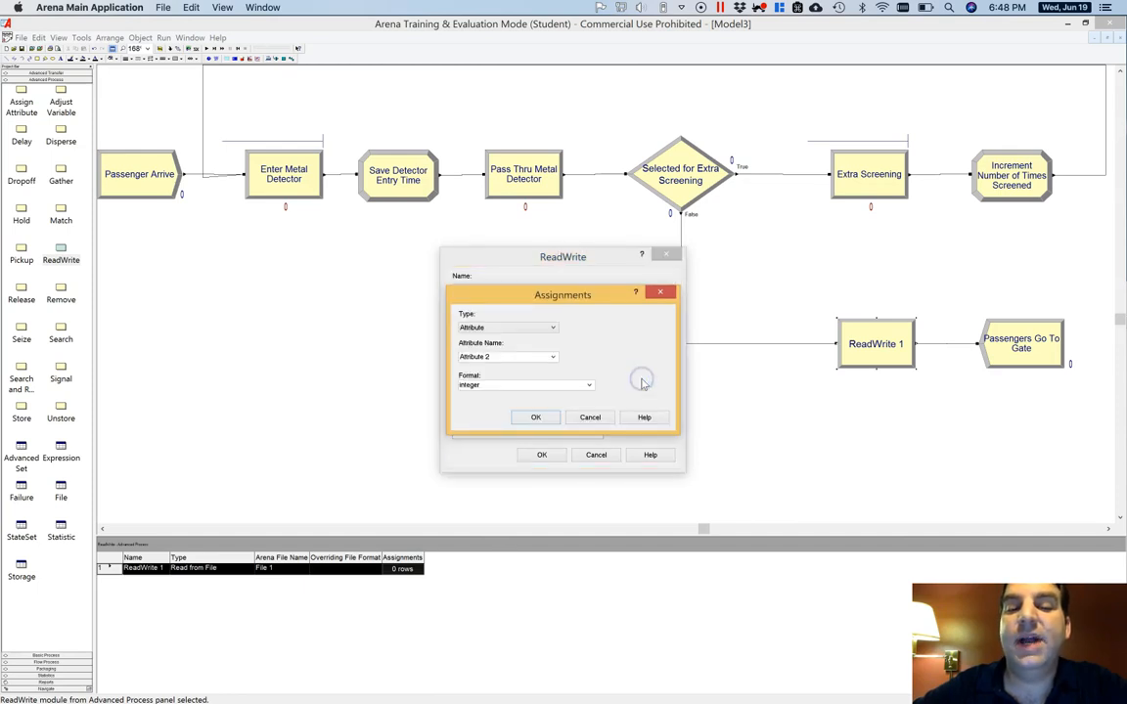
click(536, 329)
click(536, 327)
click(523, 361)
click(552, 357)
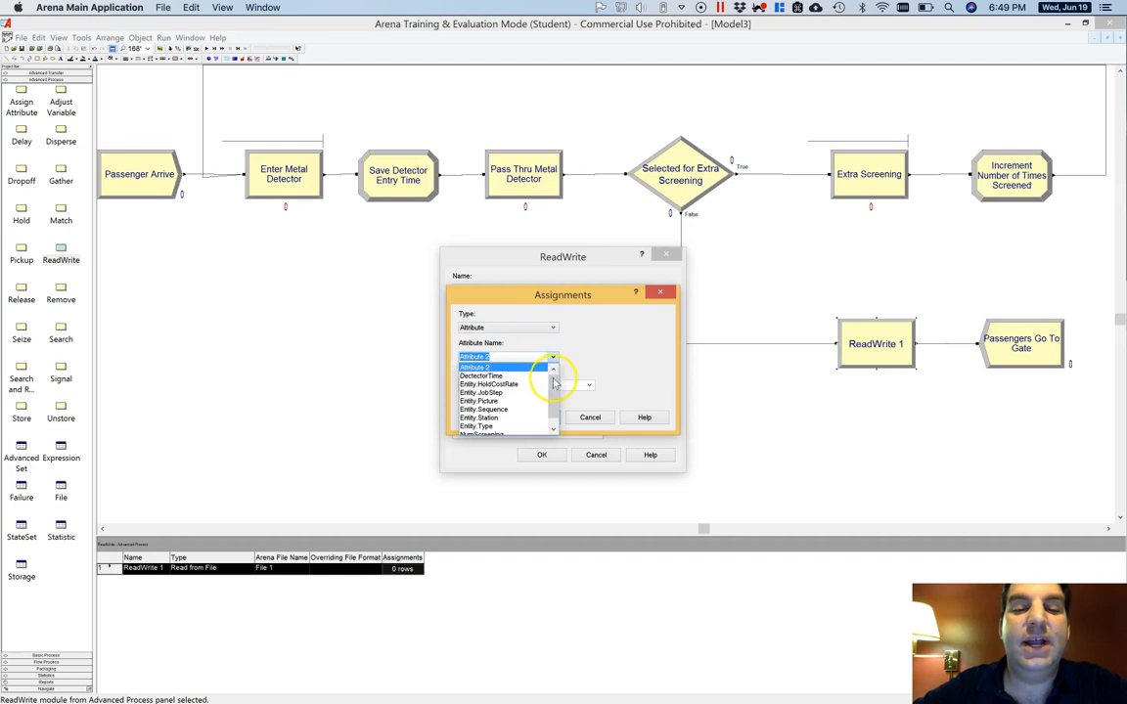
drag(553, 383, 553, 417)
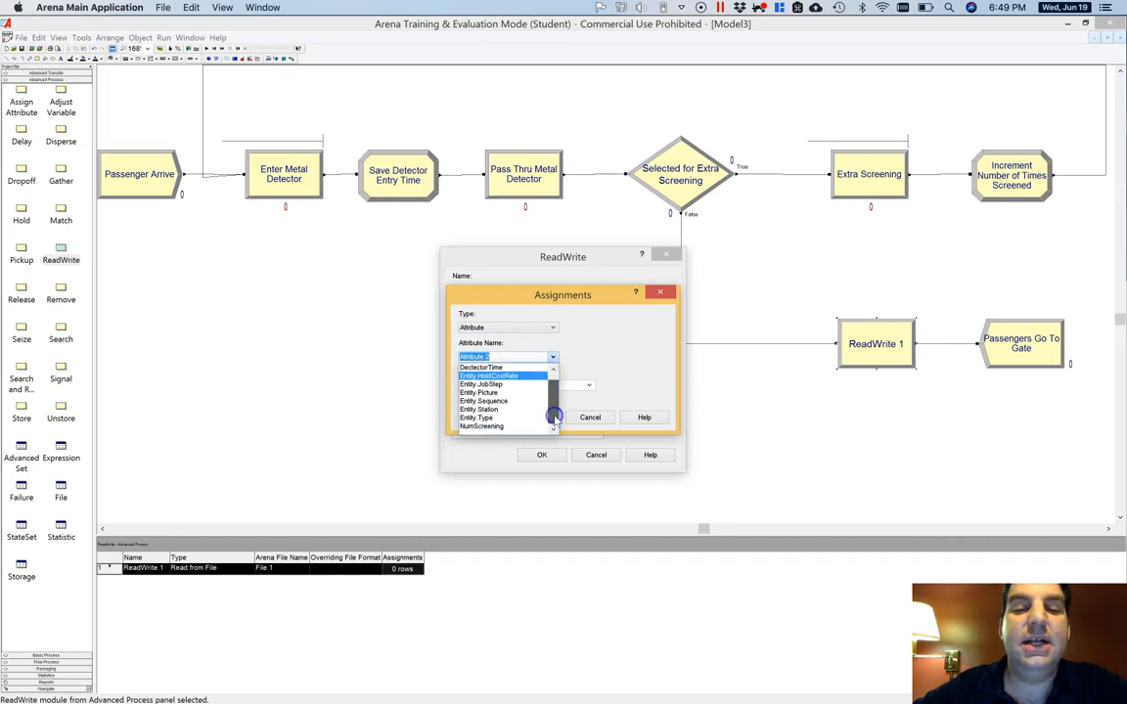
click(502, 427)
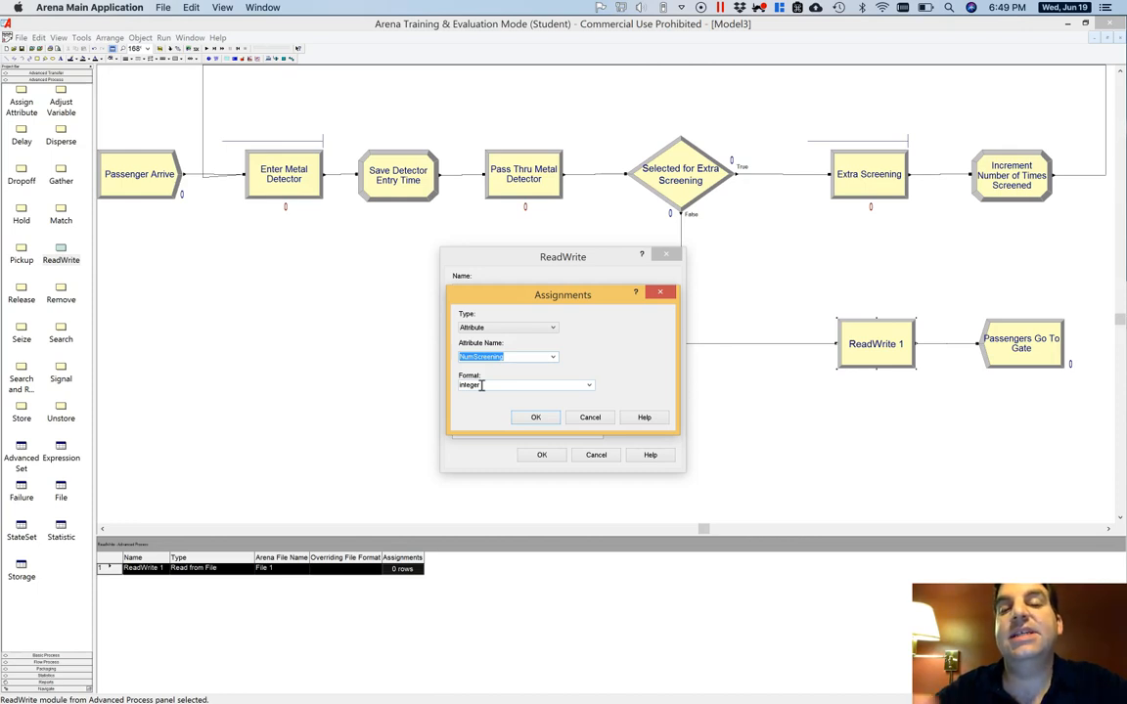
click(522, 422)
Start another assignment in the ReadWrite module and set its type to Other
click(631, 380)
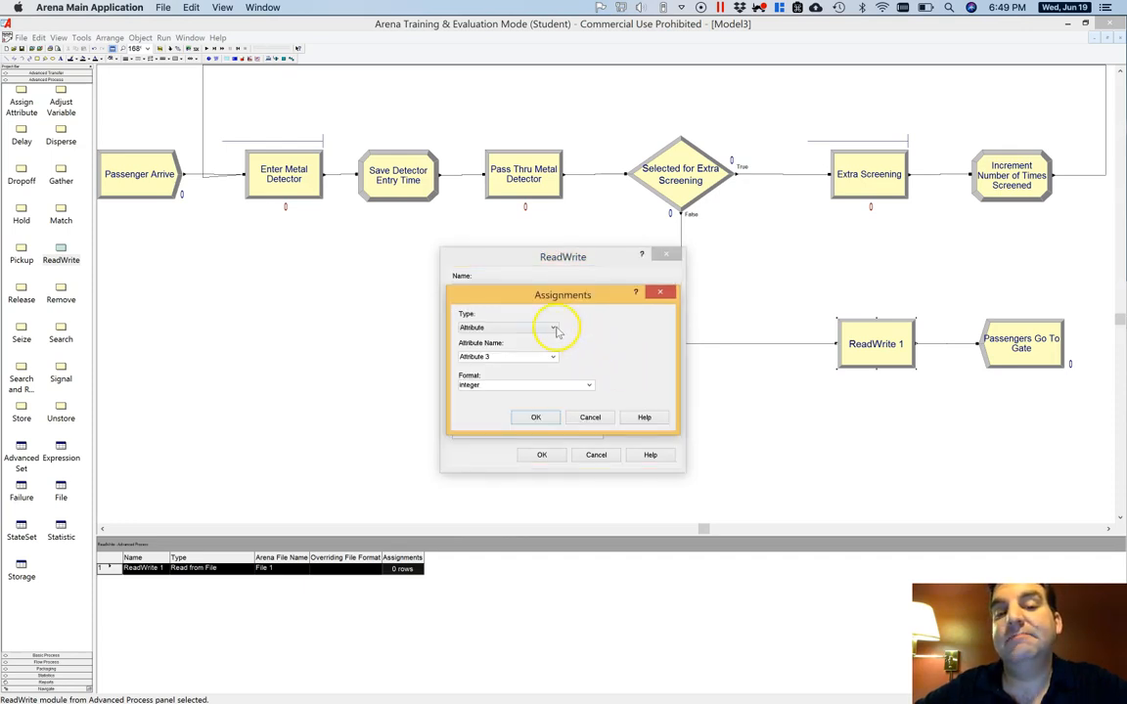
click(554, 330)
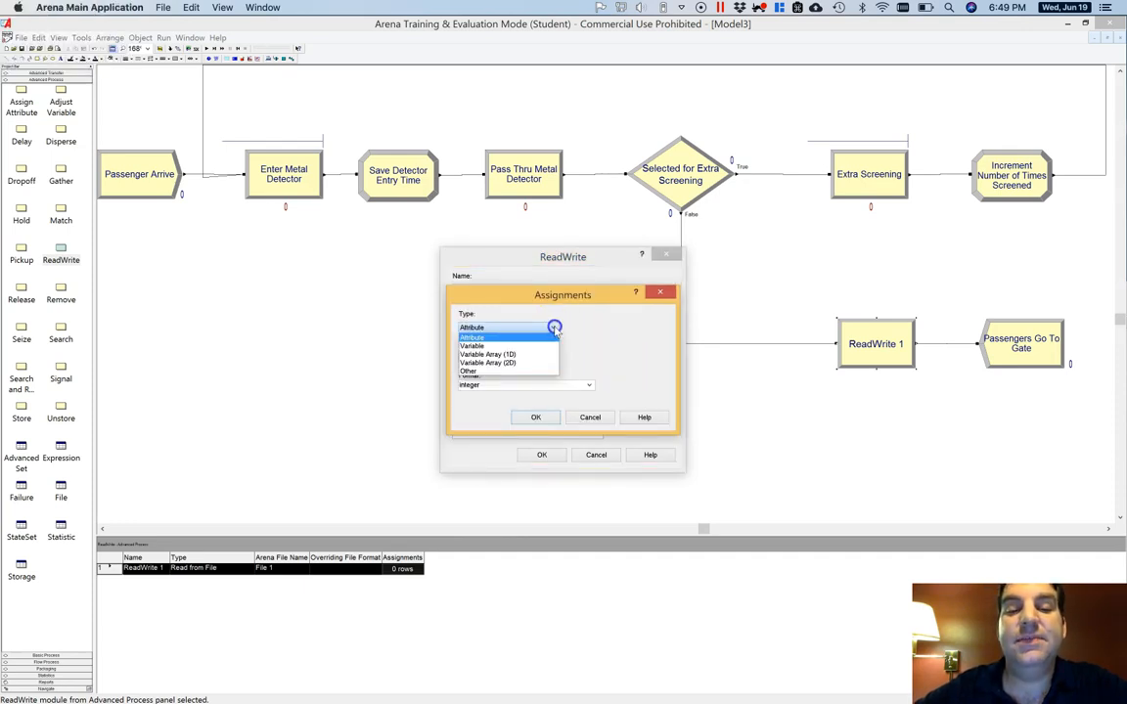
click(554, 328)
click(554, 358)
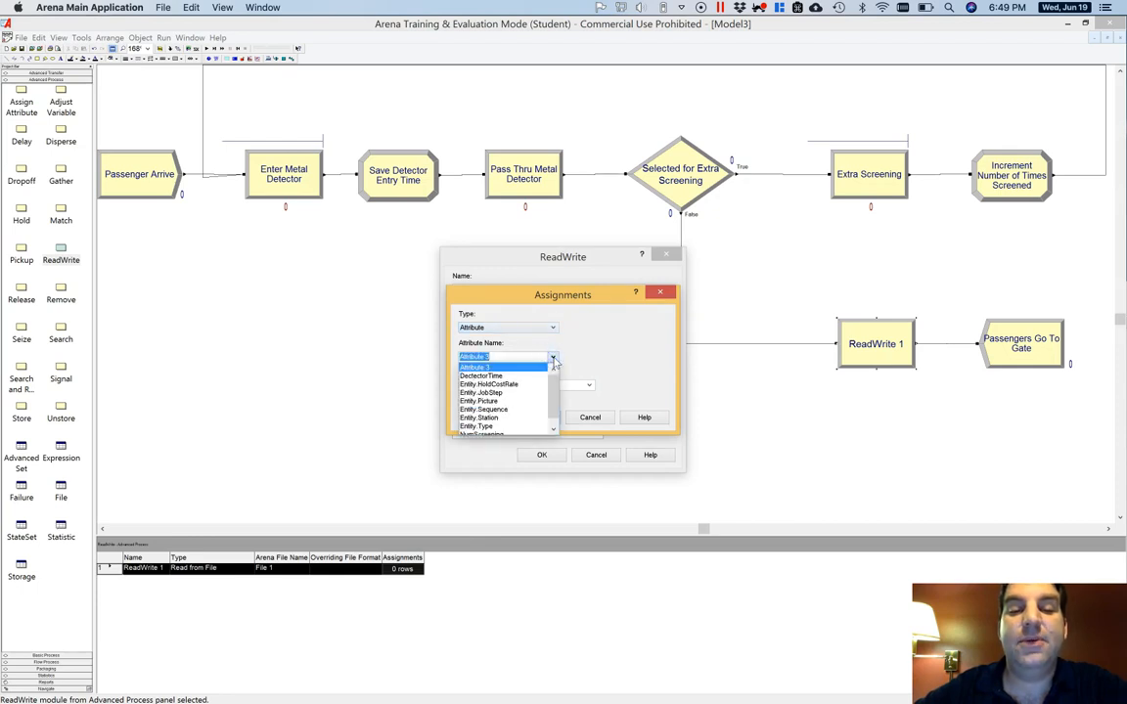
click(554, 358)
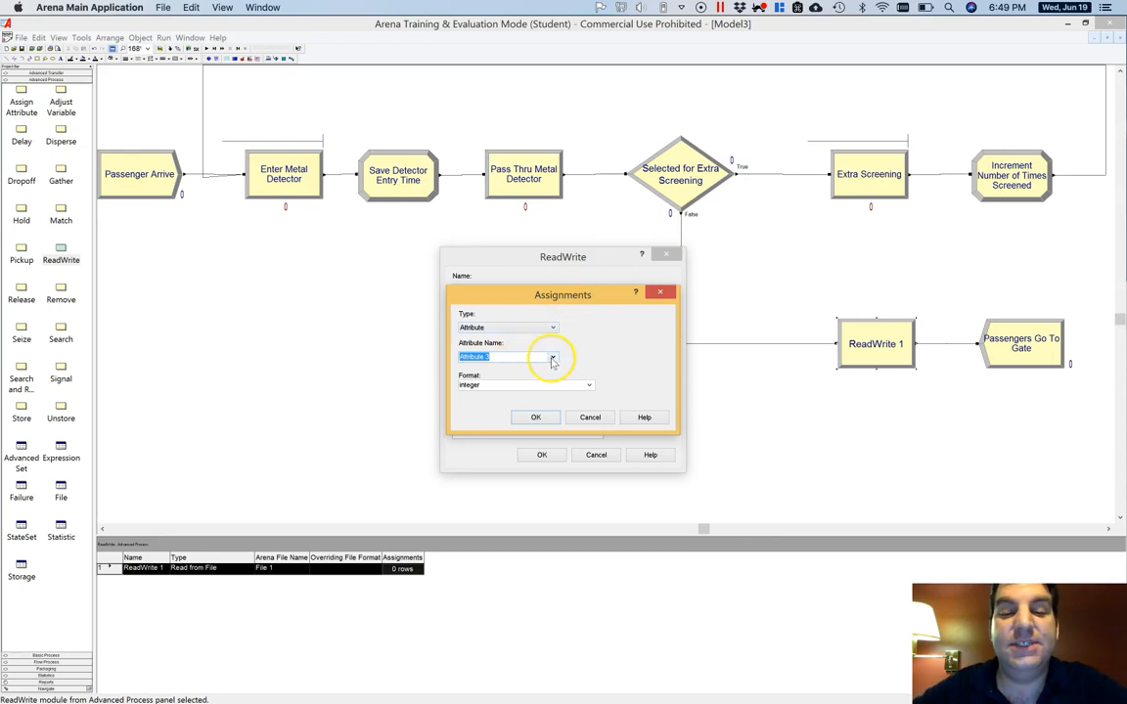
click(553, 328)
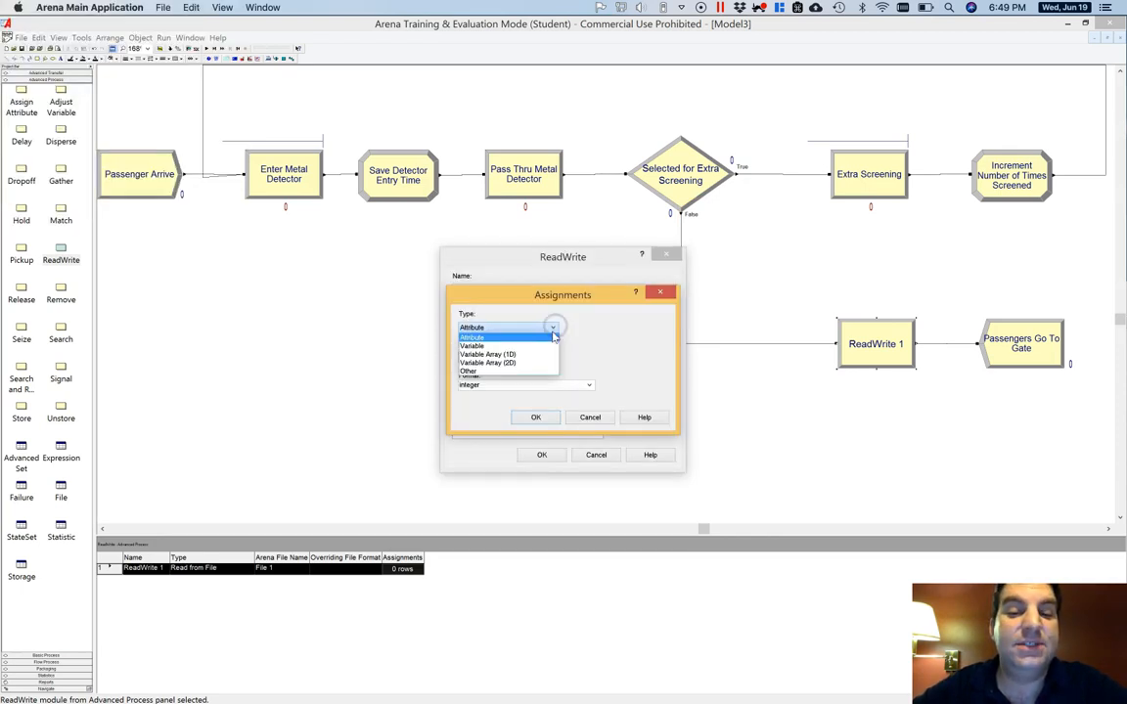
click(536, 372)
click(523, 360)
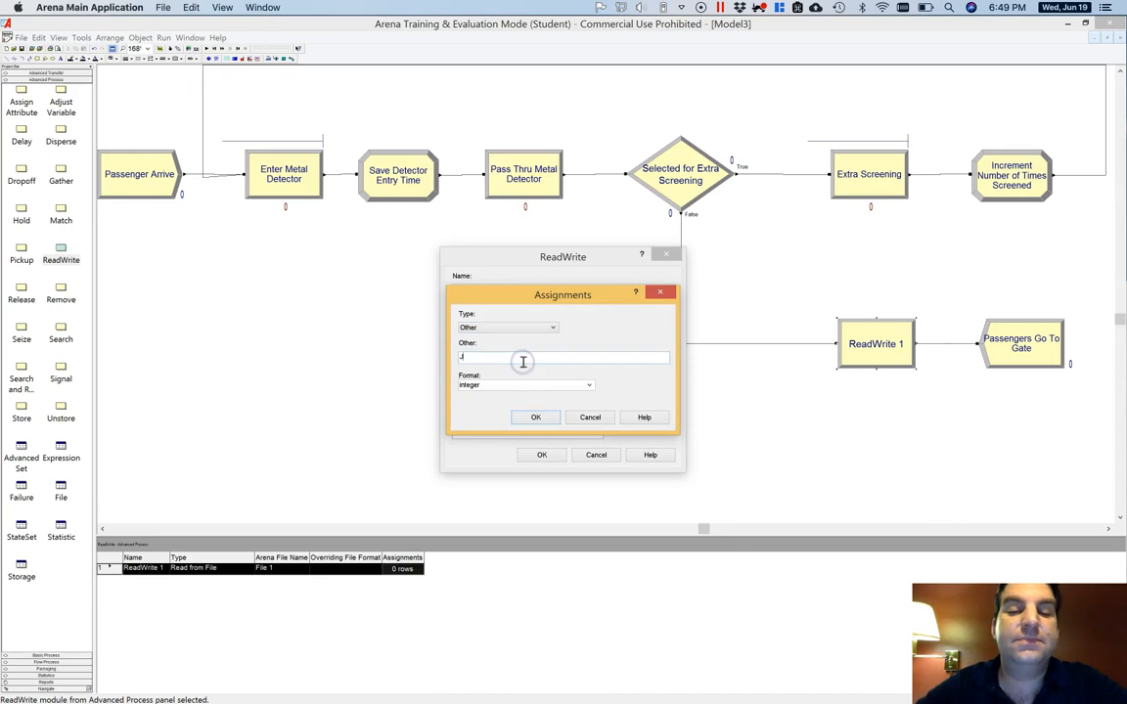
Build the assignment's expression from the entity-related time attribute Entity Total VA Time, giving Entity.VATime
right_click(523, 358)
click(566, 450)
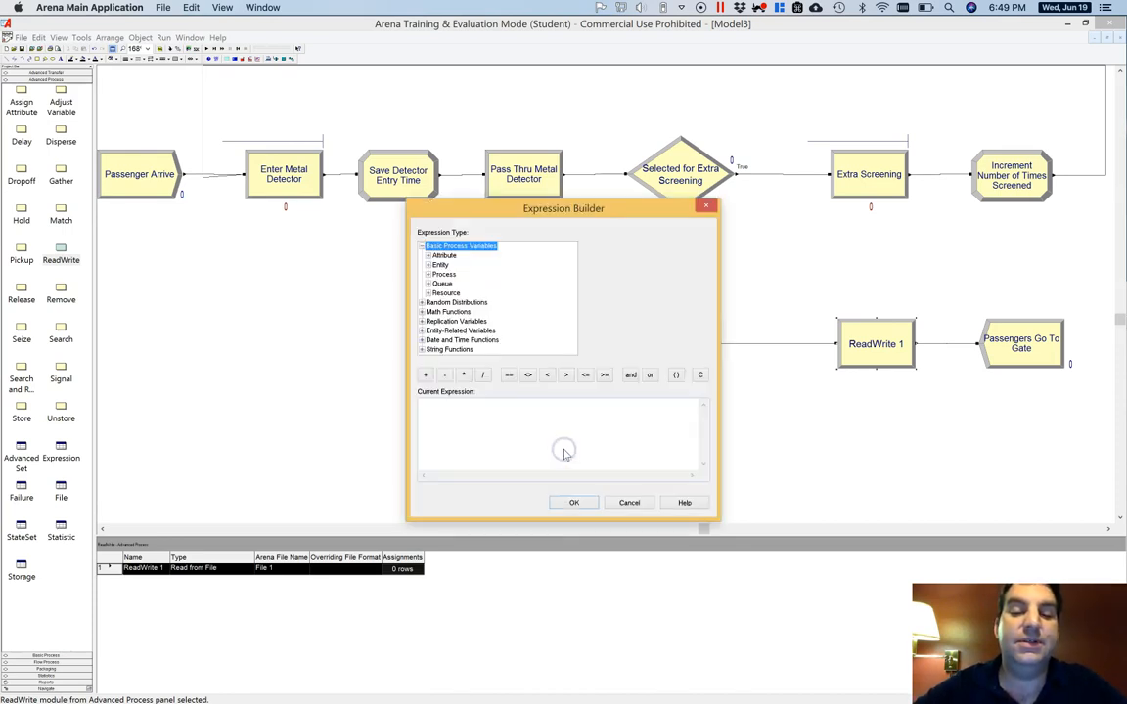
click(421, 331)
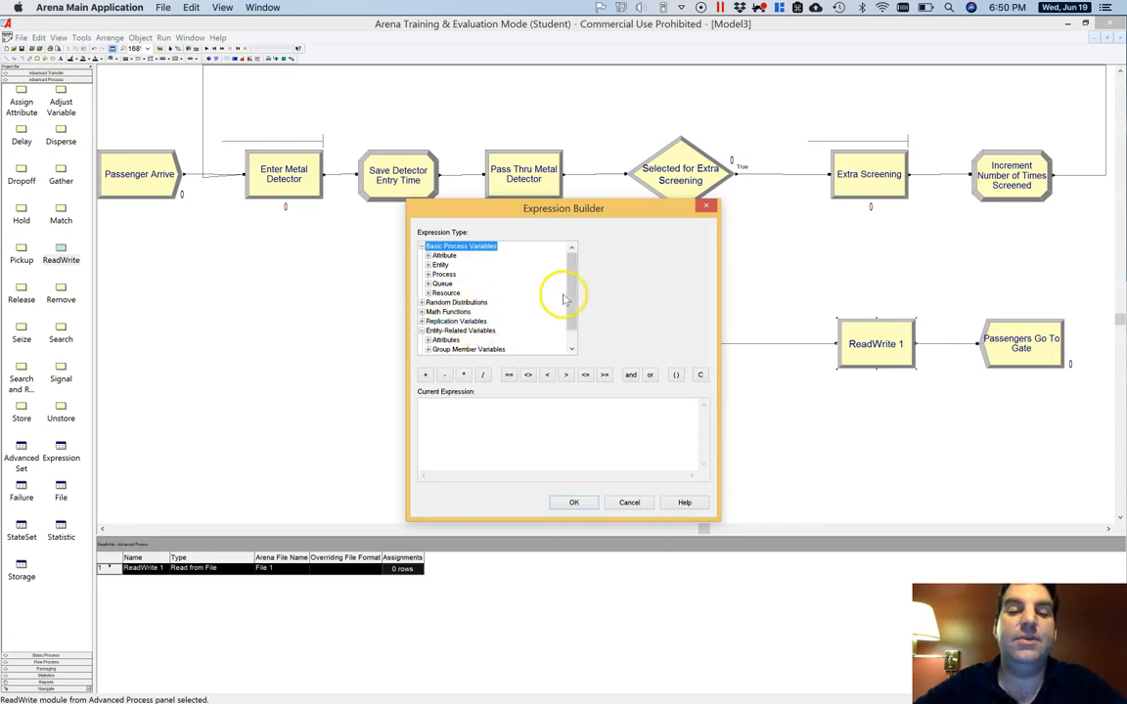
mouse_move(569, 294)
mouse_down()
mouse_move(570, 333)
mouse_move(571, 316)
mouse_up()
click(428, 321)
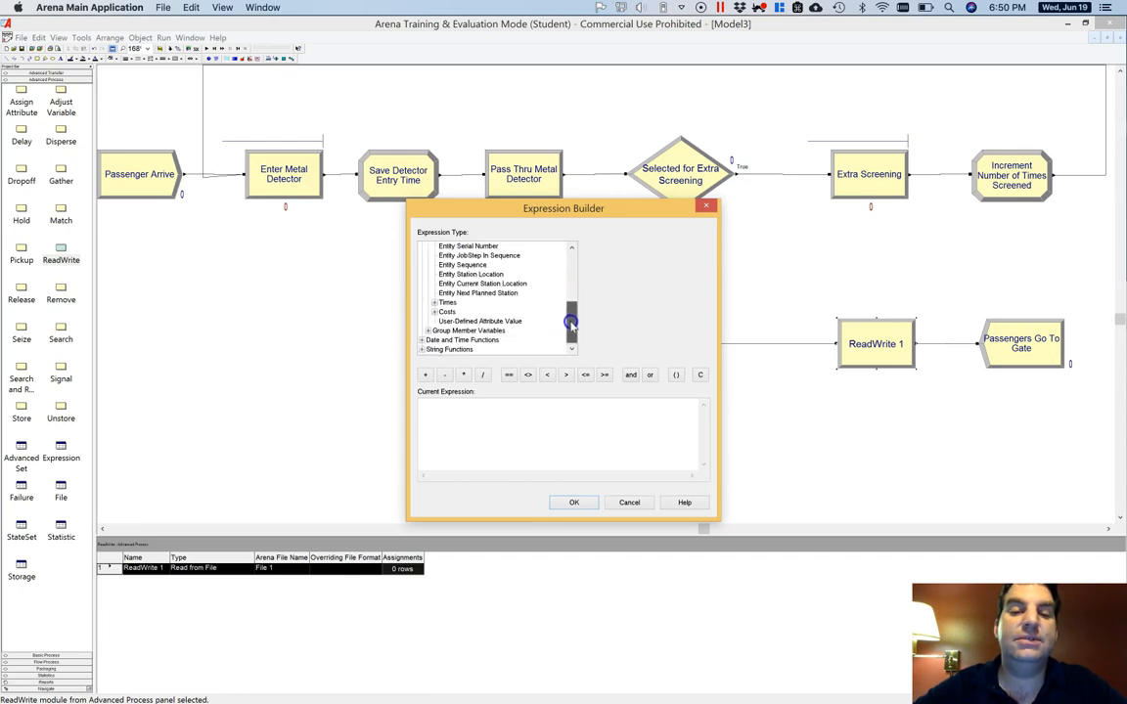
click(433, 305)
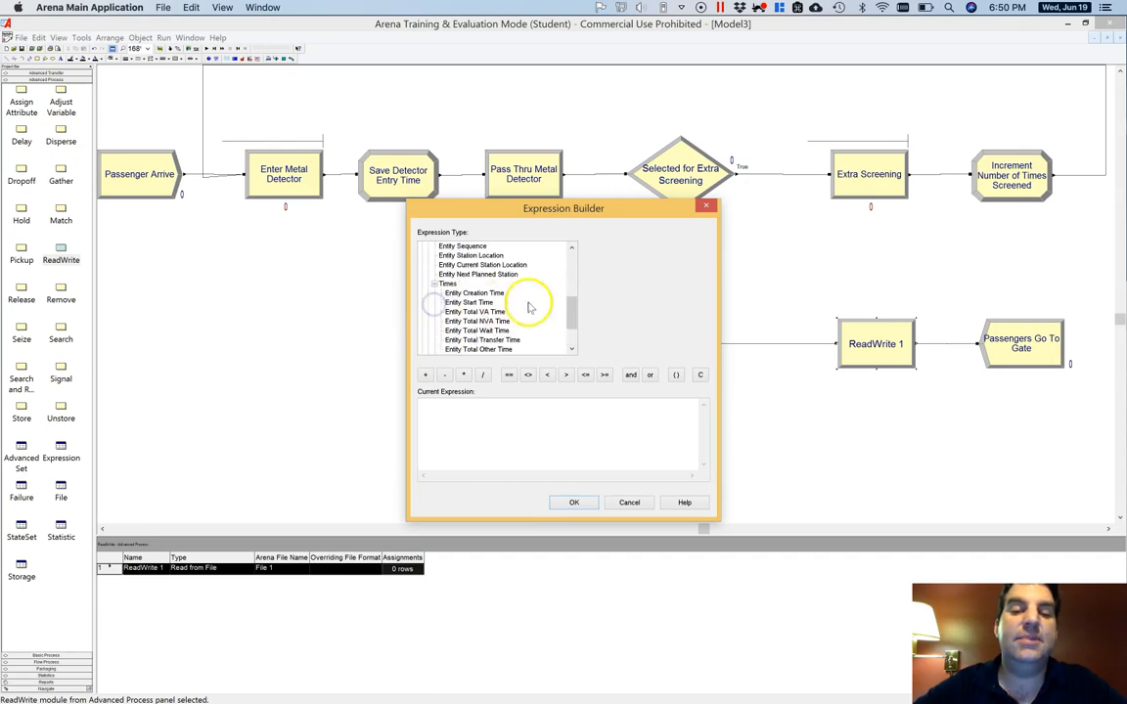
drag(573, 307, 570, 335)
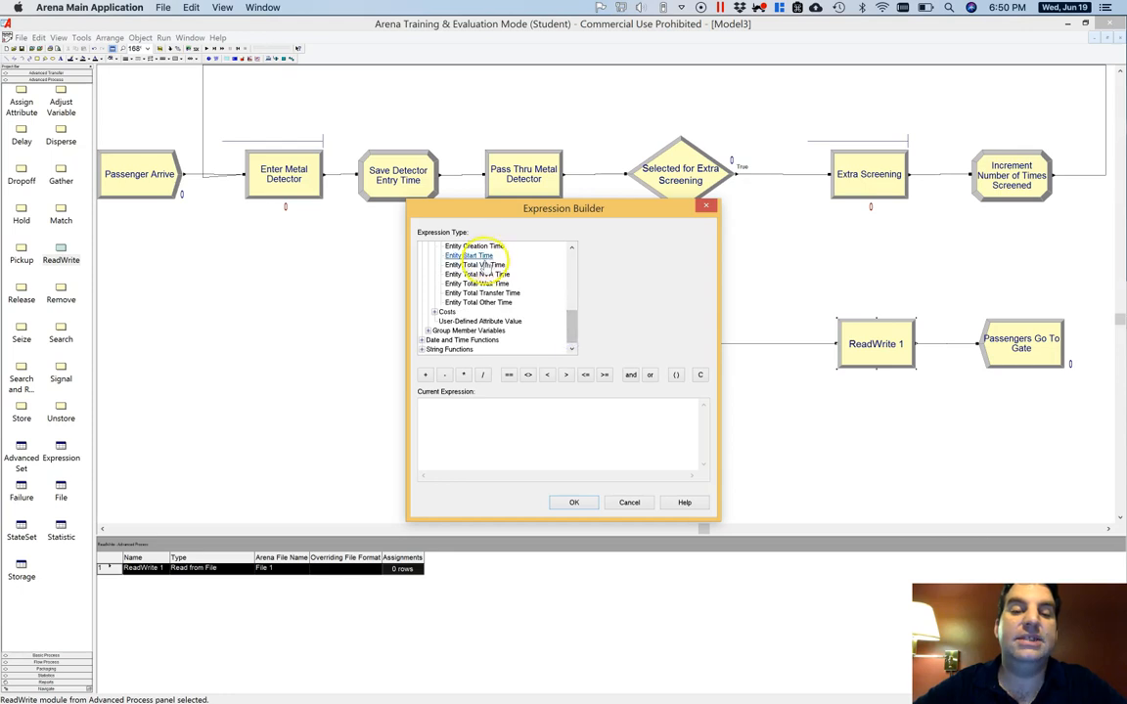
click(475, 264)
click(575, 503)
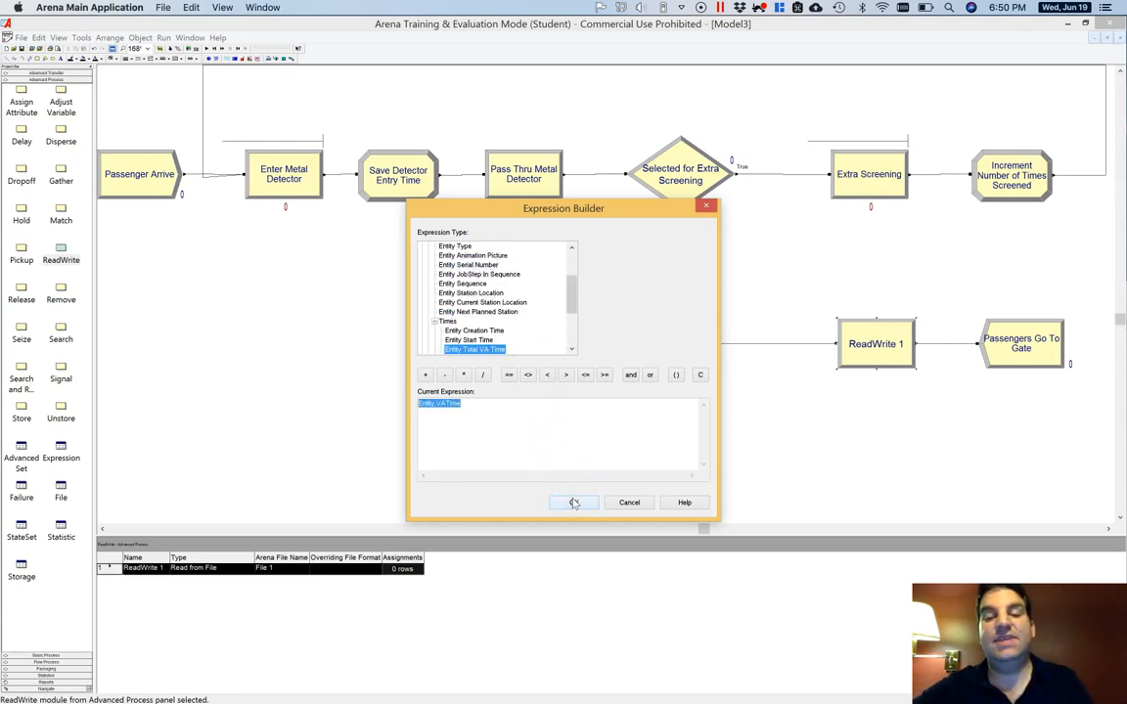
click(574, 503)
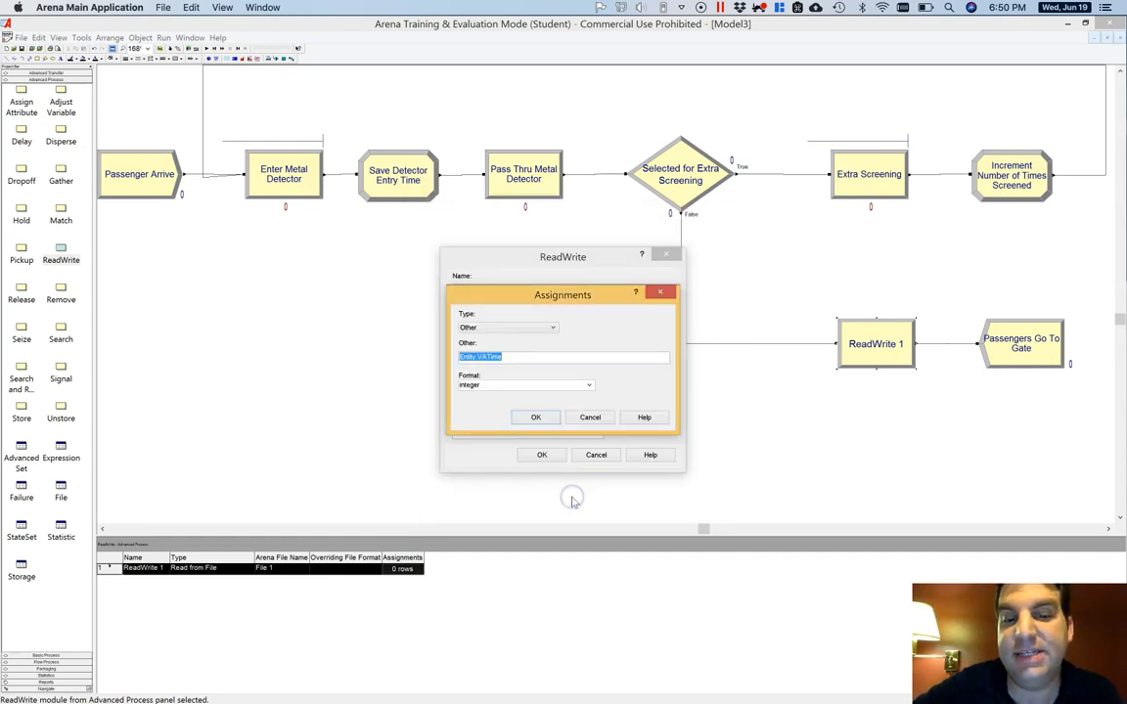
Set the Entity.VATime assignment's format to real and accept it
click(589, 384)
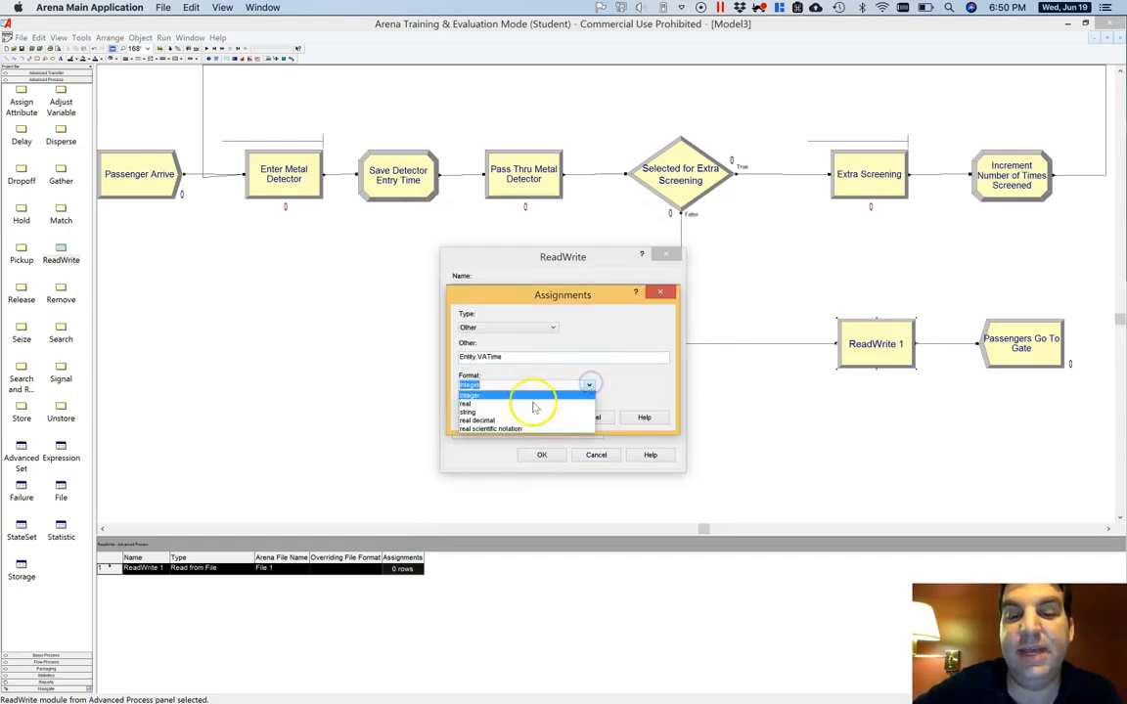
click(522, 404)
click(529, 418)
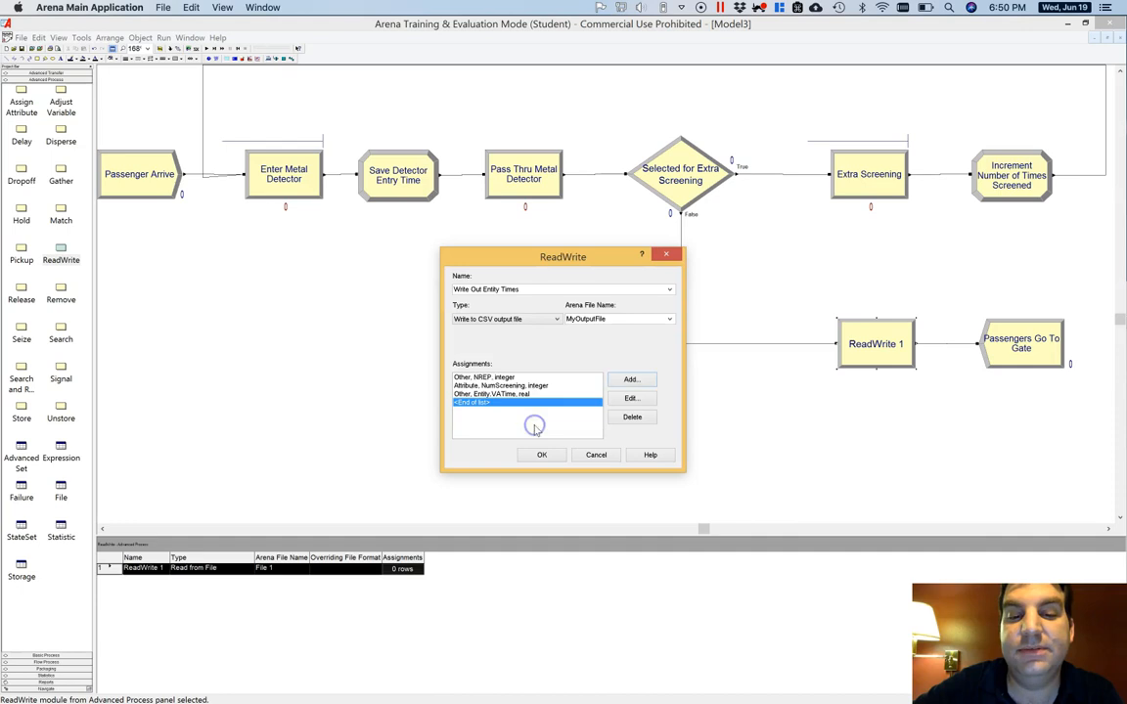
Add an assignment of type Other that writes TNOW - DetectorTime in real format, and accept the ReadWrite module's settings
click(630, 379)
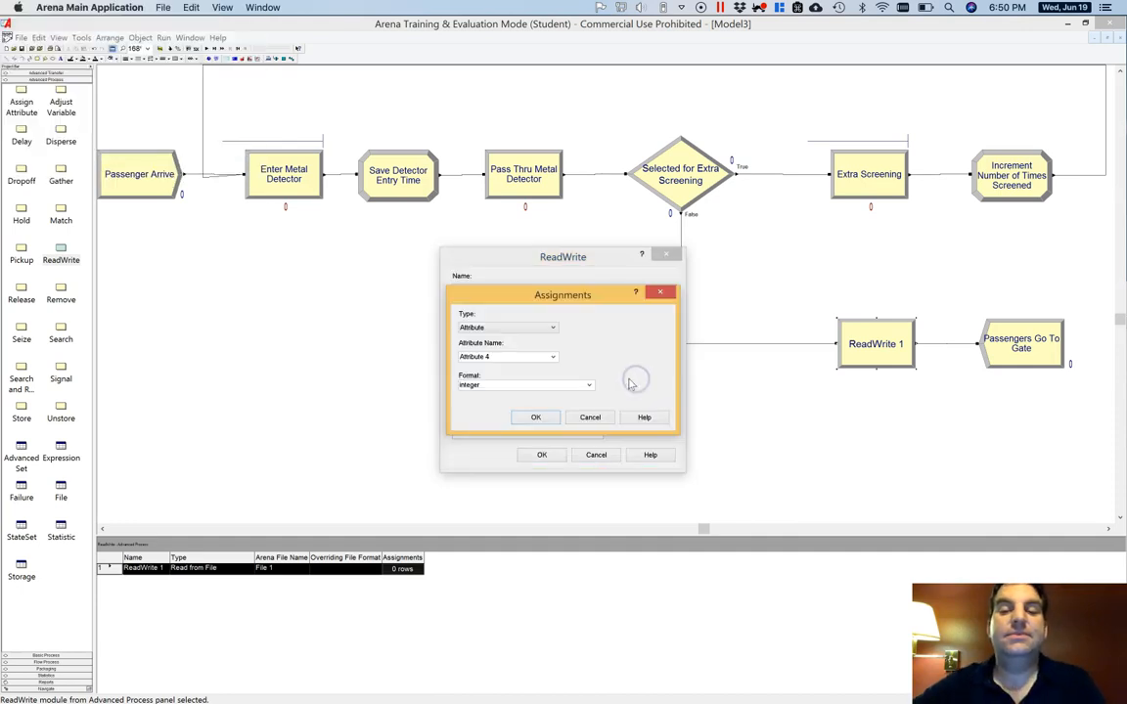
click(553, 327)
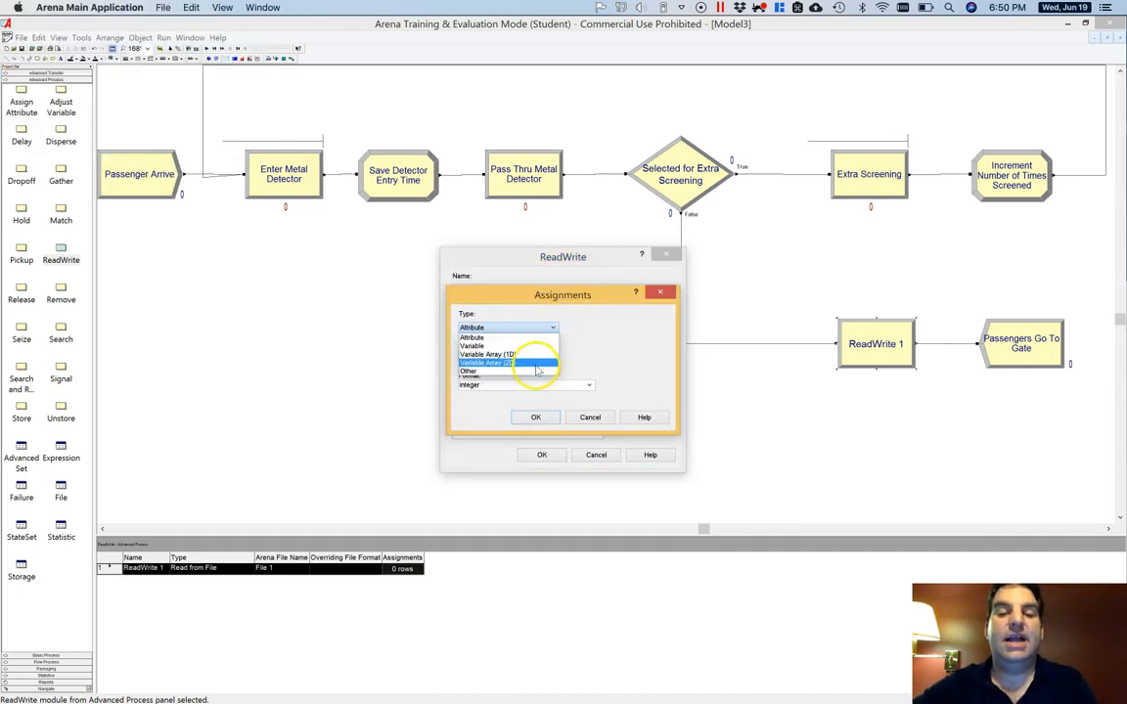
click(537, 371)
click(521, 361)
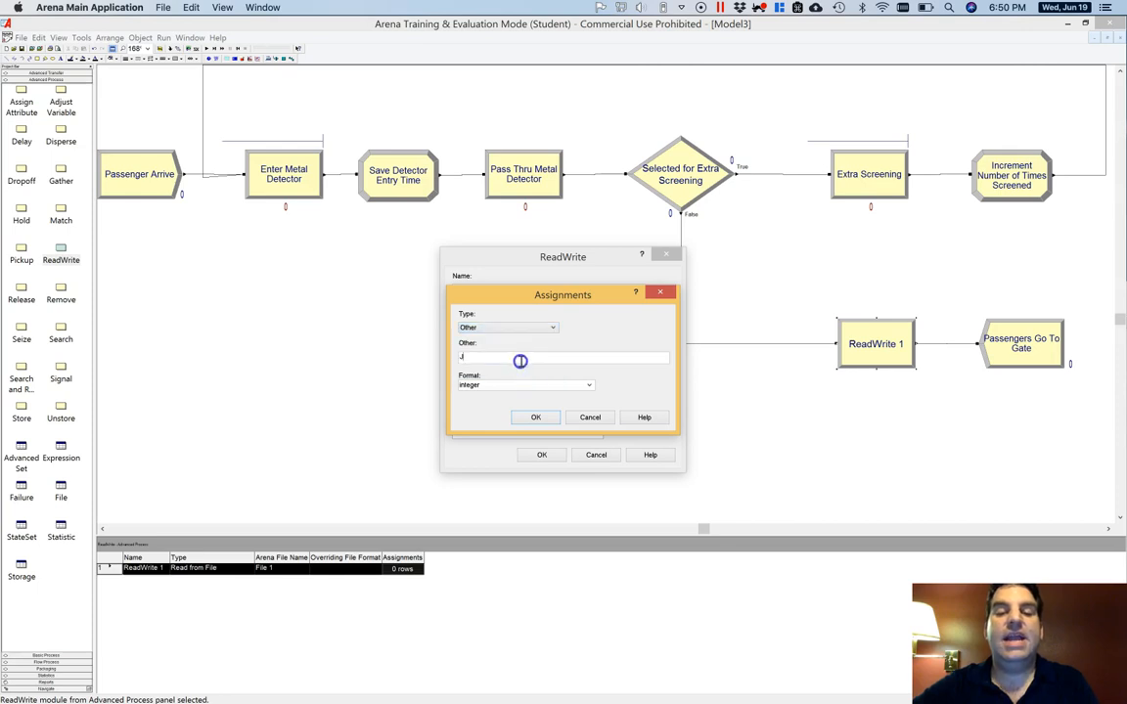
click(589, 384)
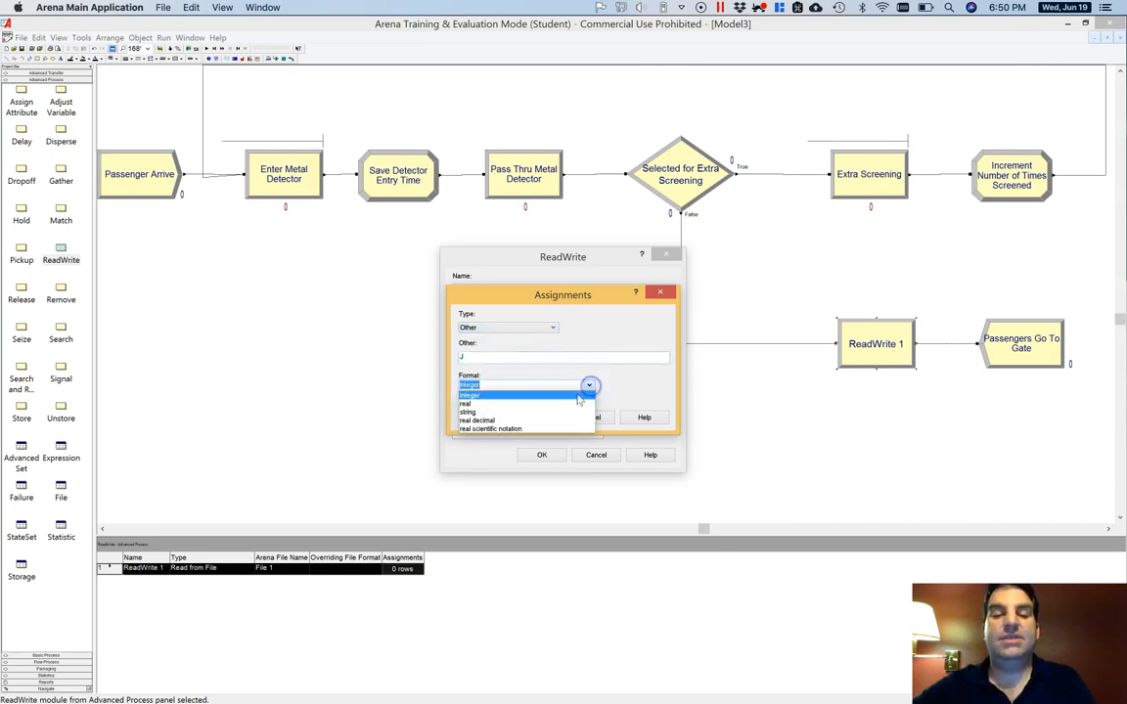
click(559, 403)
double_click(486, 356)
key(BackSpace)
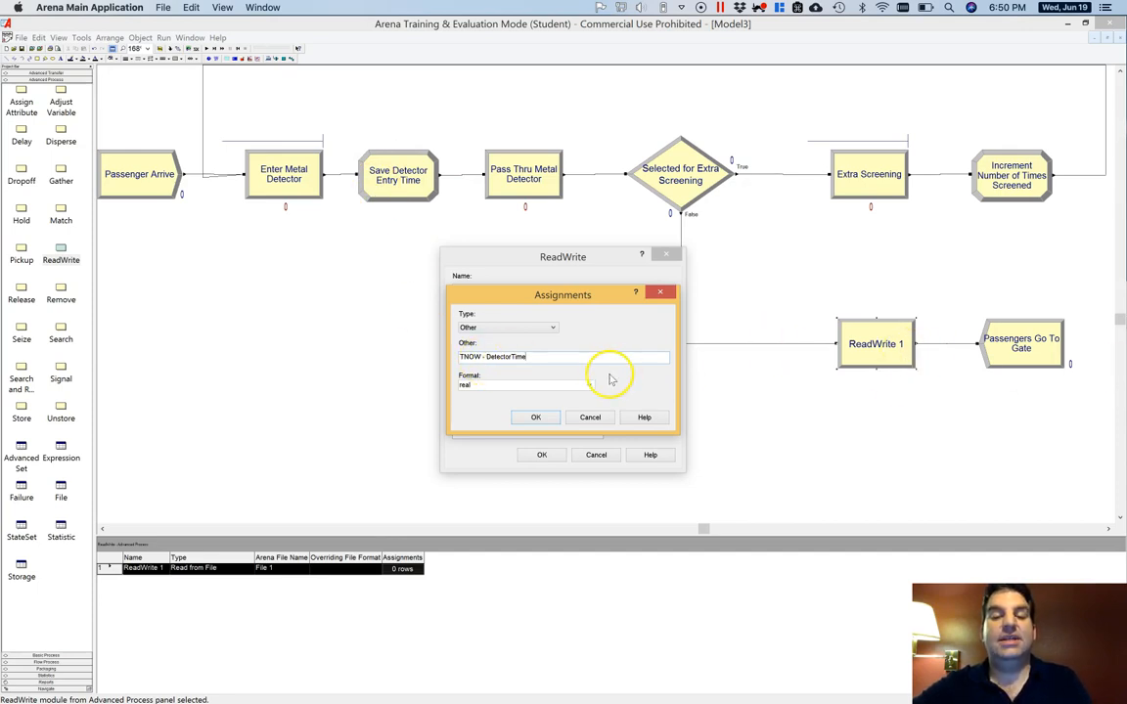
click(537, 417)
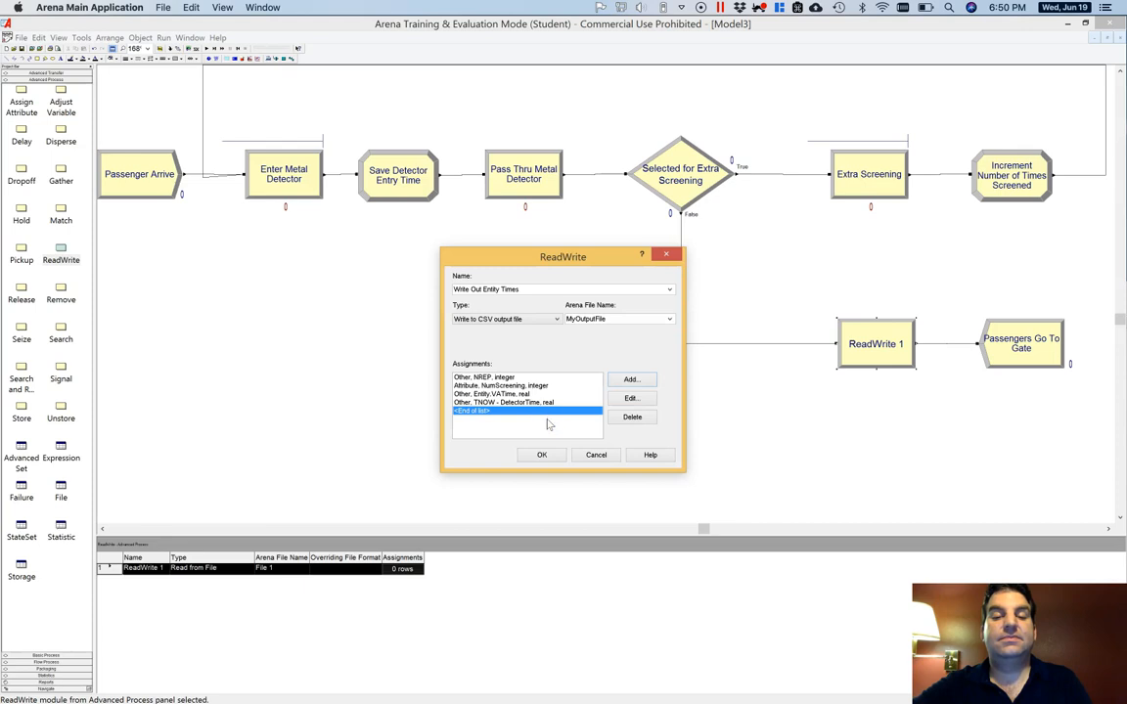
click(542, 456)
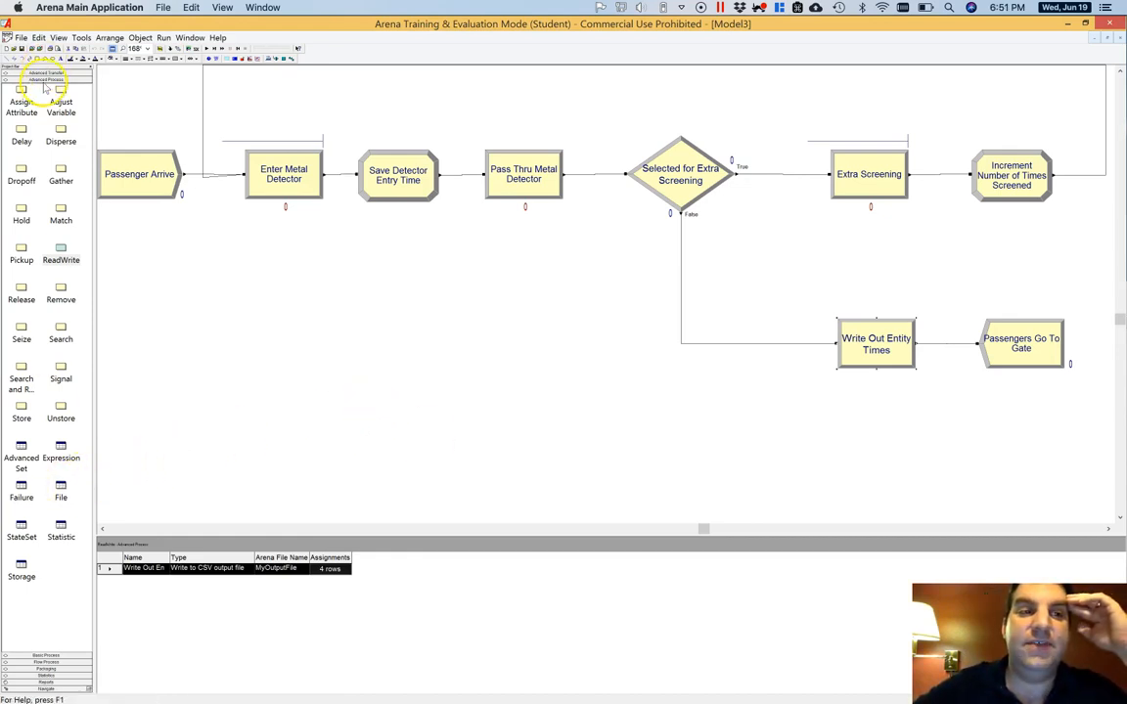
Open the MyOutputFile entry of the File data module for editing and set its access type to CSV Output File (*.csv, *.txt)
click(60, 489)
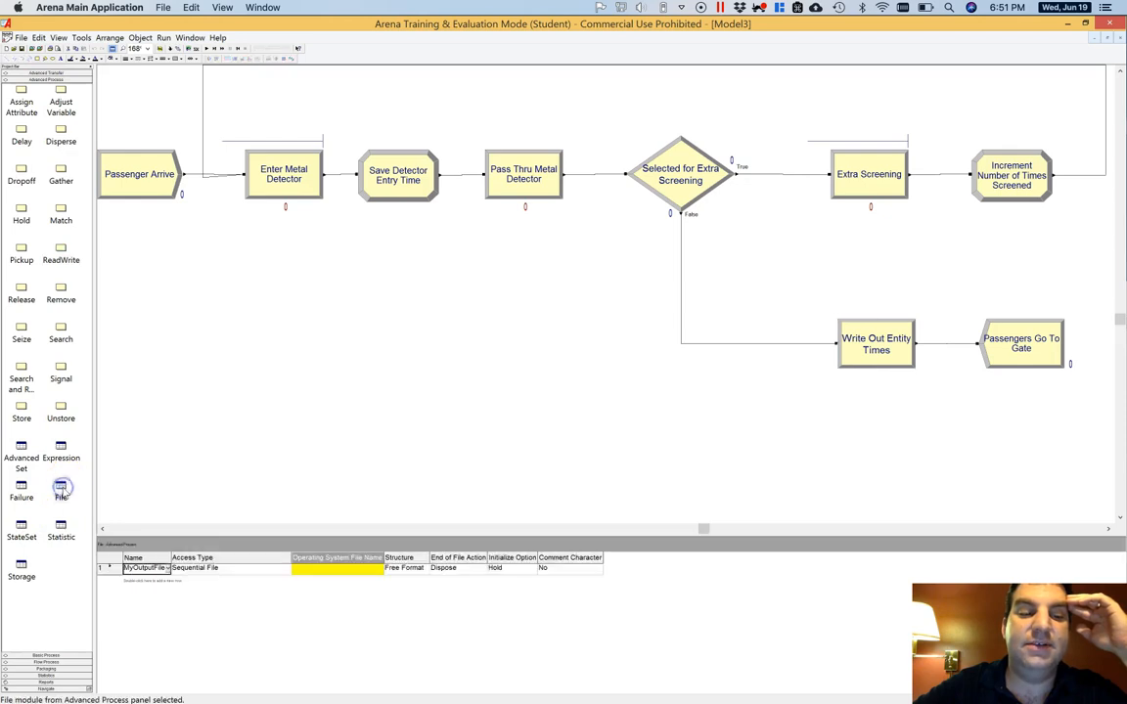
right_click(155, 568)
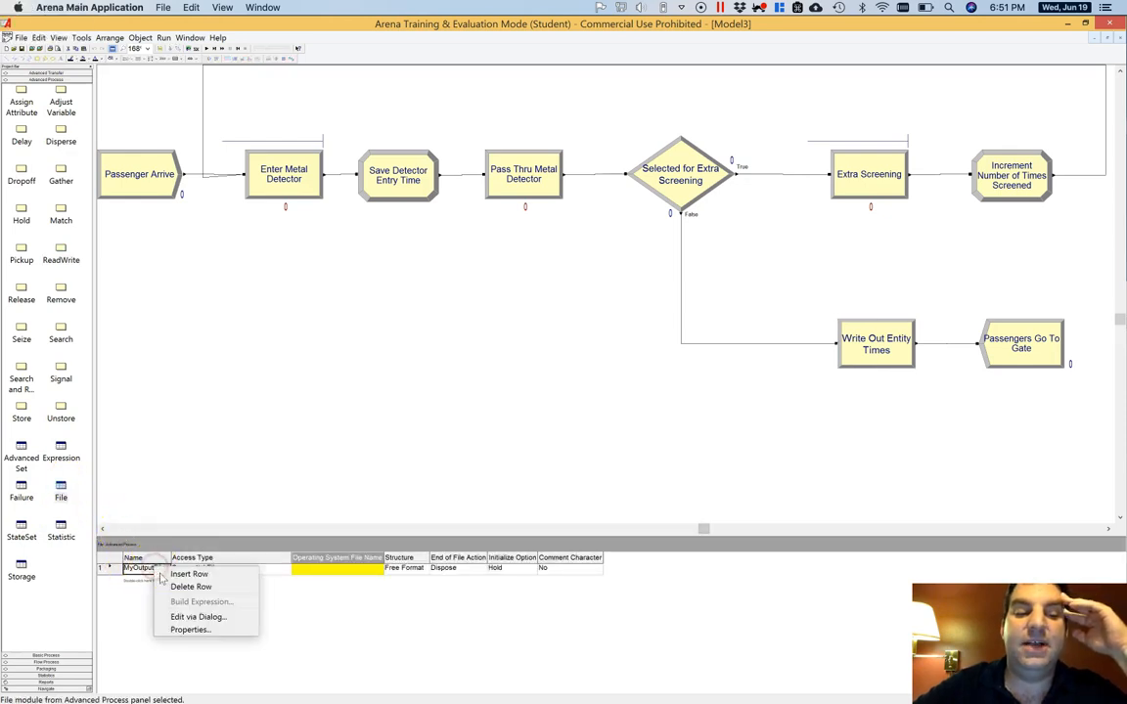
click(217, 618)
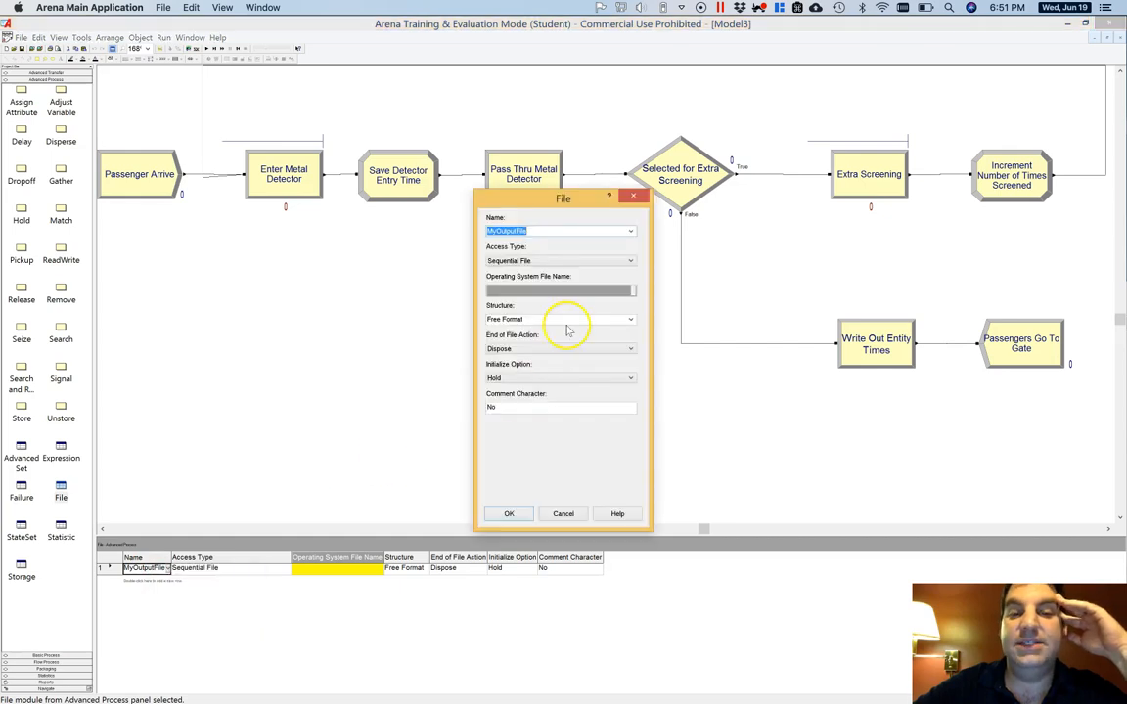
click(631, 261)
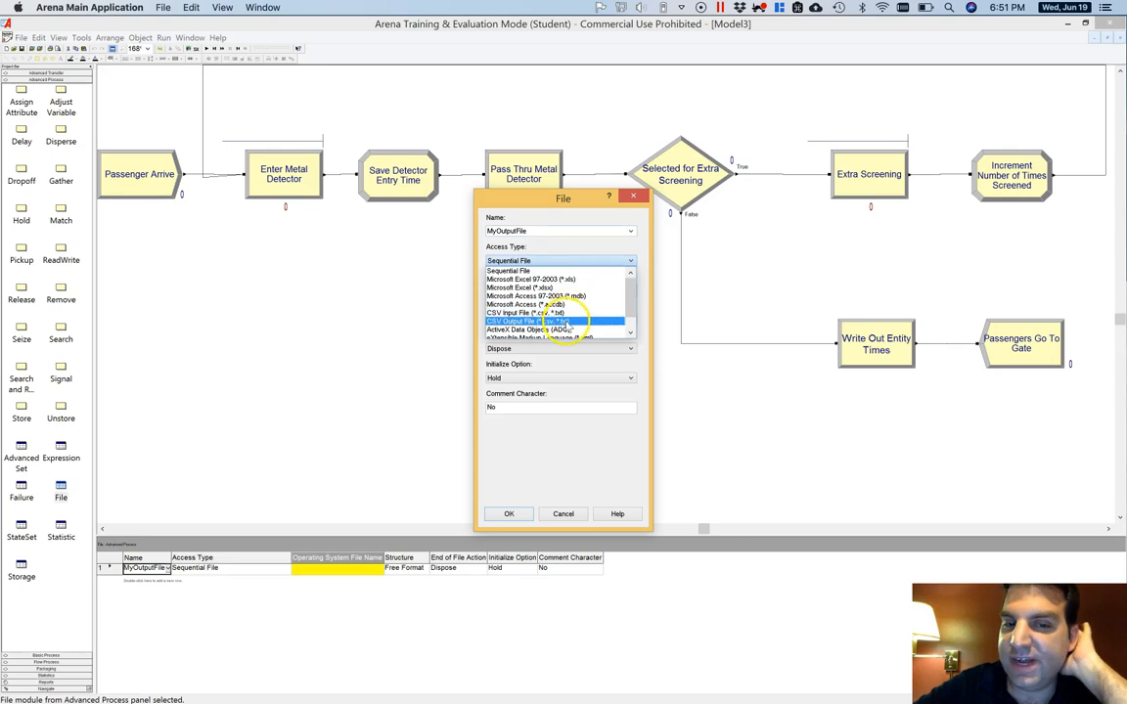
click(566, 321)
Set the operating system file for MyOutputFile to passenger_time_output.csv in the test folder on the Desktop
click(632, 288)
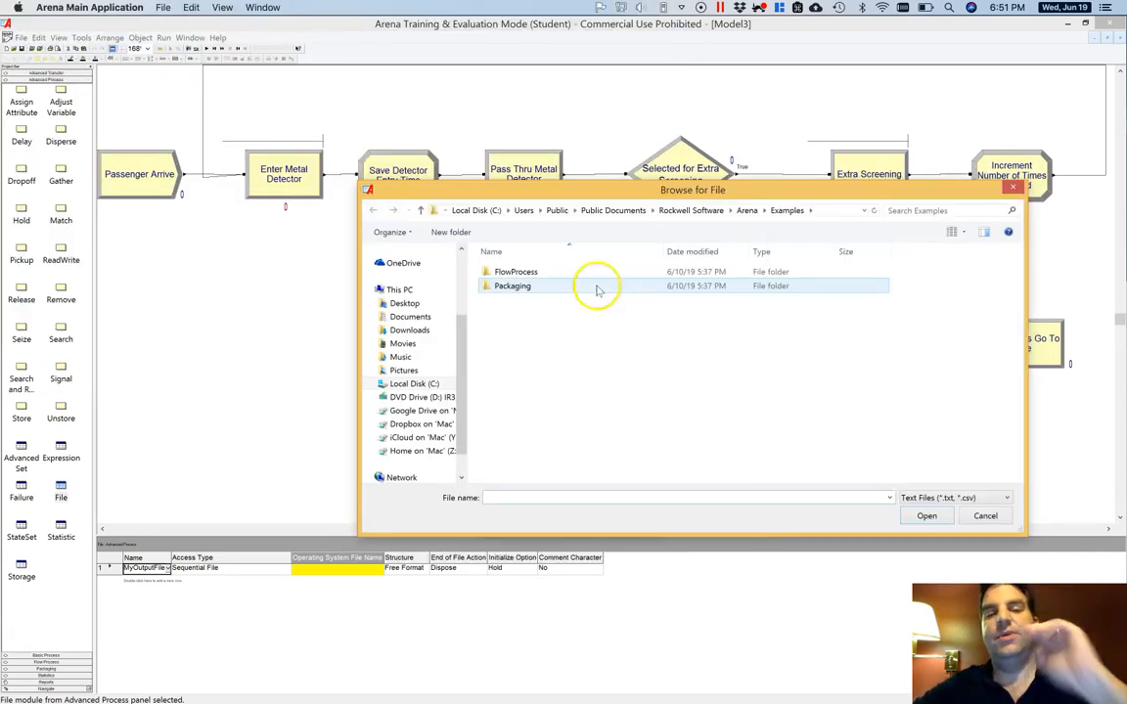
click(419, 304)
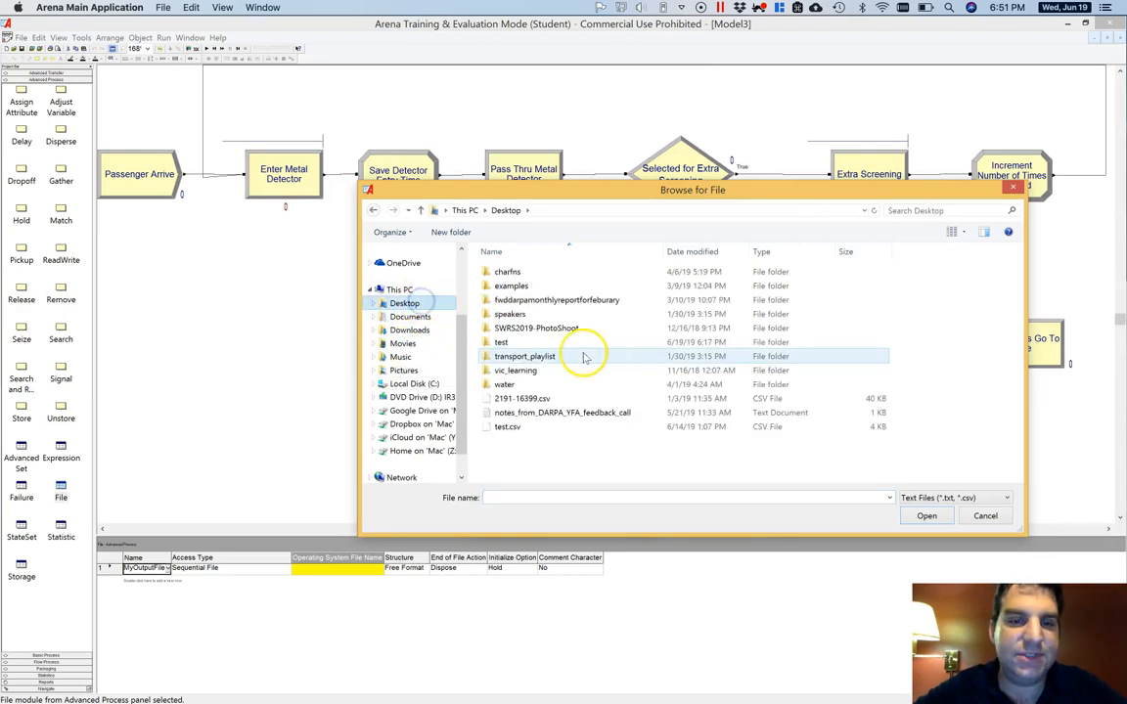
double_click(522, 341)
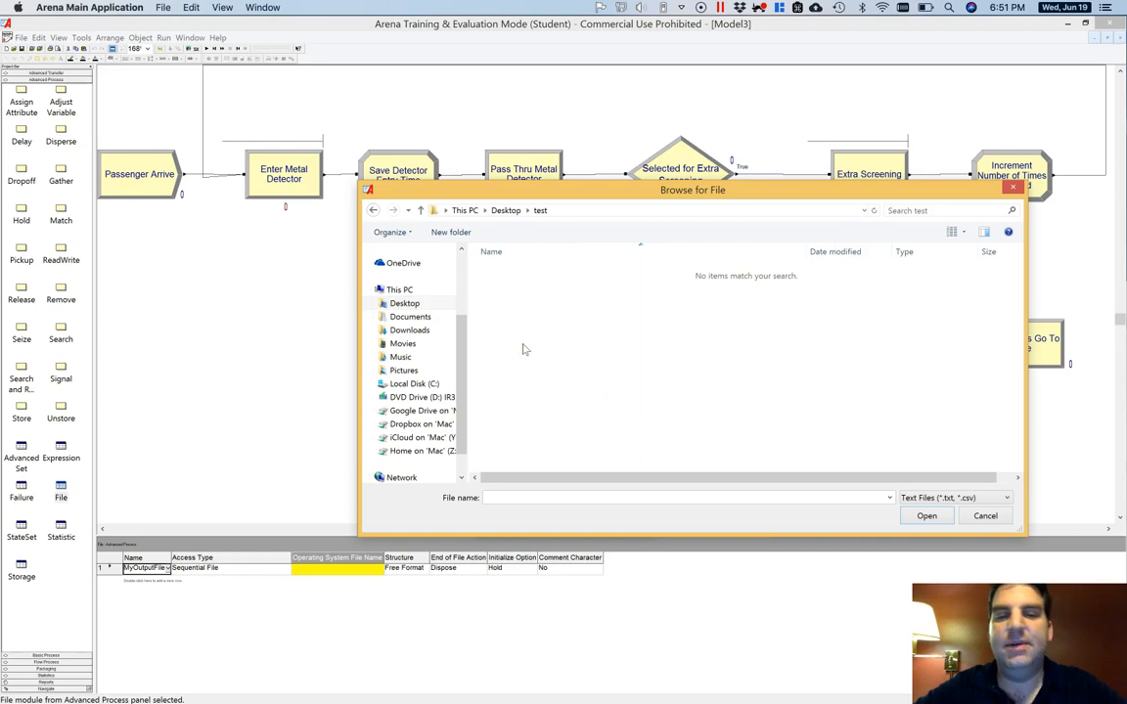
click(523, 498)
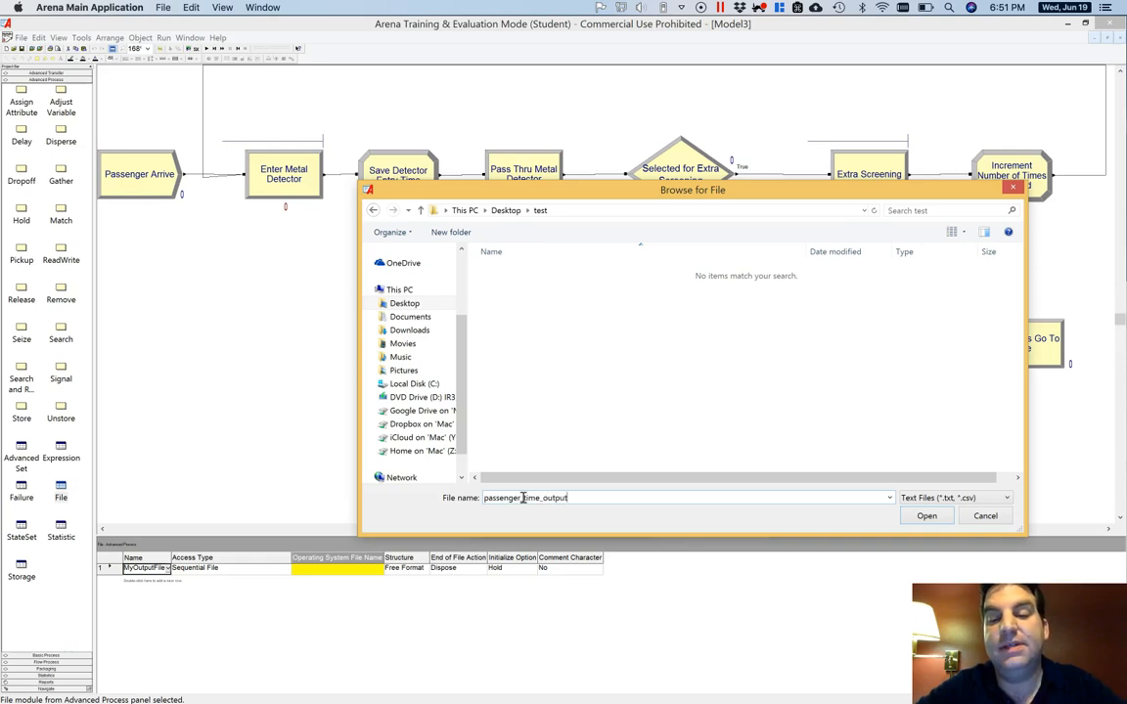
click(663, 529)
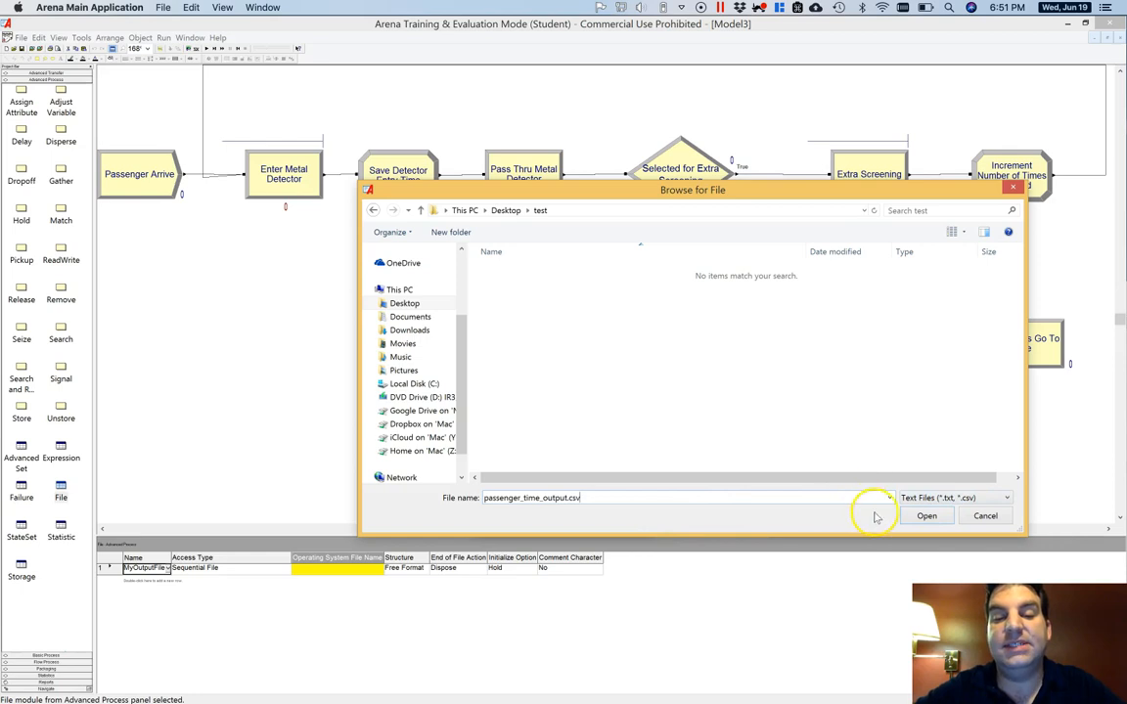
click(927, 515)
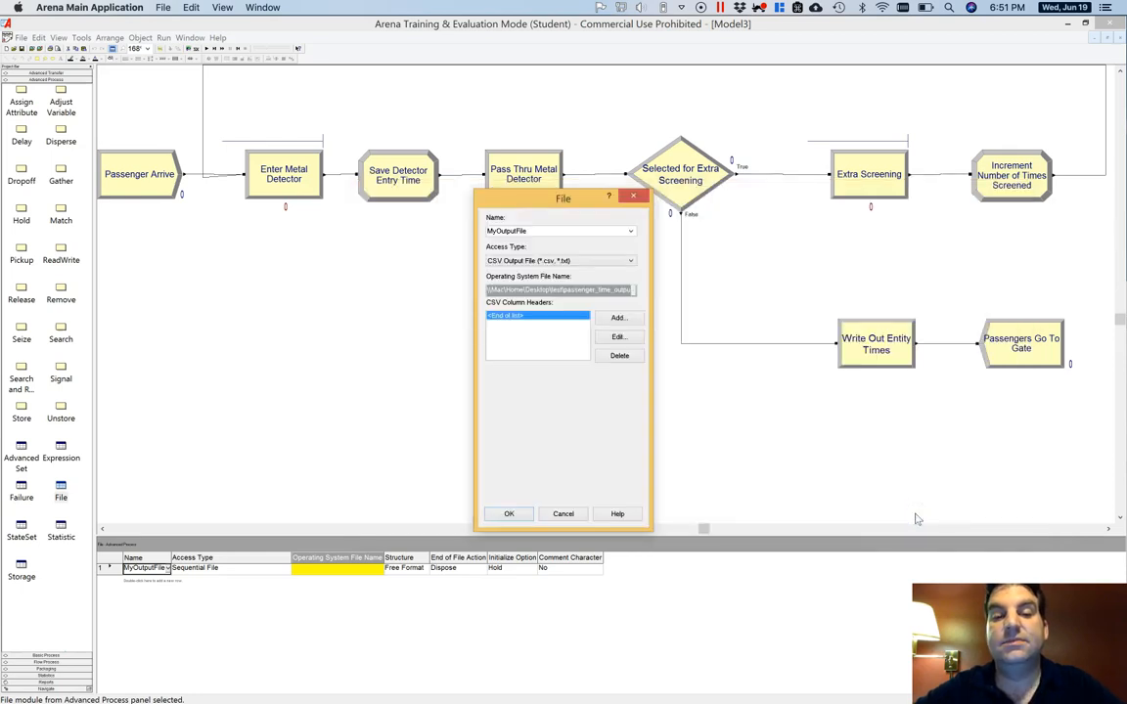
click(520, 357)
click(499, 315)
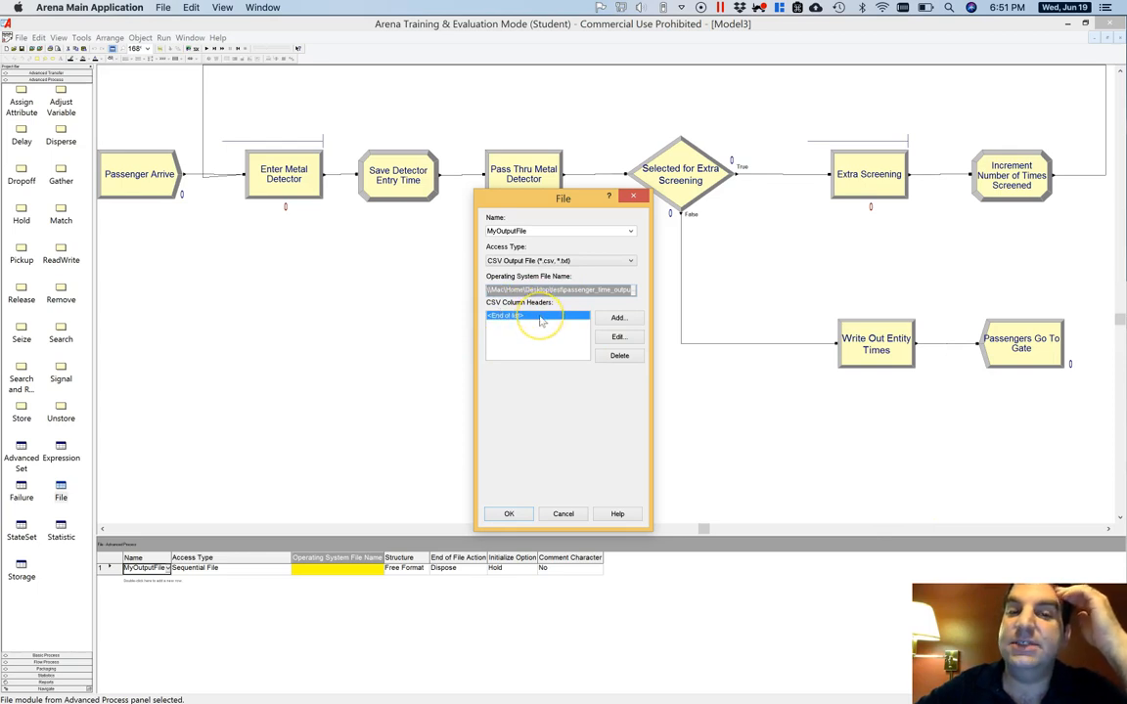
Add the CSV column headers Replication and NumScreening to MyOutputFile
click(618, 317)
click(622, 351)
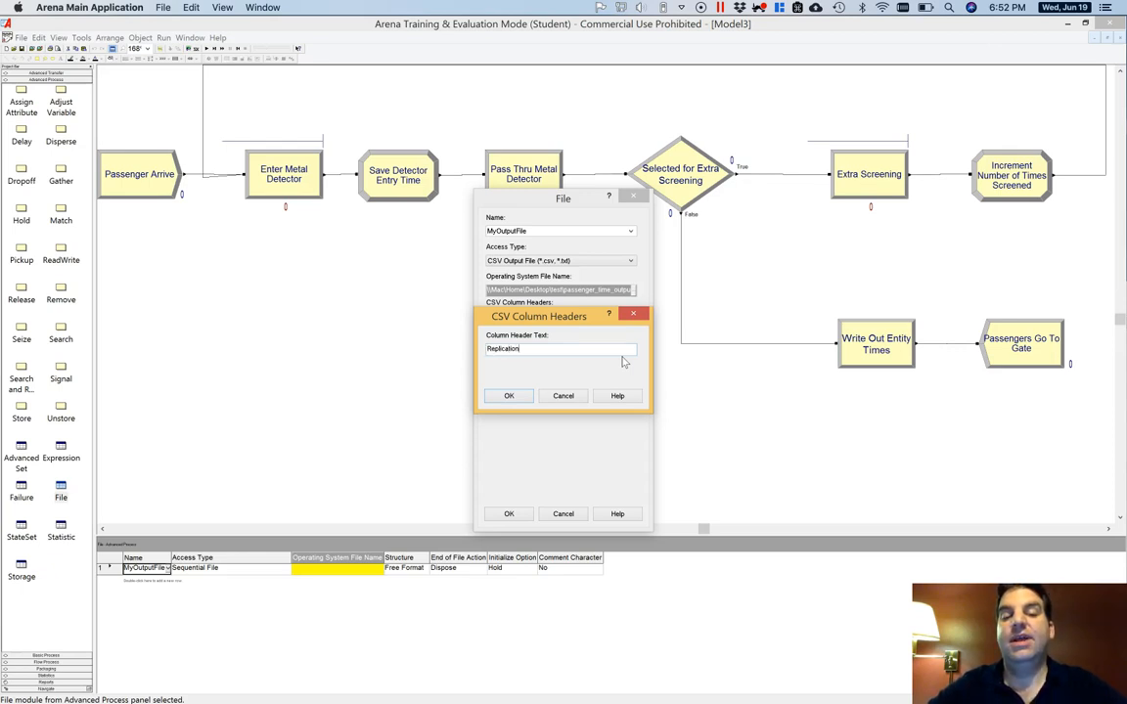
click(506, 399)
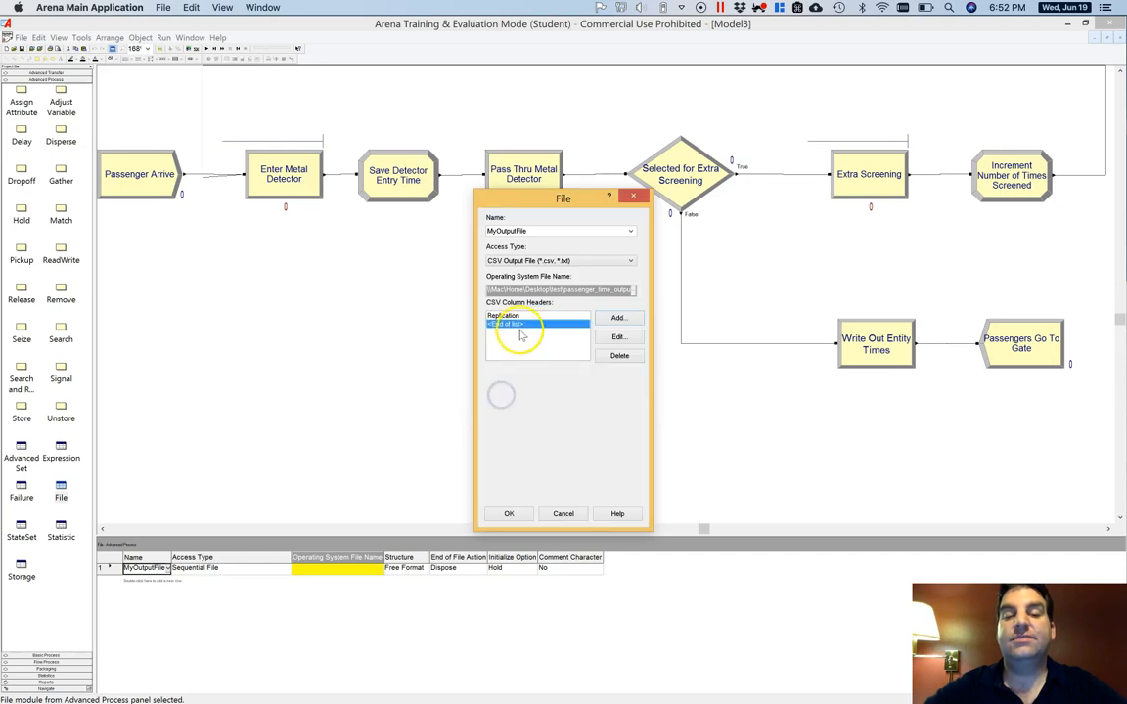
click(608, 322)
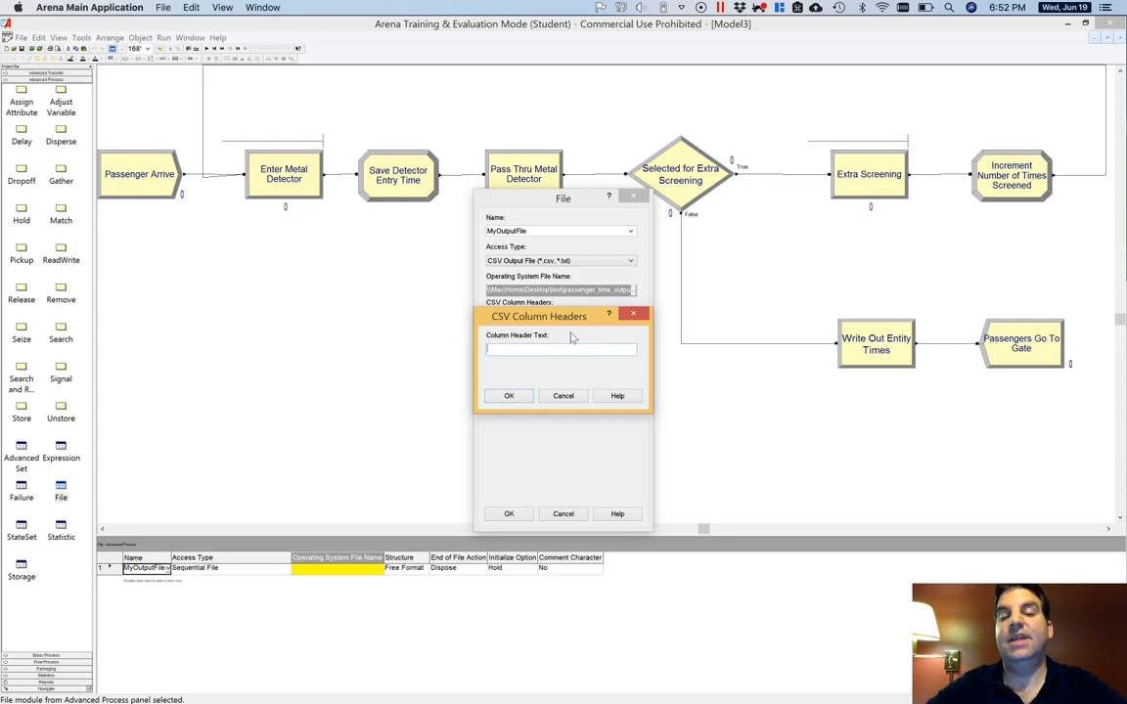
text(NumScreening)
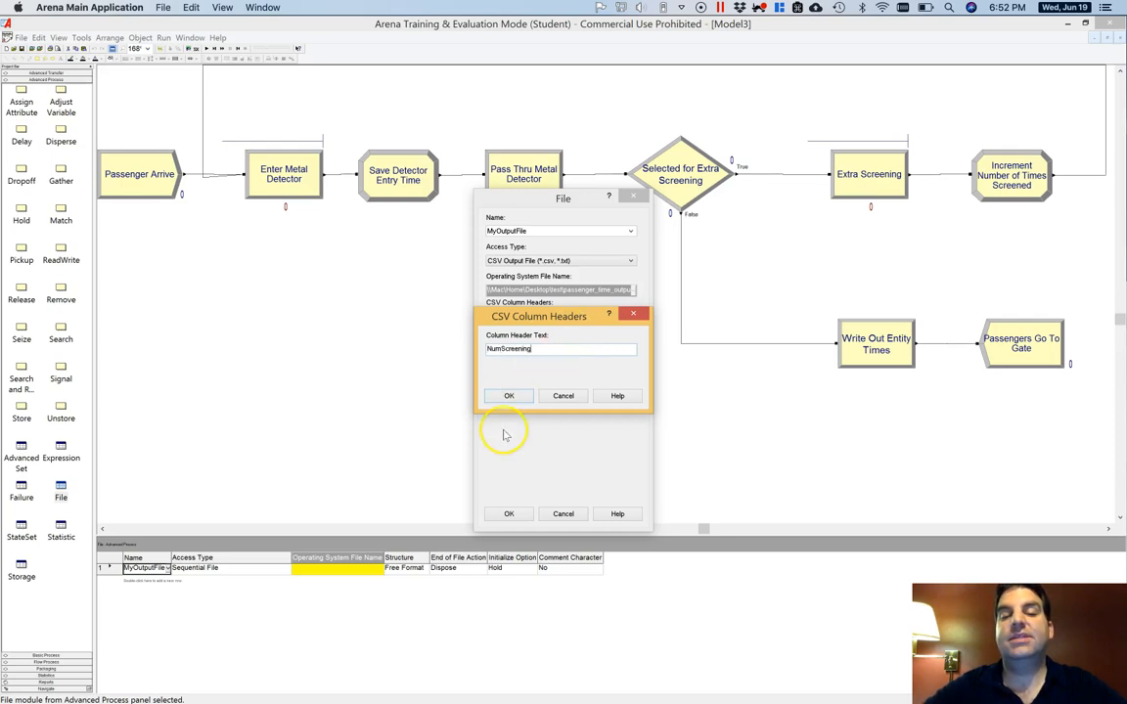
click(508, 395)
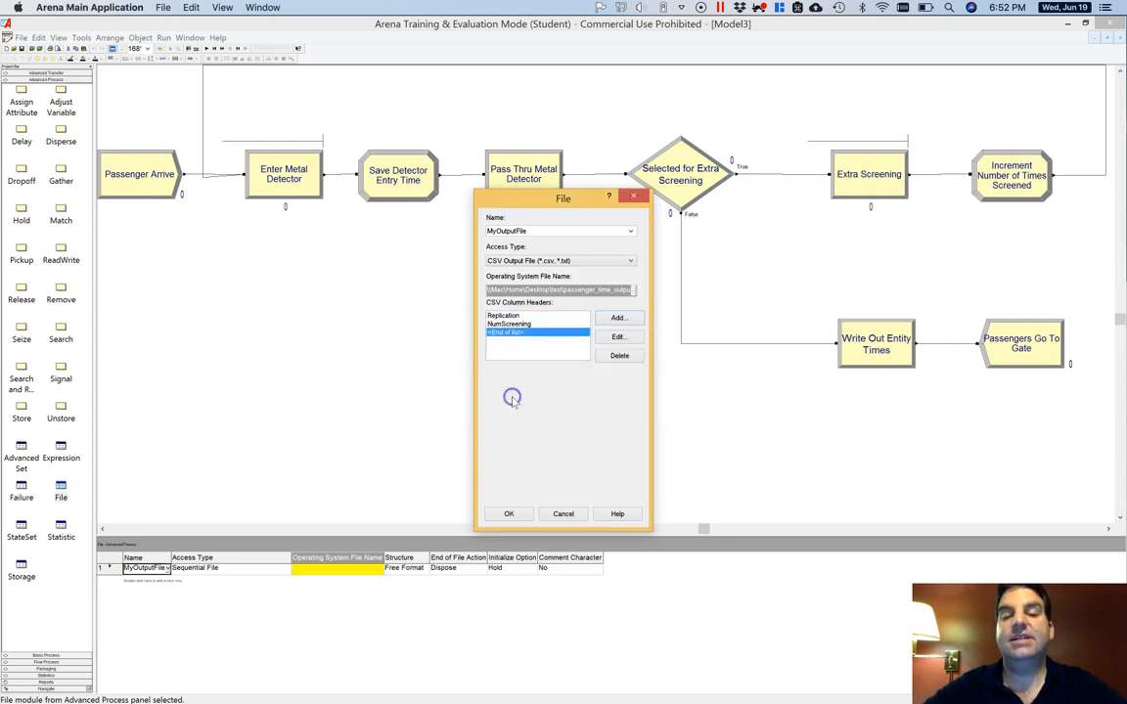
Add the CSV column headers Detector Time and Passage Time to MyOutputFile and accept the file definition
click(618, 317)
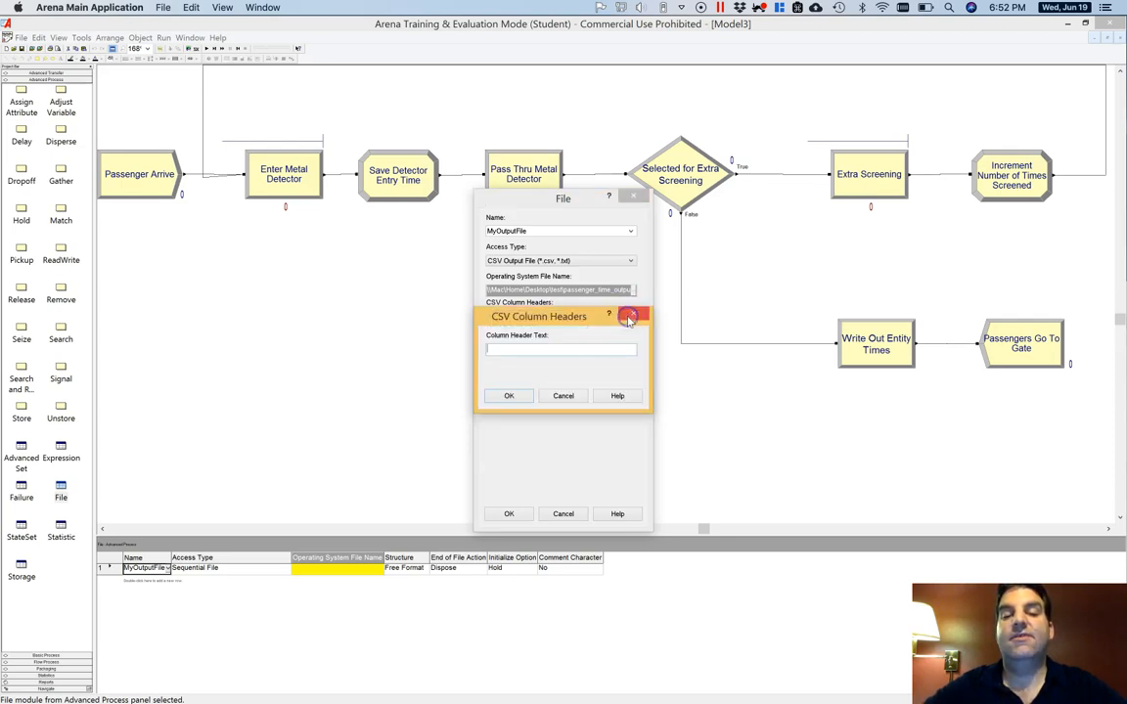
click(522, 397)
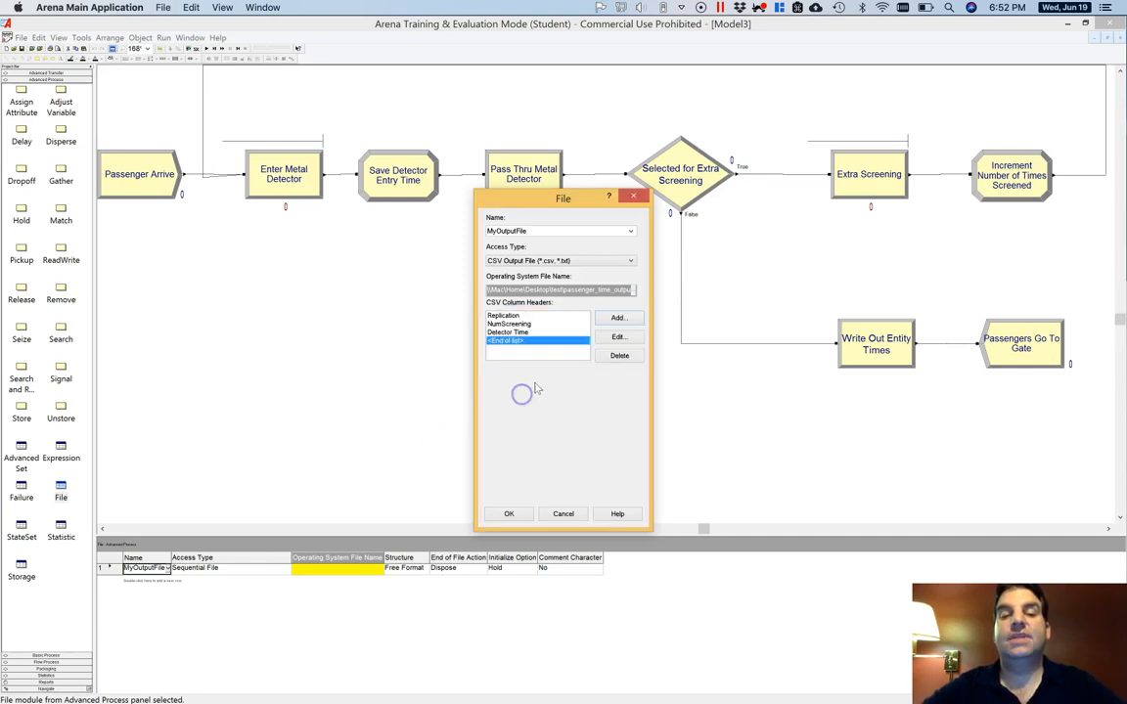
click(631, 313)
text(Passage Time)
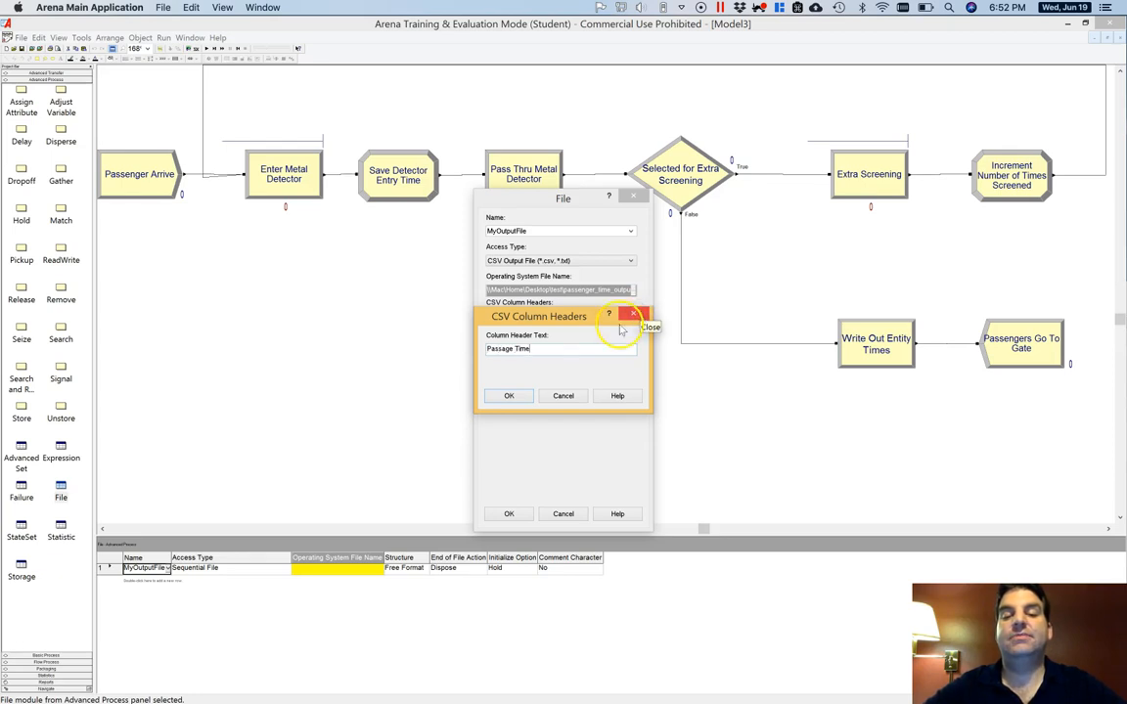
click(505, 396)
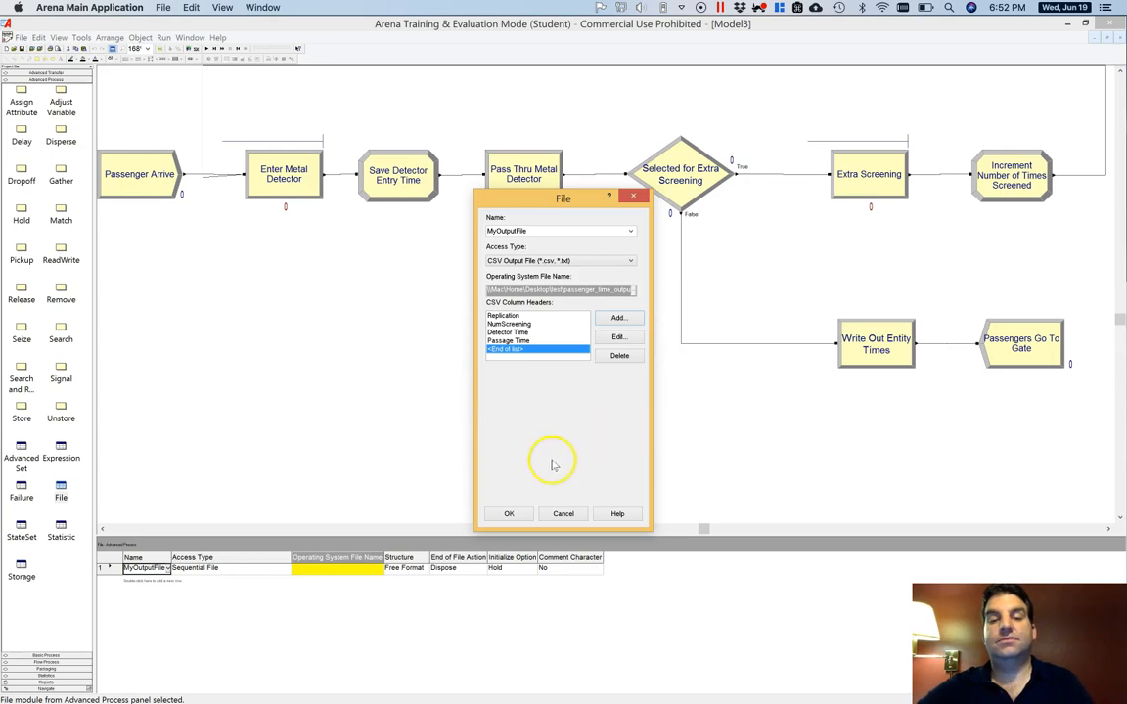
click(510, 514)
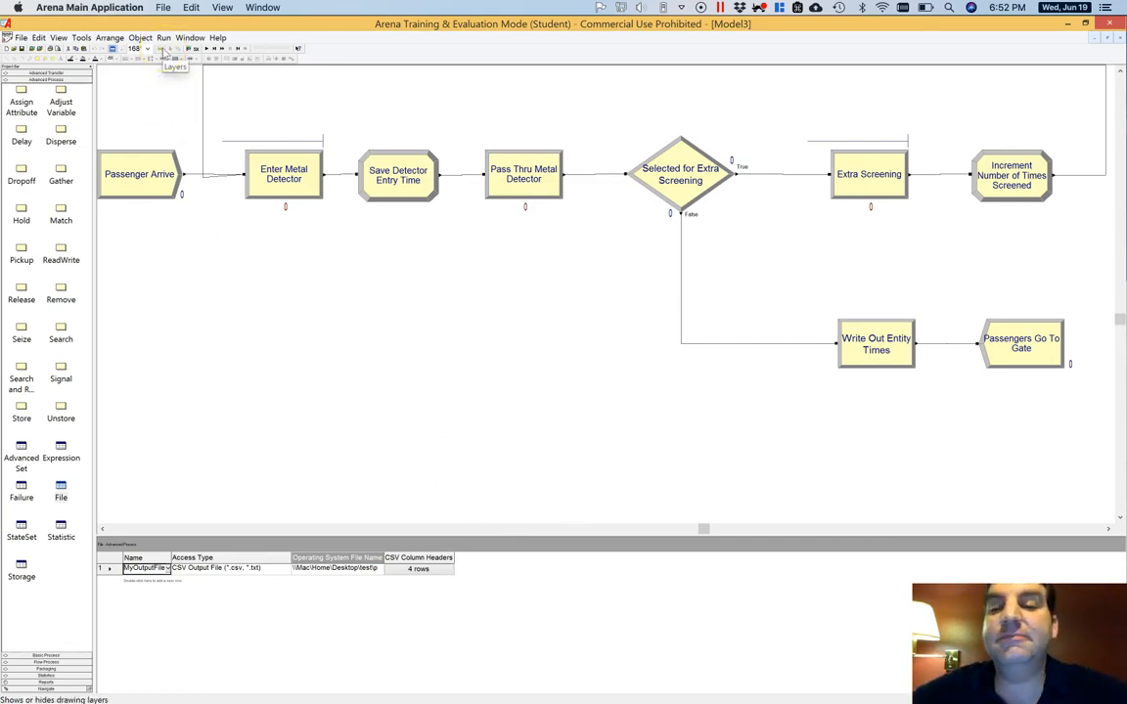
In the run setup, set the replication length to 1 day and the hours per day to 9
click(163, 37)
click(176, 174)
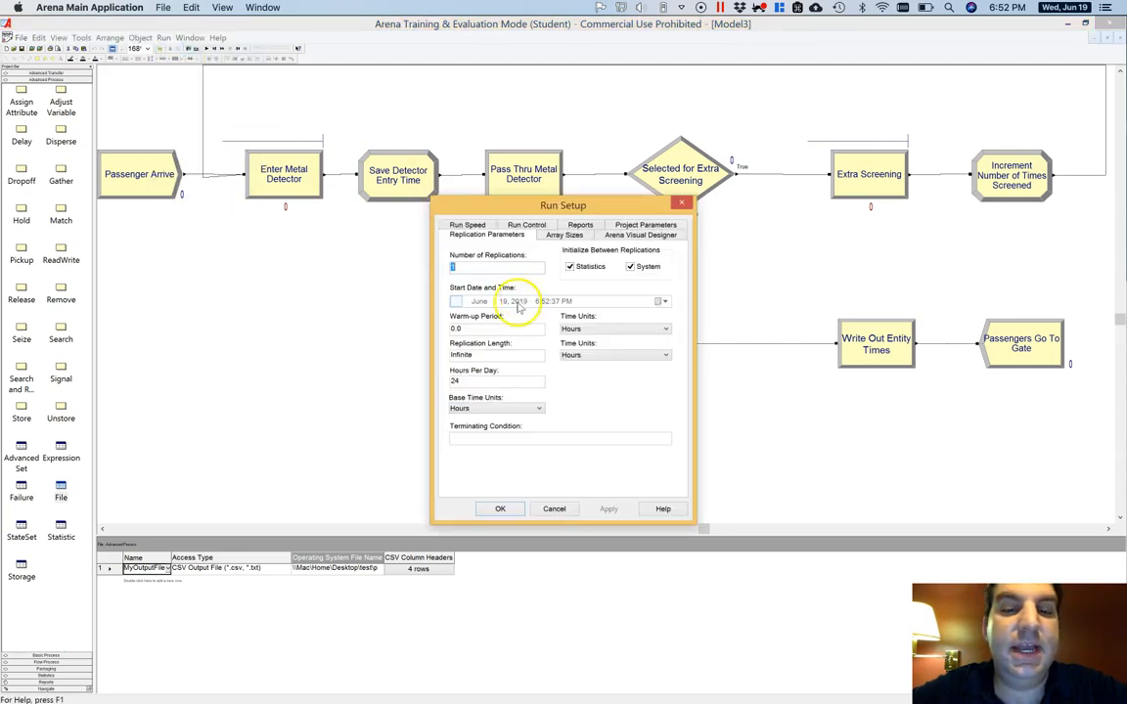
double_click(504, 354)
text(1)
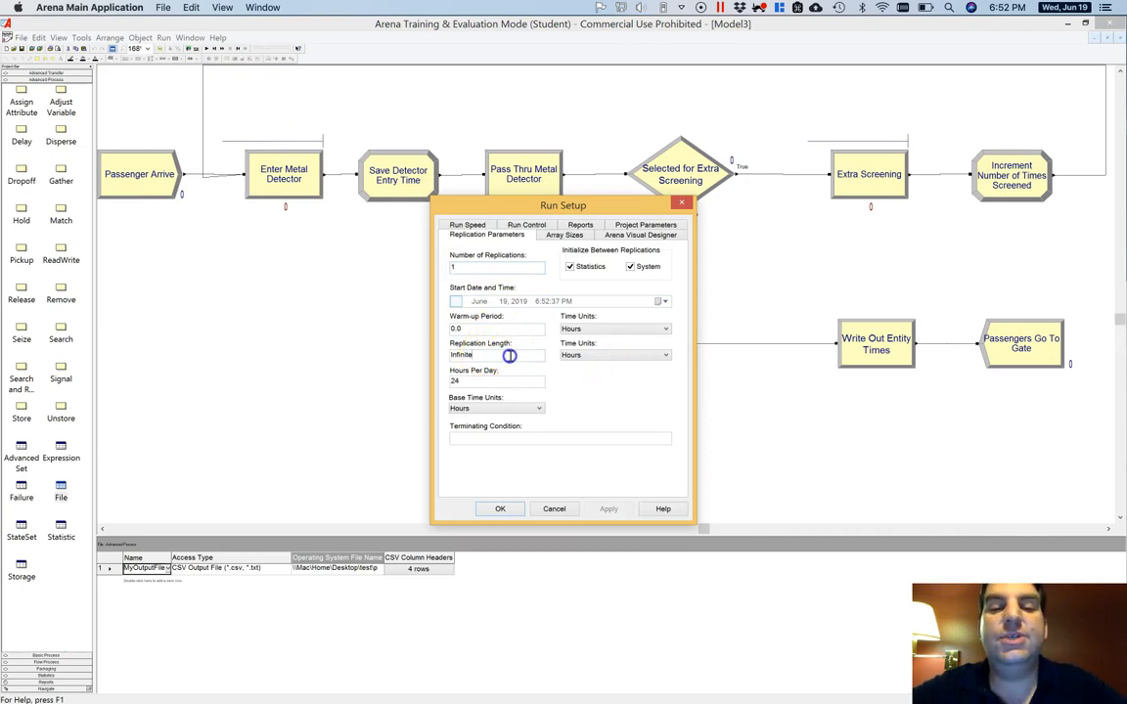
click(582, 356)
click(572, 360)
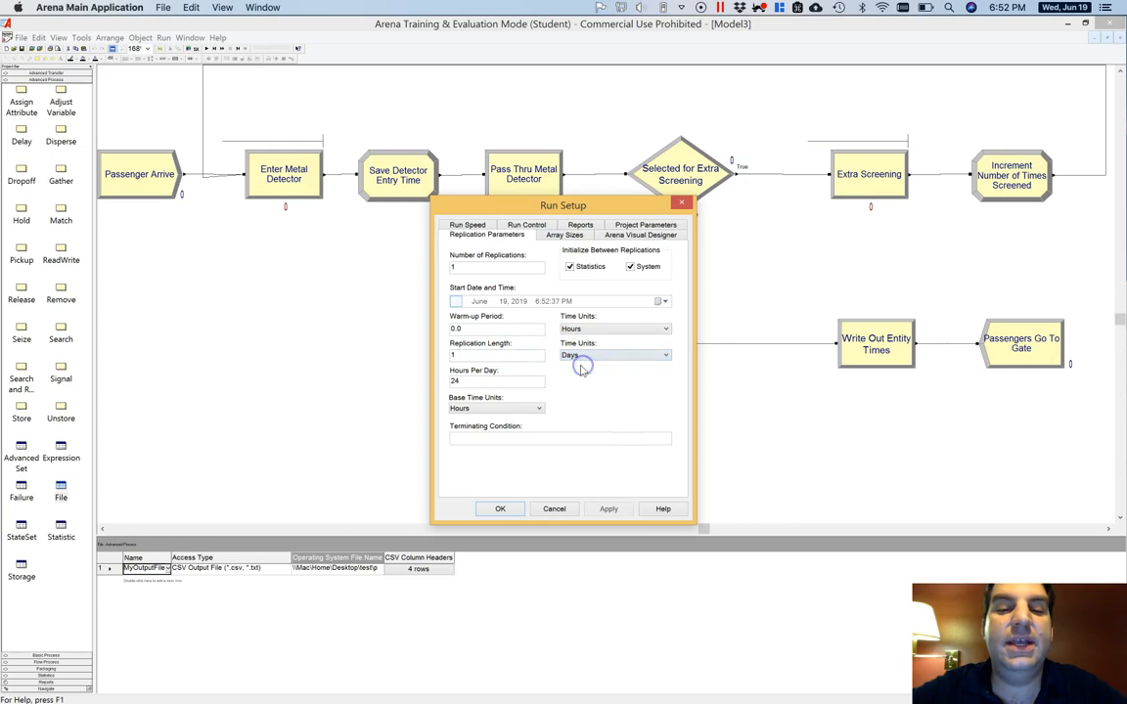
double_click(482, 382)
text(8)
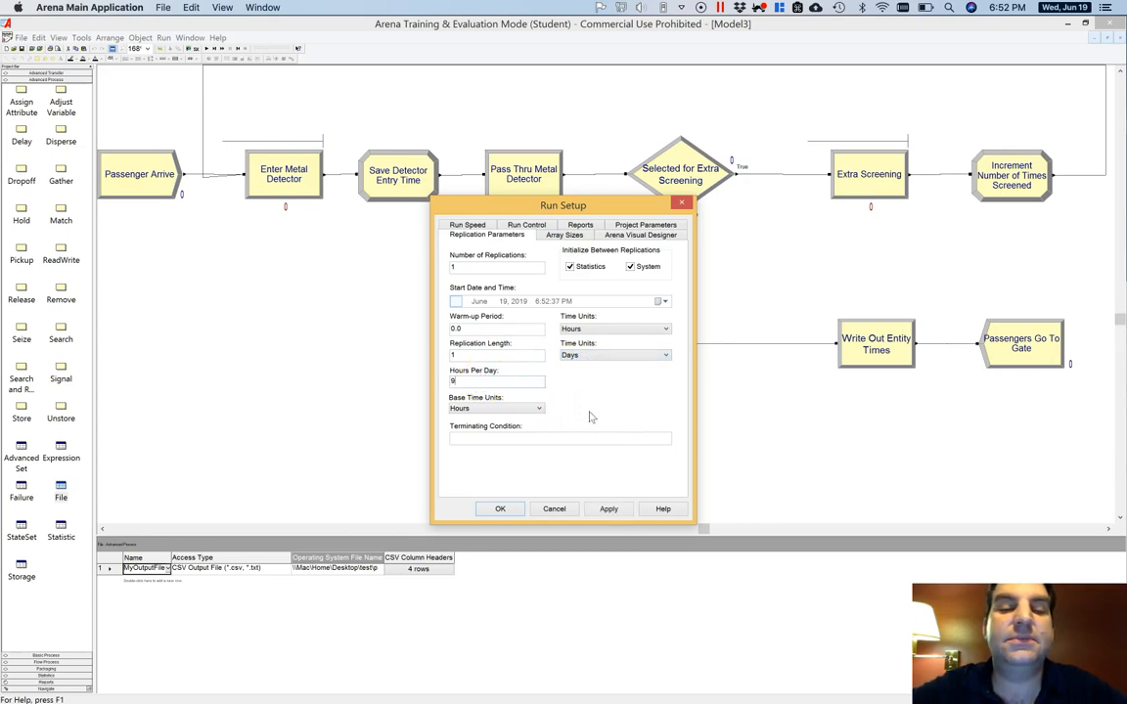
Set the number of replications to 5 and the base time units to Minutes, and accept the run setup
double_click(470, 264)
text(5)
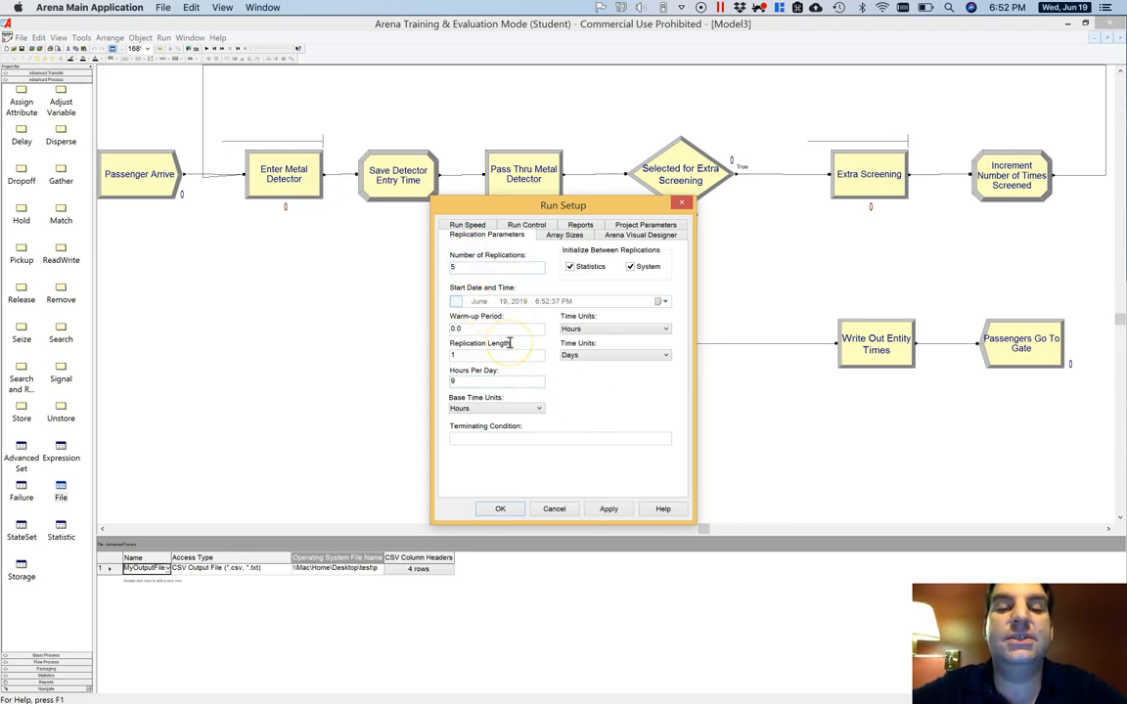
click(501, 509)
click(539, 407)
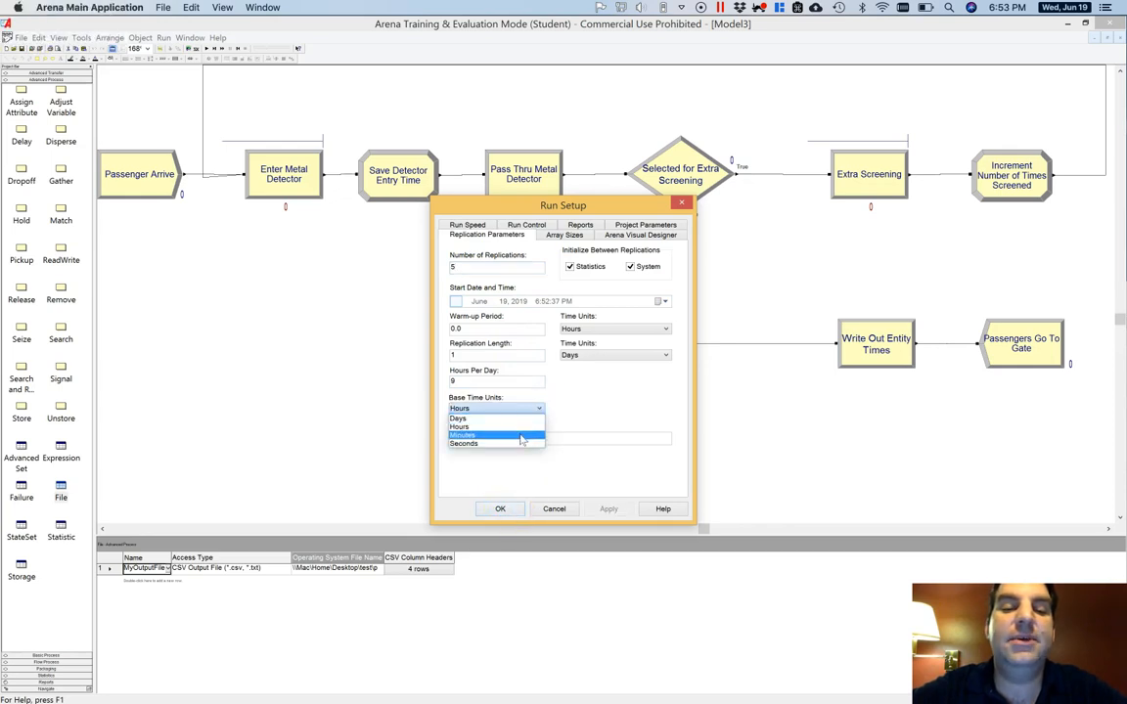
click(525, 435)
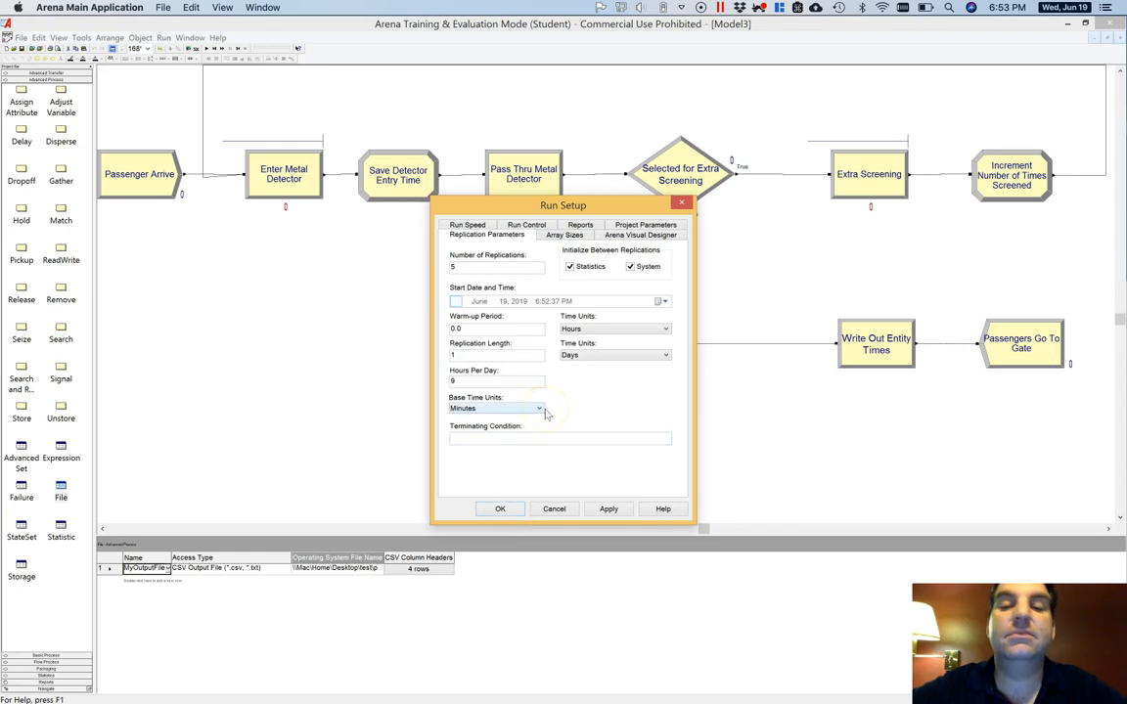
click(501, 510)
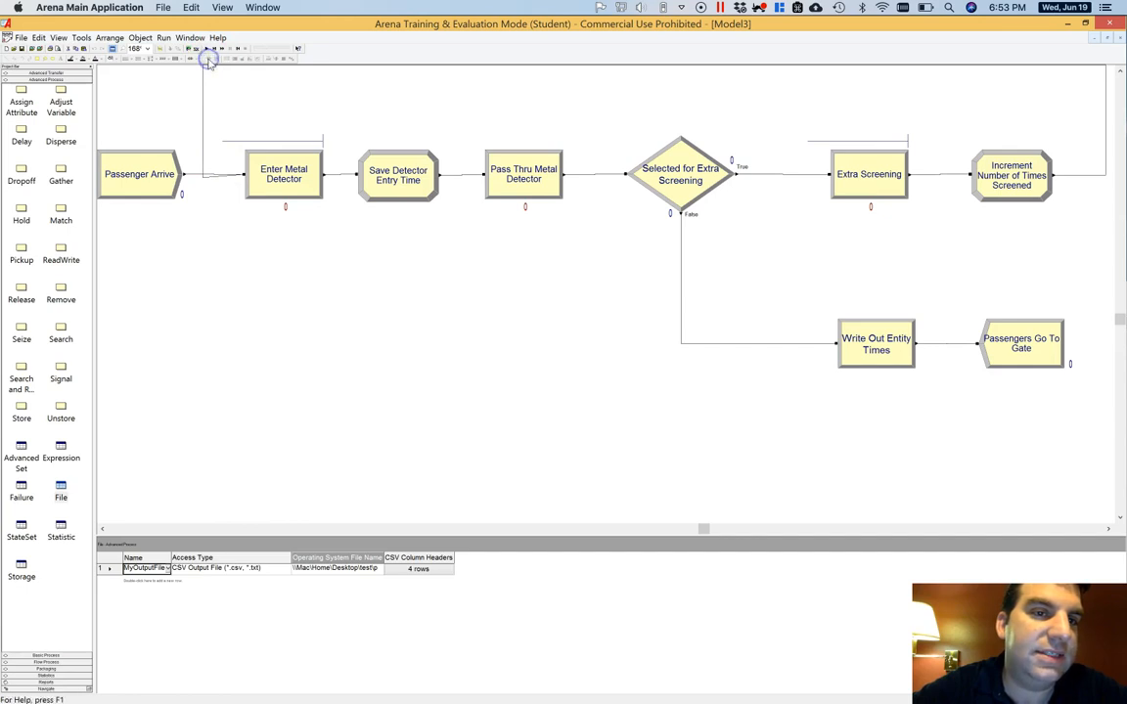
Configure a new animation clock as a digital 24-hour display with a transparent background
drag(220, 247, 532, 357)
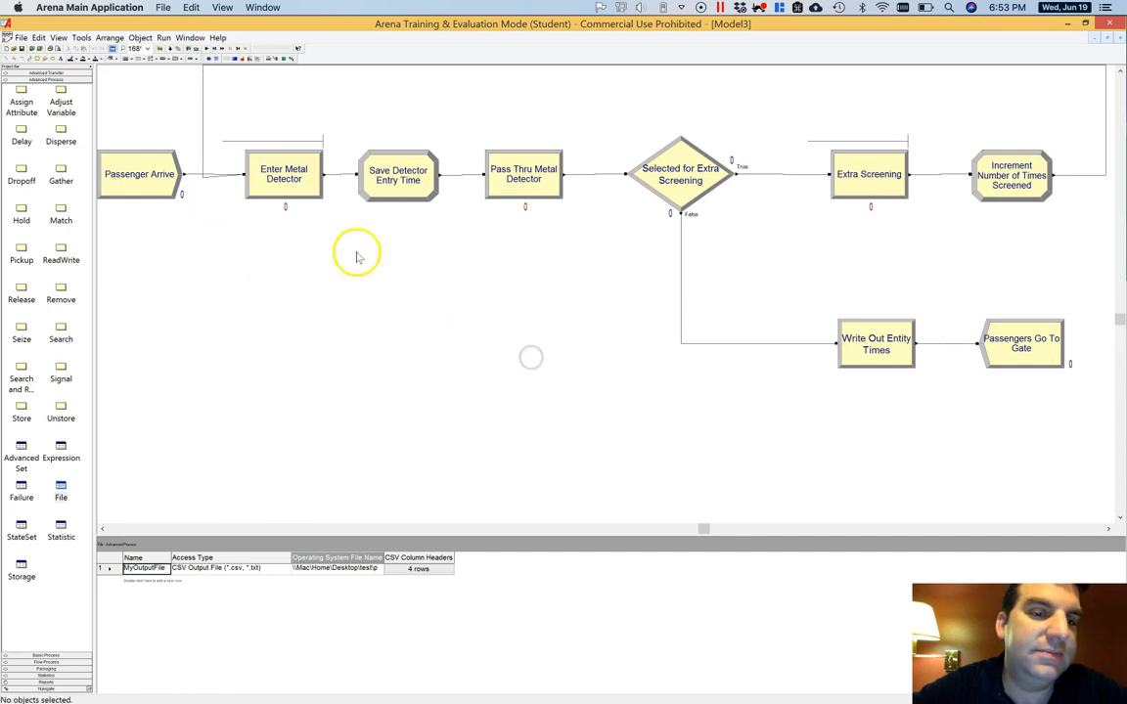
click(208, 58)
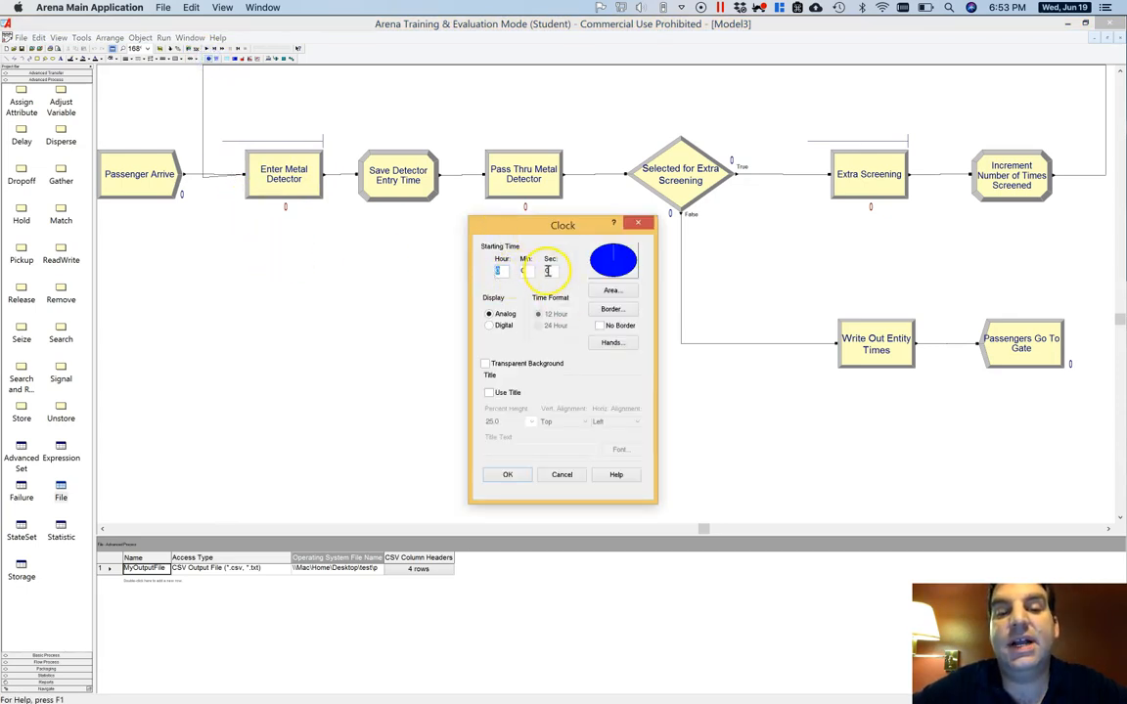
click(489, 325)
click(538, 326)
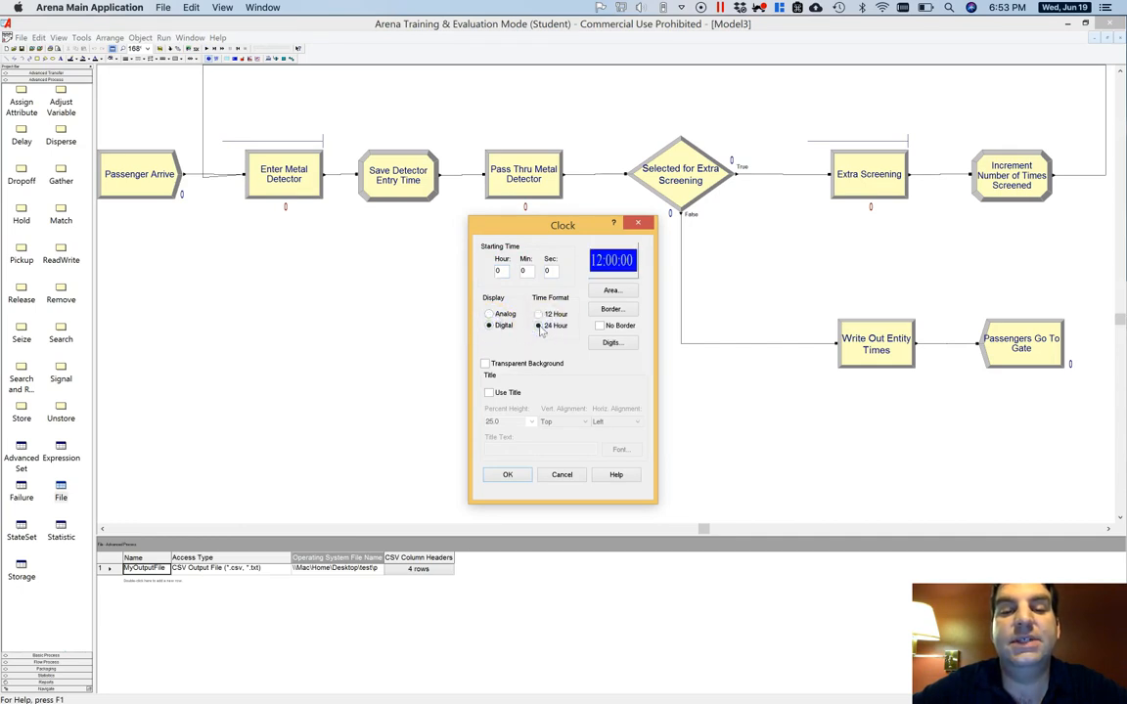
click(486, 364)
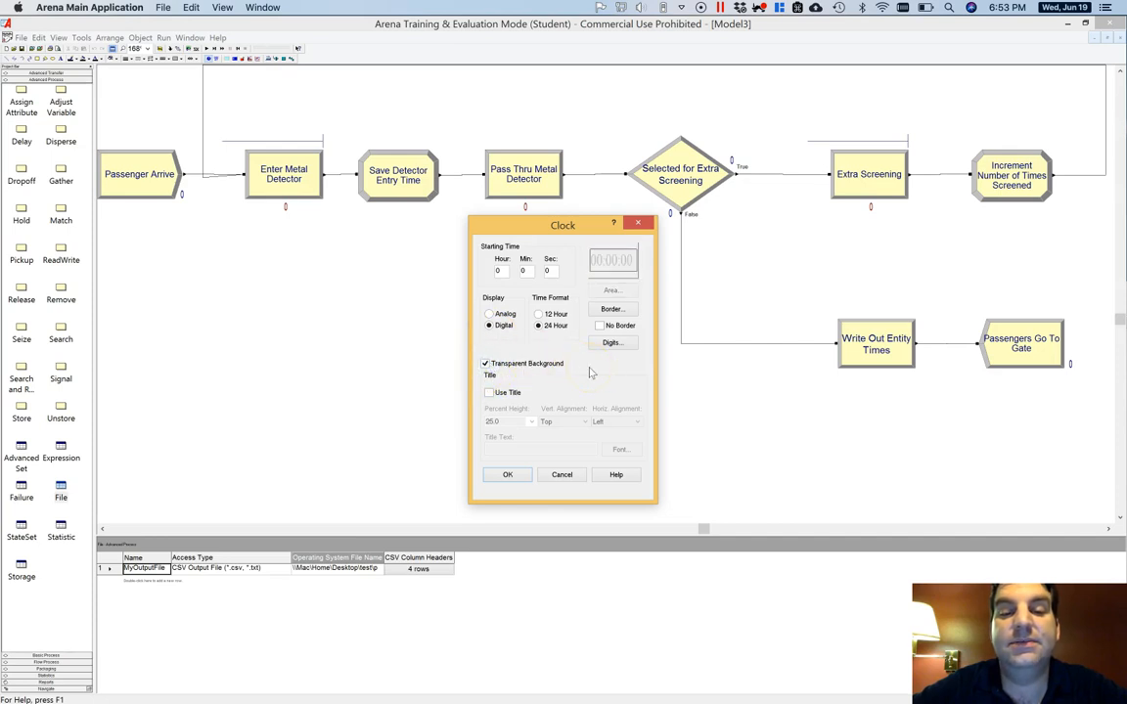
click(506, 474)
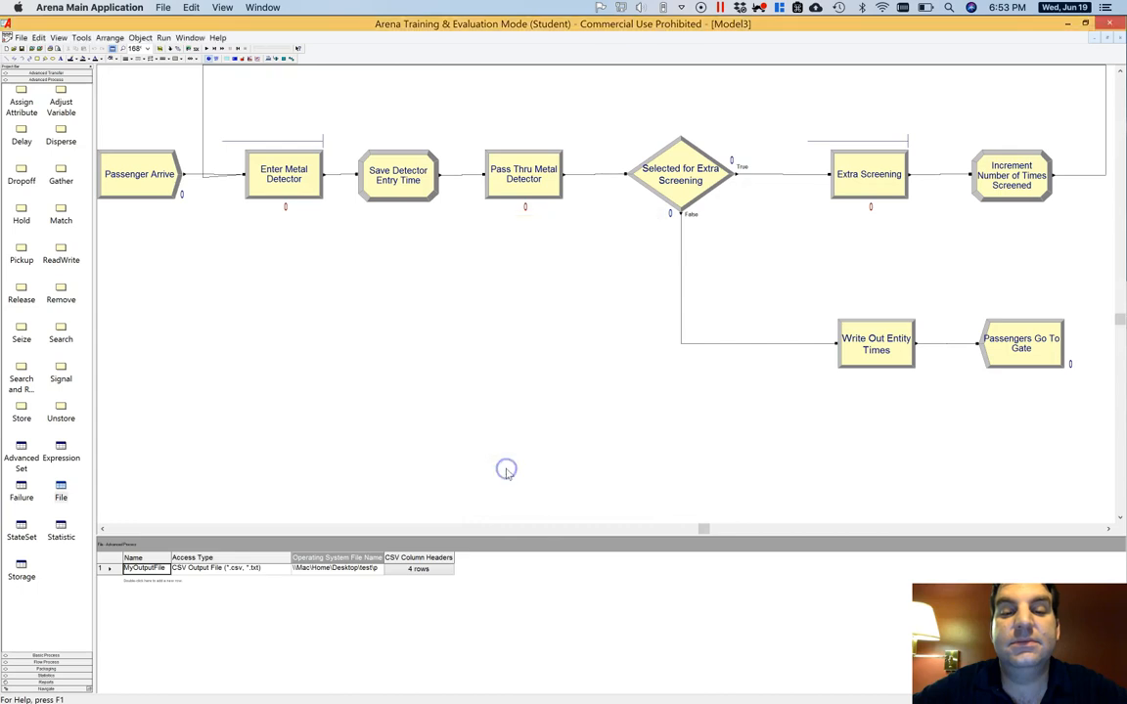
Place the clock in the empty area below the Save Detector Entry Time and Pass Thru Metal Detector modules
click(407, 258)
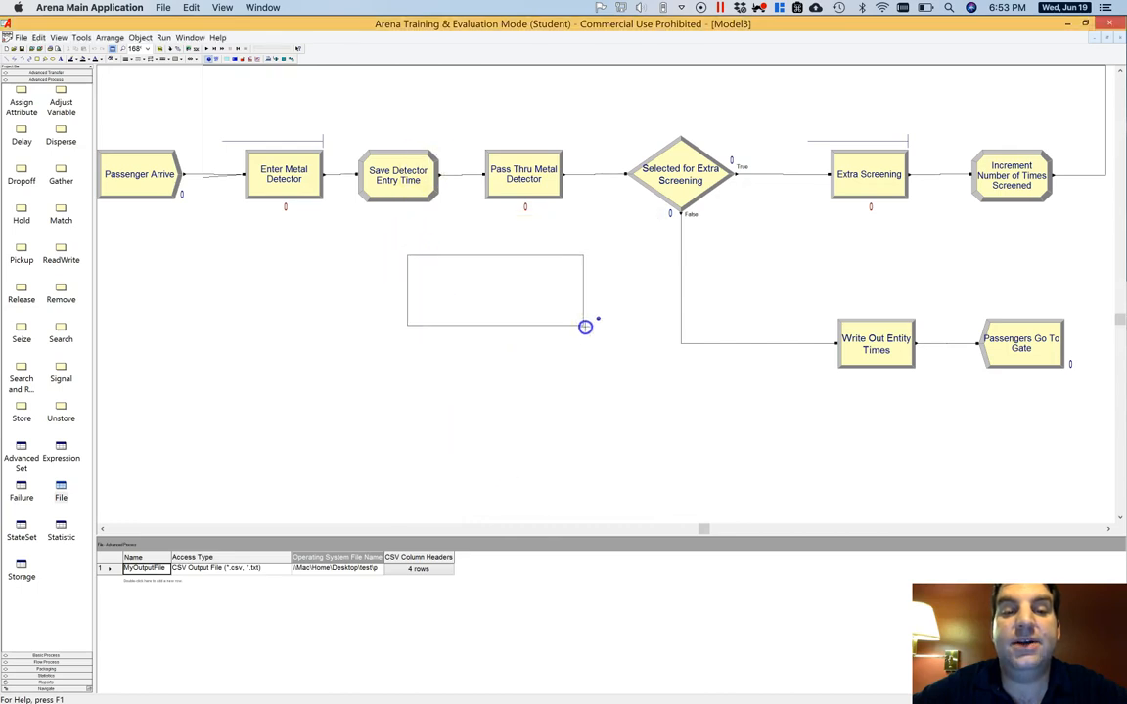
drag(585, 325, 573, 318)
click(553, 346)
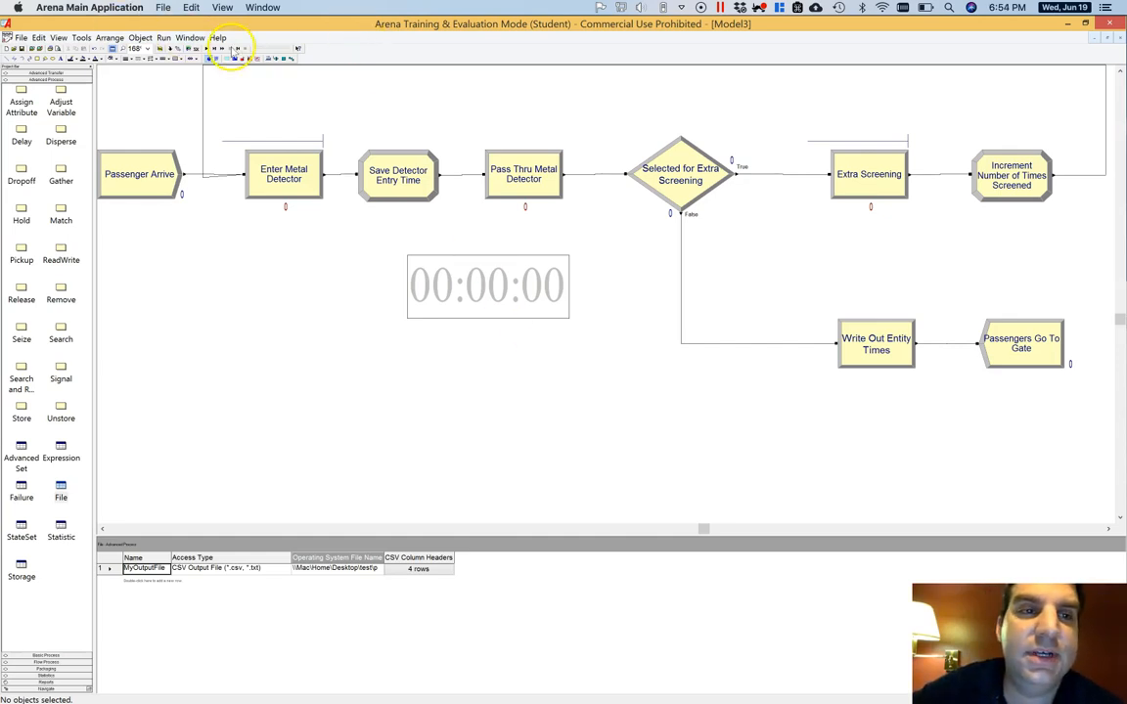
Try to run the model, review the reported error details, and close the error report
click(207, 49)
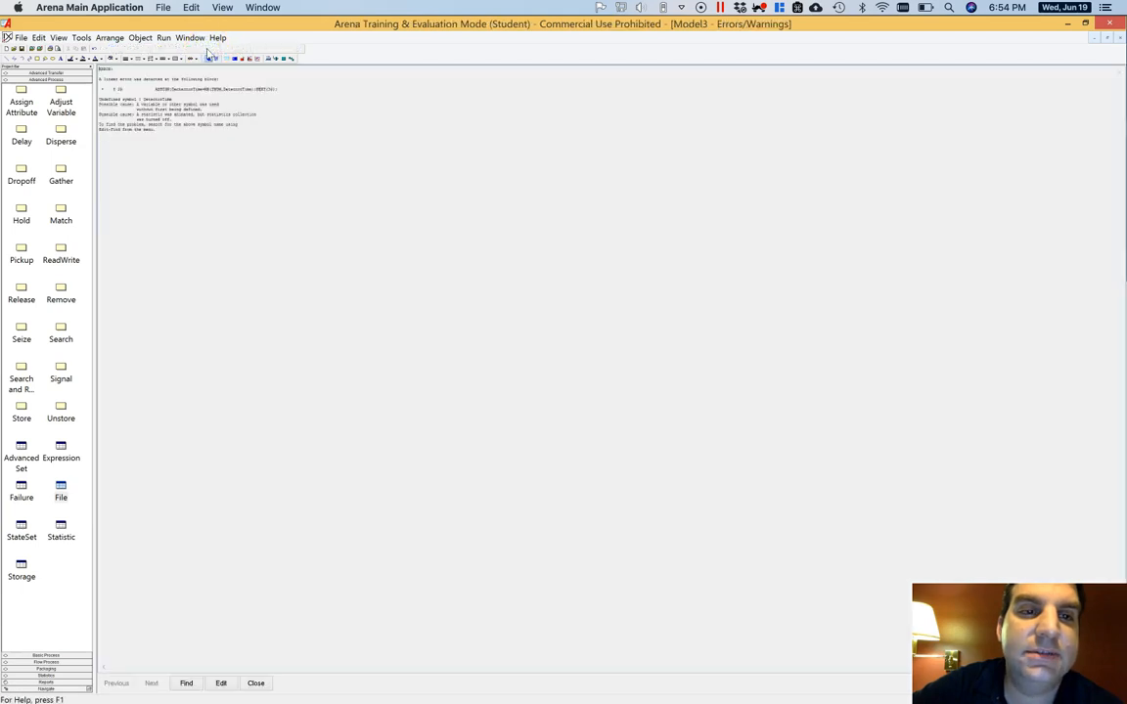
click(254, 112)
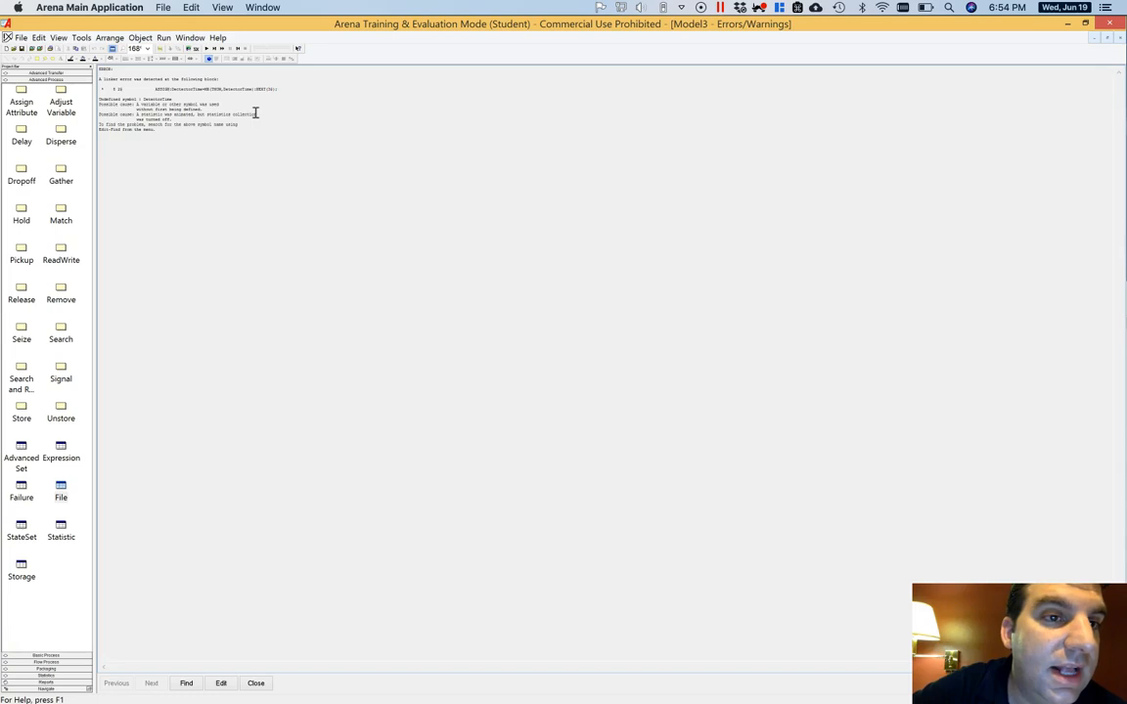
click(161, 108)
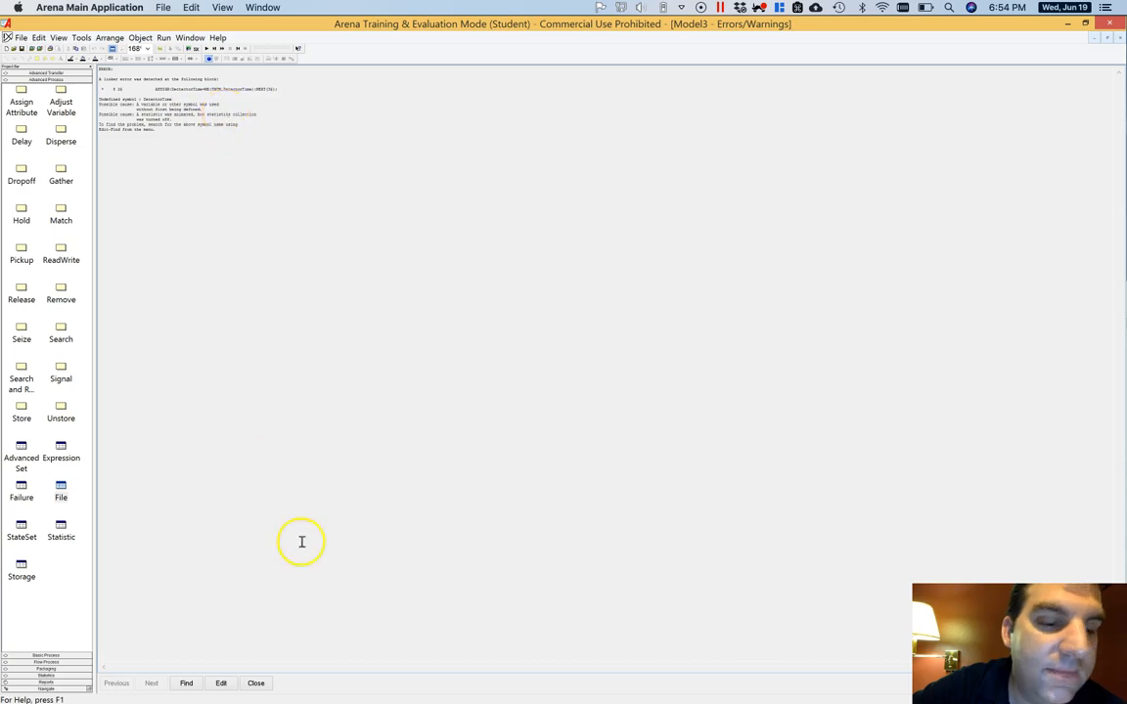
click(255, 683)
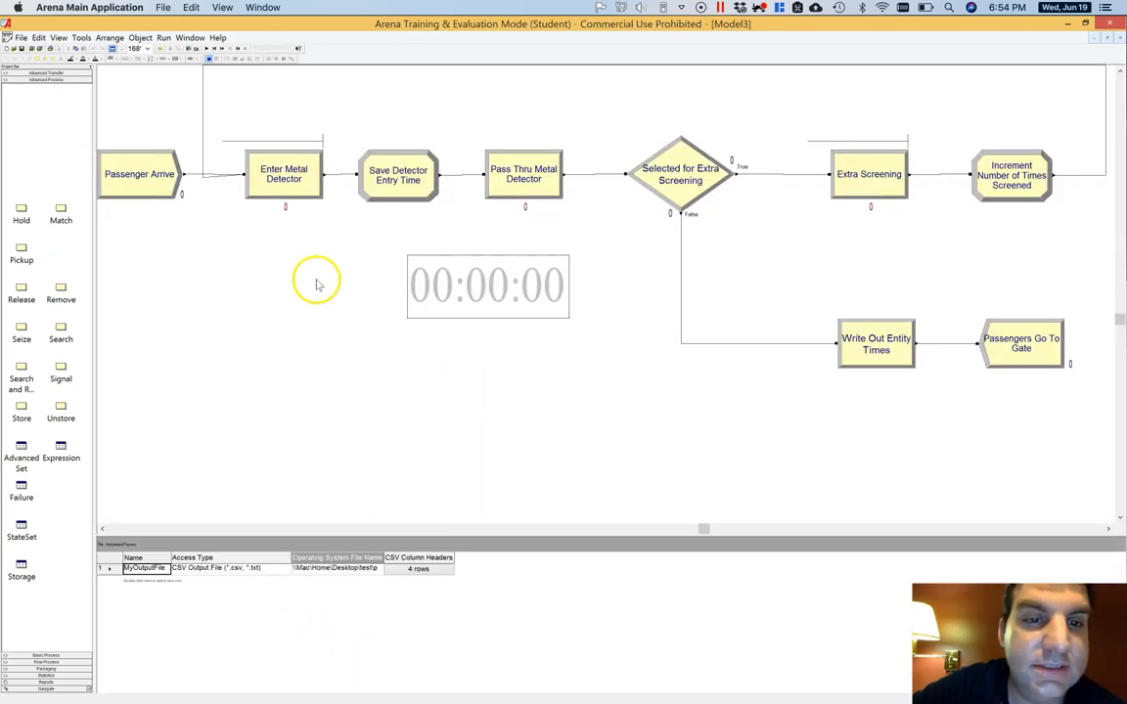
Correct the attribute name in the Save Detector Entry Time assignment to DetectorTime
double_click(396, 182)
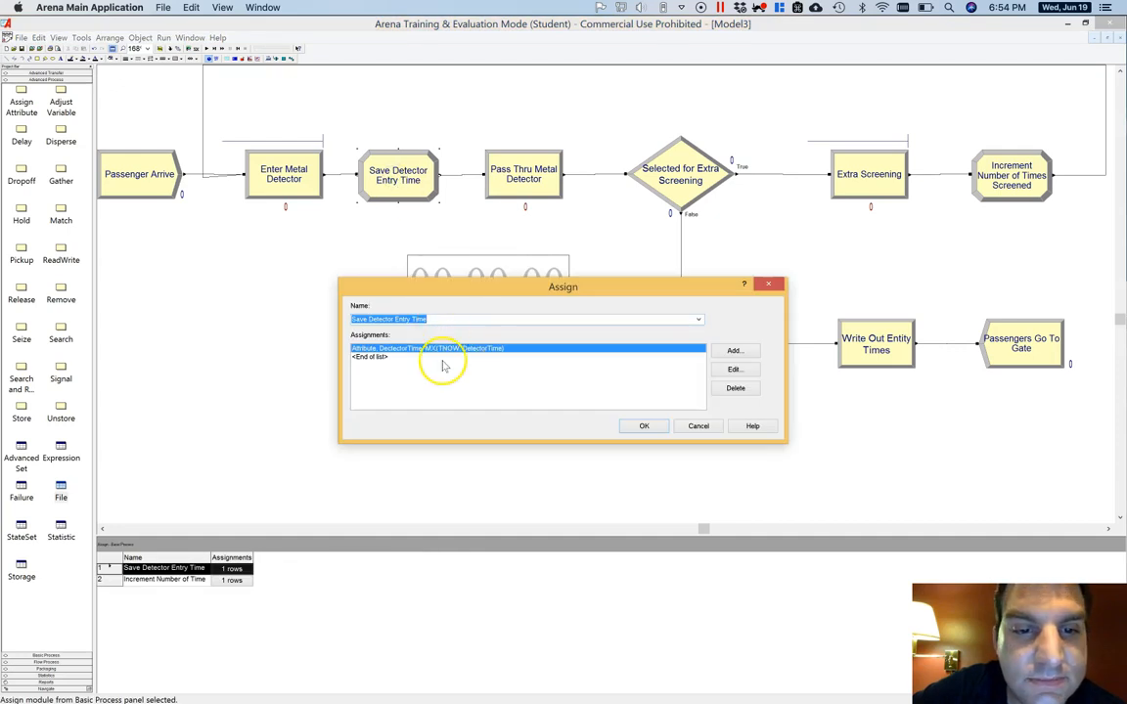
click(716, 370)
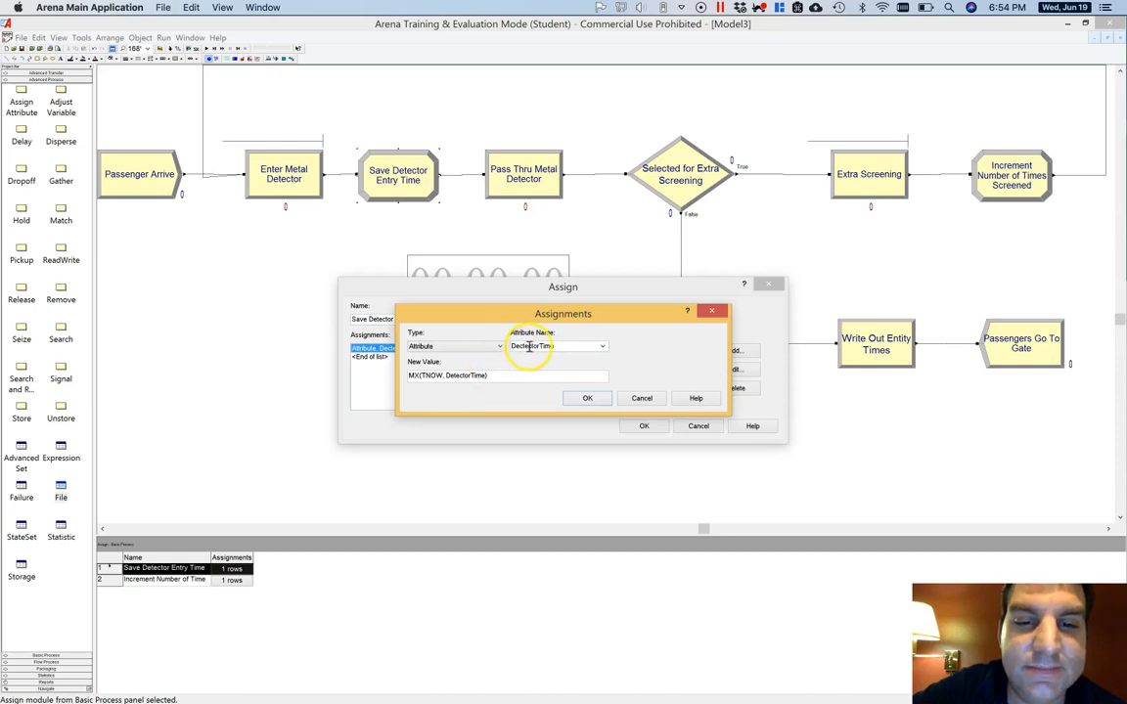
double_click(526, 346)
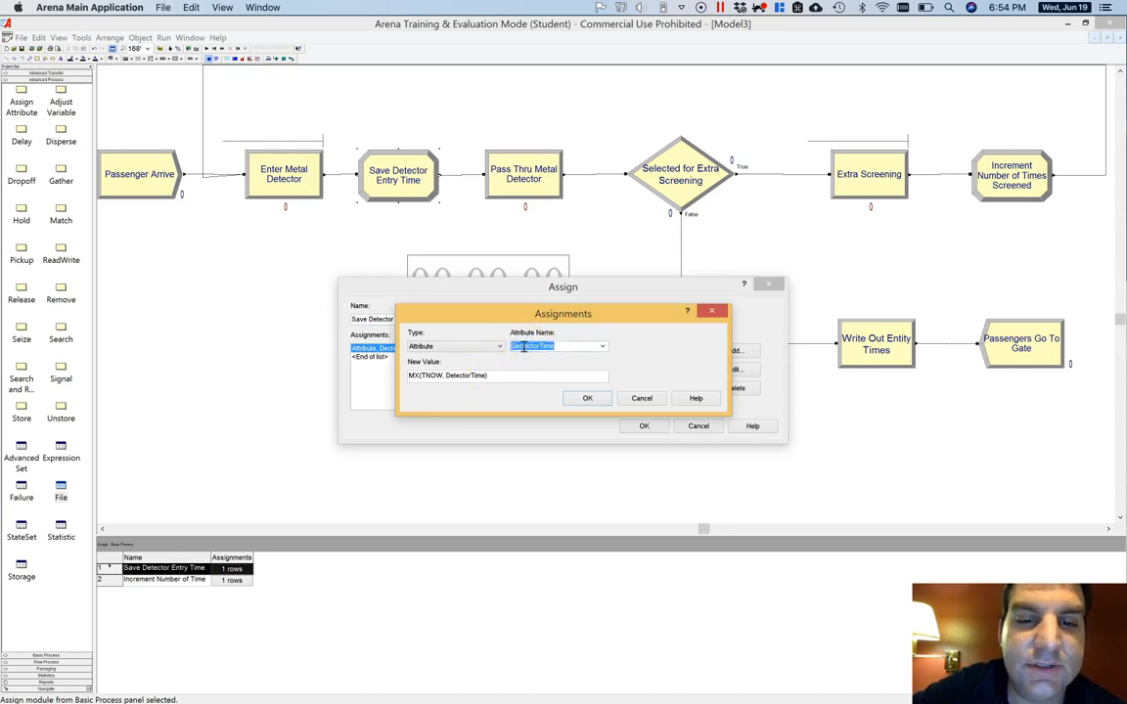
click(585, 400)
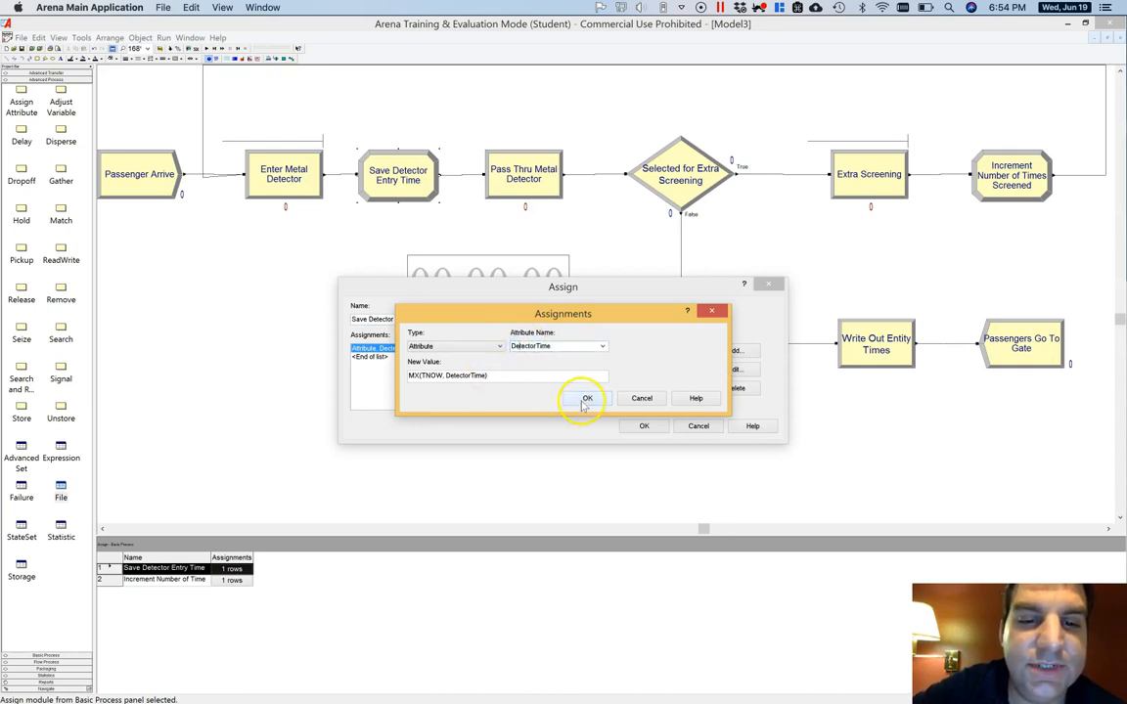
click(644, 426)
Run the simulation with the corrected assignment
click(320, 354)
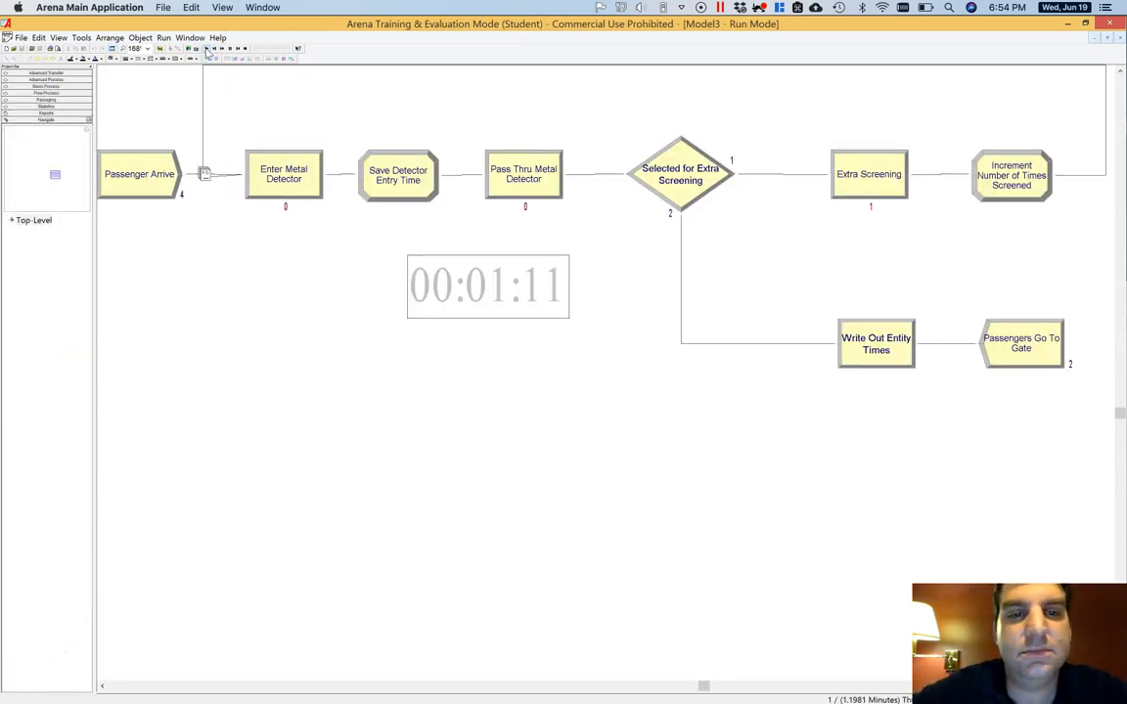
click(245, 47)
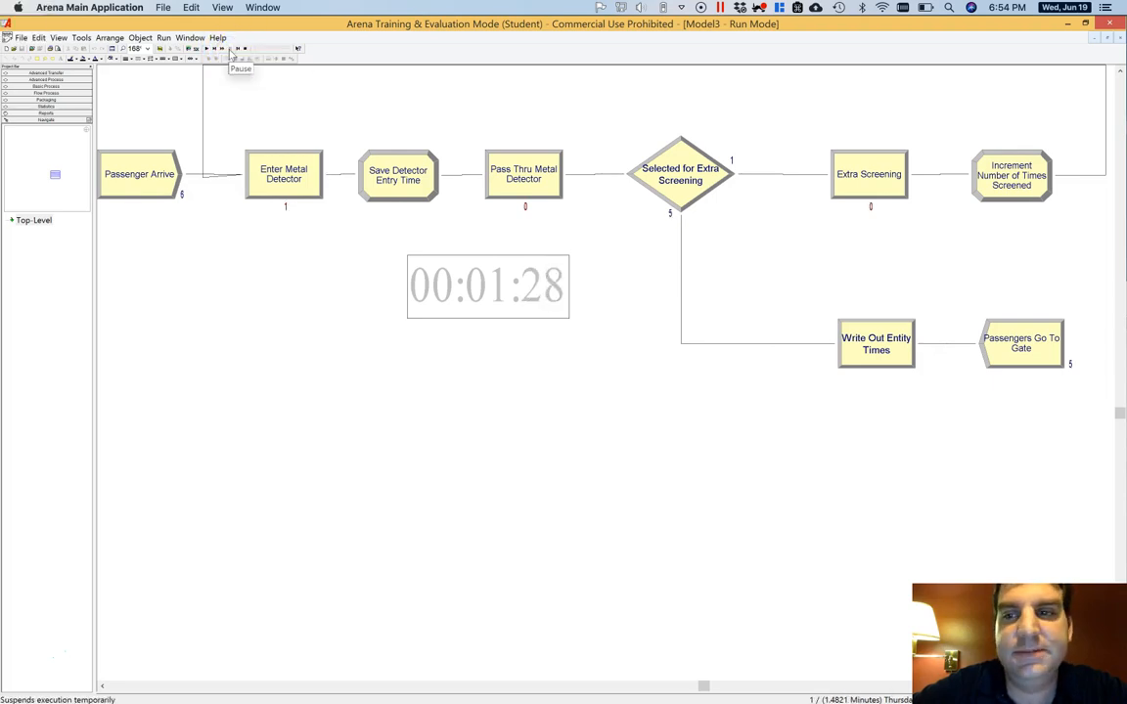
End the current simulation run and set the initial picture of Entity 1 to Picture.Person
click(245, 48)
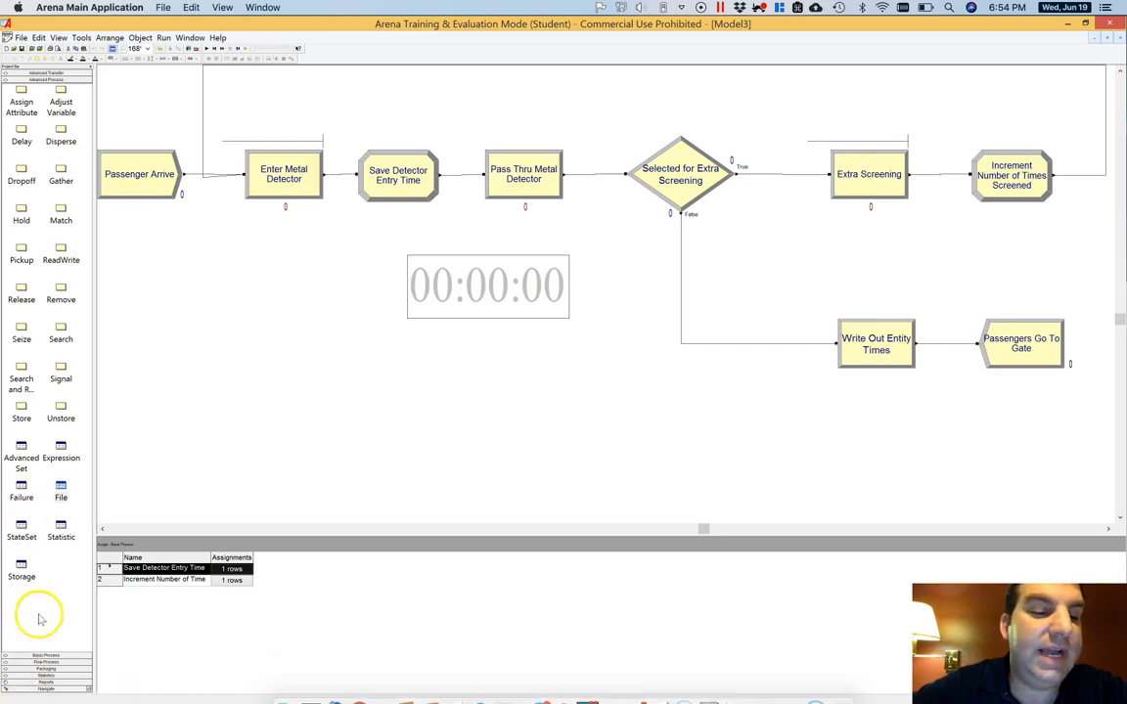
click(91, 653)
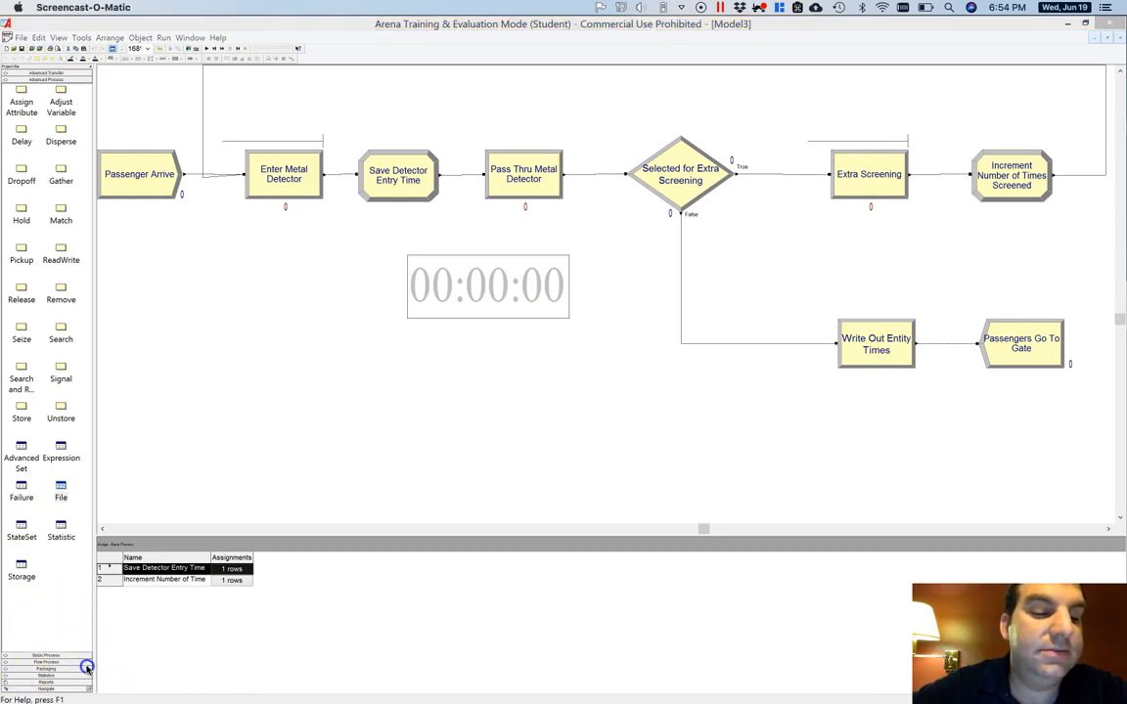
click(85, 671)
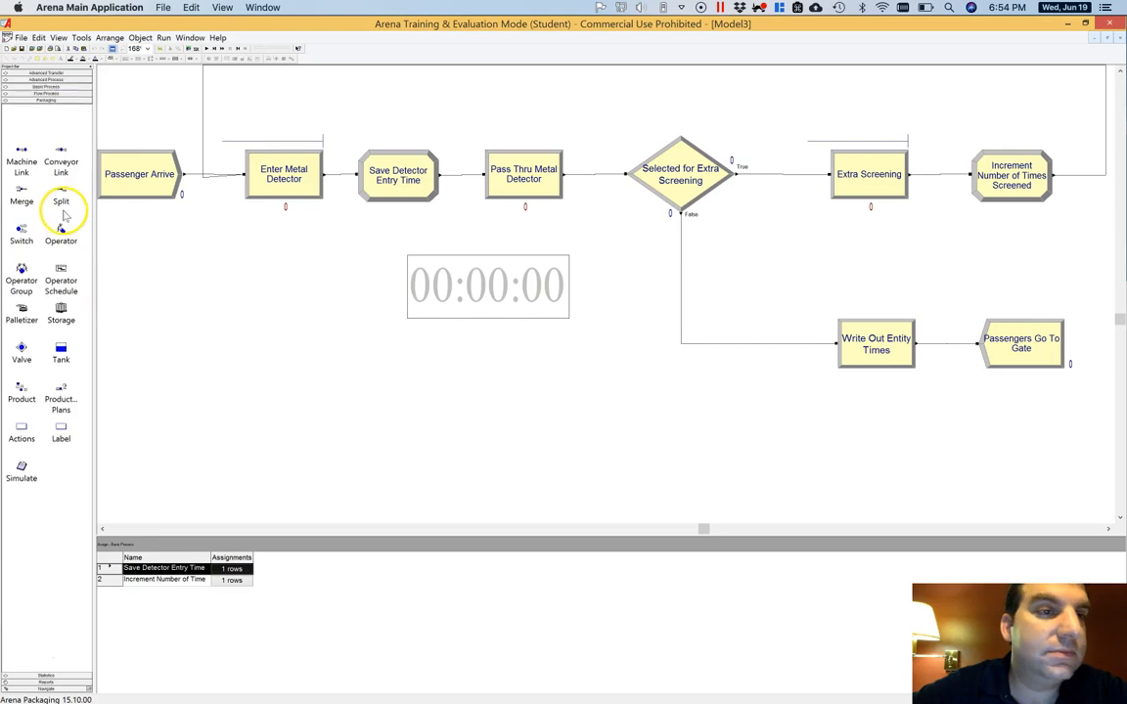
click(48, 86)
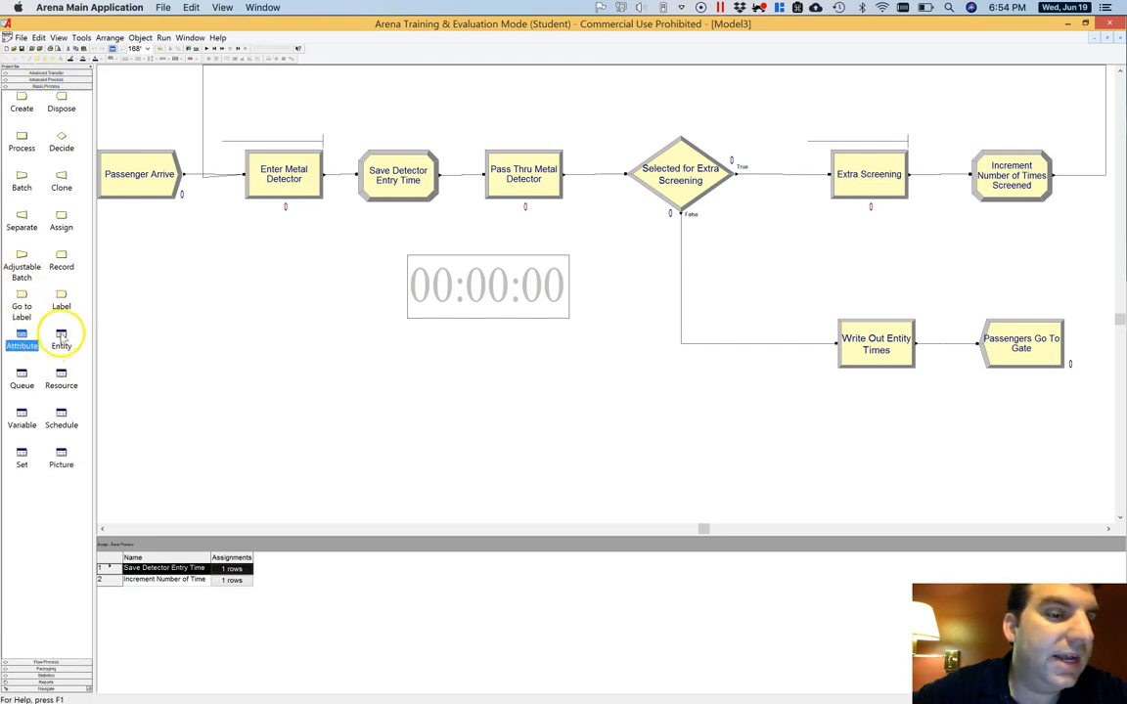
click(60, 338)
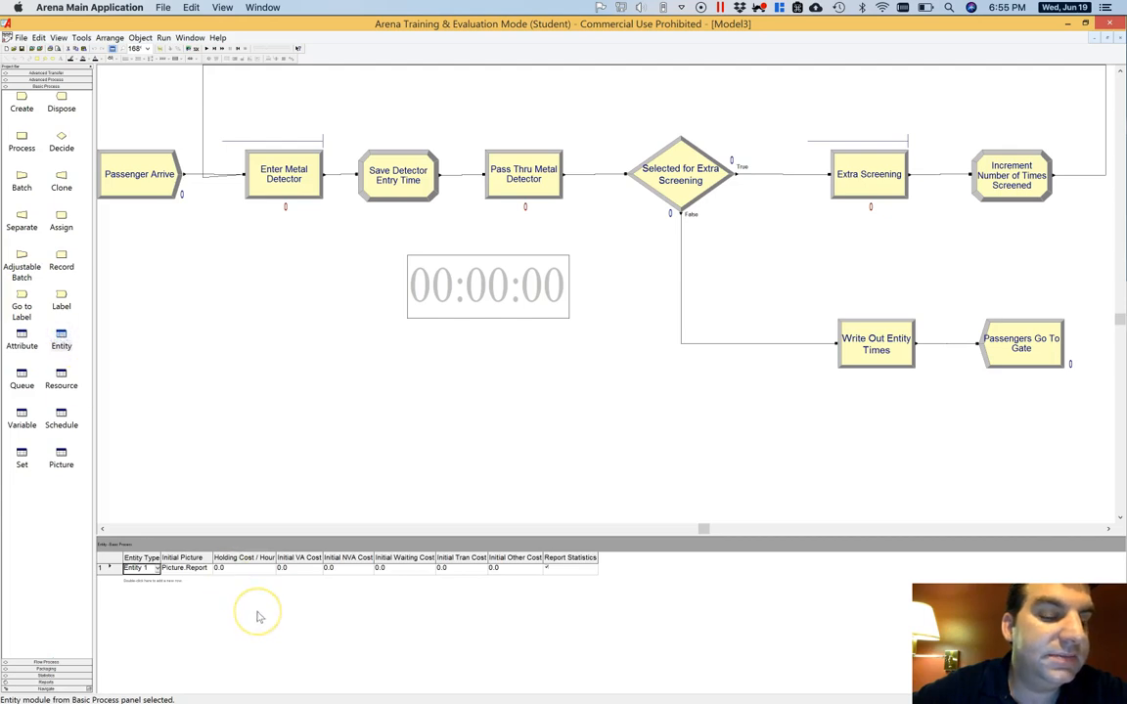
click(191, 568)
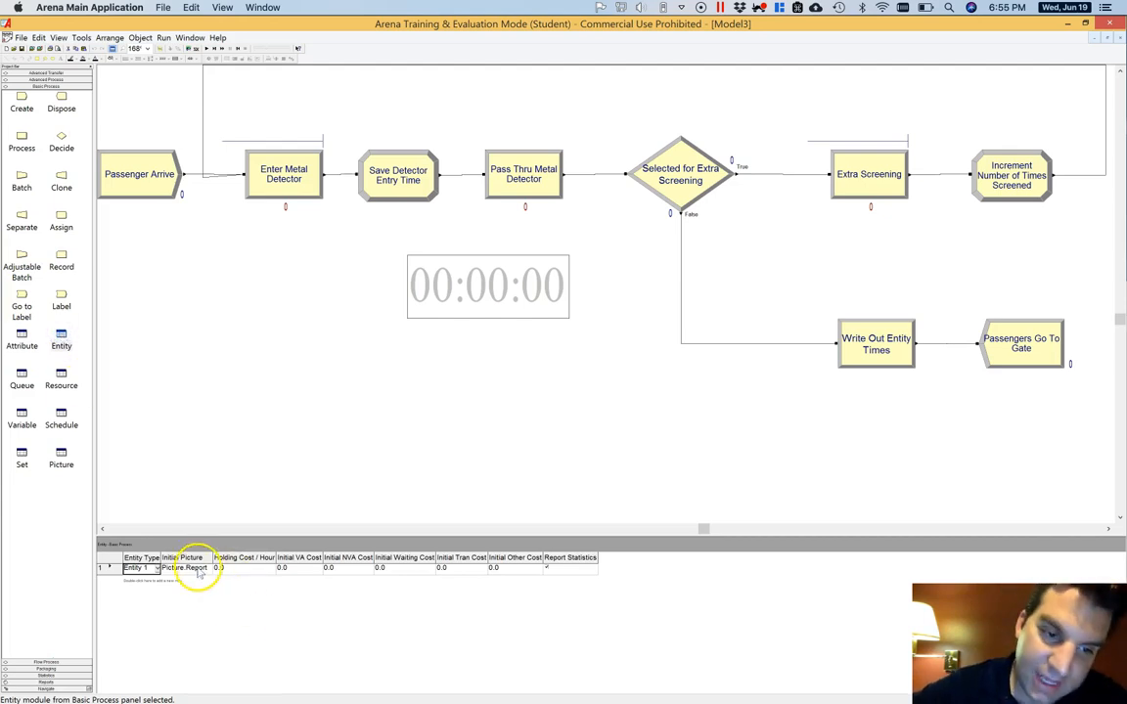
click(206, 569)
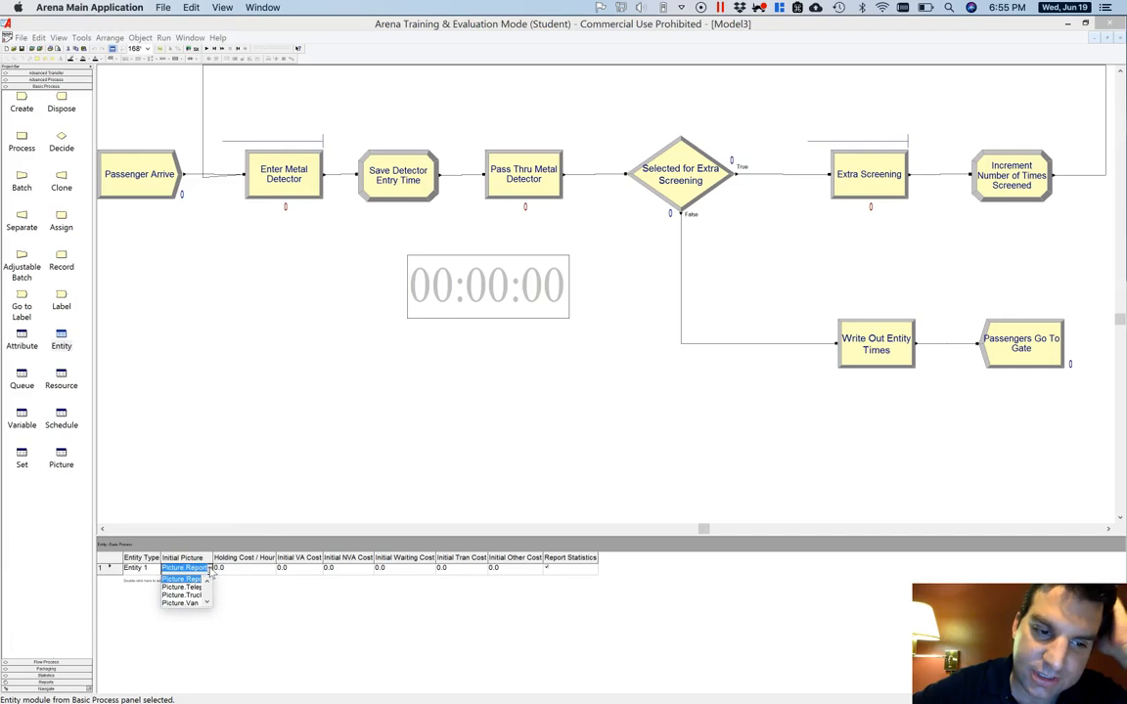
scroll(207, 579, up, 3)
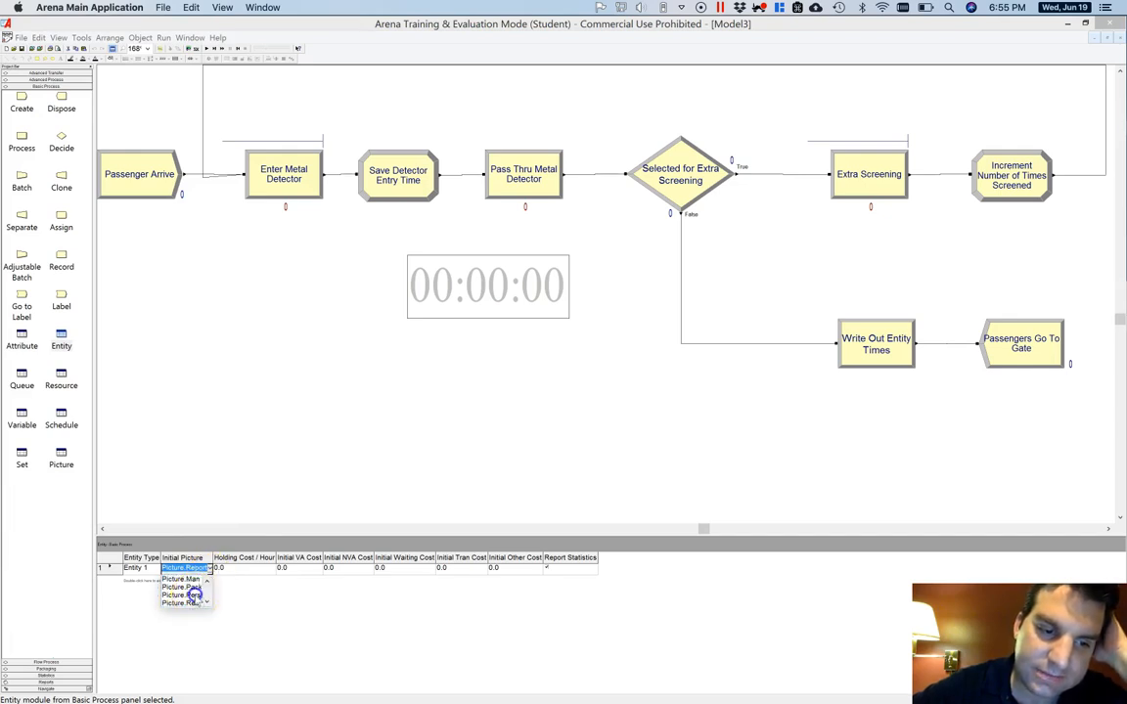
click(195, 595)
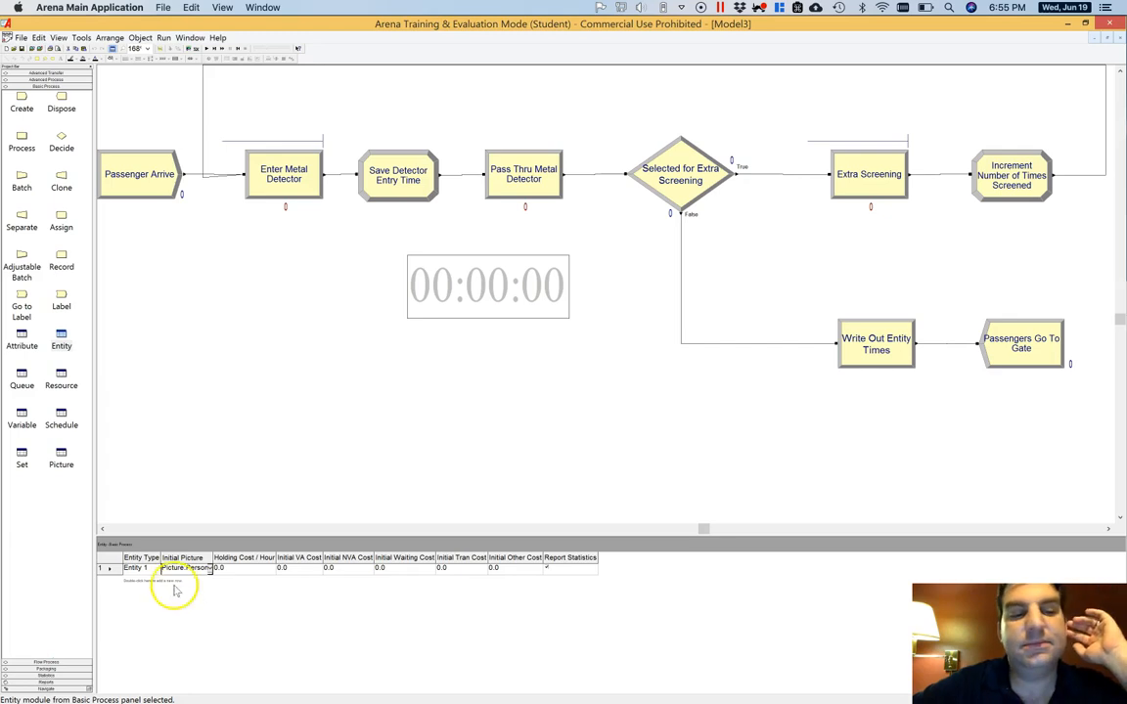
click(147, 570)
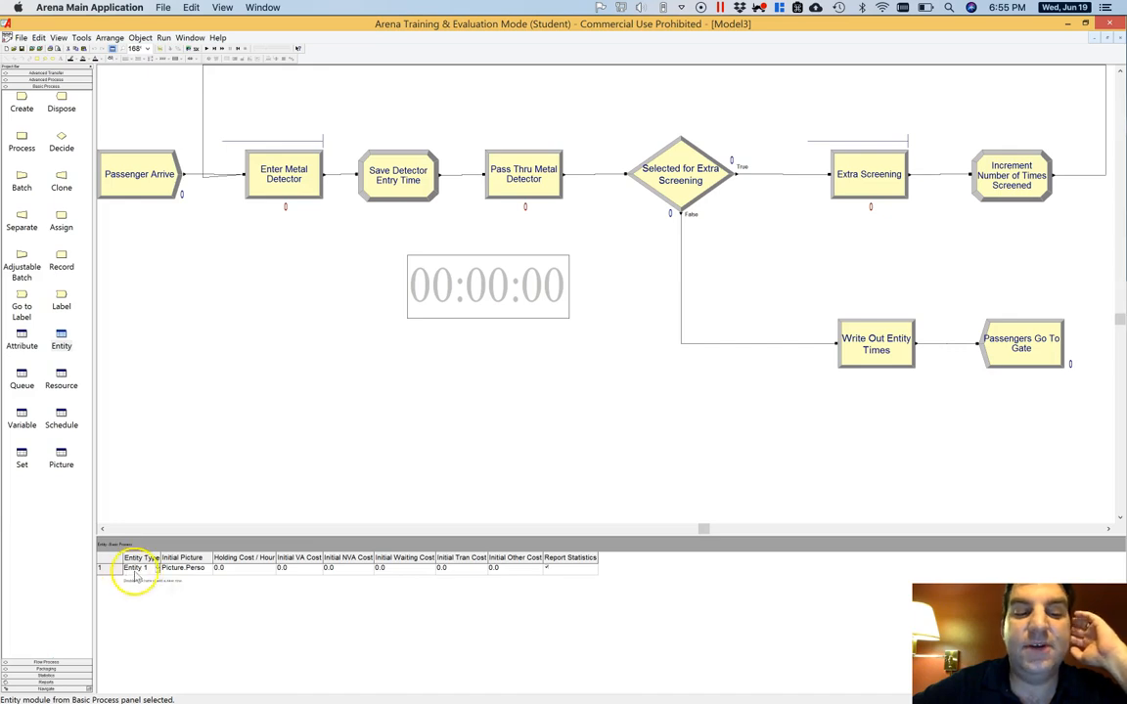
click(155, 572)
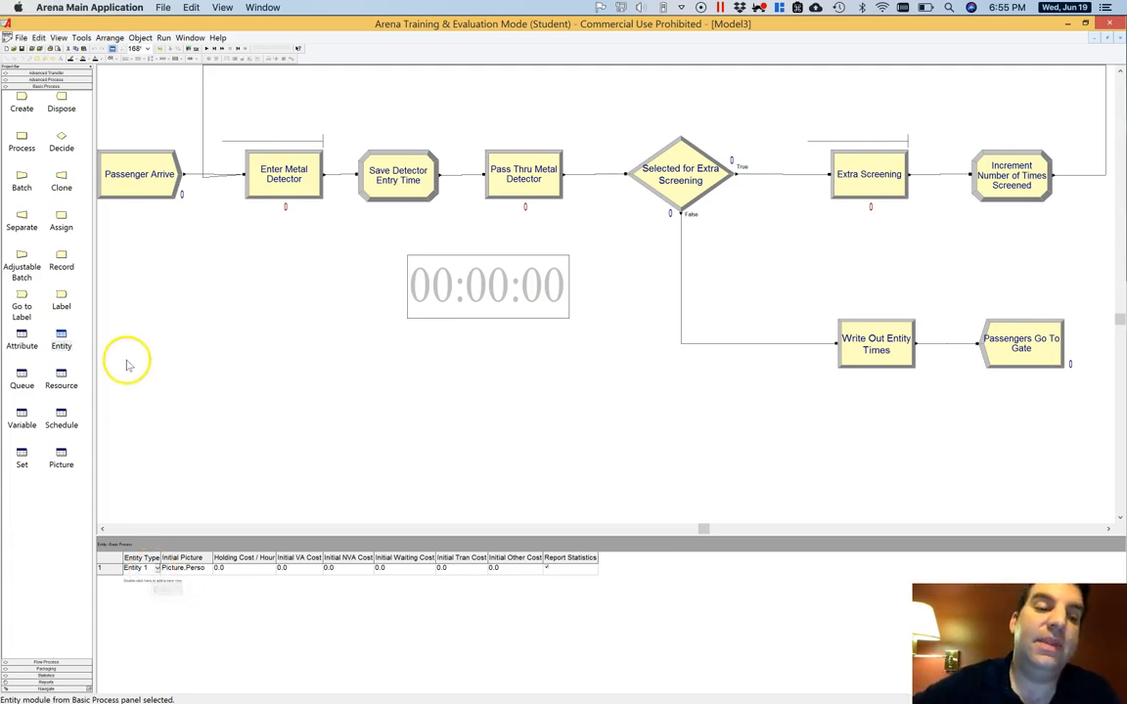
Set the queue type of both Enter Metal Detector.Queue and Extra Screening.Queue to Highest Attribute Value
click(22, 377)
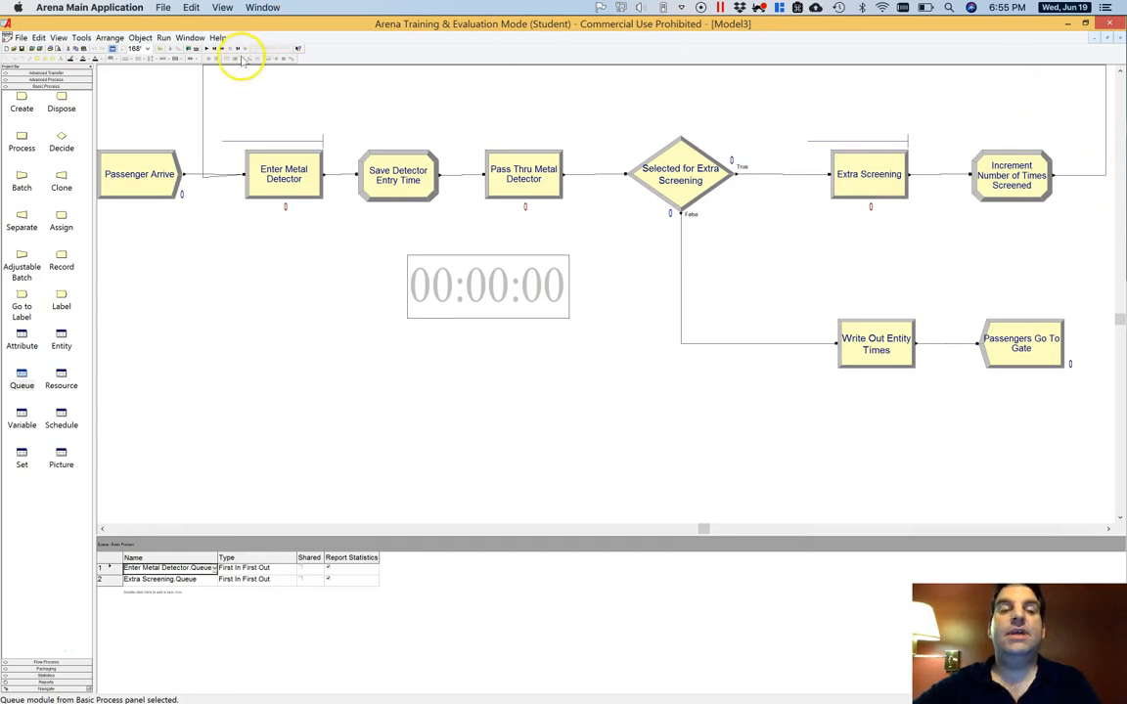
click(268, 567)
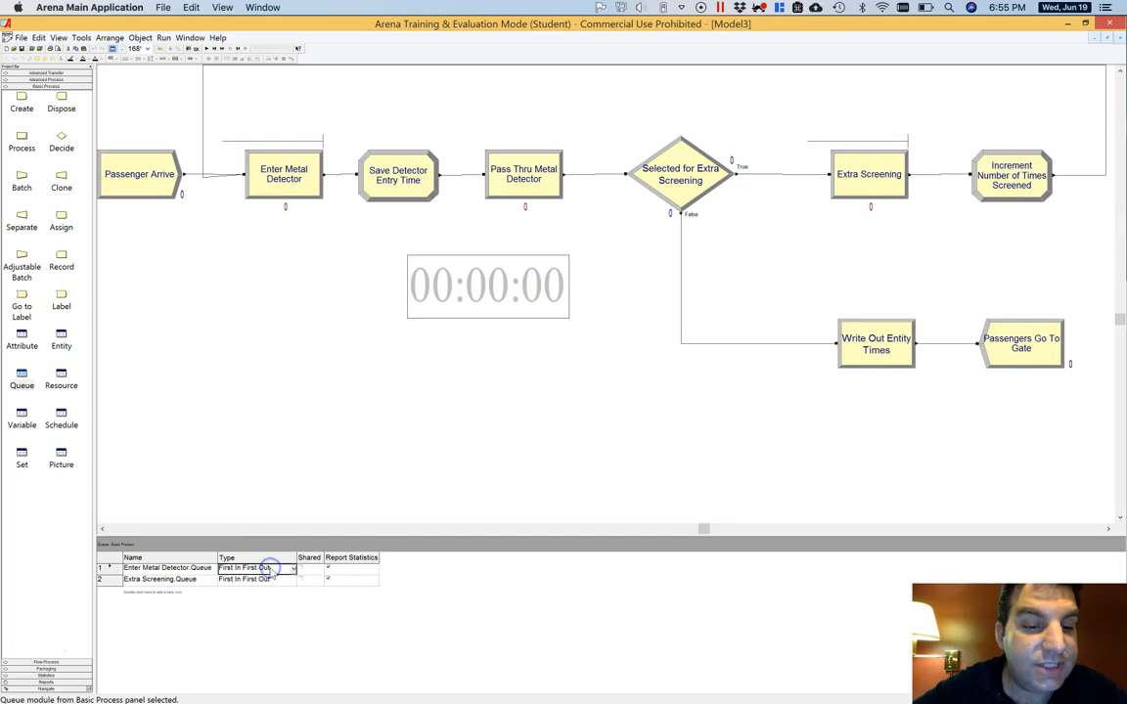
click(294, 569)
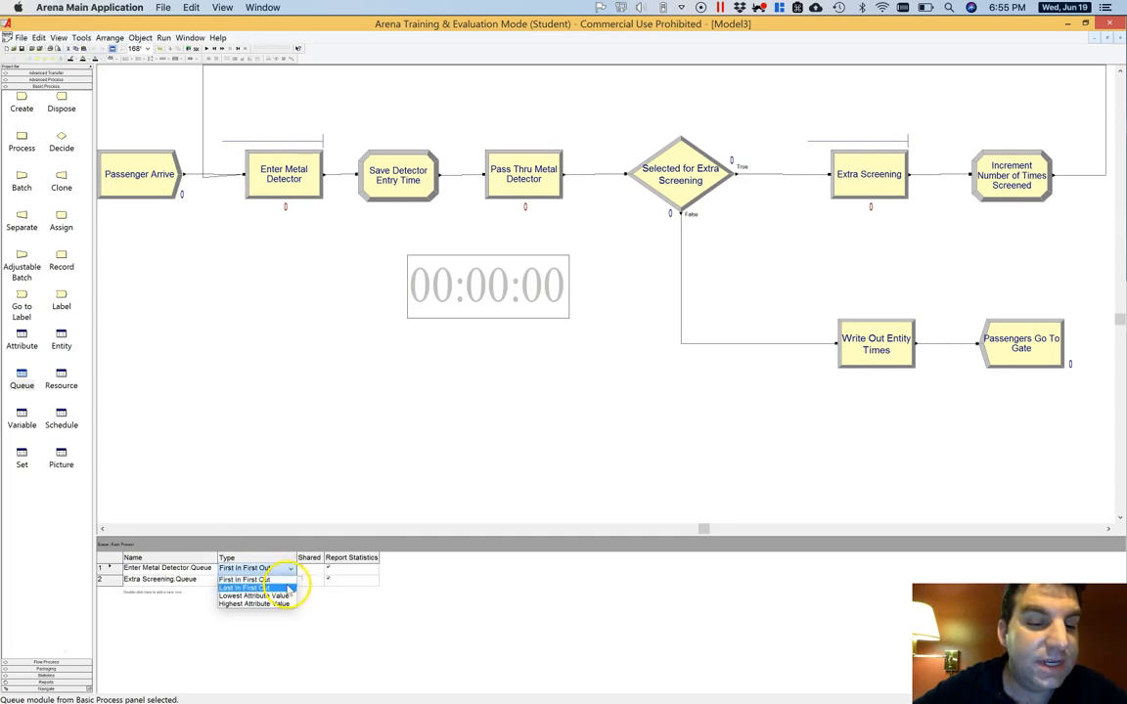
click(282, 604)
click(292, 580)
click(290, 580)
click(283, 614)
Rank both the metal detector and extra screening queues by the screening-count attribute whose name begins with NumScreenin
click(345, 573)
click(342, 568)
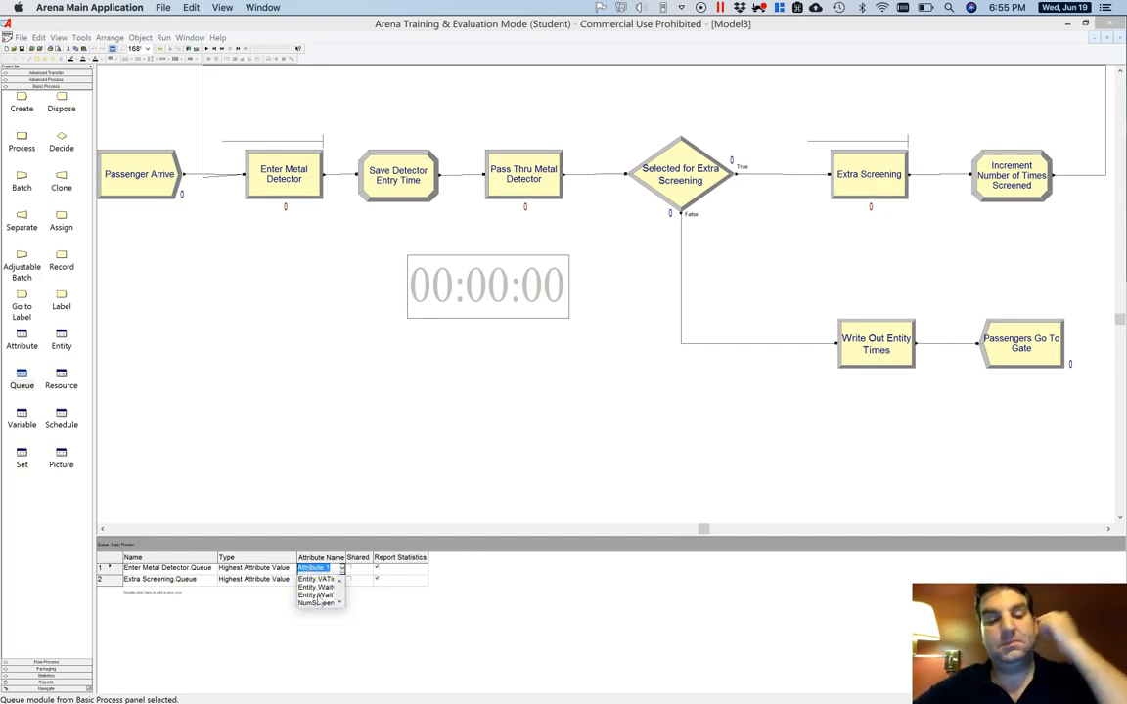
click(316, 603)
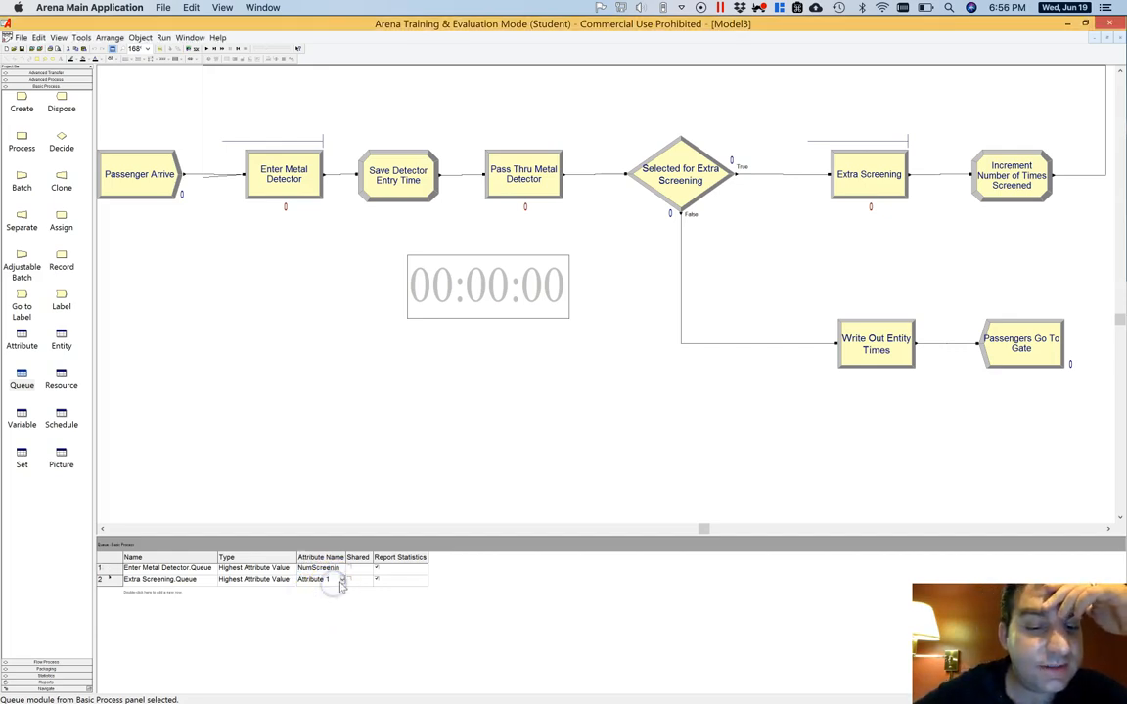
click(343, 580)
scroll(321, 604, down, 3)
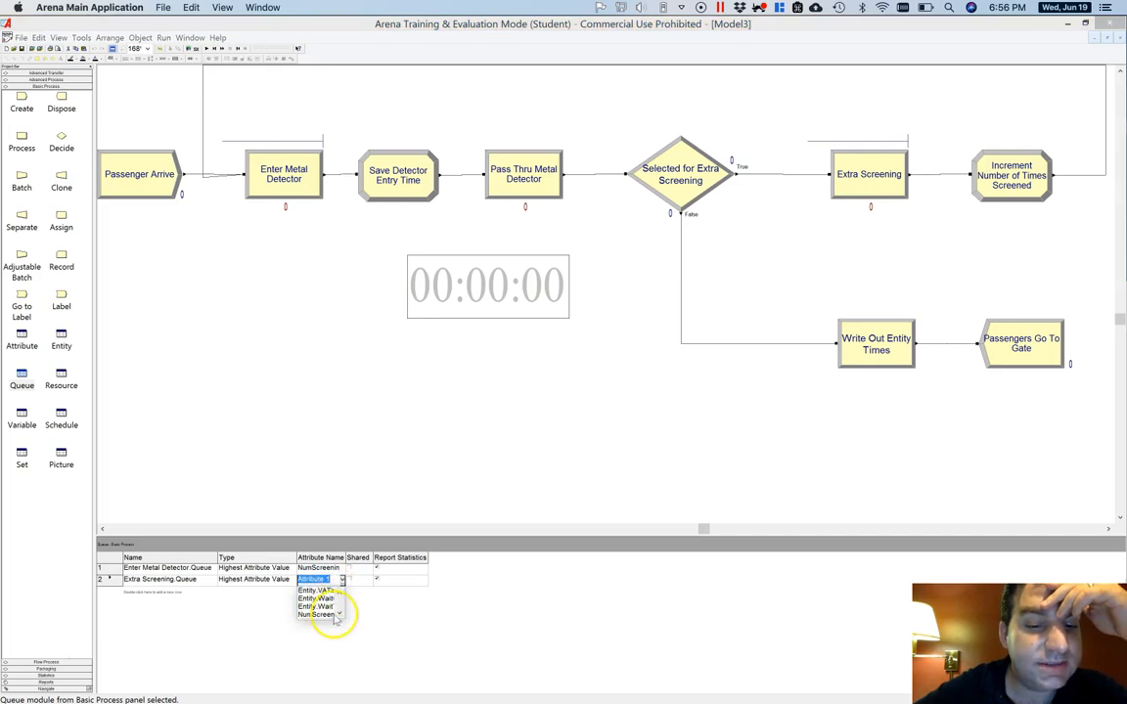
click(316, 615)
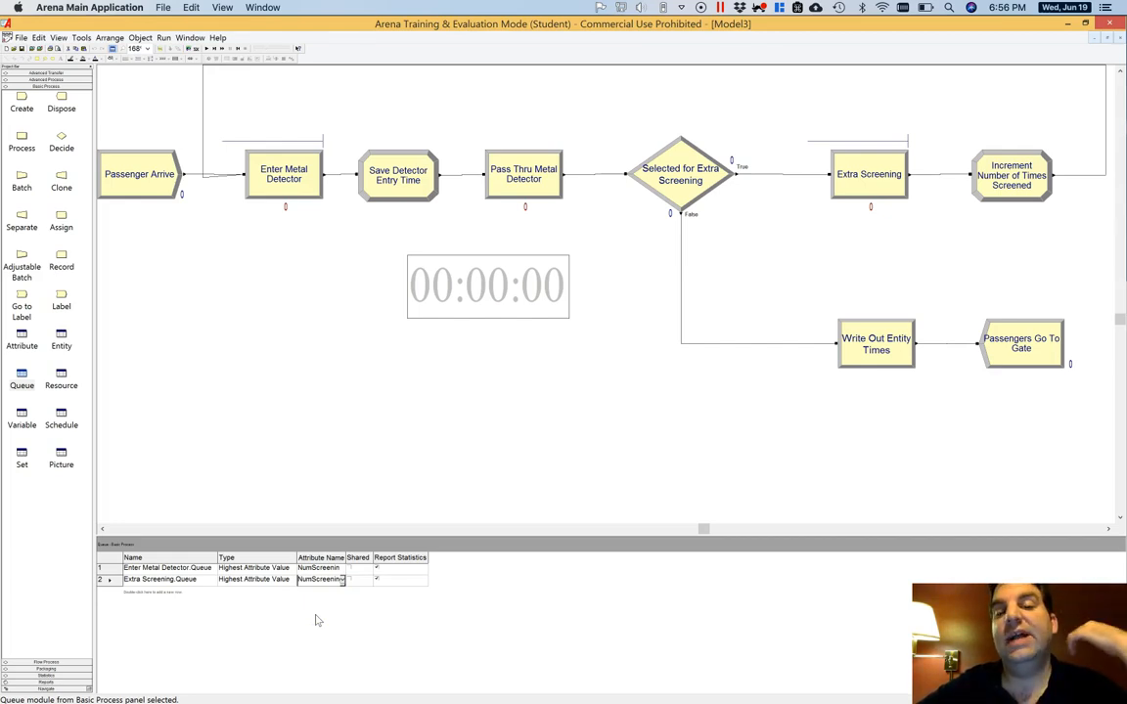
click(317, 425)
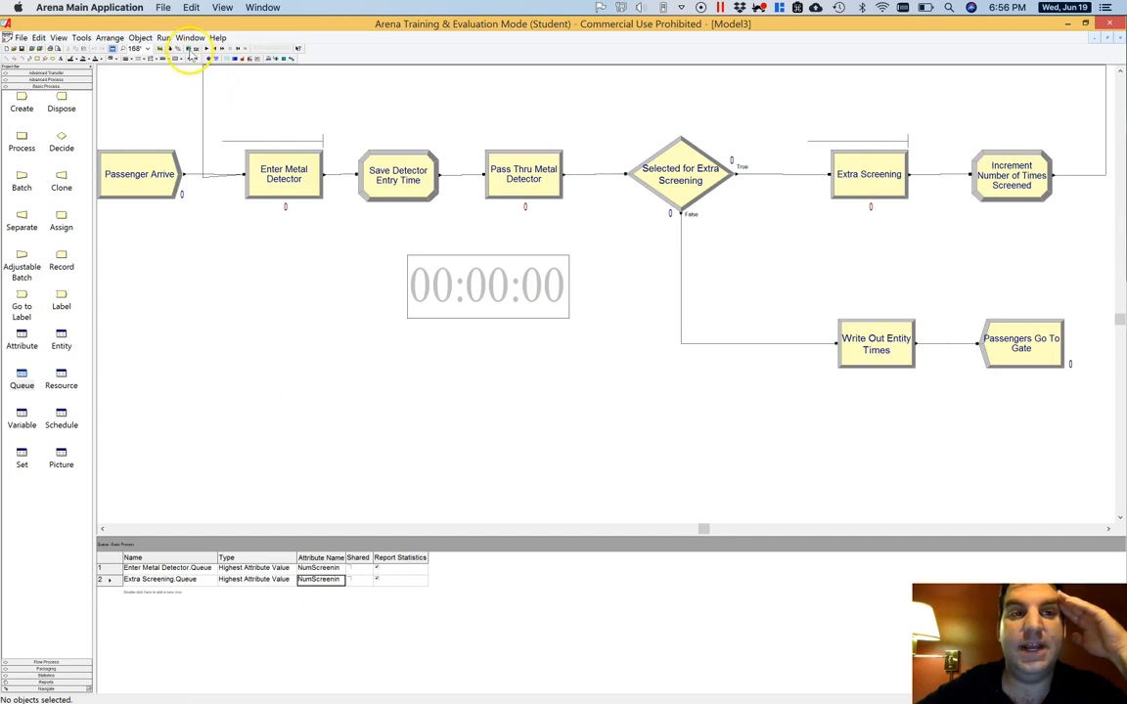
Run the simulation and adjust the animation speed while it plays, ending at a speed factor of about 0.1175
click(207, 48)
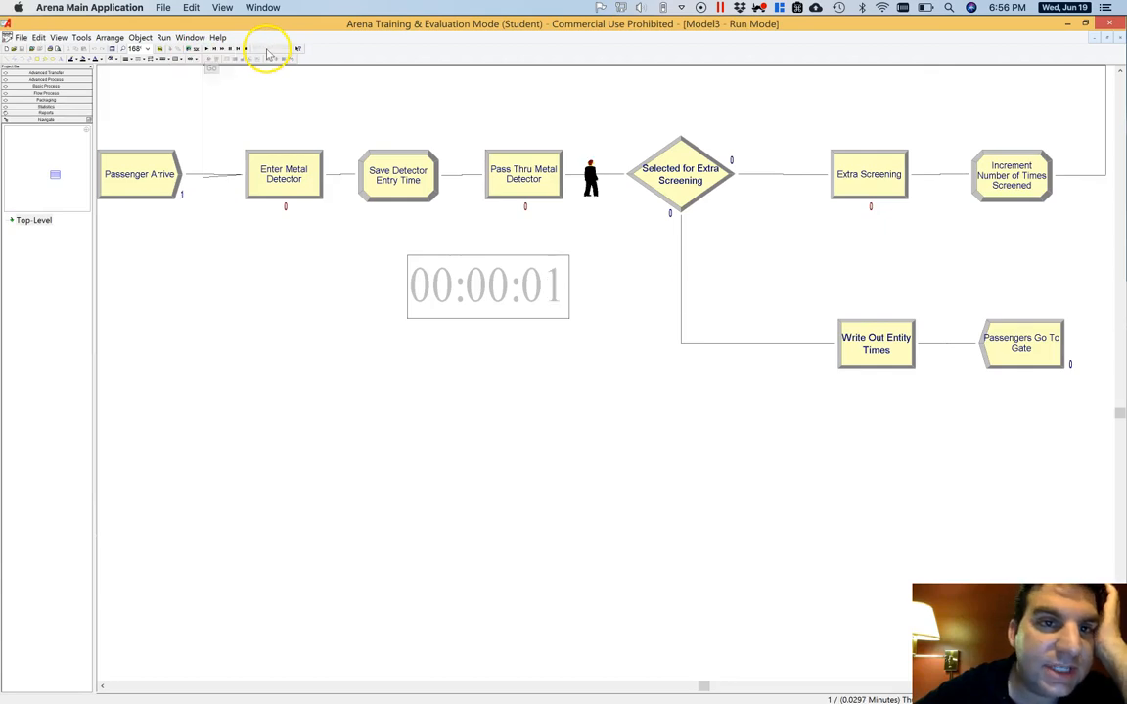
key(shift+comma)
click(261, 50)
click(260, 50)
click(260, 49)
click(260, 50)
click(260, 49)
click(260, 50)
click(260, 50)
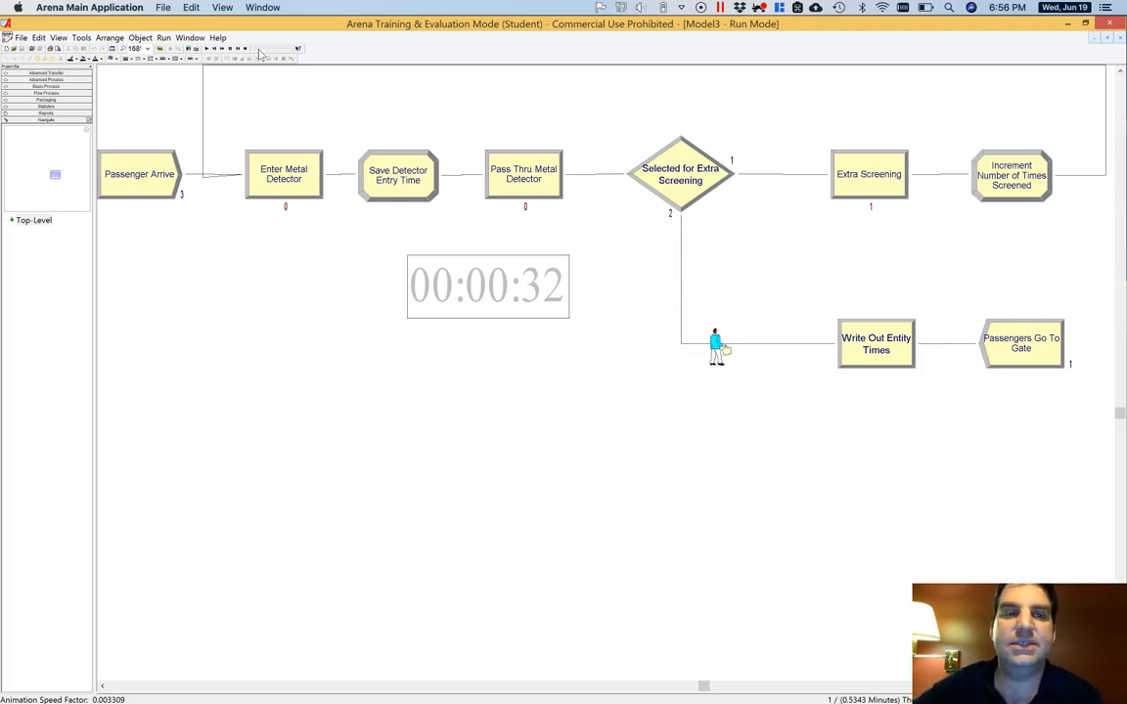
click(260, 50)
click(260, 50)
click(260, 49)
drag(260, 50, 271, 50)
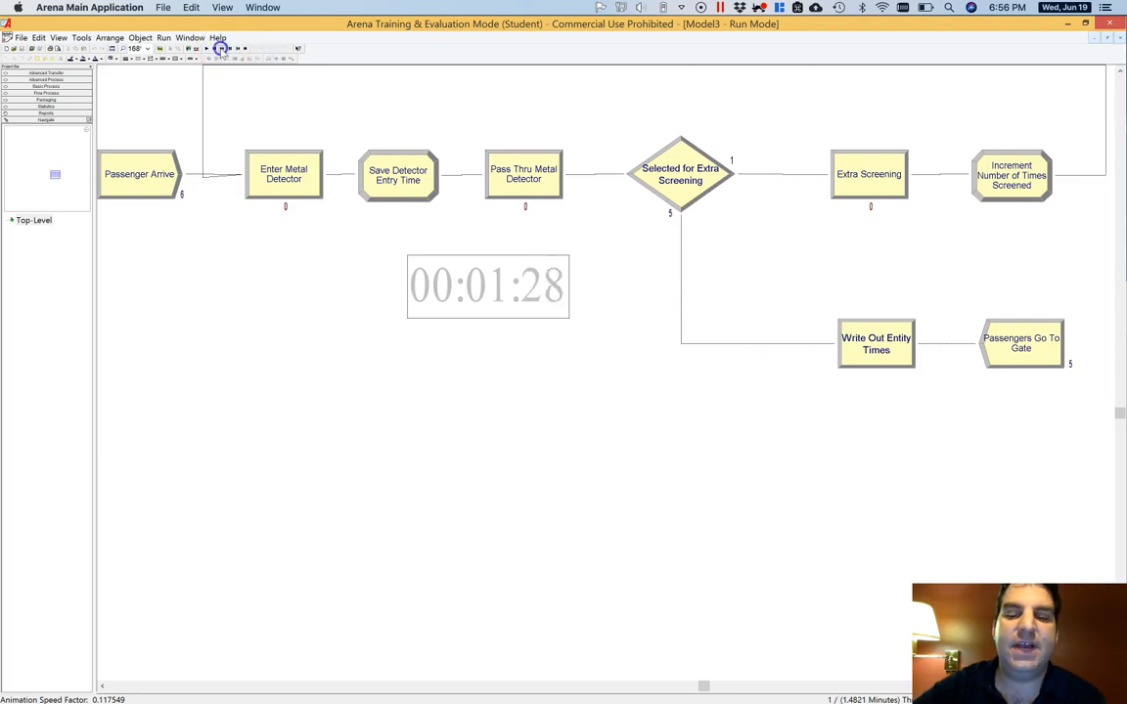
Fast-forward the simulation to completion and decline to view the results report
click(207, 48)
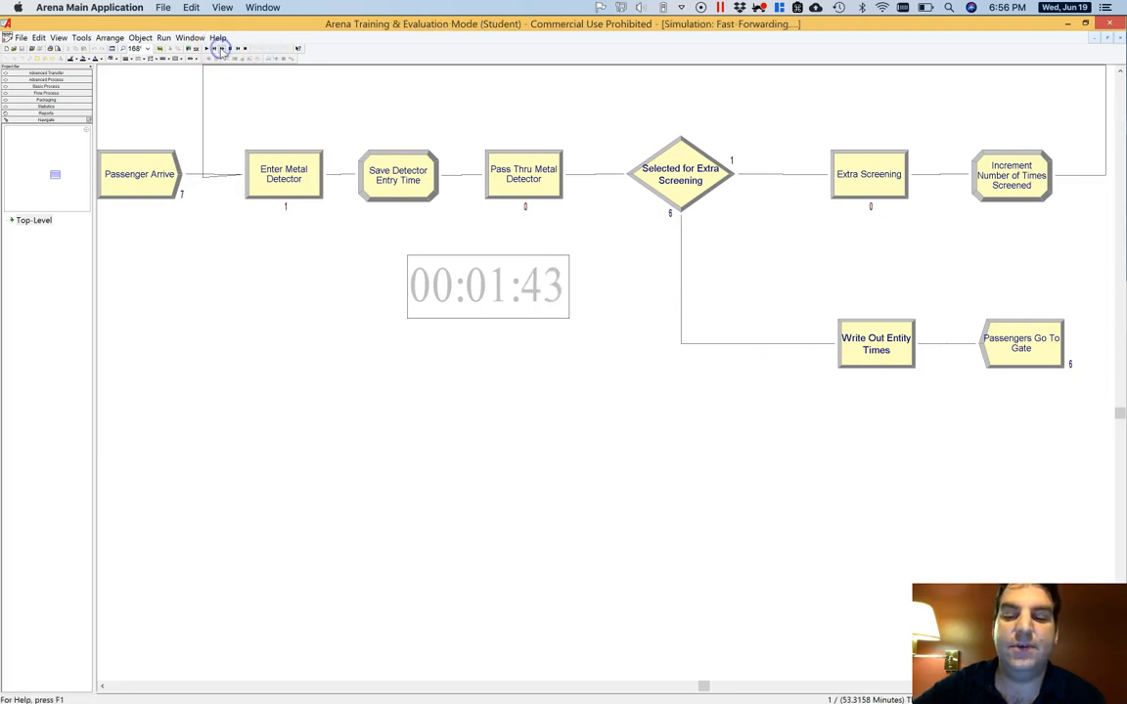
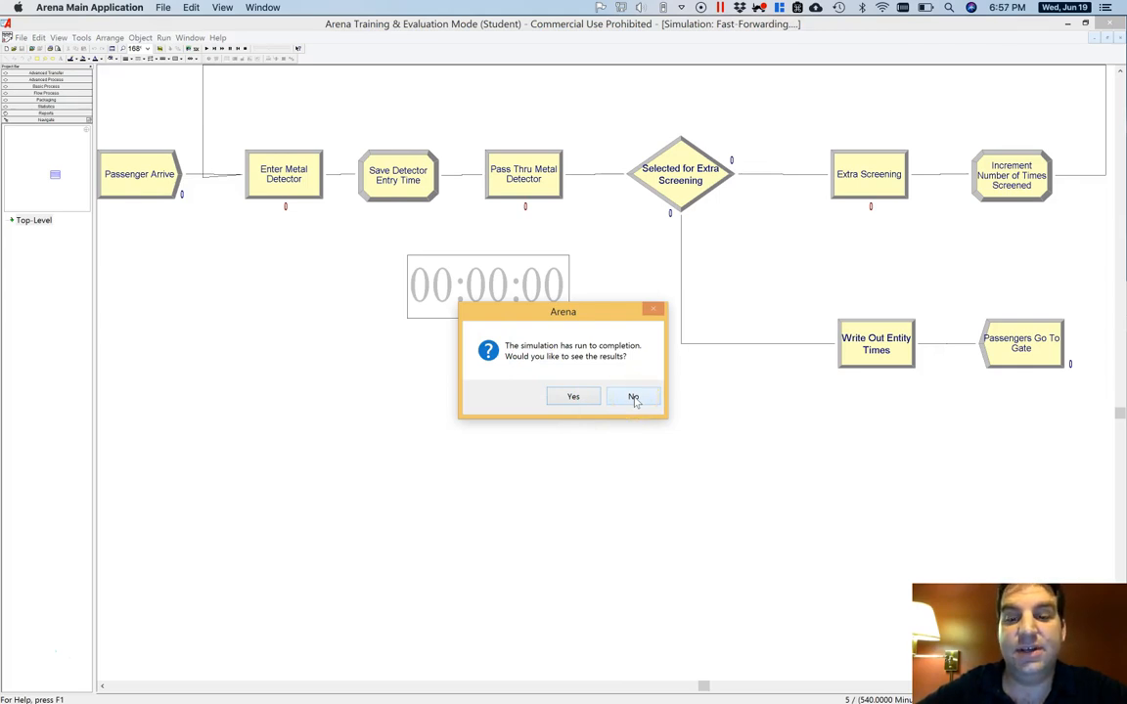
click(633, 397)
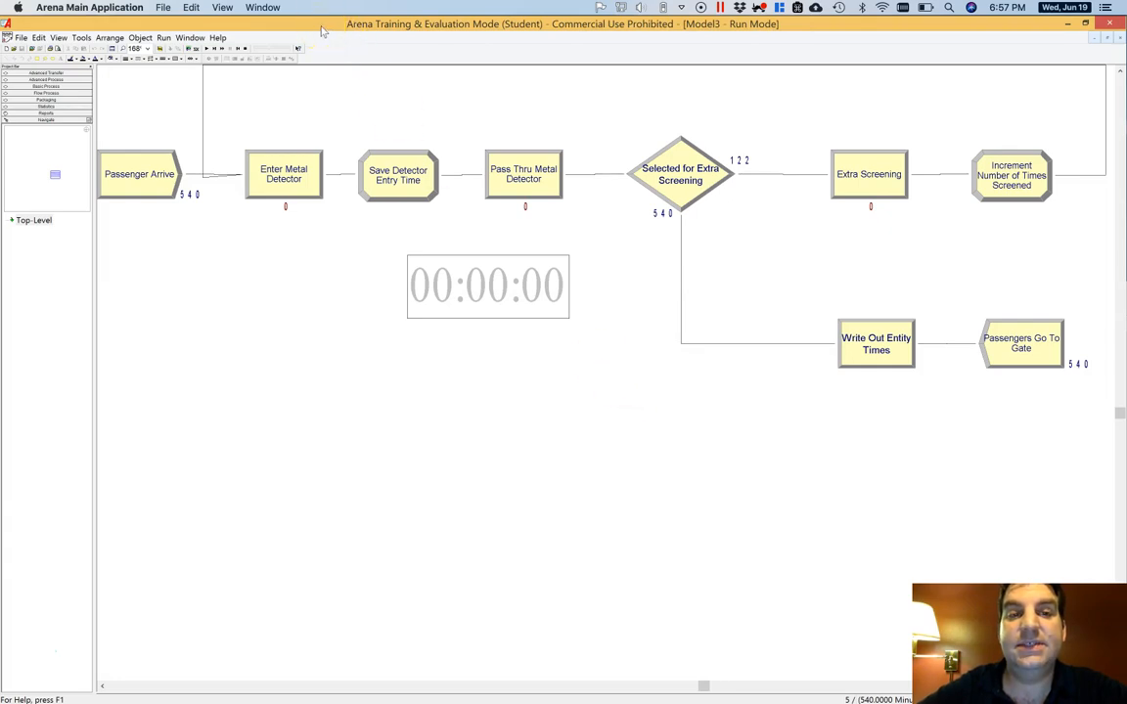
Move the model window aside and close the Airport Security Example in Arena Visual Designer without saving changes
drag(329, 36, 518, 253)
drag(297, 55, 218, 56)
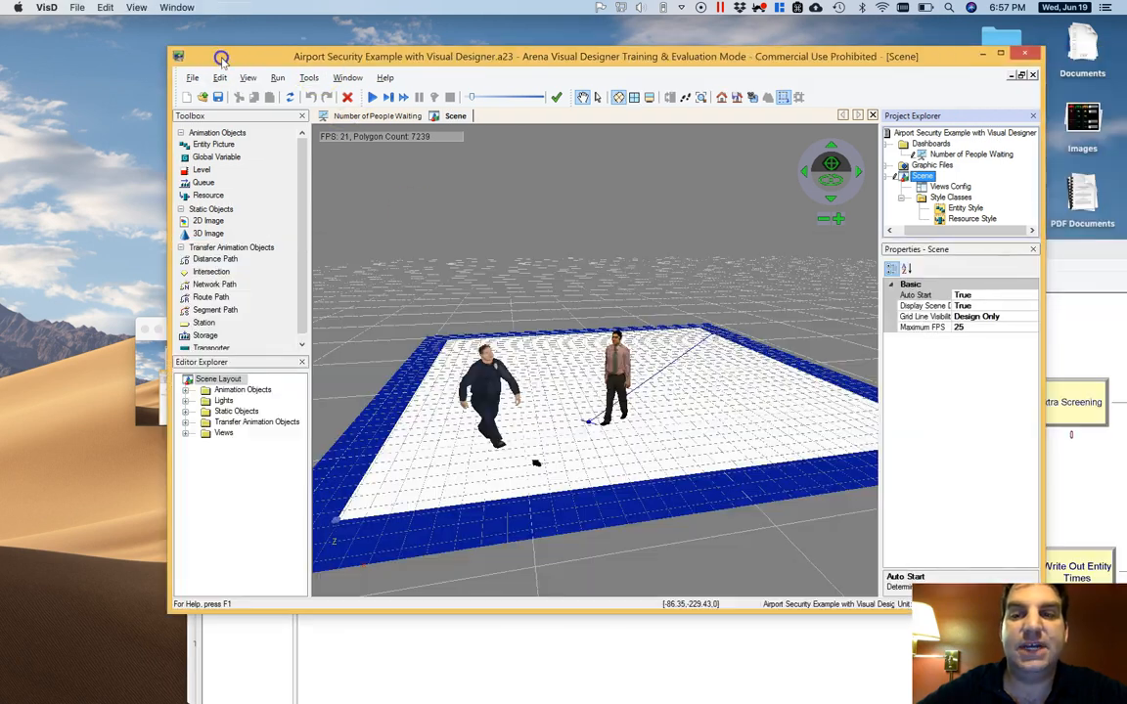
click(1024, 54)
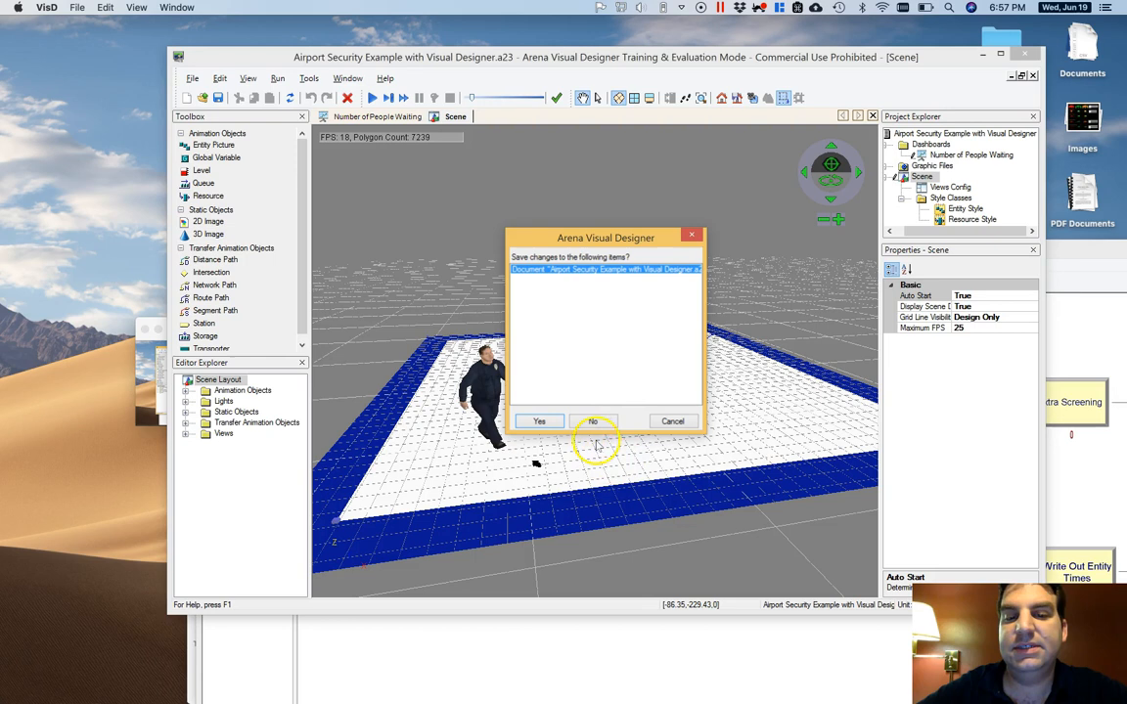
click(593, 421)
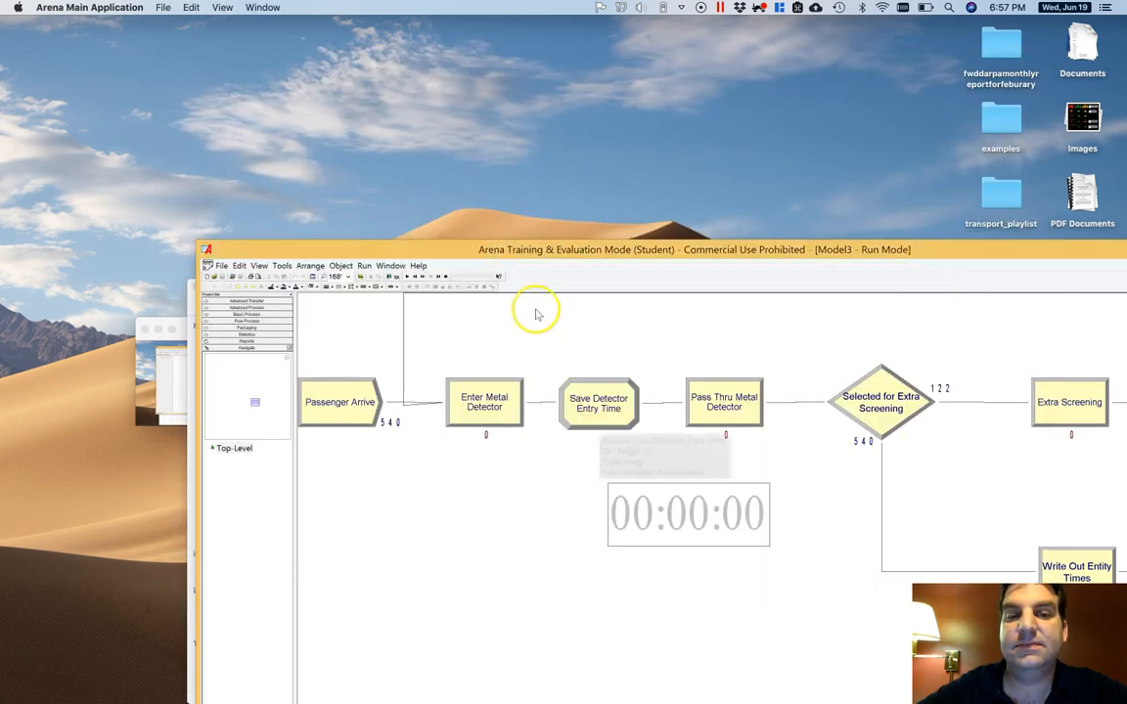
Switch to the test folder in Finder and open passenger_time_output.csv in Excel
drag(503, 248, 549, 66)
click(208, 321)
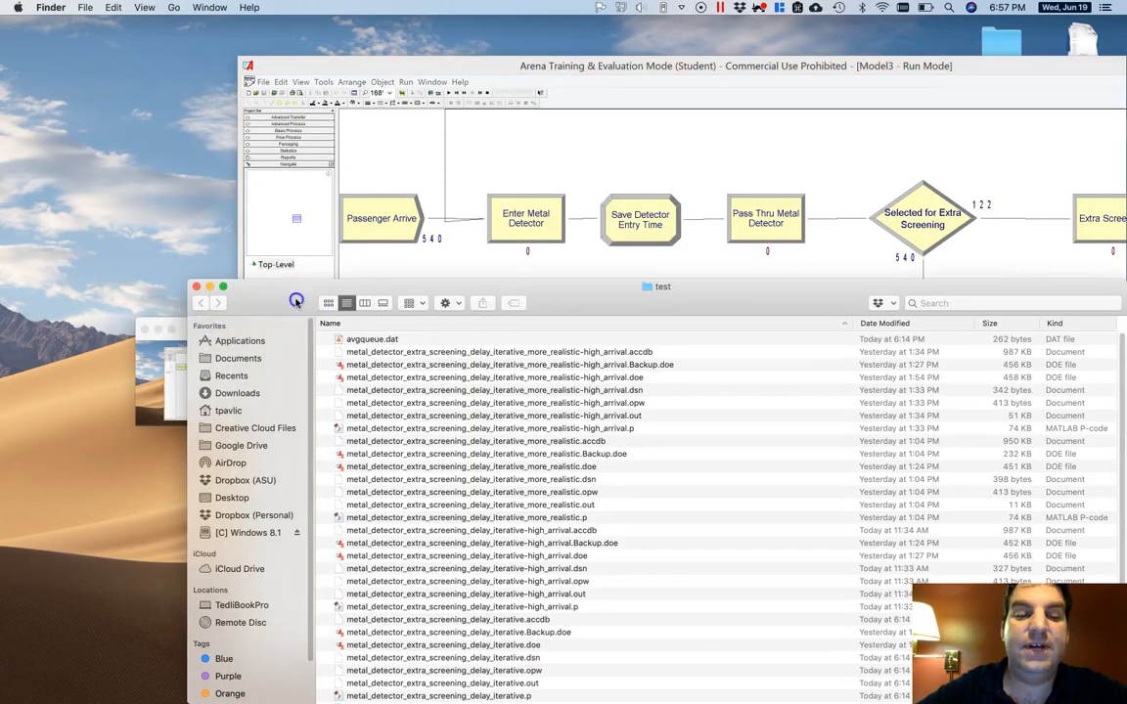
drag(296, 301, 131, 131)
scroll(263, 303, down, 2)
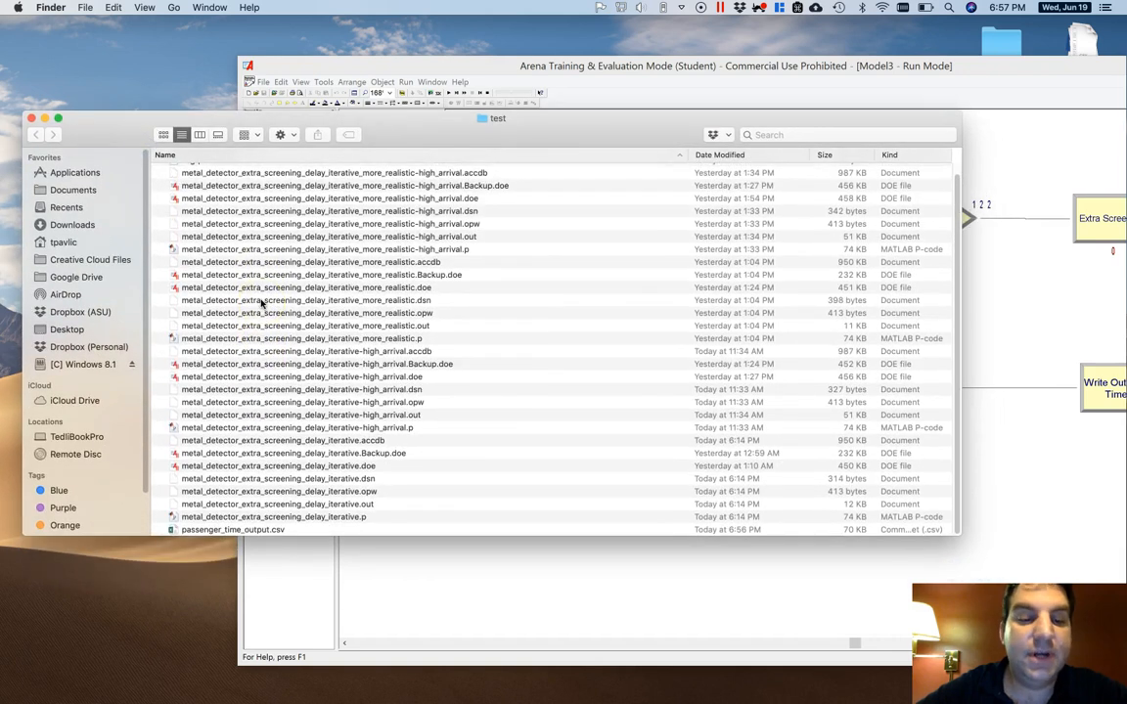
click(264, 529)
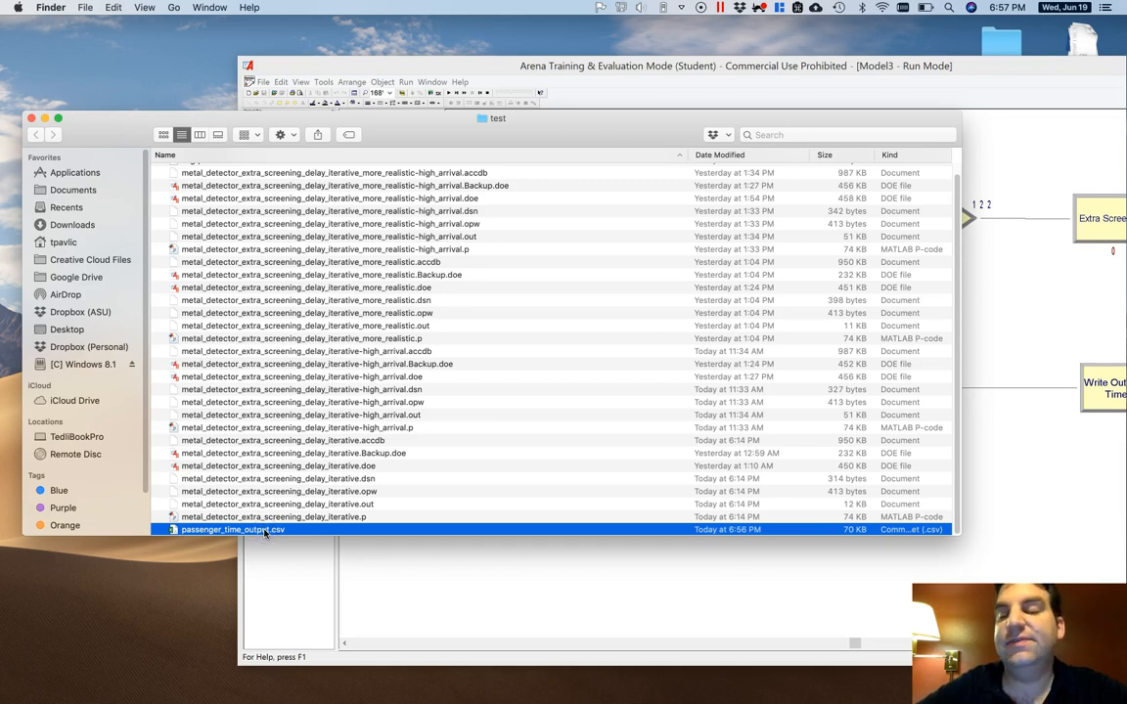
double_click(263, 529)
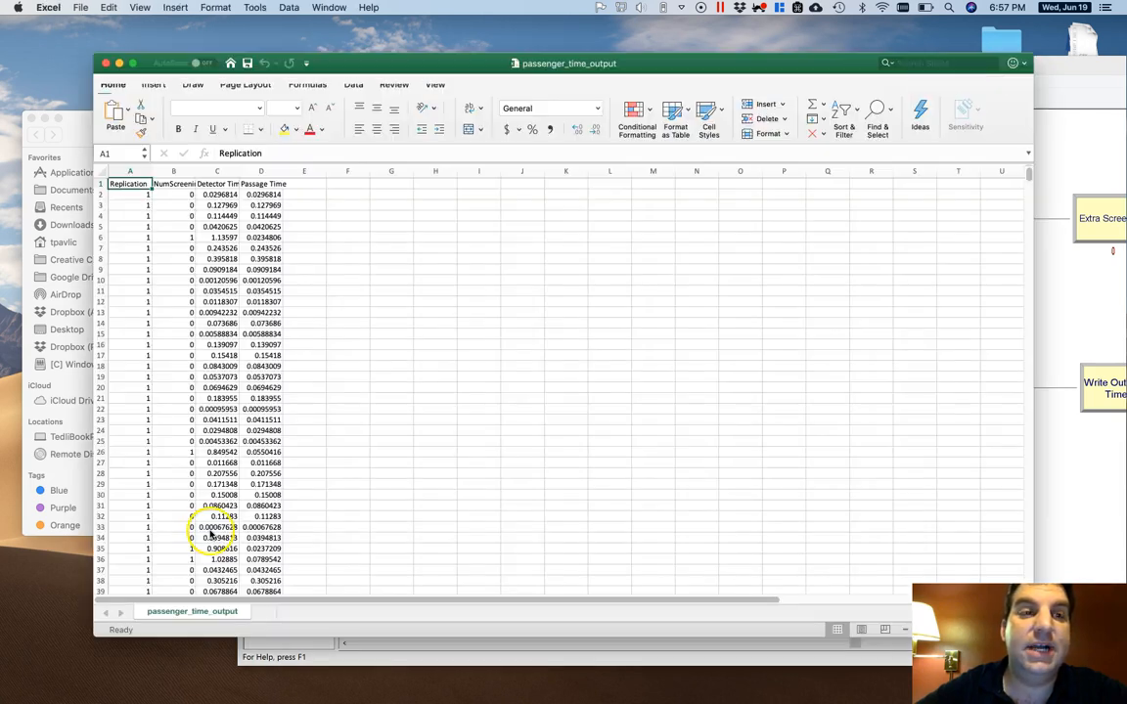
Examine the screening count, detector time and passage time columns across the passenger rows in the CSV output
double_click(208, 529)
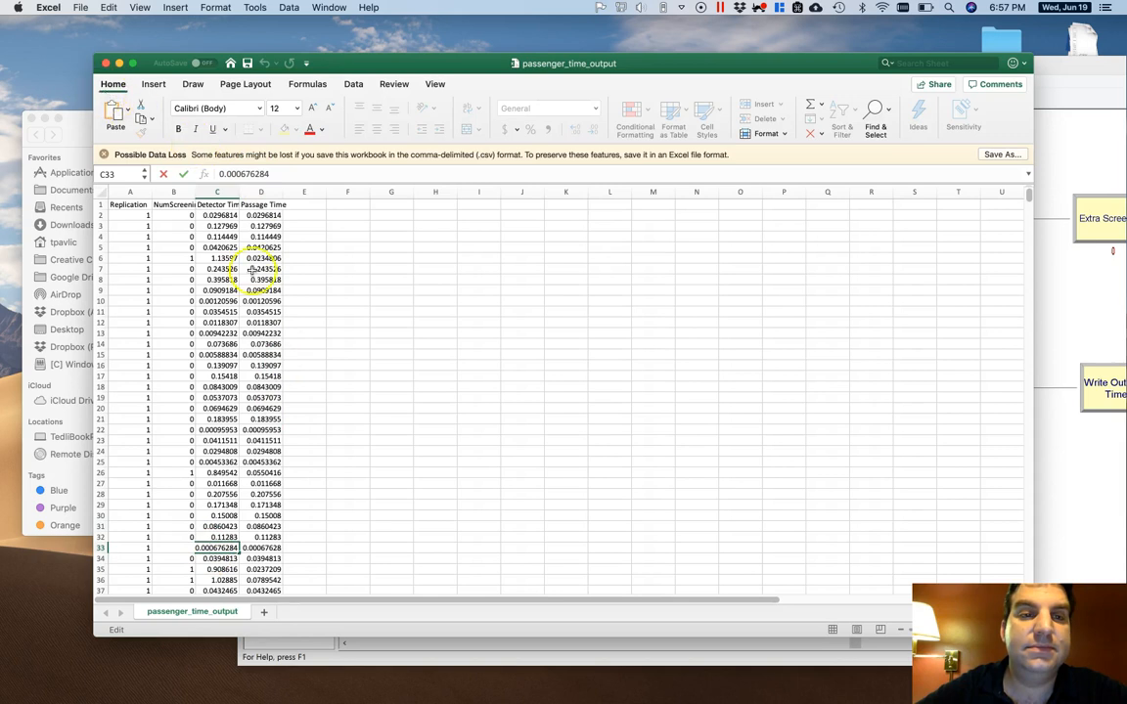
click(192, 225)
click(193, 216)
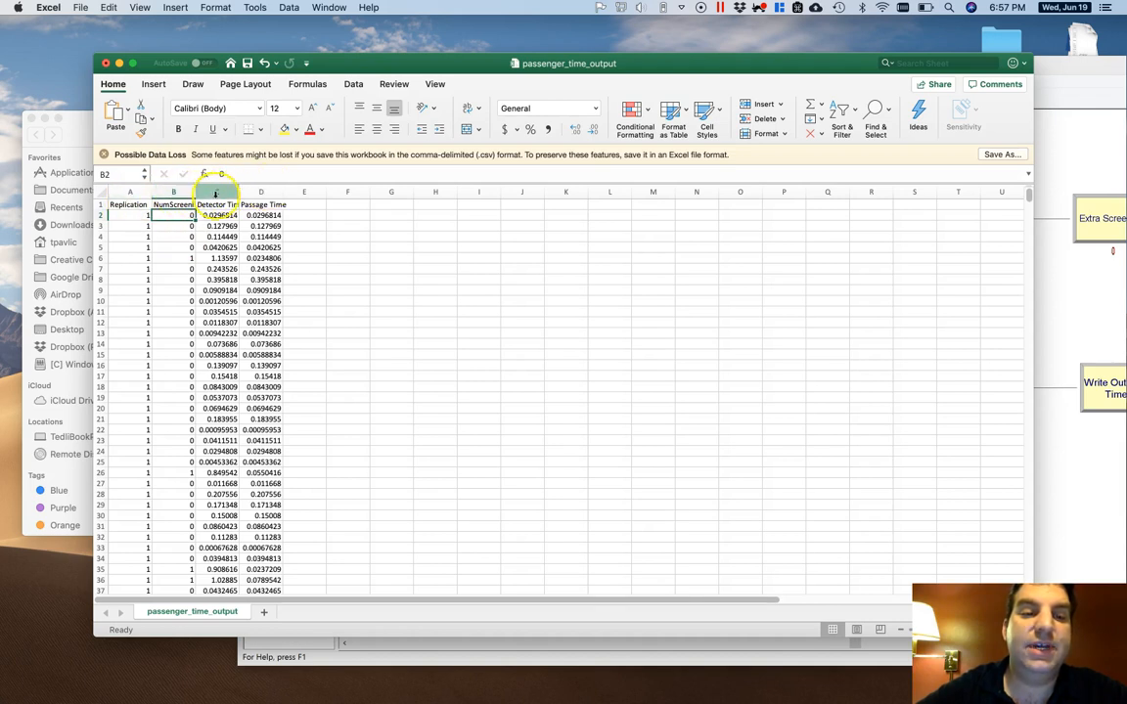
scroll(256, 342, down, 10)
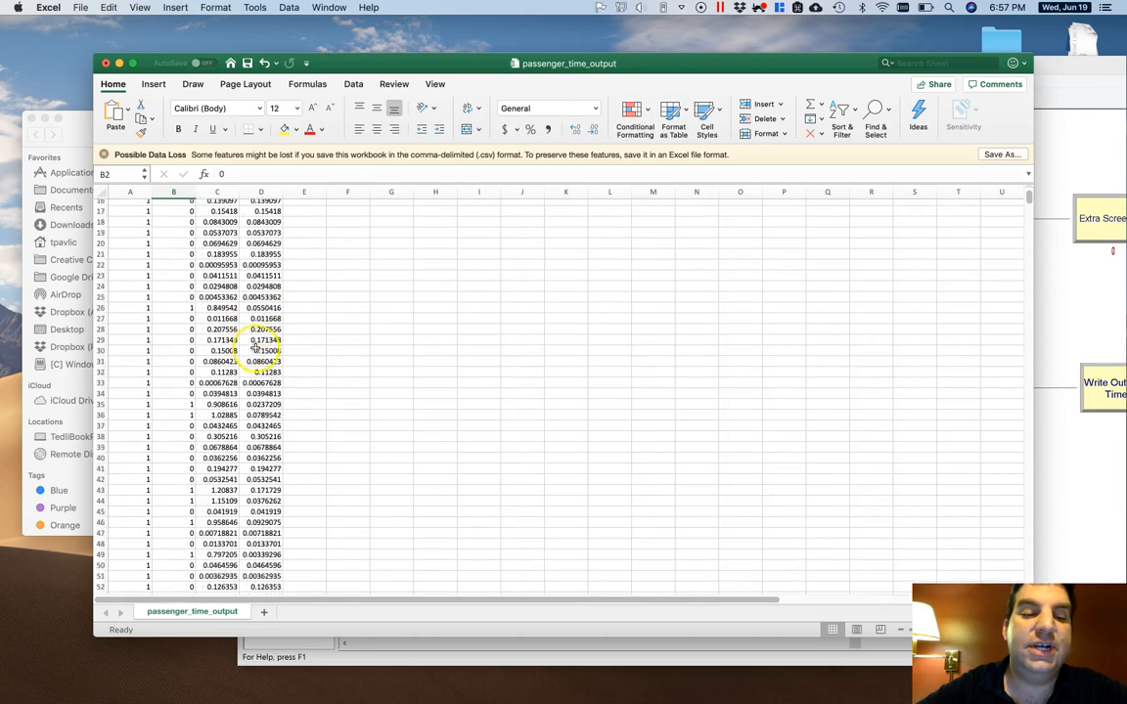
Examine the screening counts and times further down the CSV output, selecting row 233, and return to the header row
scroll(256, 341, down, 20)
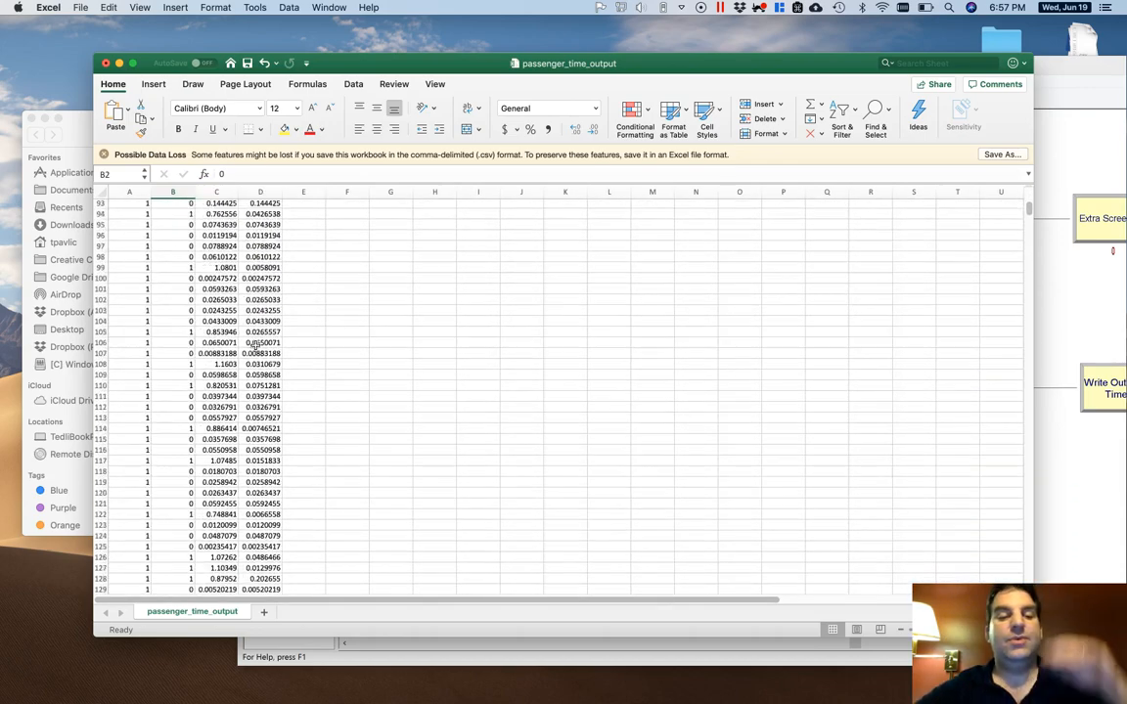
scroll(255, 346, down, 20)
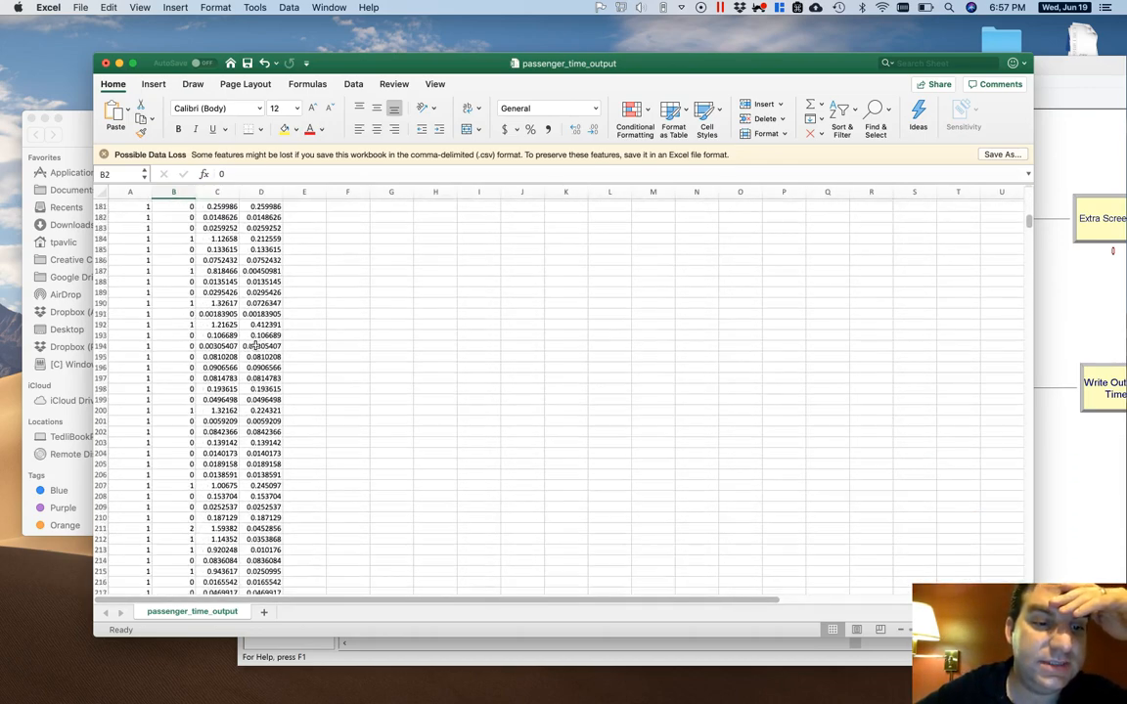
scroll(254, 346, up, 3)
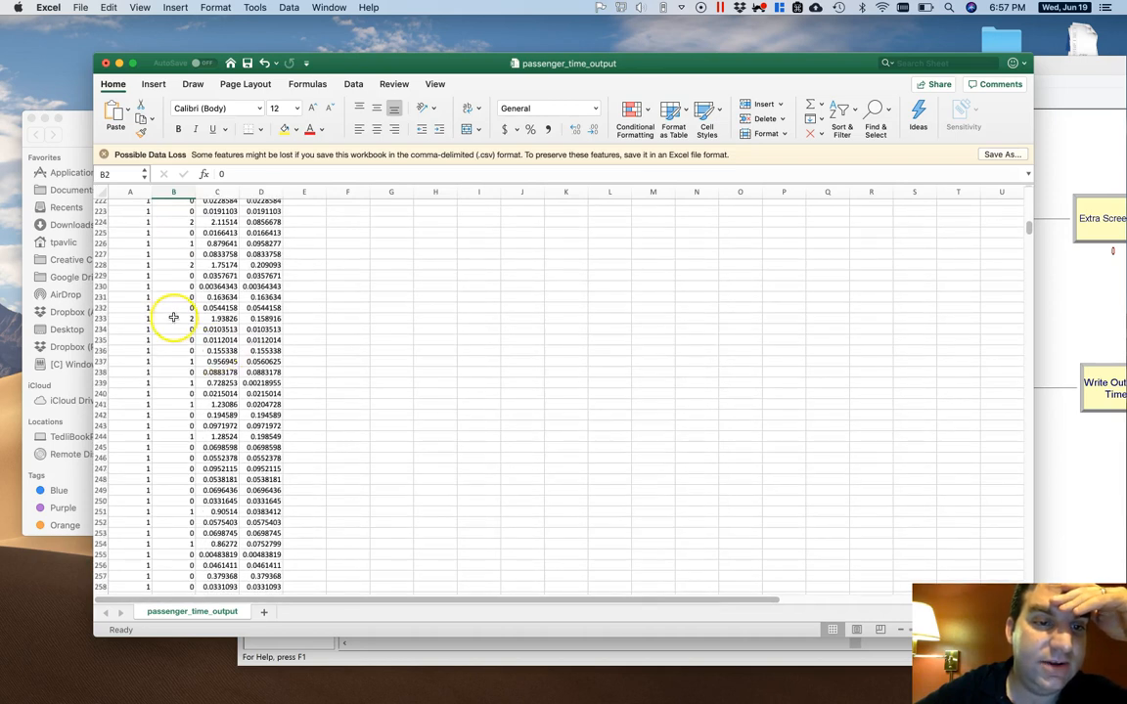
click(102, 319)
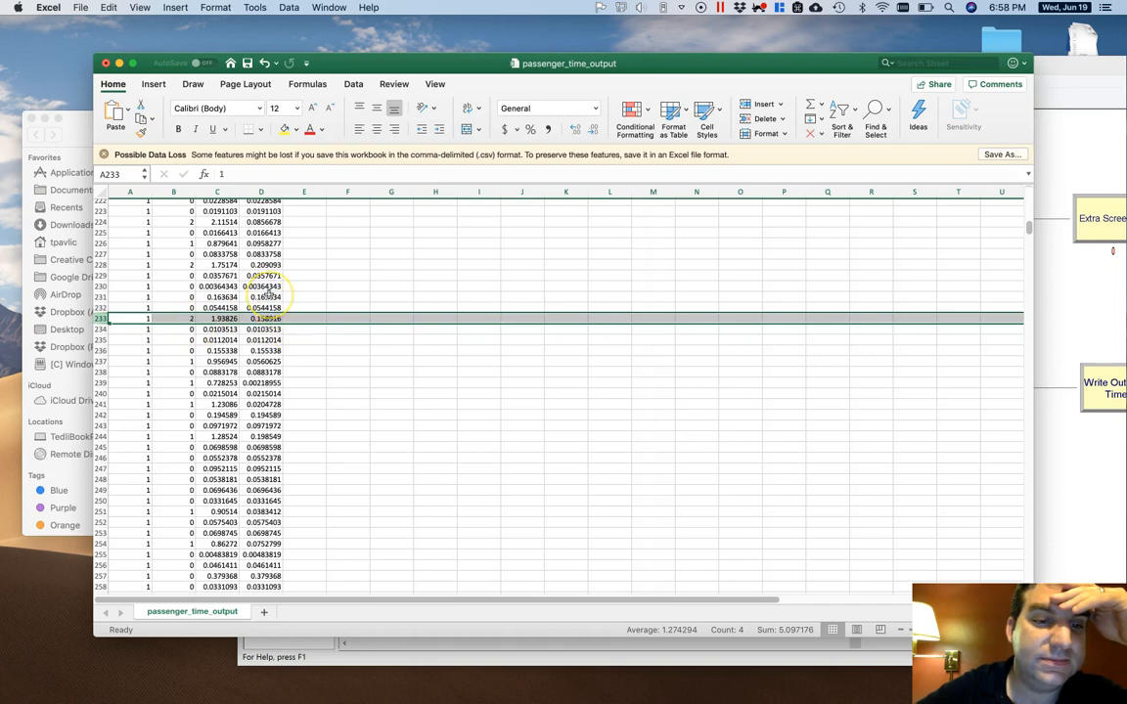
scroll(266, 294, up, 20)
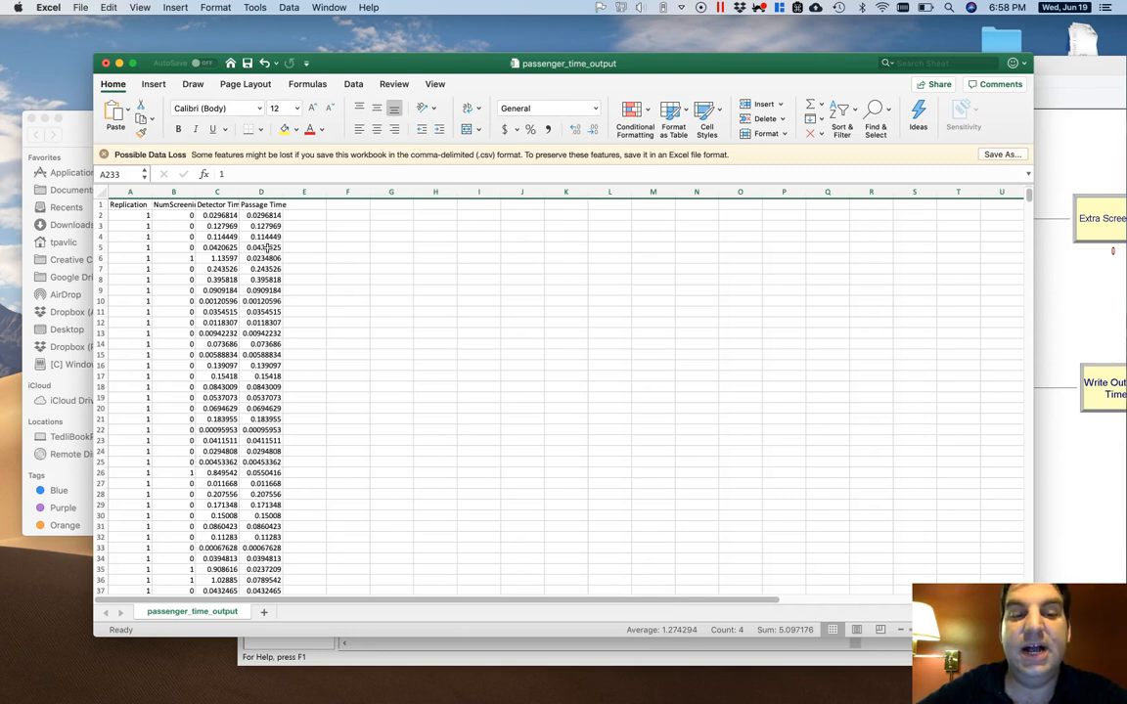
Switch to the Arena model and inspect the TNOW - DetectorTime assignment in the Write Out Entity Times module, closing it without changes
click(1123, 489)
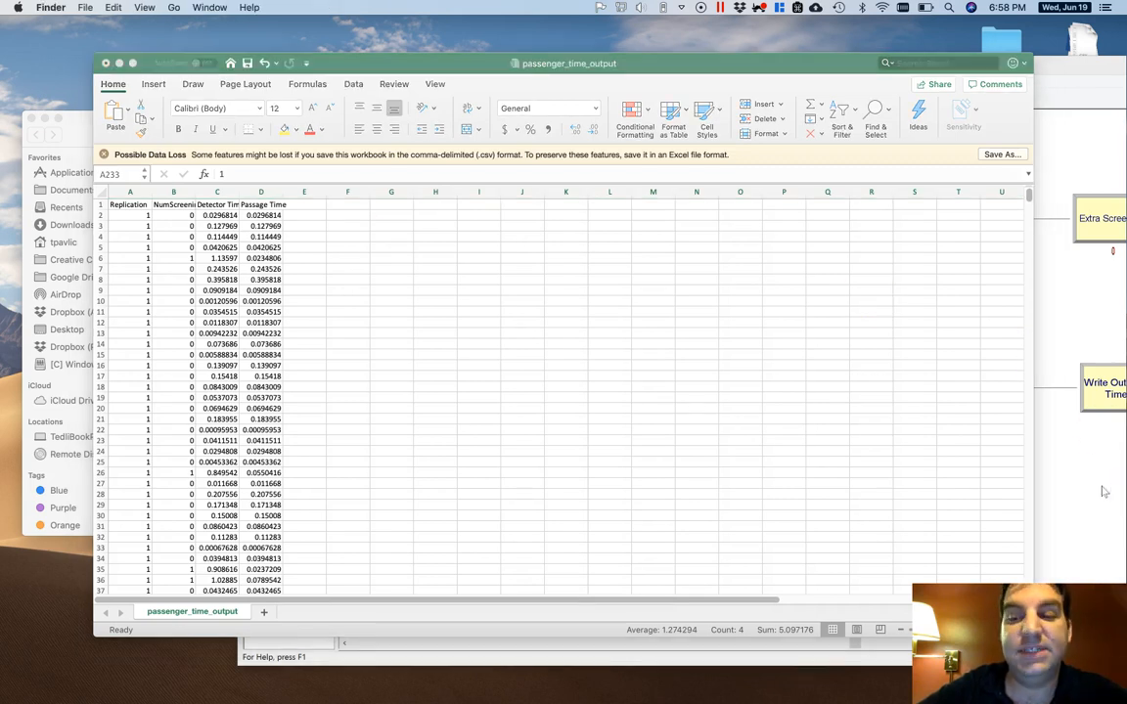
click(445, 92)
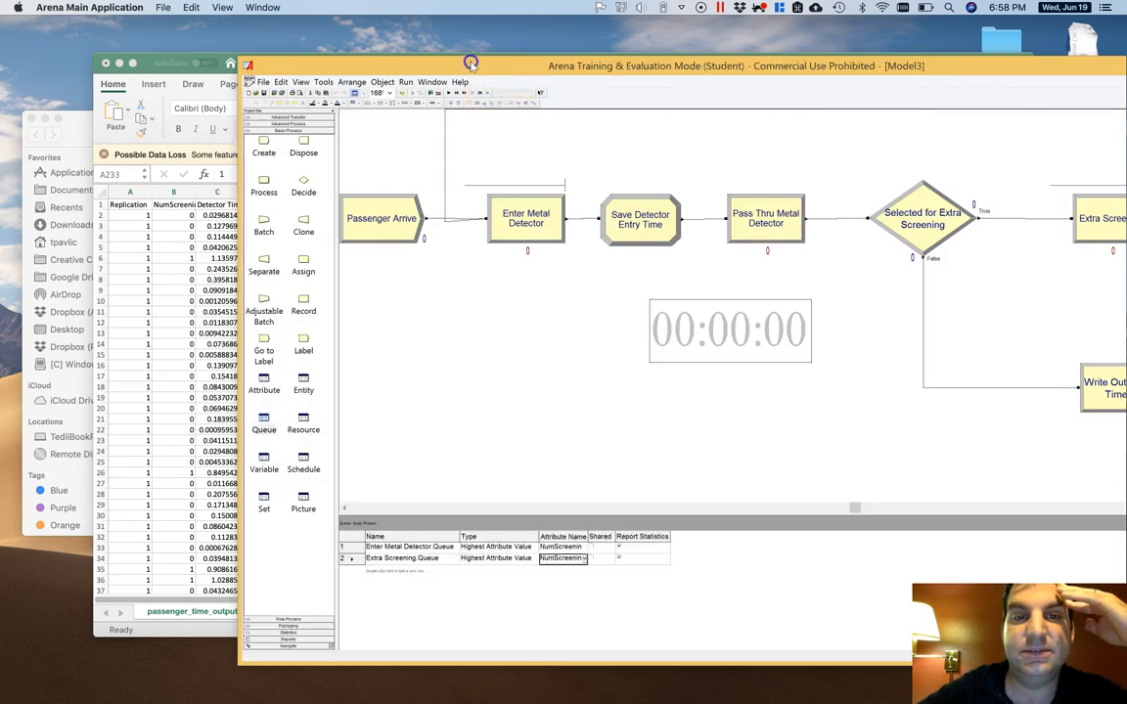
drag(347, 32, 325, 32)
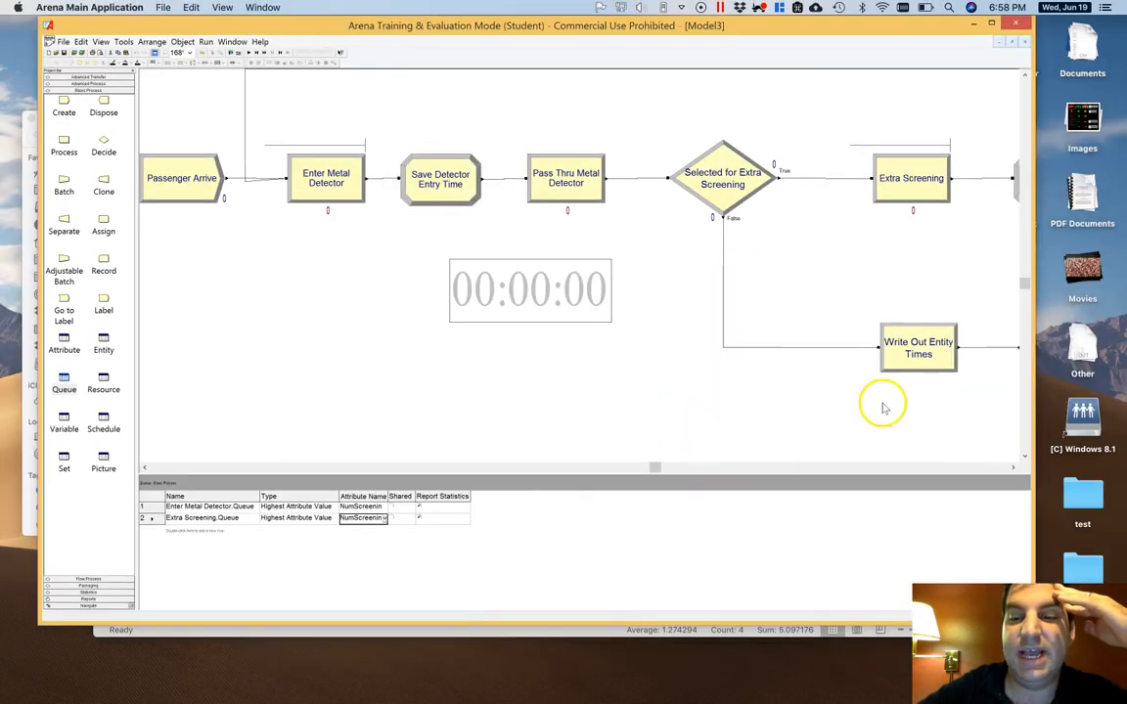
double_click(939, 360)
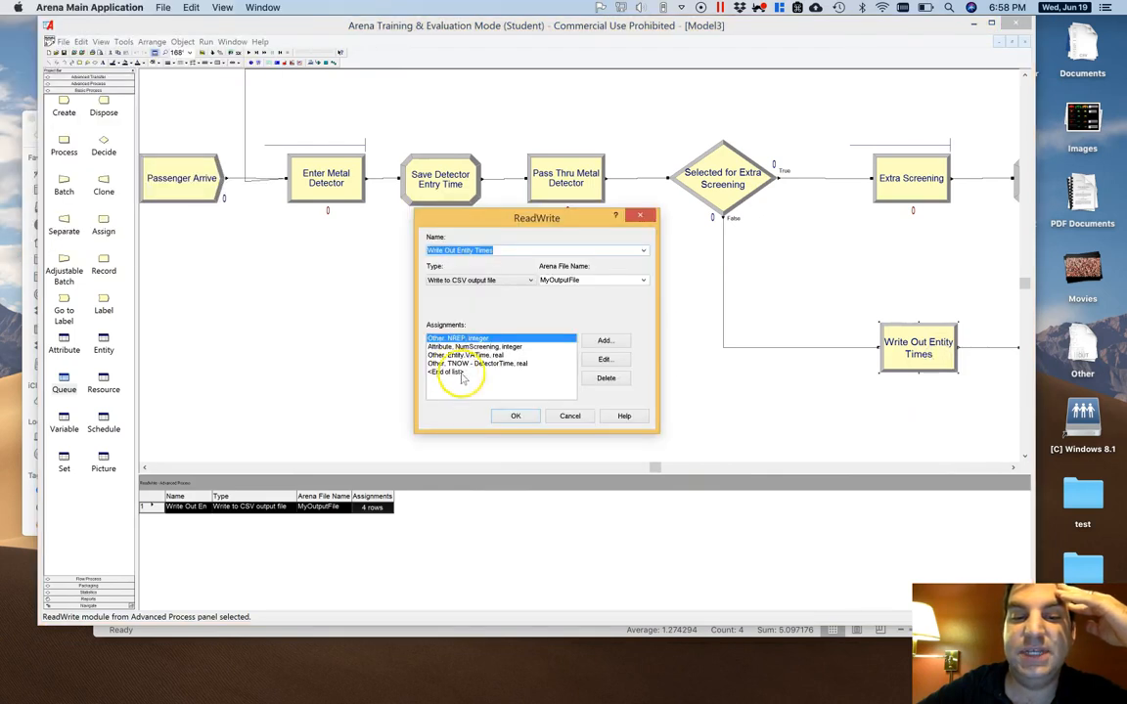
click(498, 365)
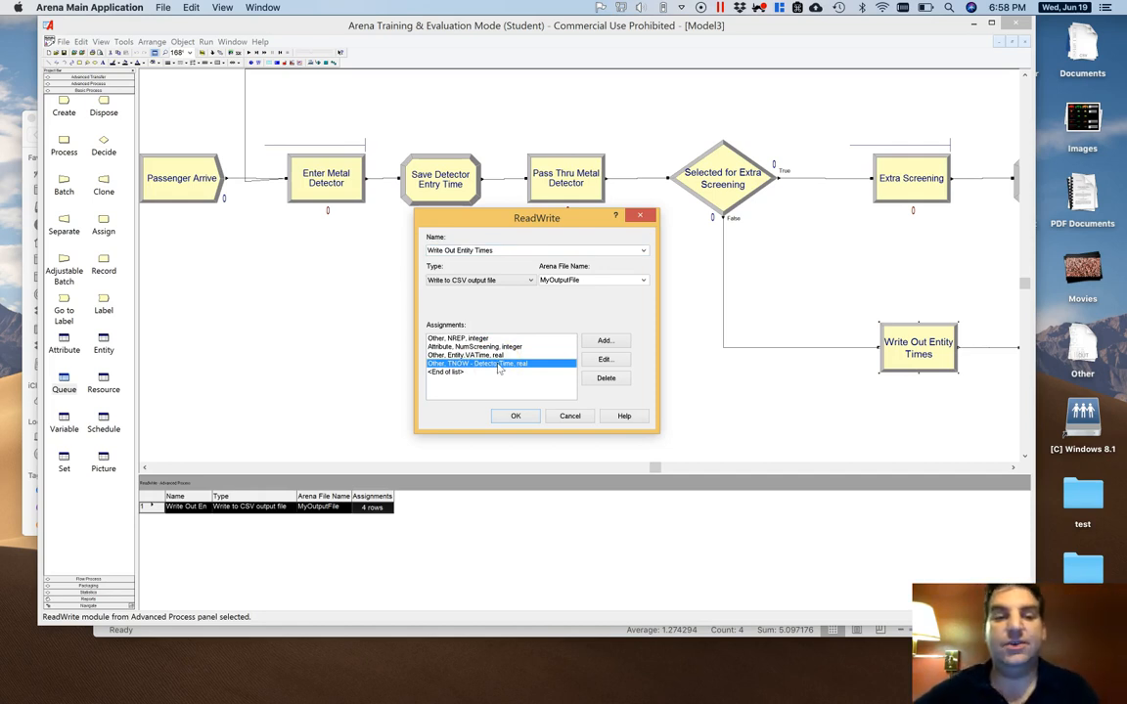
click(571, 418)
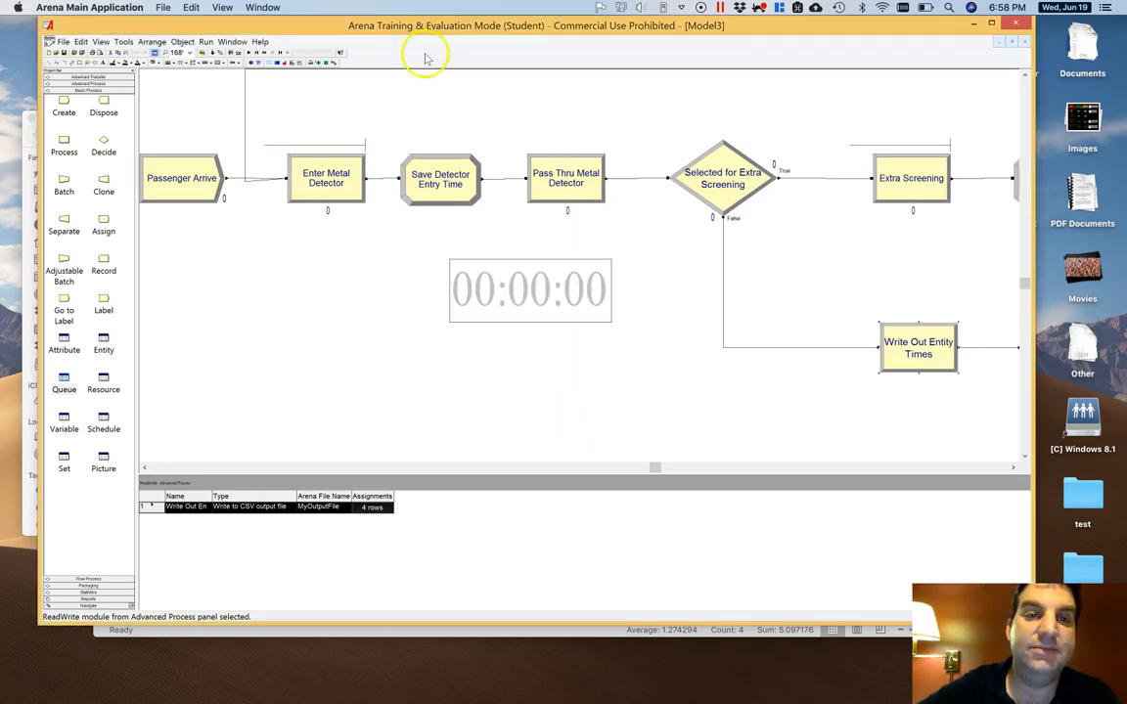
Return to the CSV output in Excel, compare detector and passage times across the passenger rows, and select row 6
drag(427, 22, 597, 22)
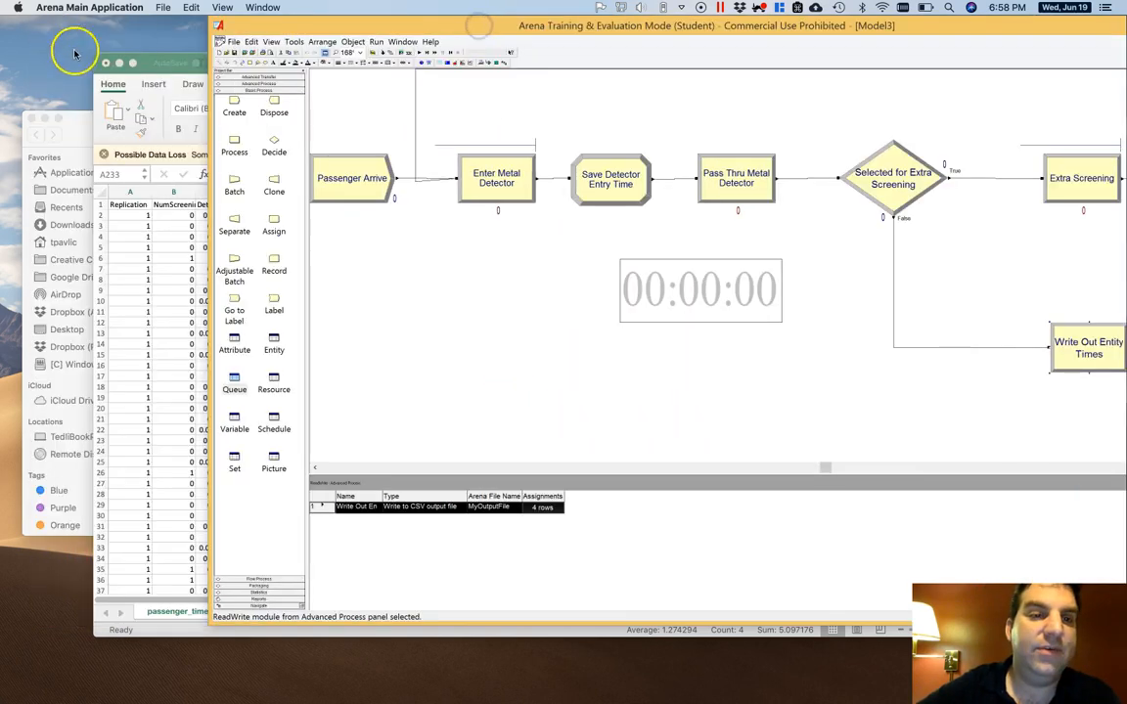
click(166, 62)
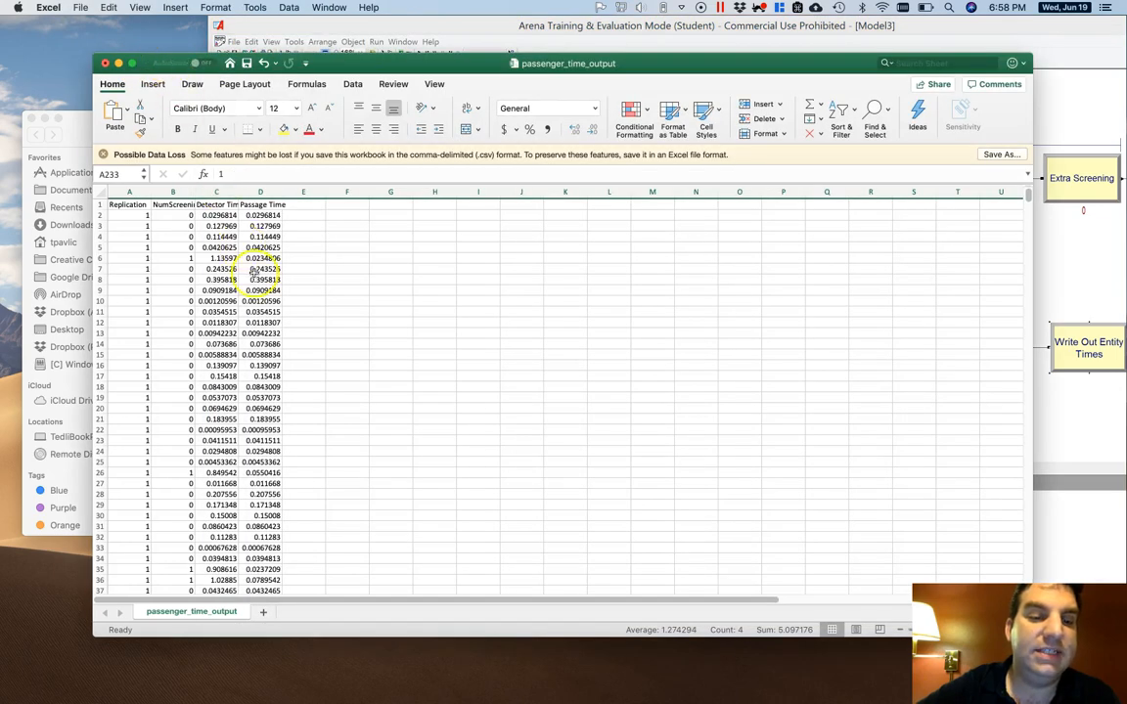
scroll(279, 321, down, 5)
scroll(279, 321, down, 15)
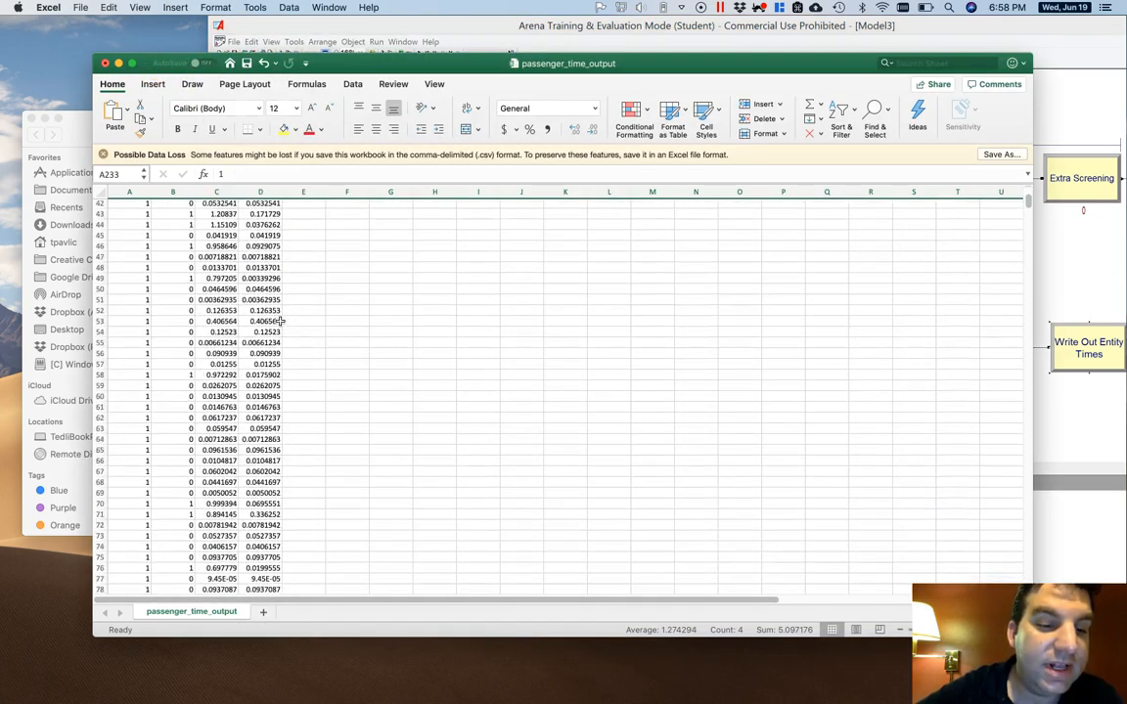
scroll(279, 321, up, 20)
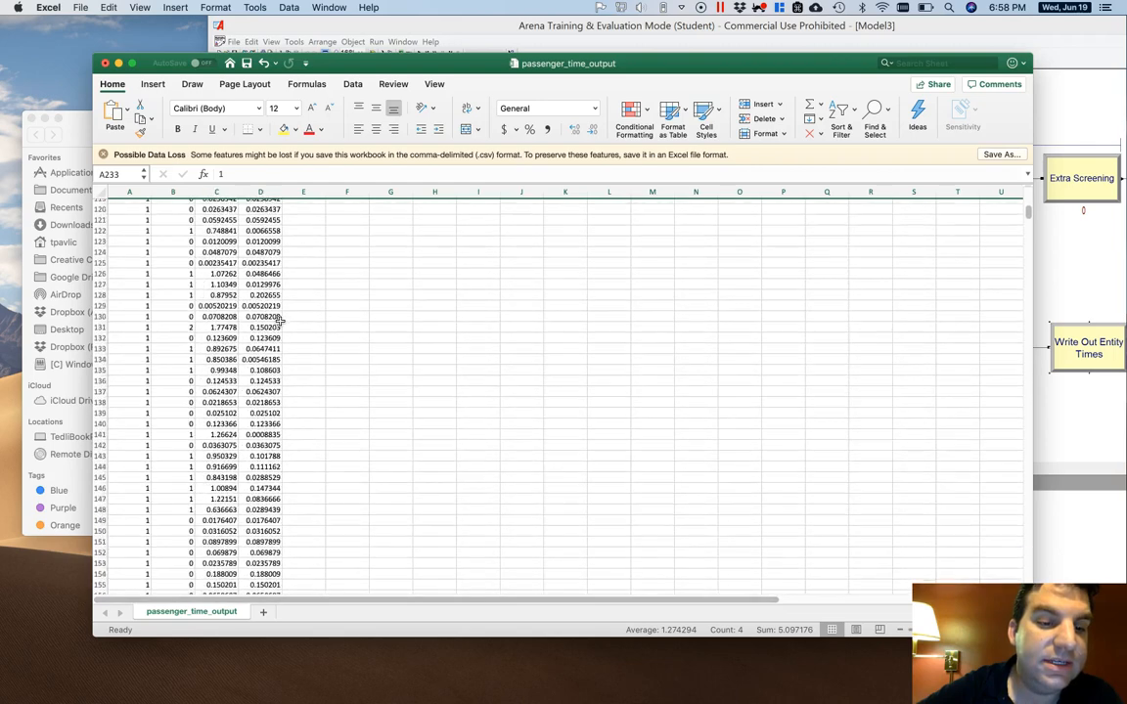
scroll(279, 321, down, 20)
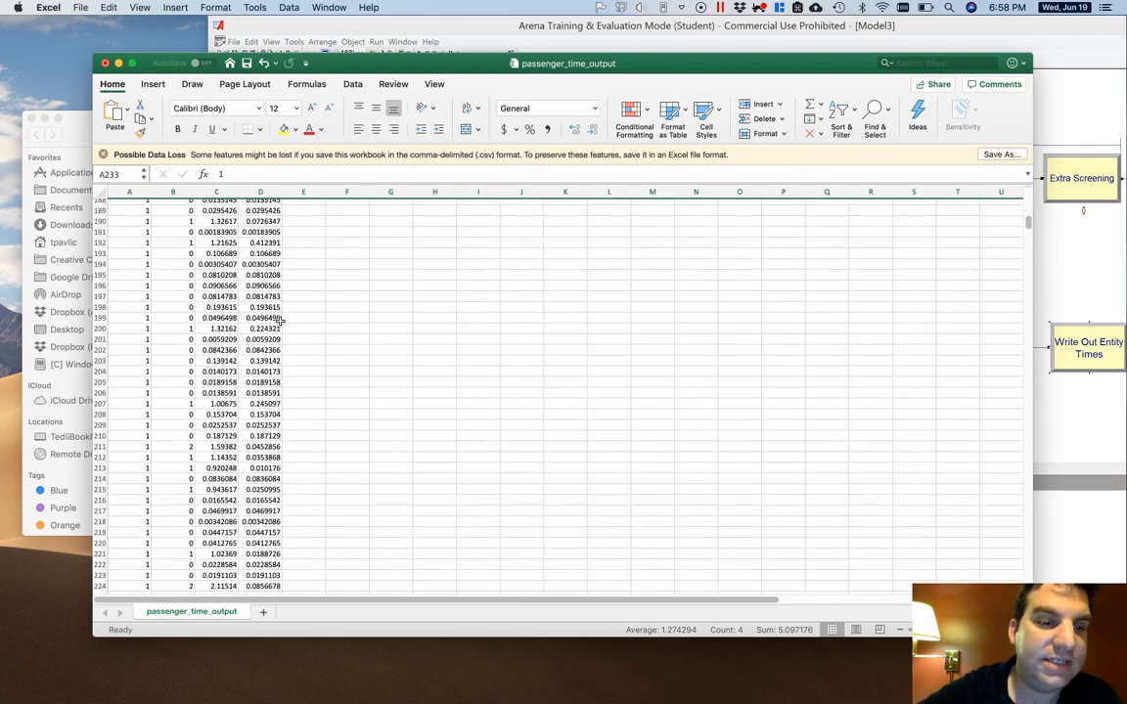
scroll(277, 290, up, 20)
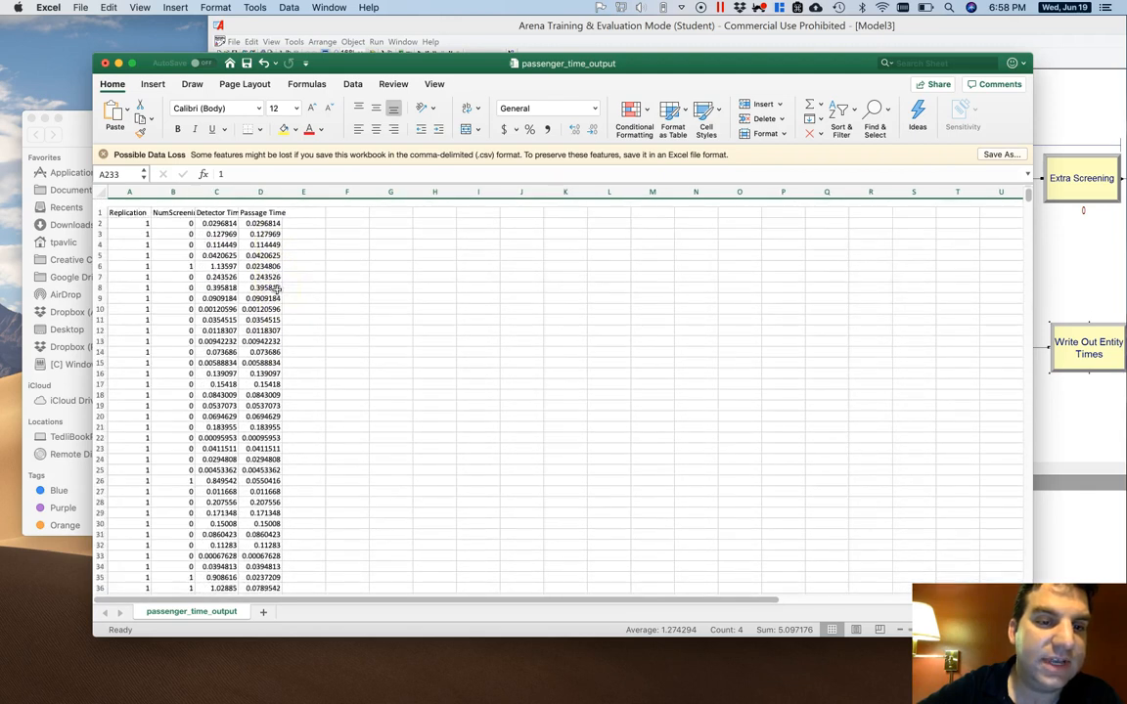
click(97, 259)
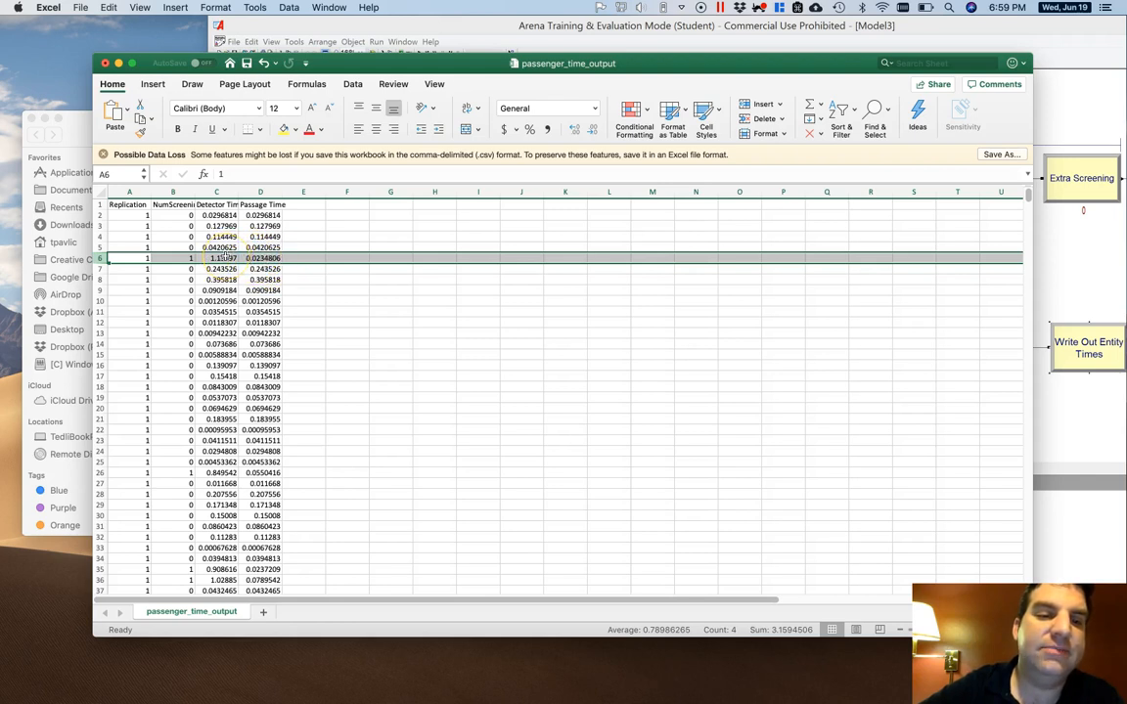
Switch back to Arena, open the DetectorTime assignment in the Save Detector Entry Time module, and delete the X from its MX function
click(438, 27)
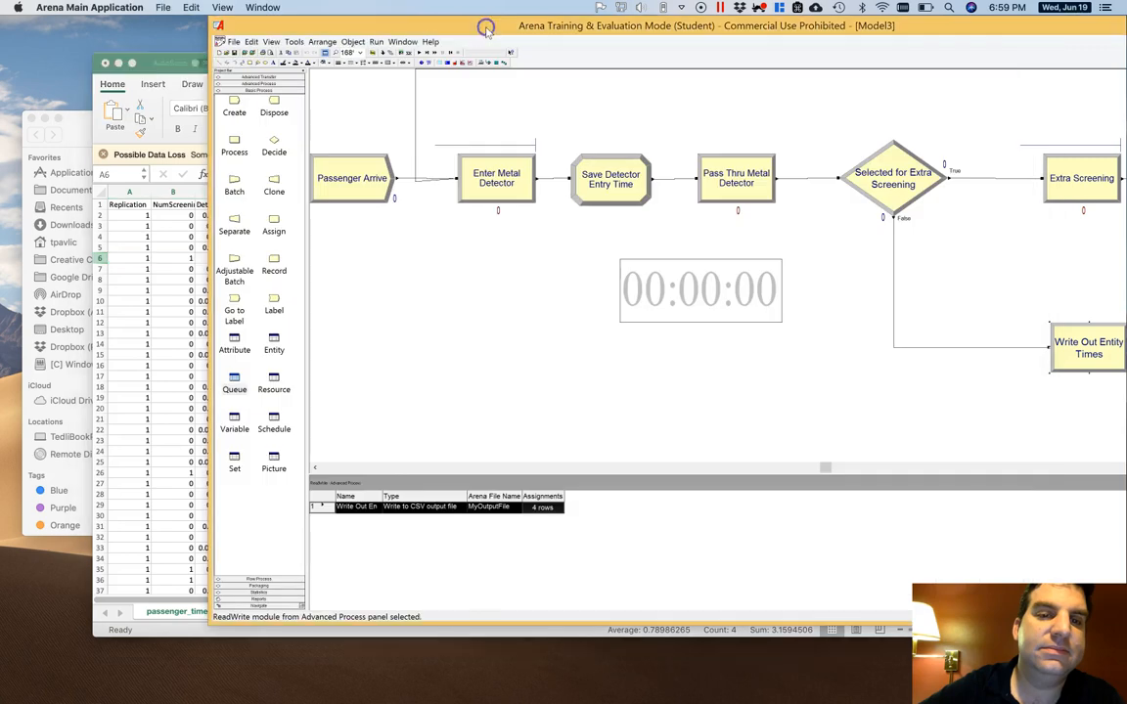
drag(401, 37, 298, 35)
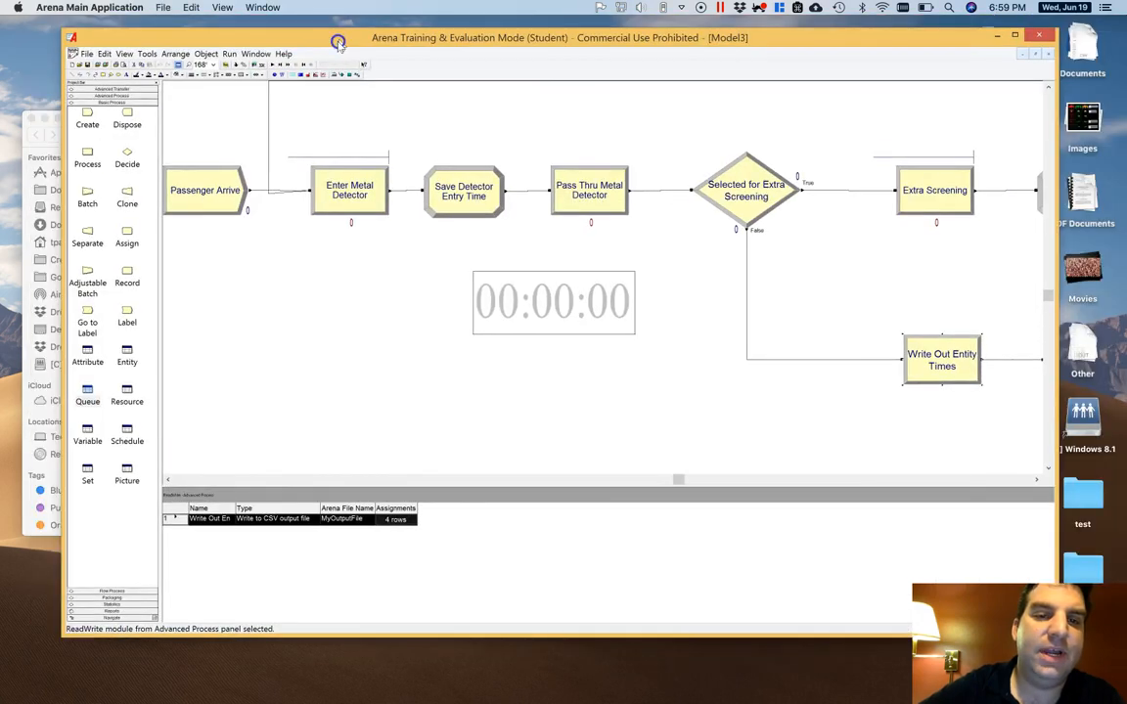
double_click(465, 181)
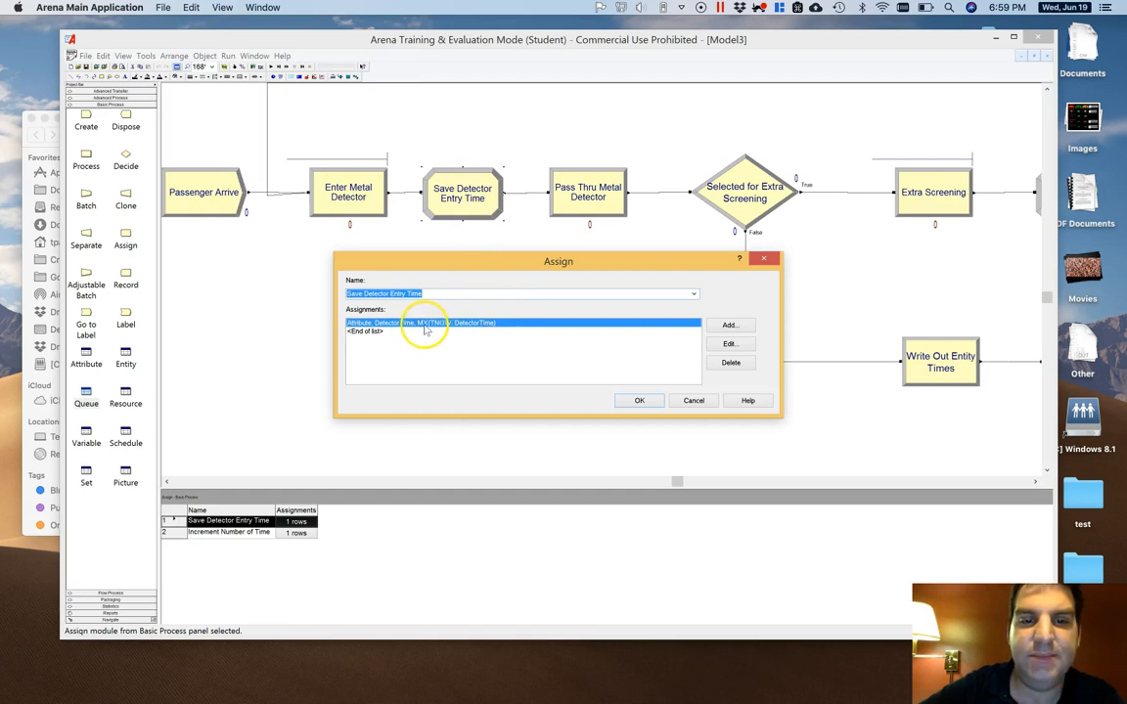
click(729, 344)
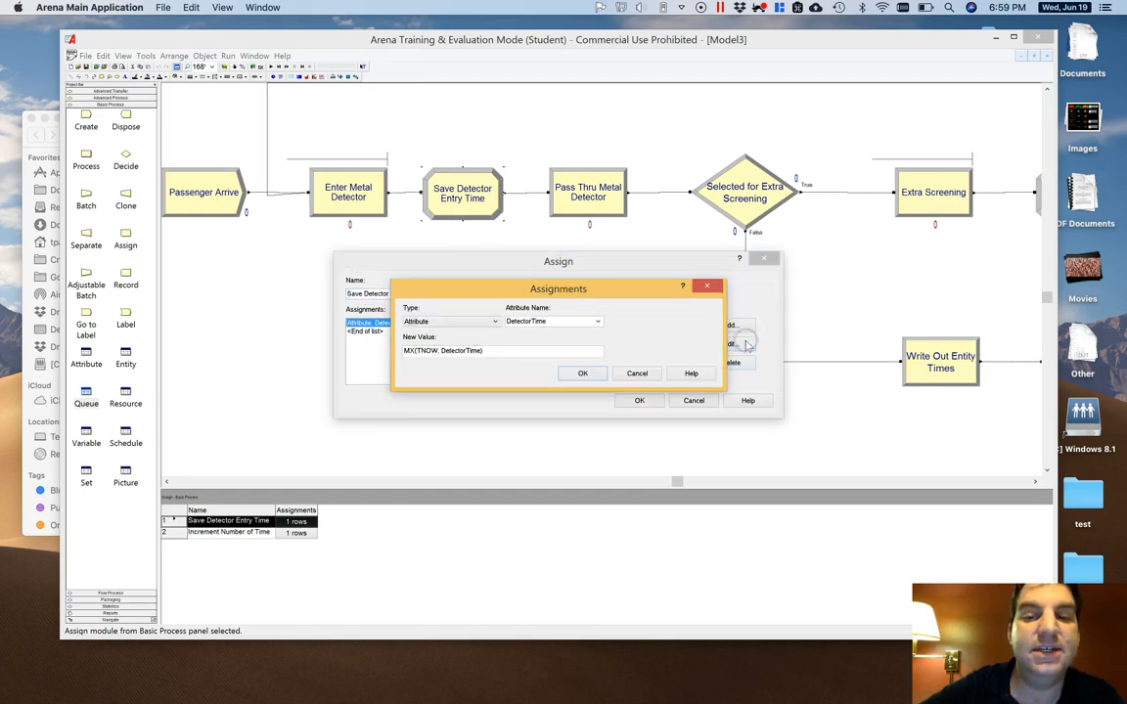
click(412, 351)
key(BackSpace)
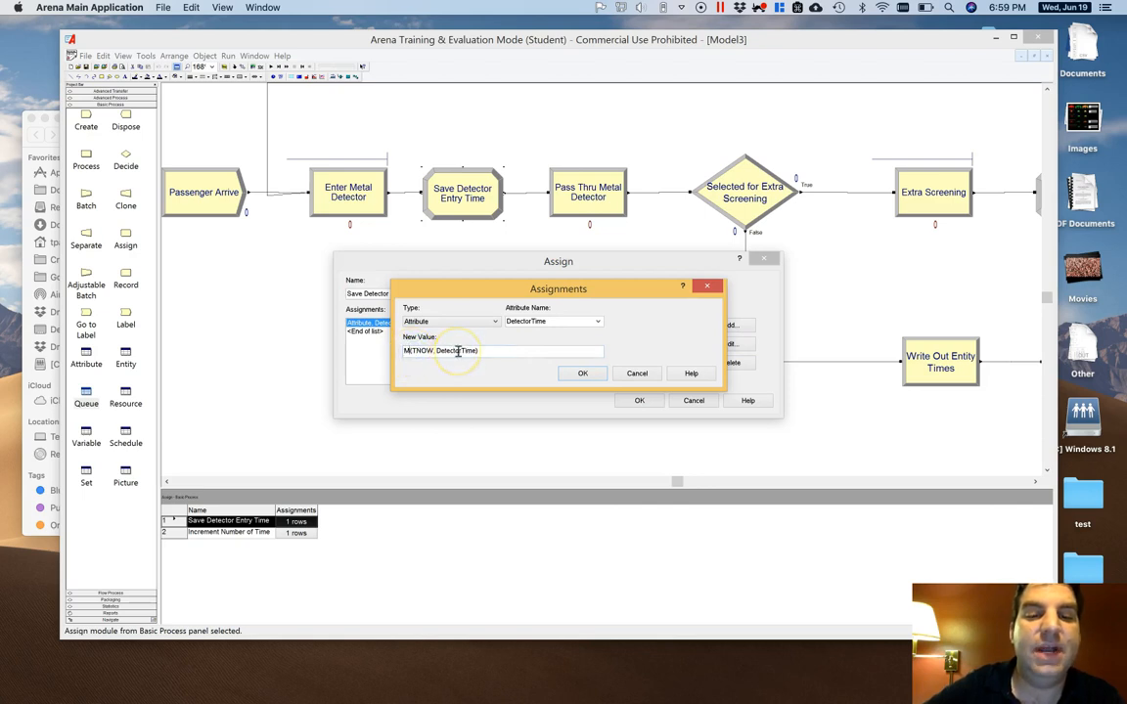
Look up the Minimum Value function under Math Functions in the Expression Builder and cancel the builder
right_click(404, 352)
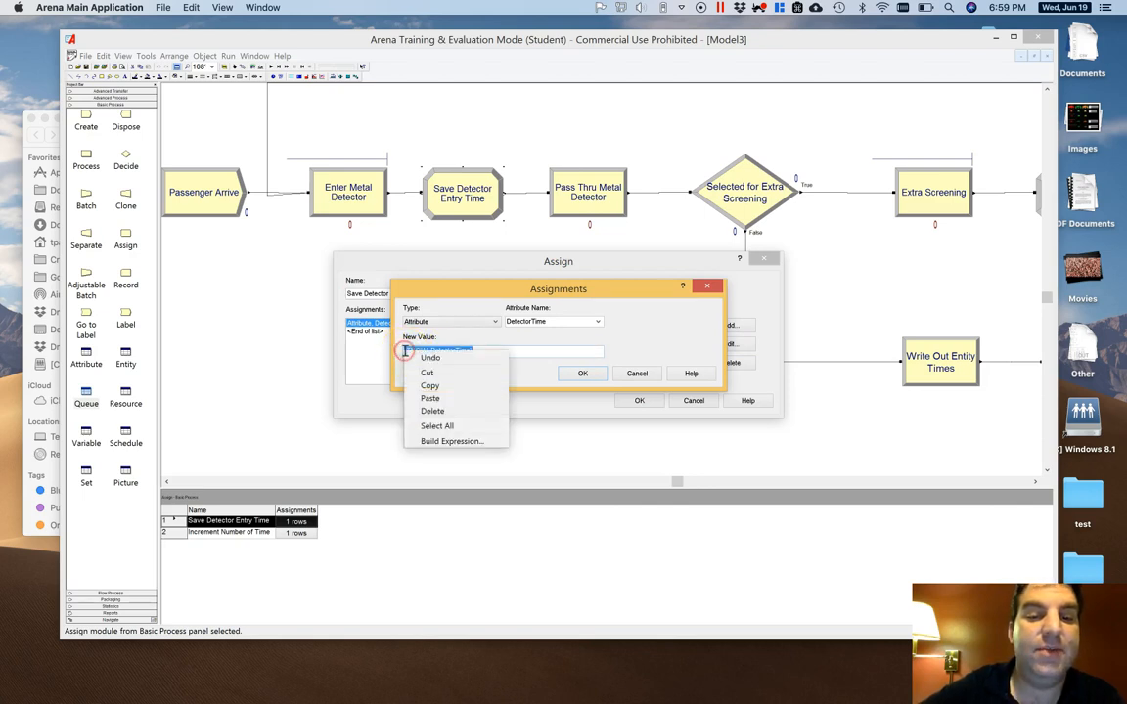
click(456, 441)
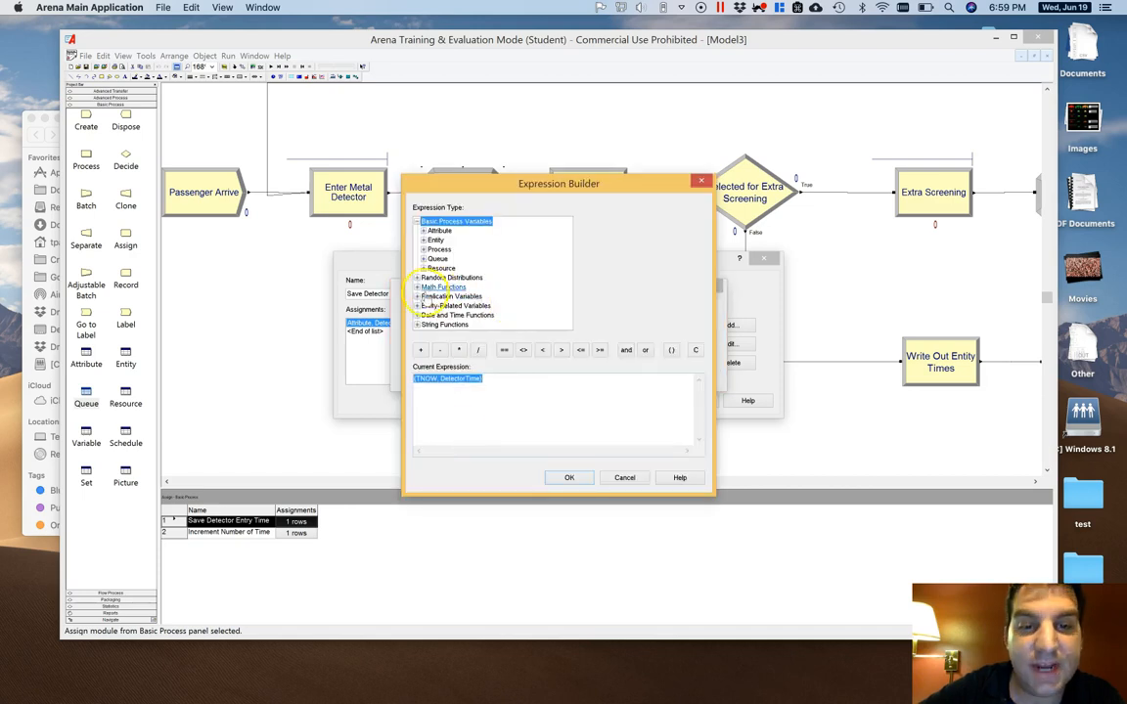
click(416, 286)
click(450, 293)
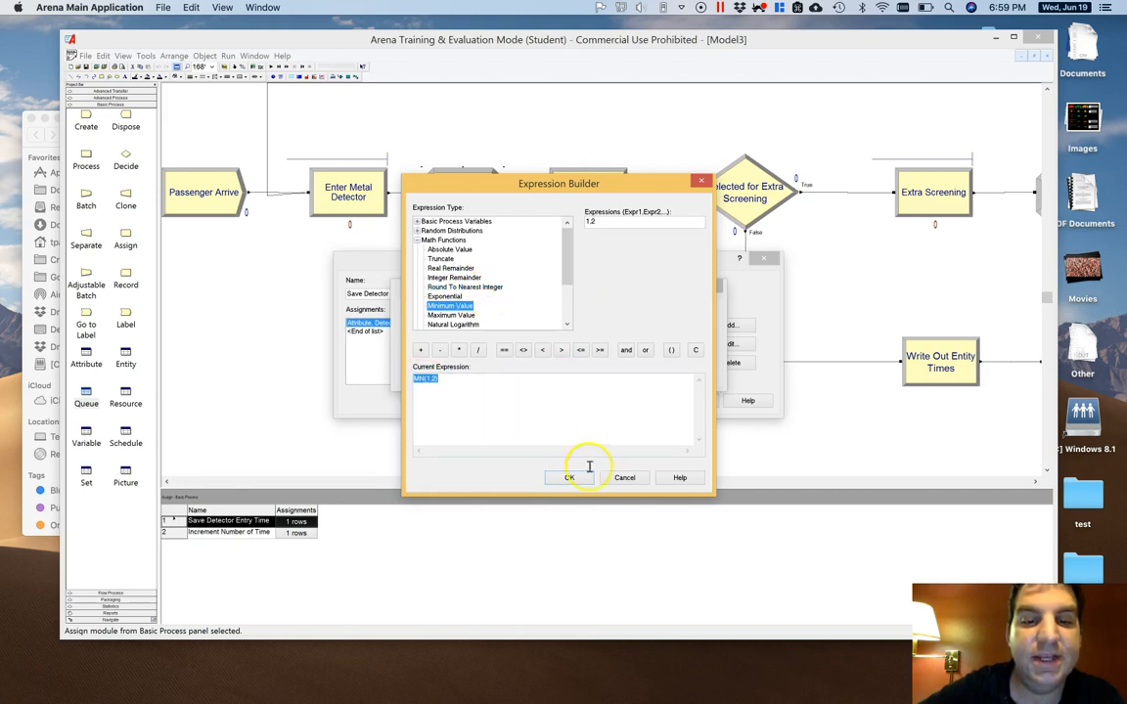
click(623, 477)
Set the DetectorTime assignment's new value to MN(TNOW, DetectorTime) and accept the module's changes
click(403, 350)
text(MN(TNOW, DetectorTime)
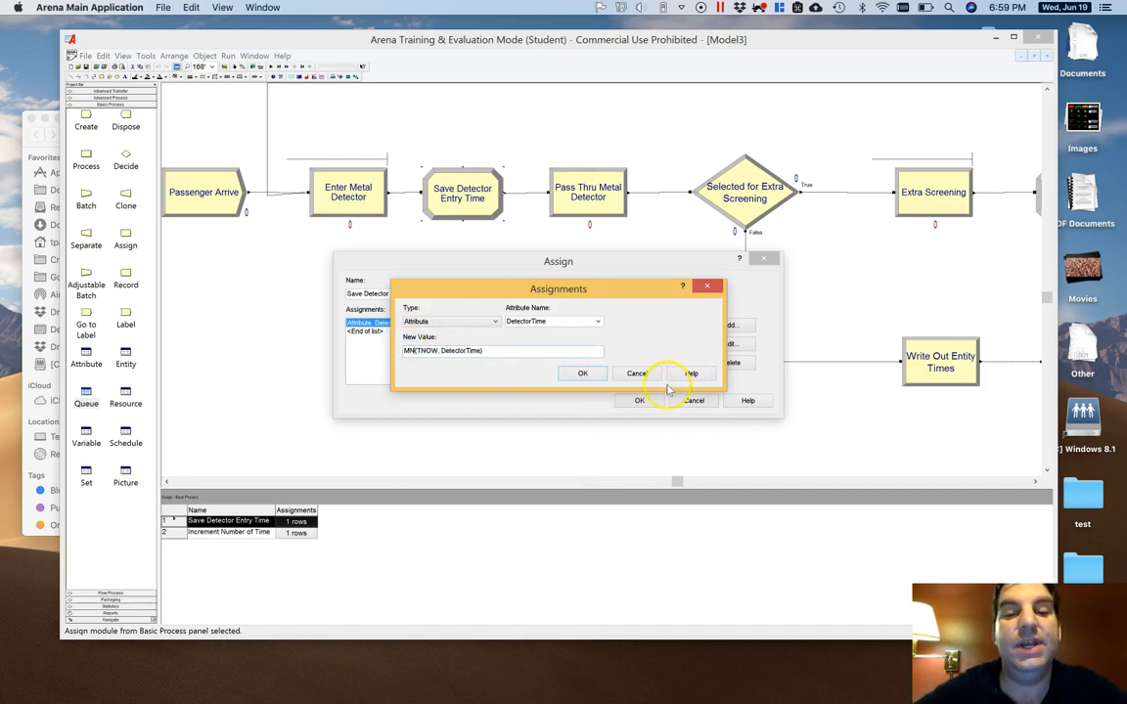
click(593, 376)
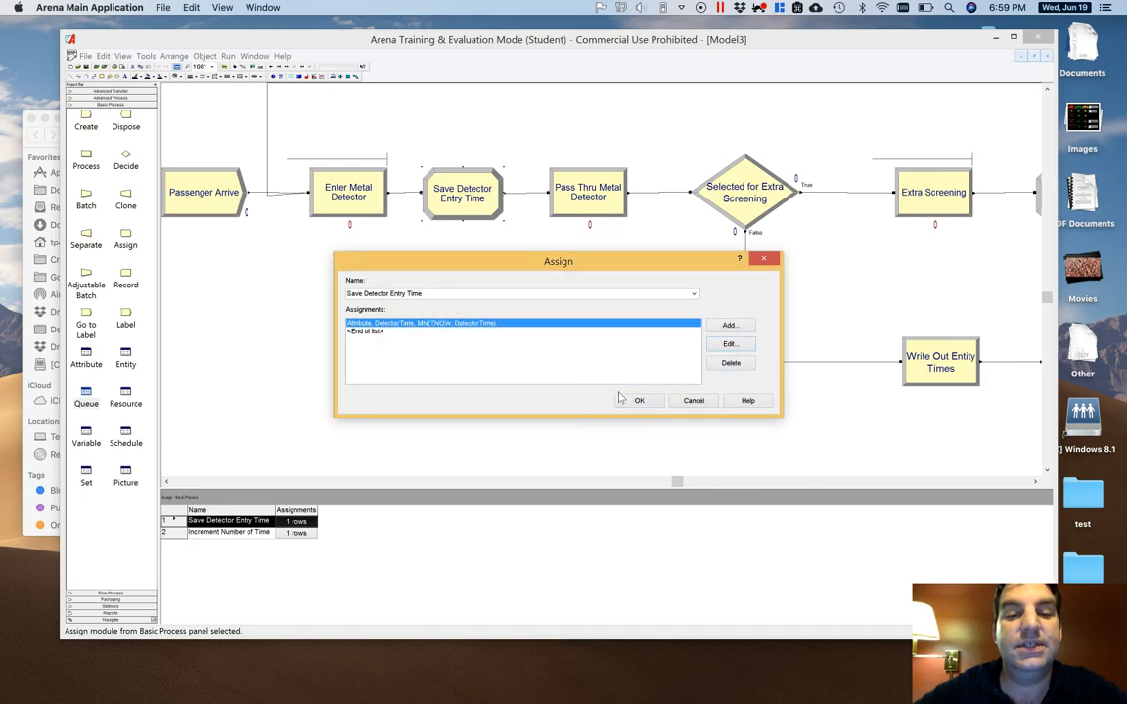
click(622, 397)
Deselect the module, run the simulation again, and fast-forward it
click(402, 322)
click(303, 115)
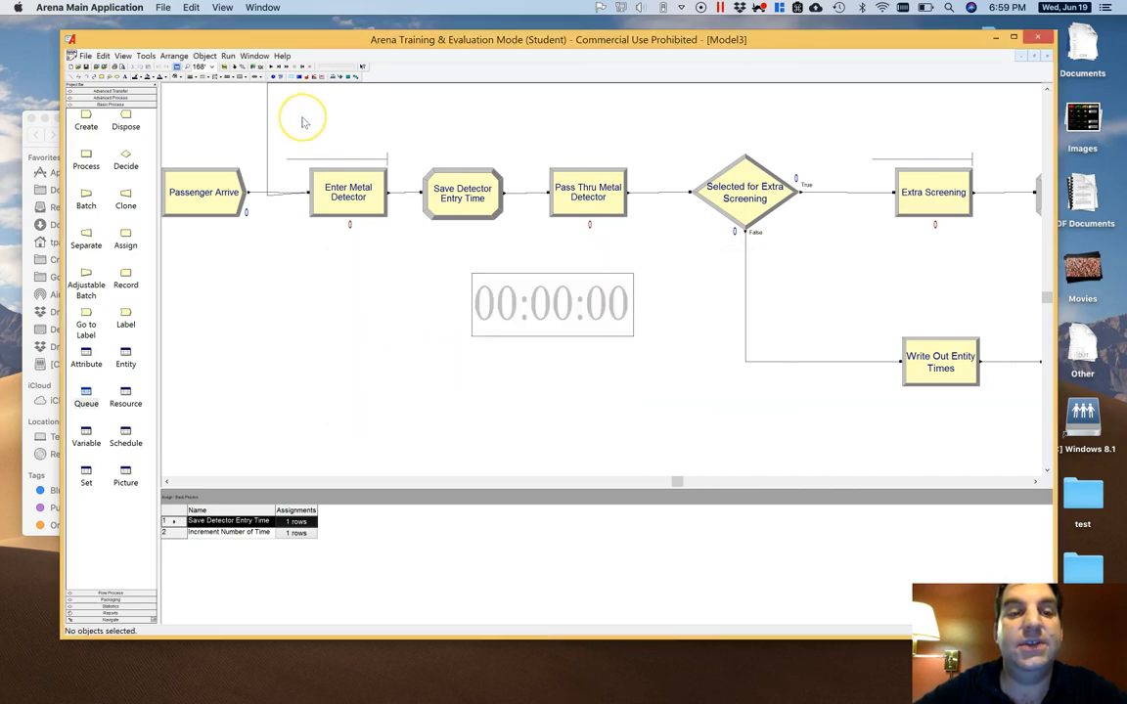
click(270, 68)
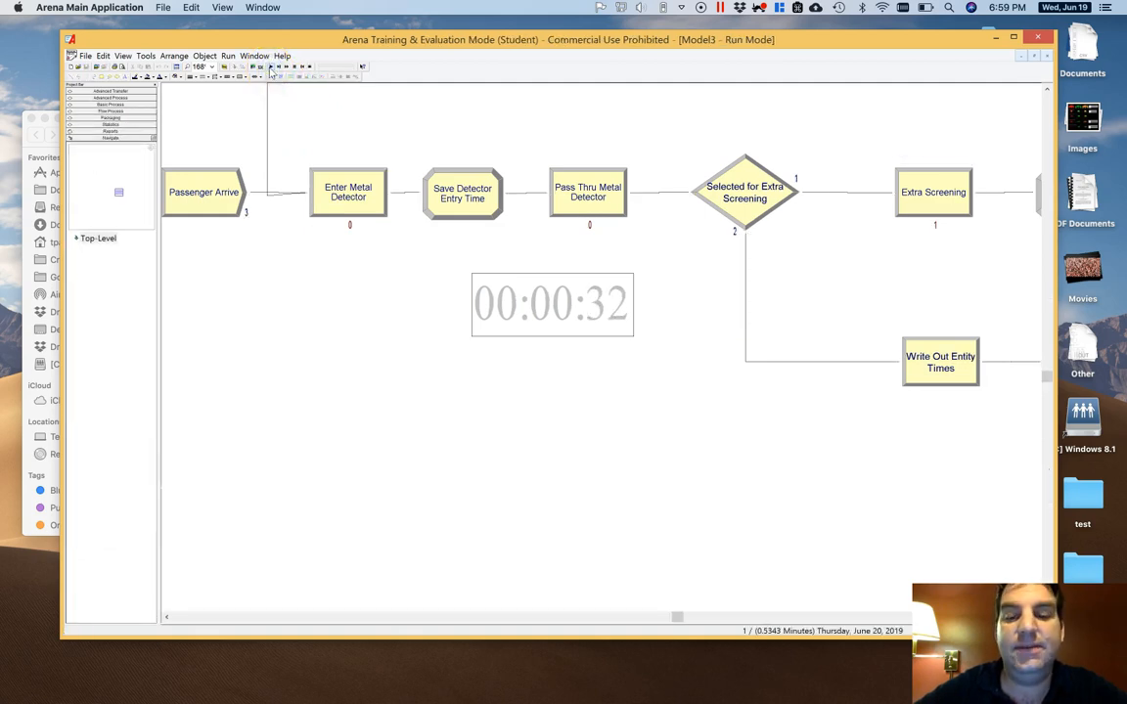
click(288, 68)
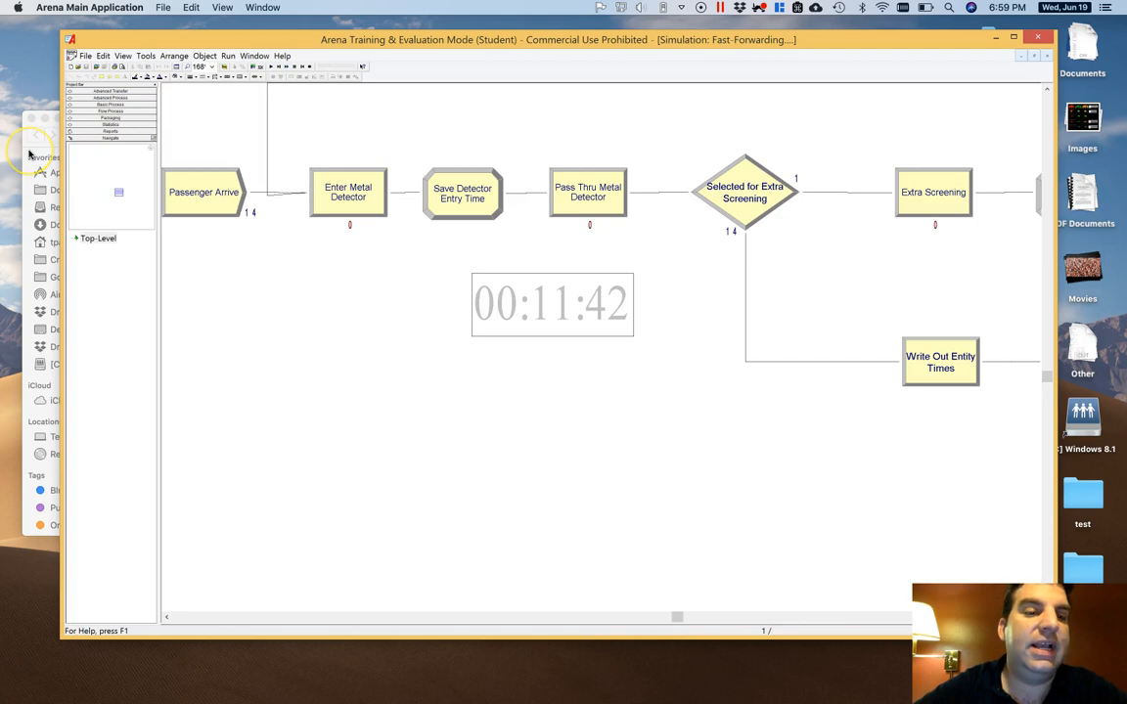
Switch to the CSV output in Excel and review the passenger rows down to the start of replication 2
key(super+Tab)
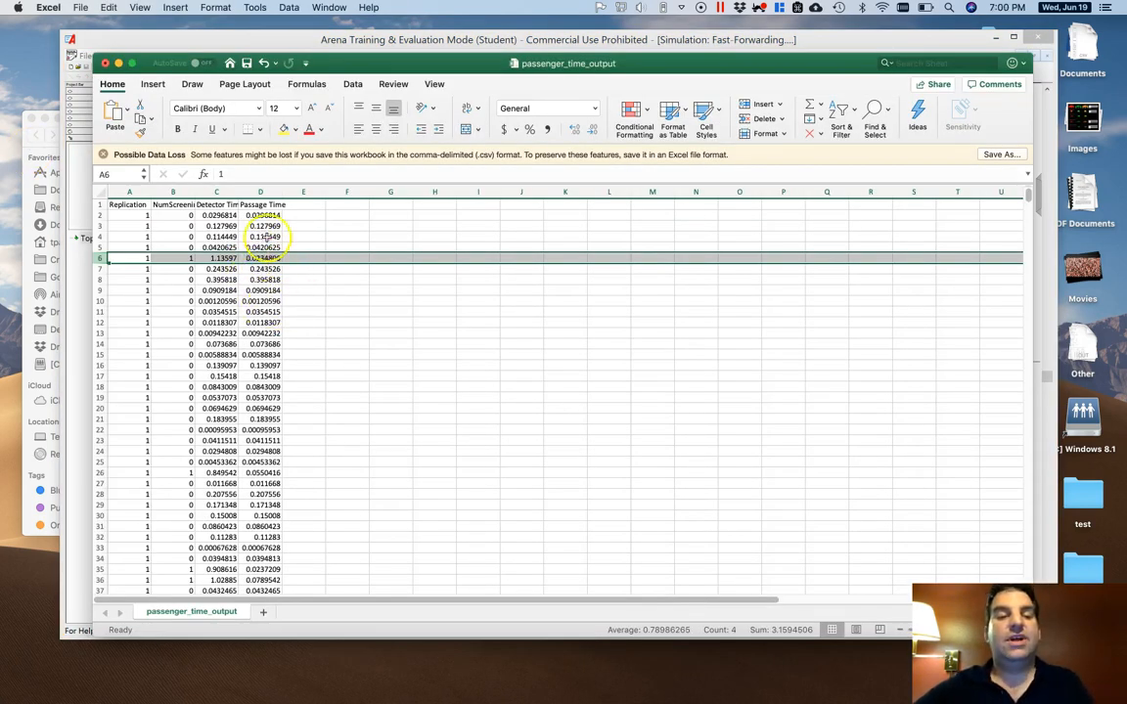
scroll(269, 344, down, 20)
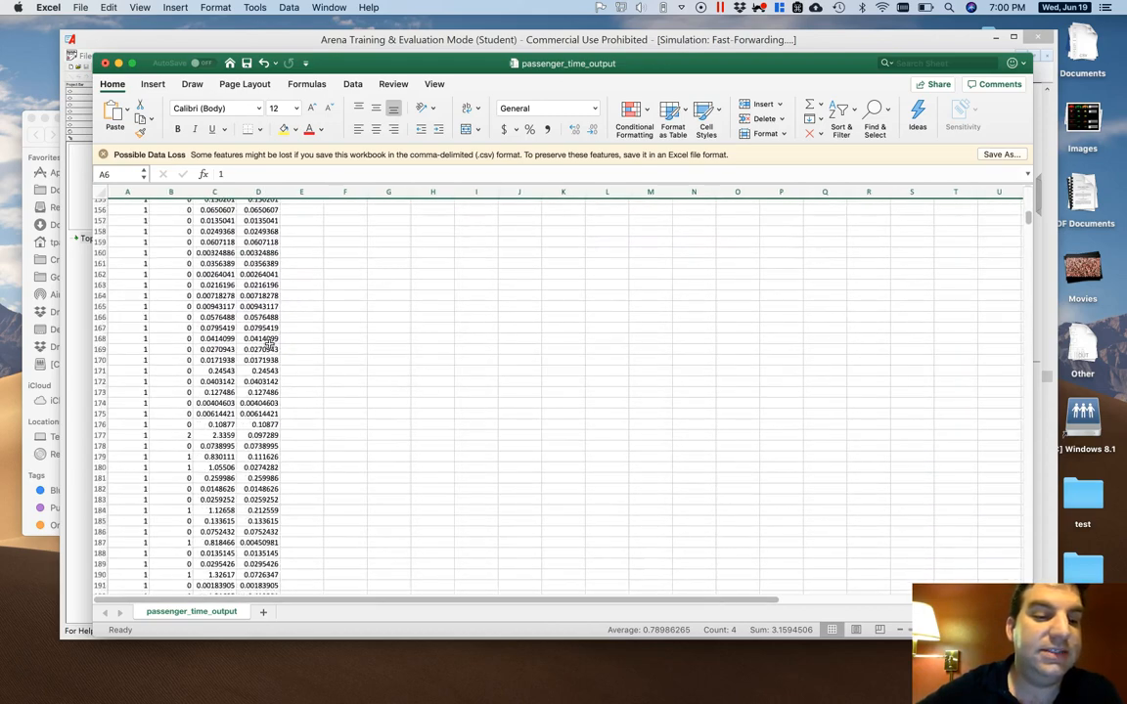
scroll(269, 344, down, 20)
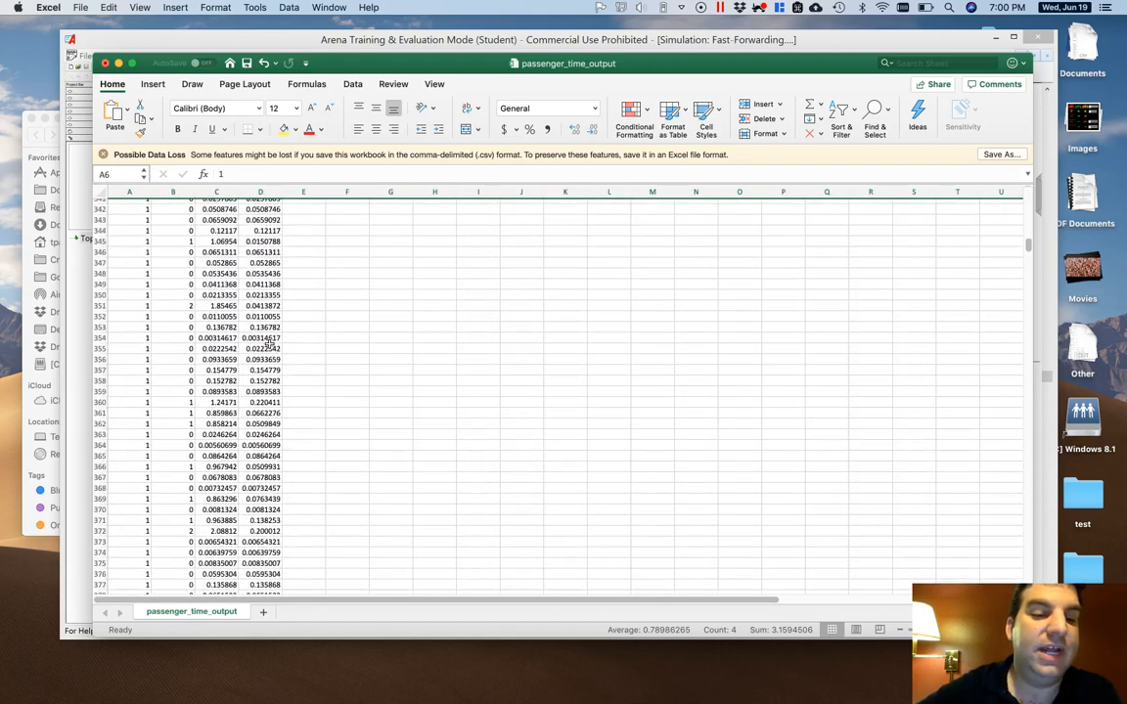
scroll(269, 344, down, 20)
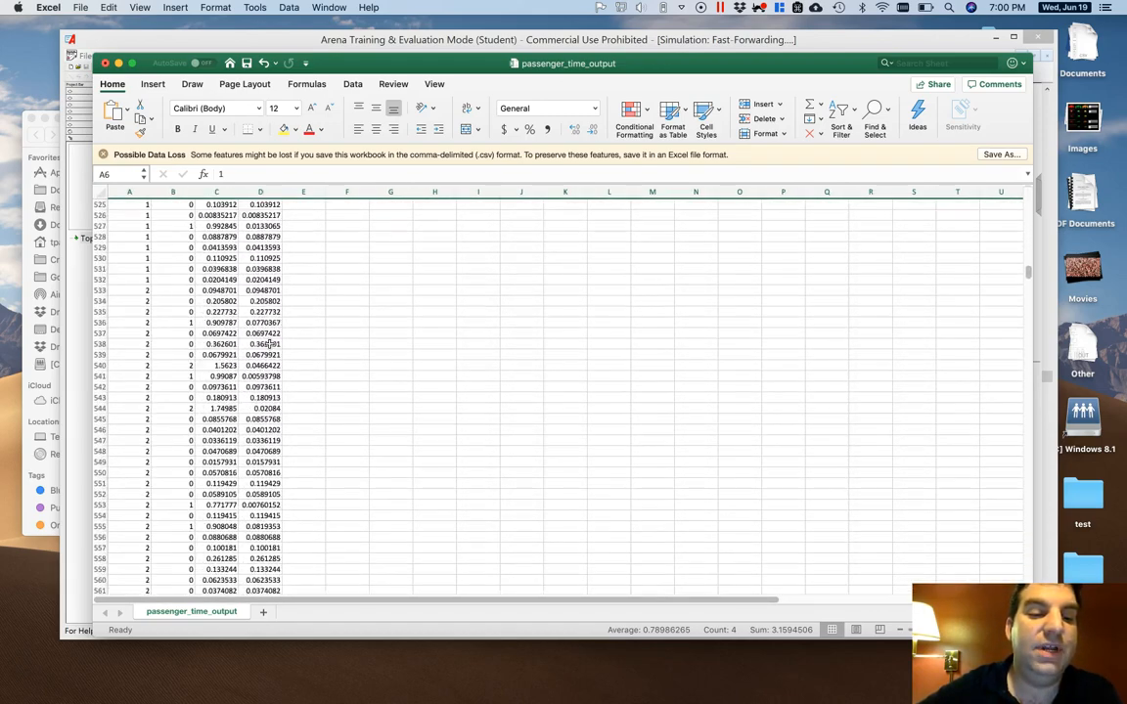
Examine the CSV's passenger rows from the first row of replication 2 through the replication 5 rows
scroll(269, 345, up, 8)
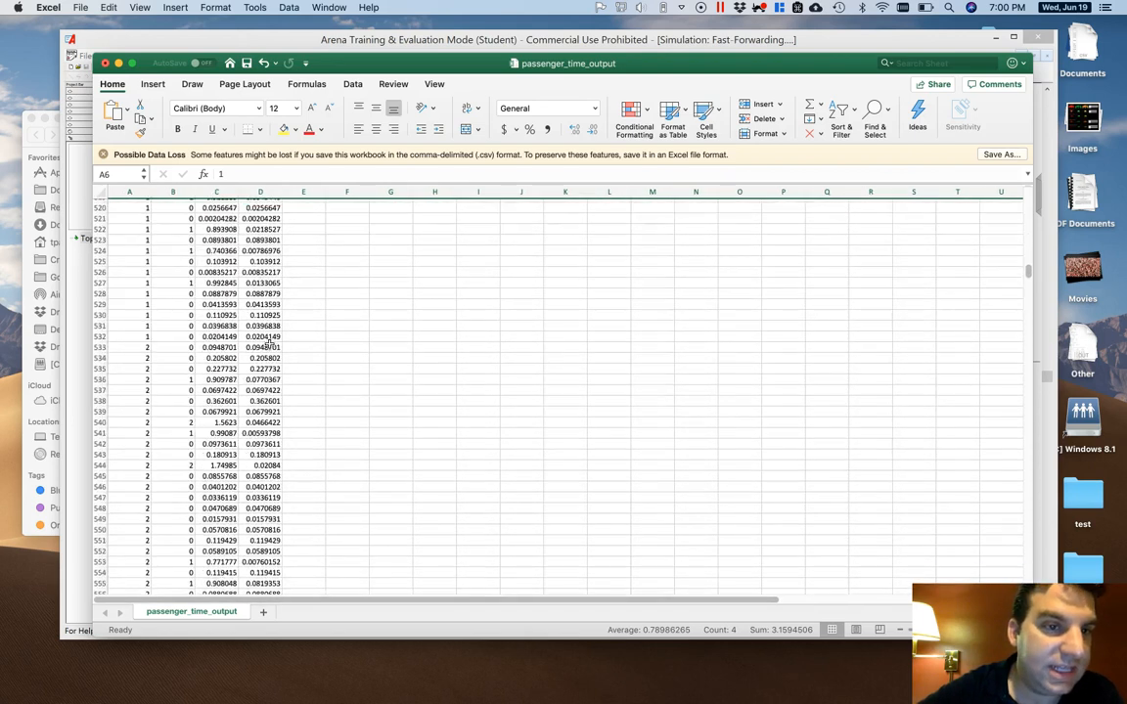
click(99, 375)
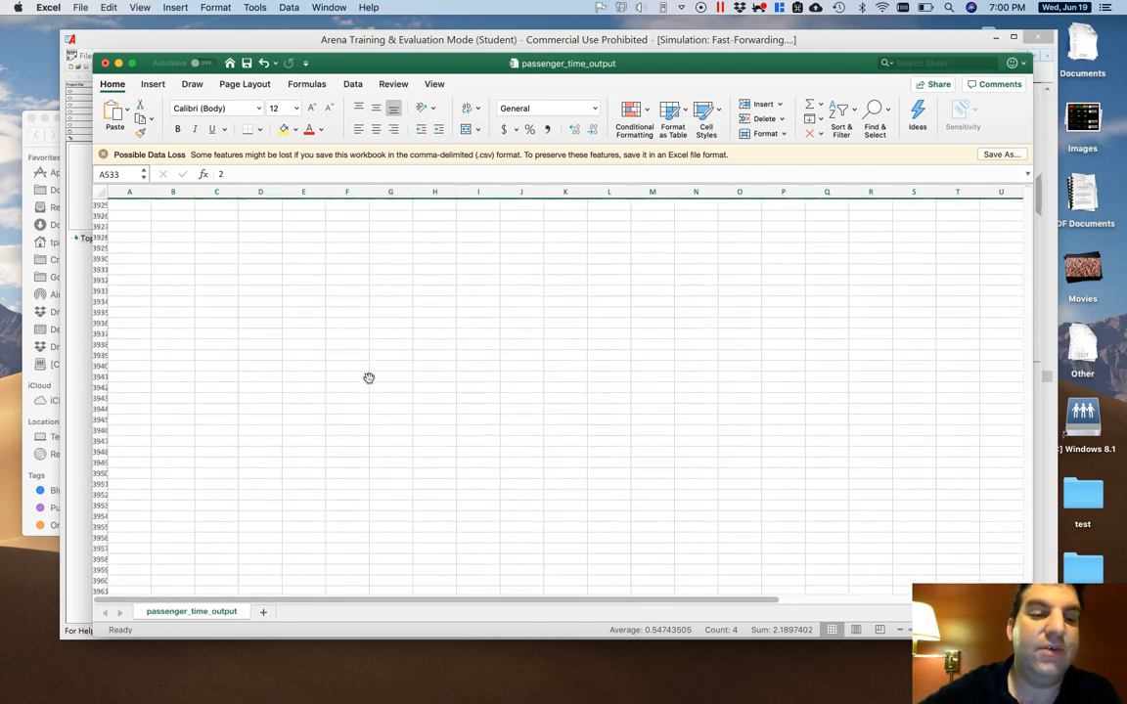
scroll(368, 377, up, 15)
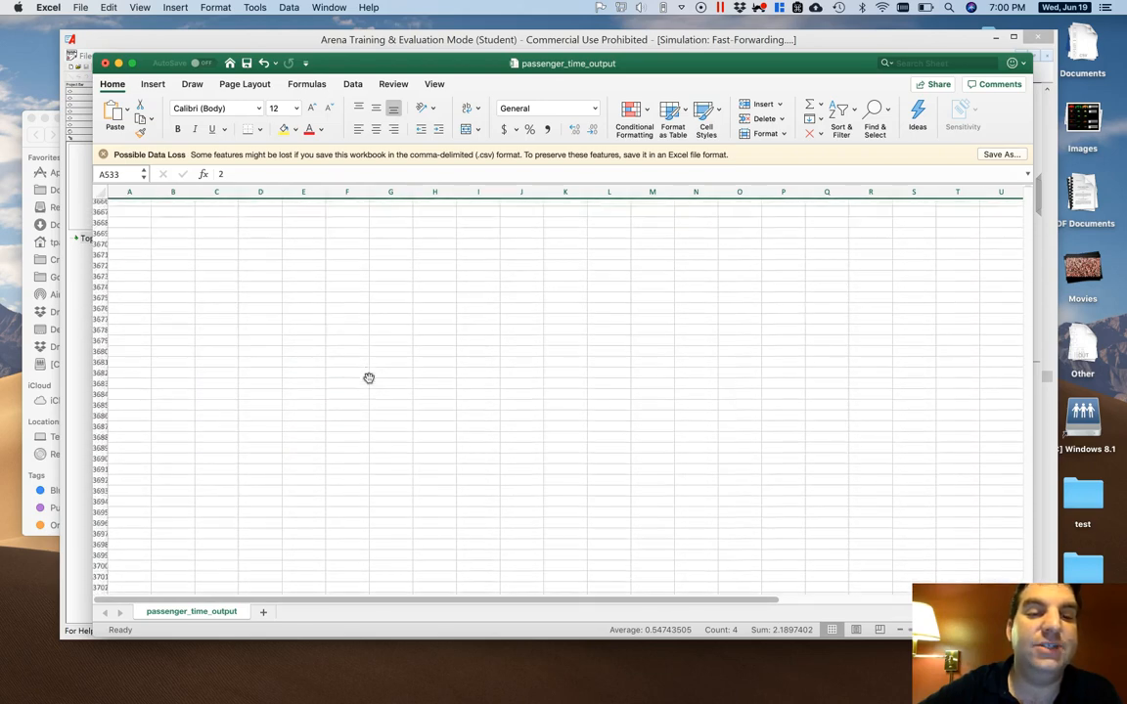
scroll(369, 378, up, 20)
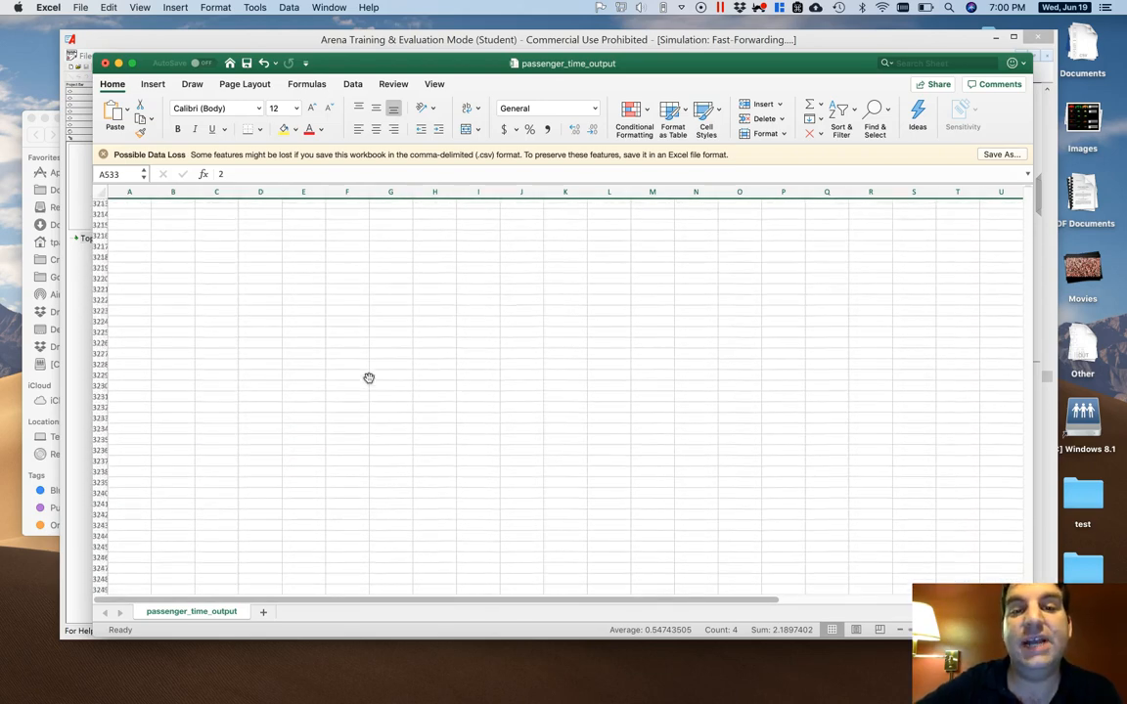
scroll(368, 378, down, 10)
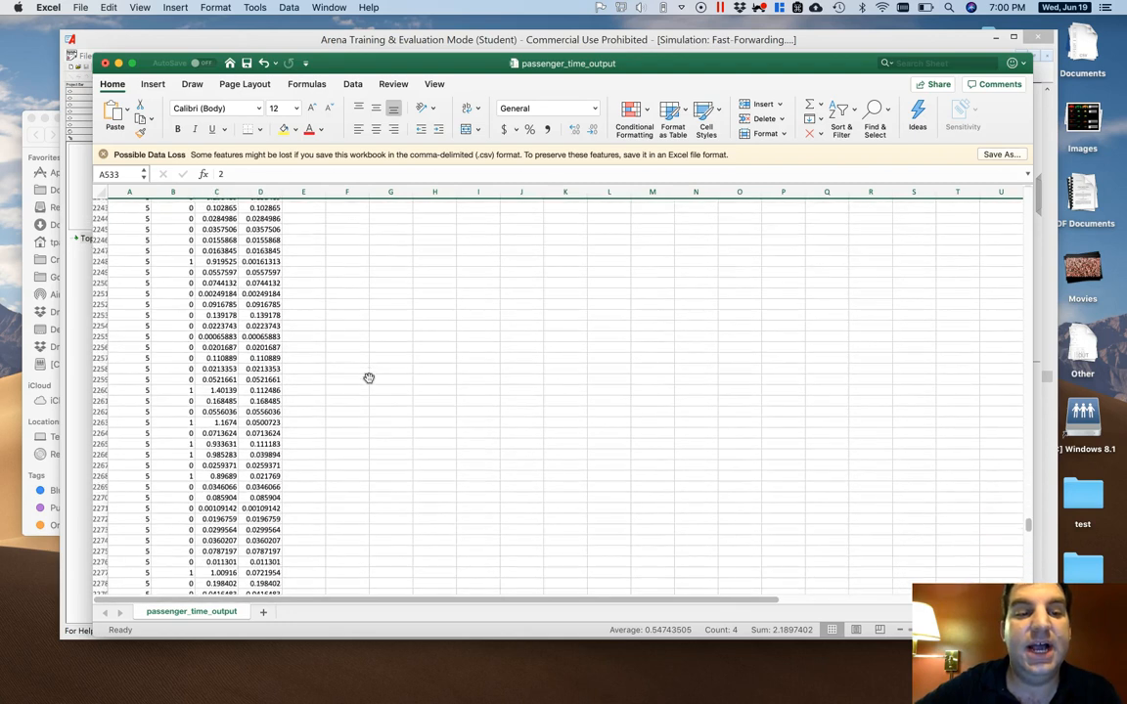
scroll(368, 378, down, 1)
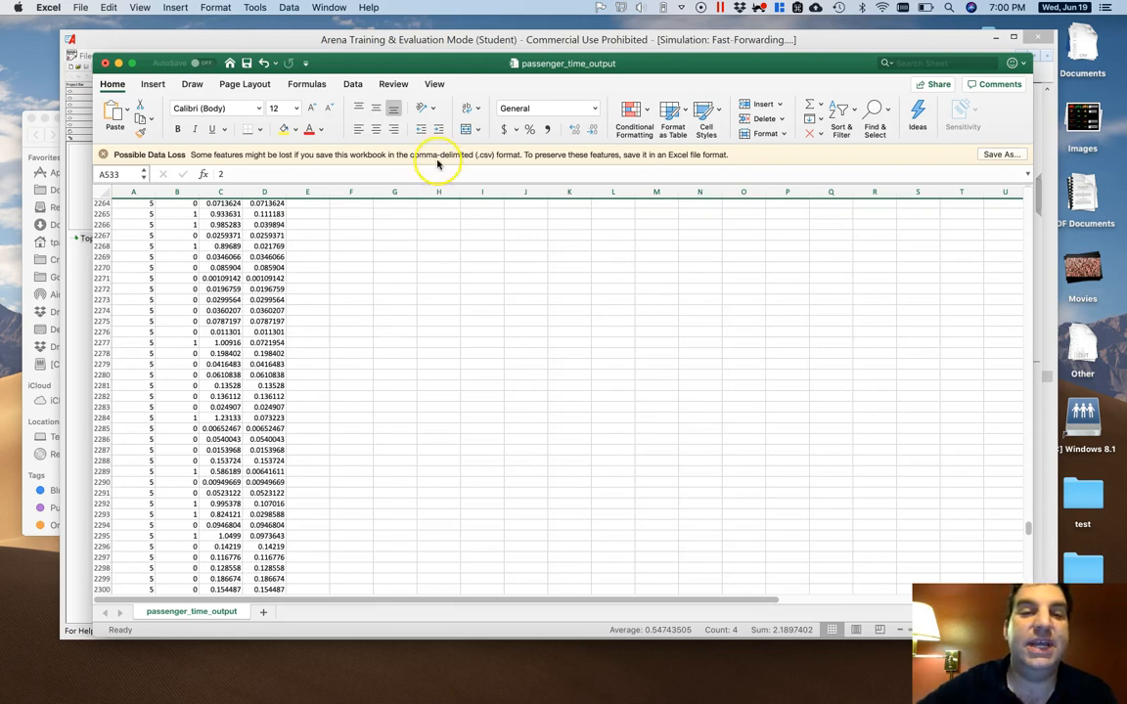
Decline viewing the simulation results in Arena, and close the passenger_time_output workbook in Excel without saving
click(415, 45)
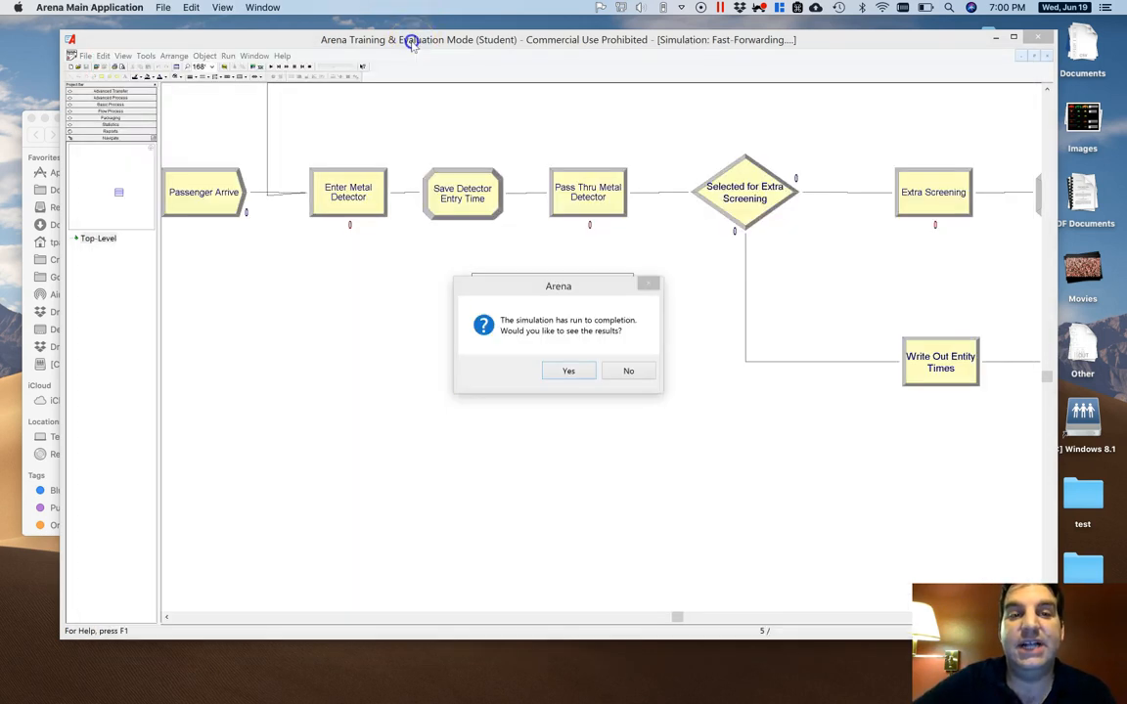
click(629, 371)
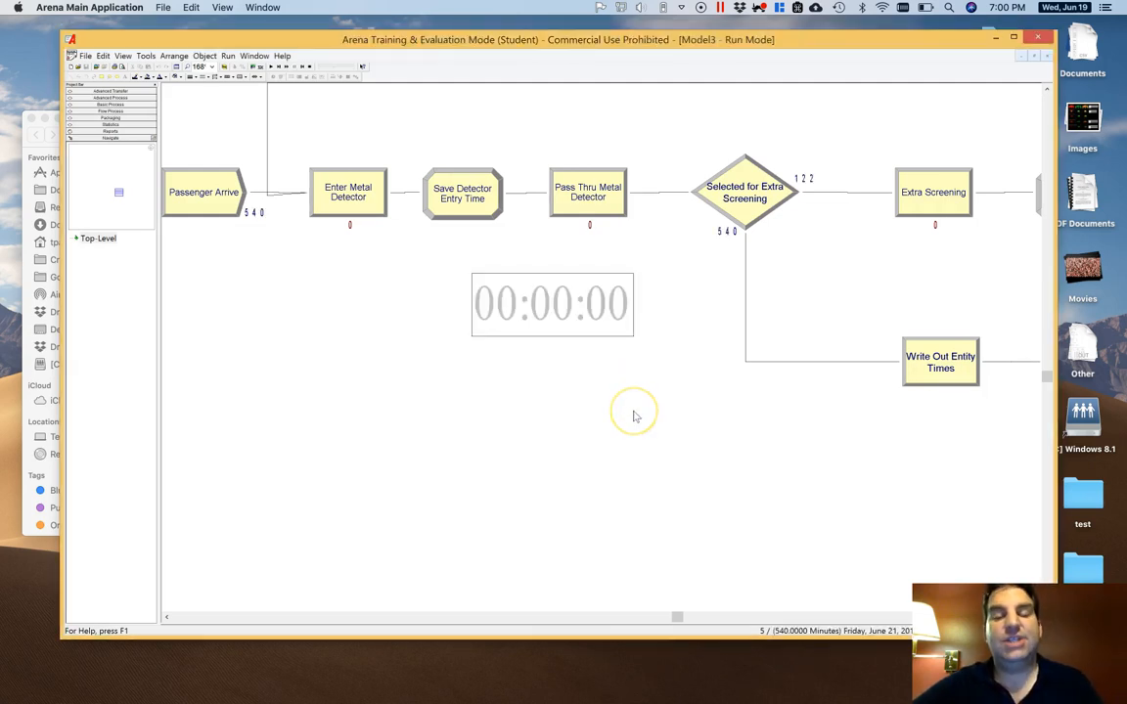
key(super+Tab)
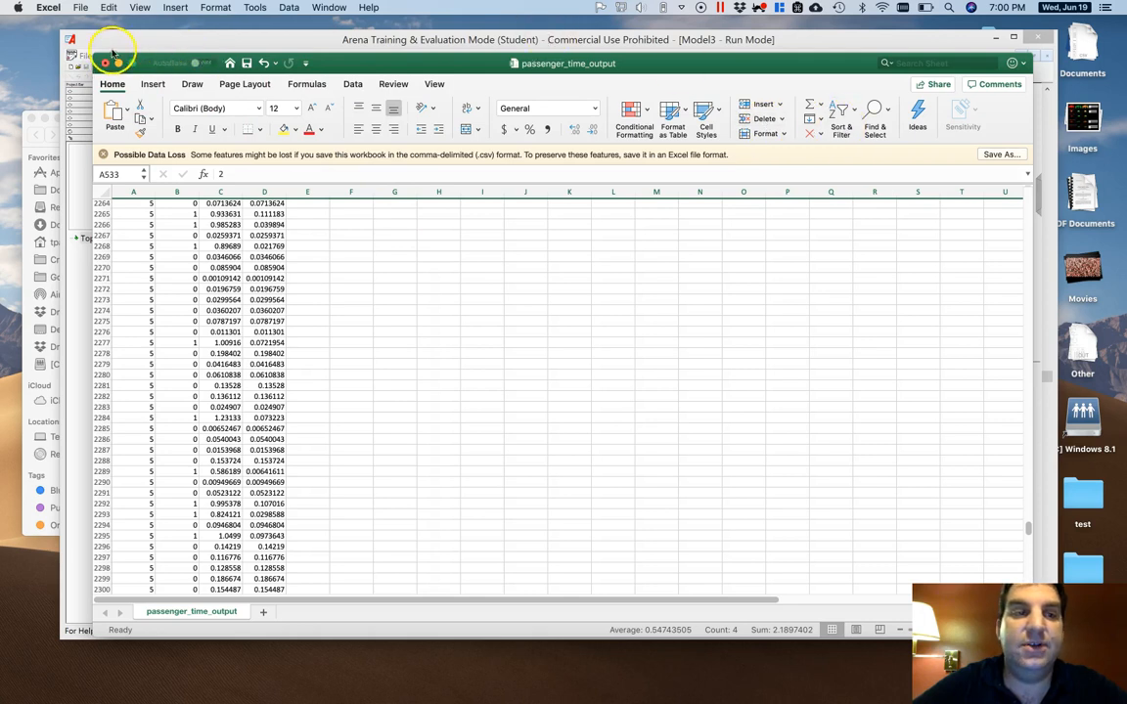
click(104, 63)
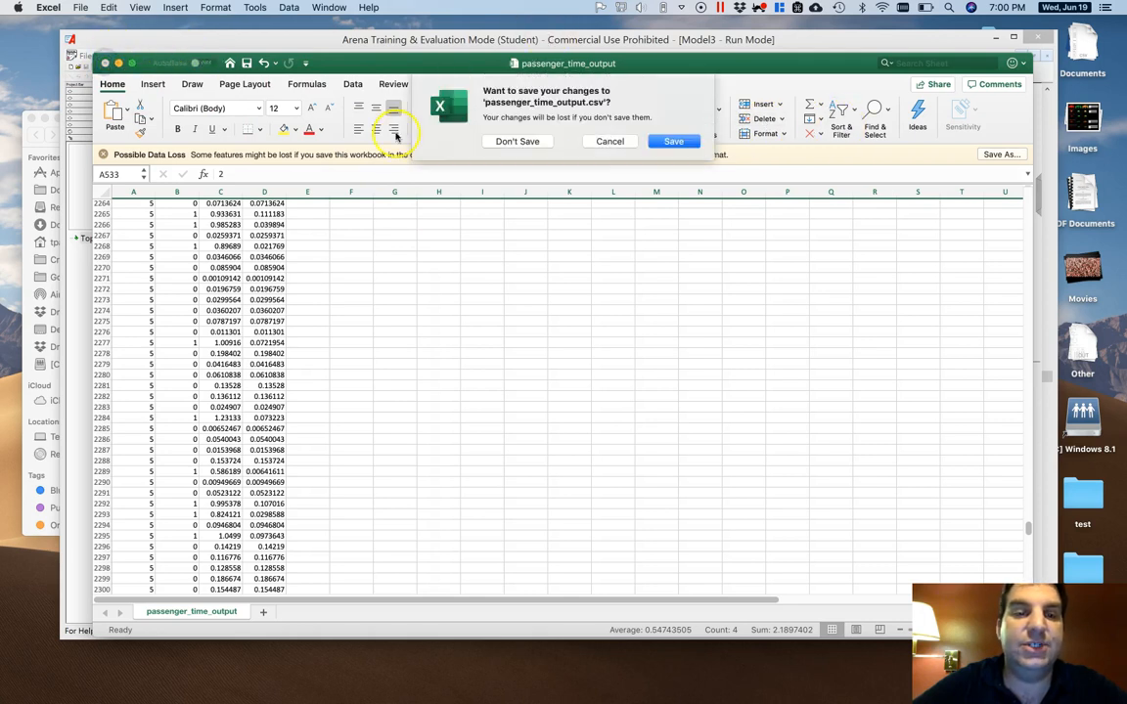
click(516, 142)
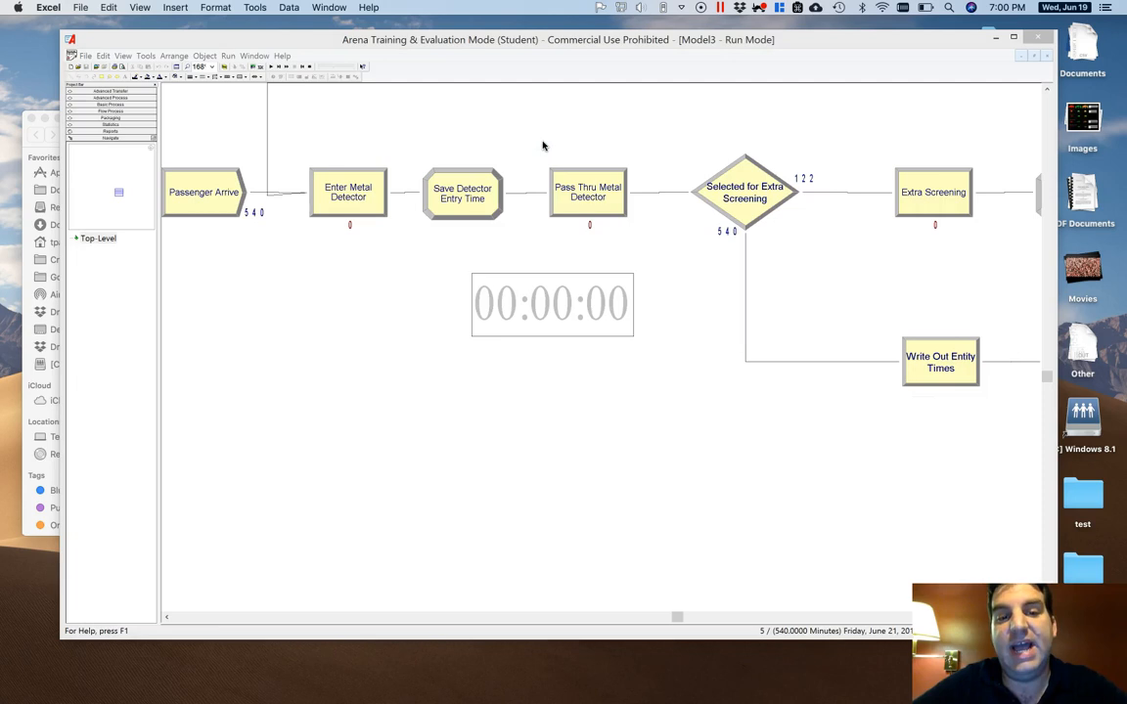
Reopen passenger_time_output.csv from the test folder in Finder and select row 6
click(32, 151)
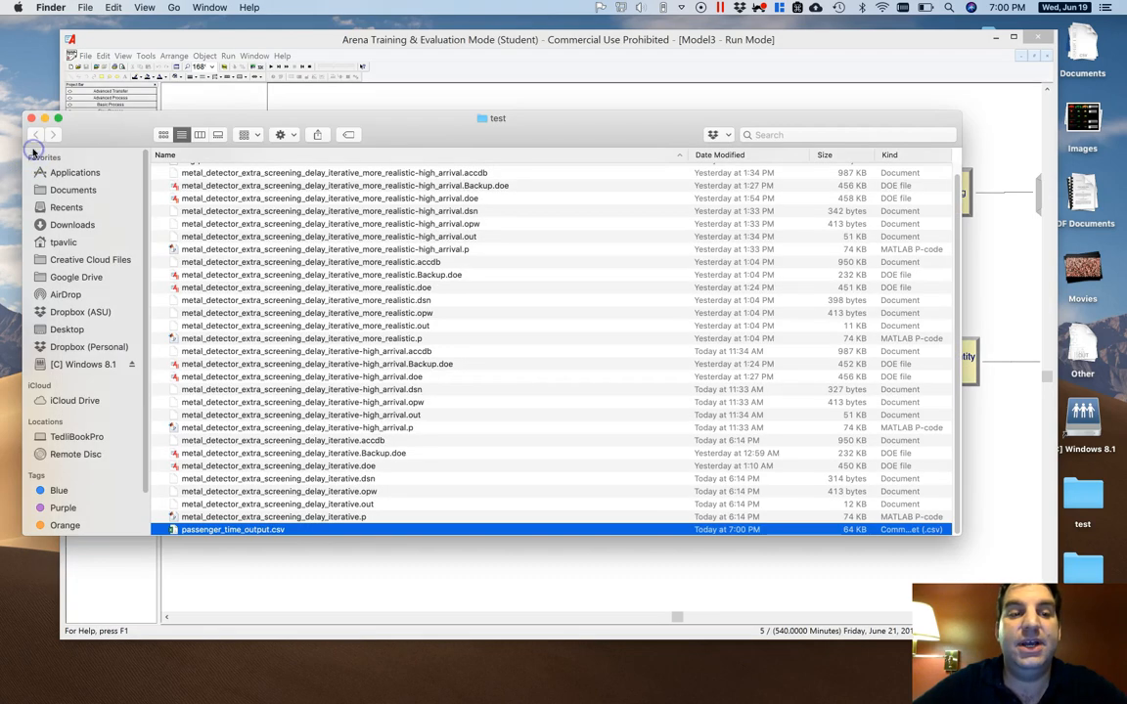
double_click(264, 530)
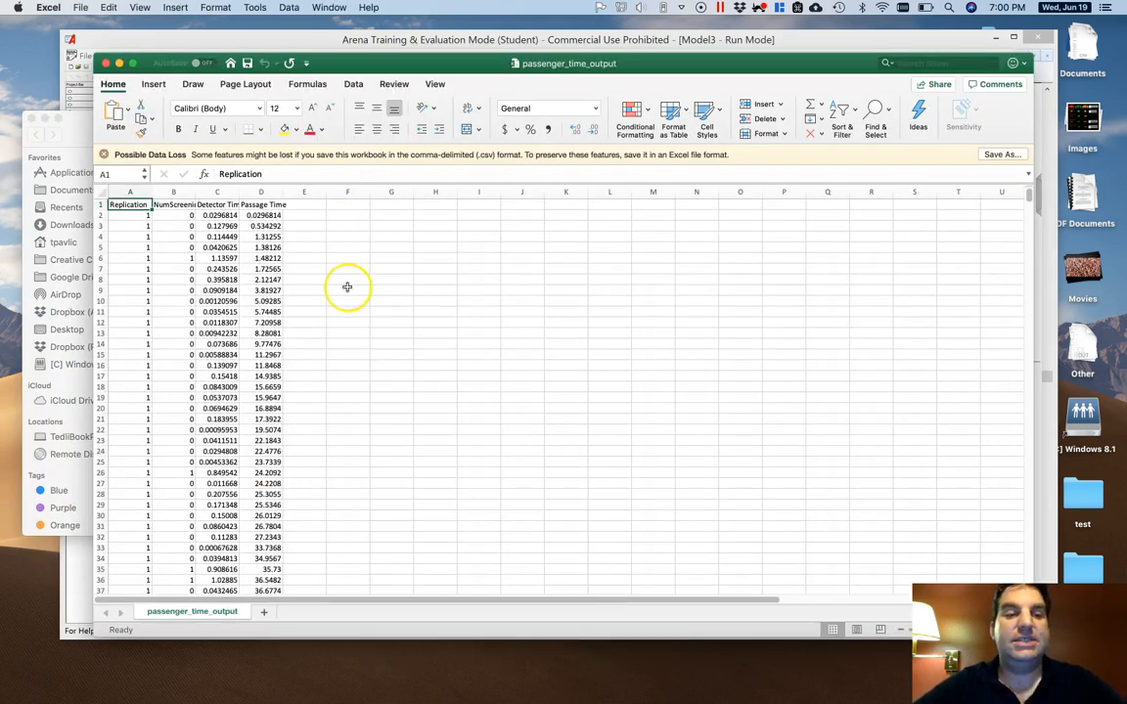
click(98, 257)
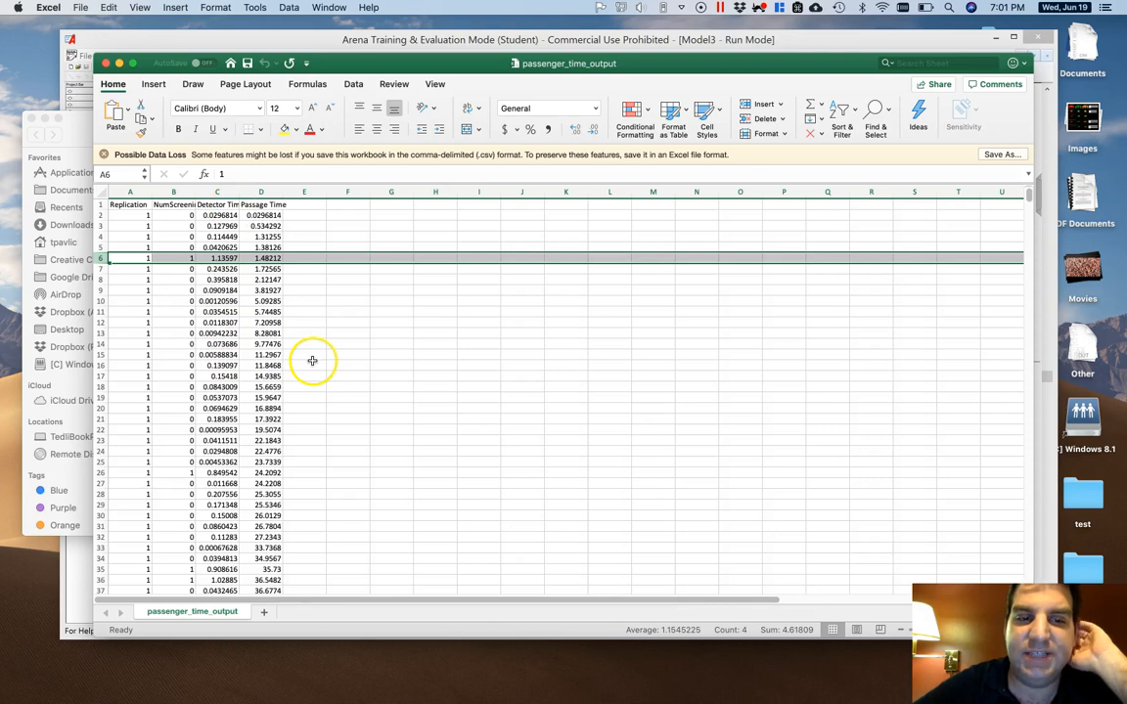
Select the Passage Time column and review its values down through replication 1 and back to the first row
scroll(313, 361, down, 18)
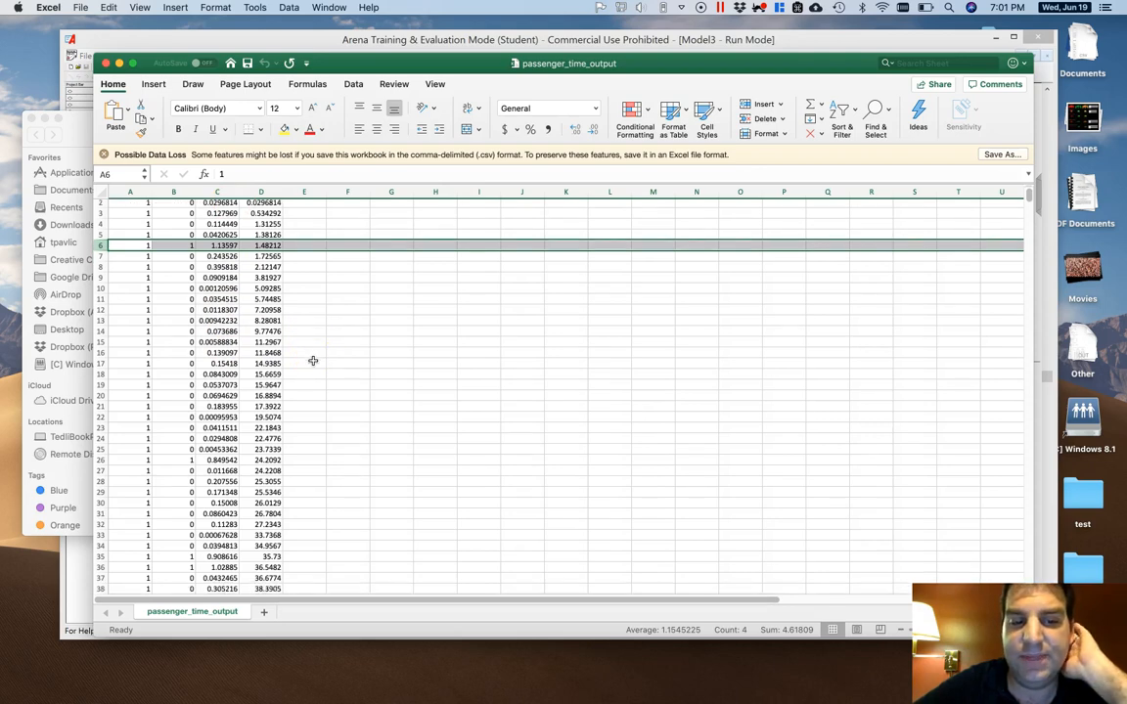
scroll(314, 361, down, 20)
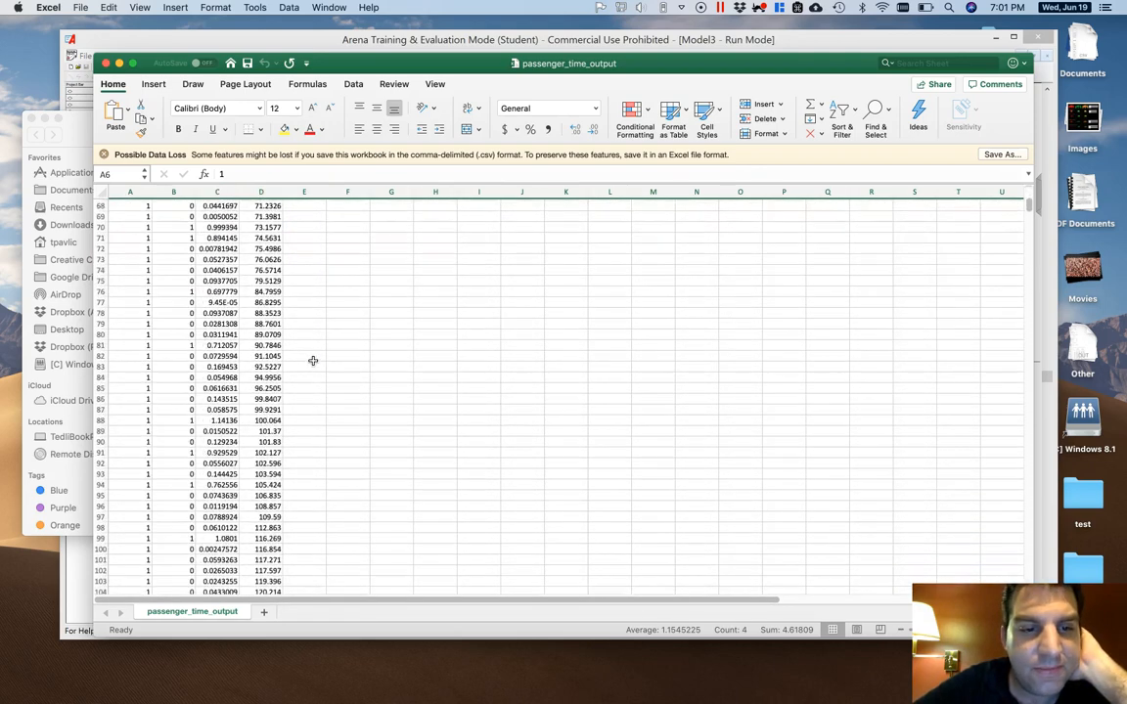
click(282, 191)
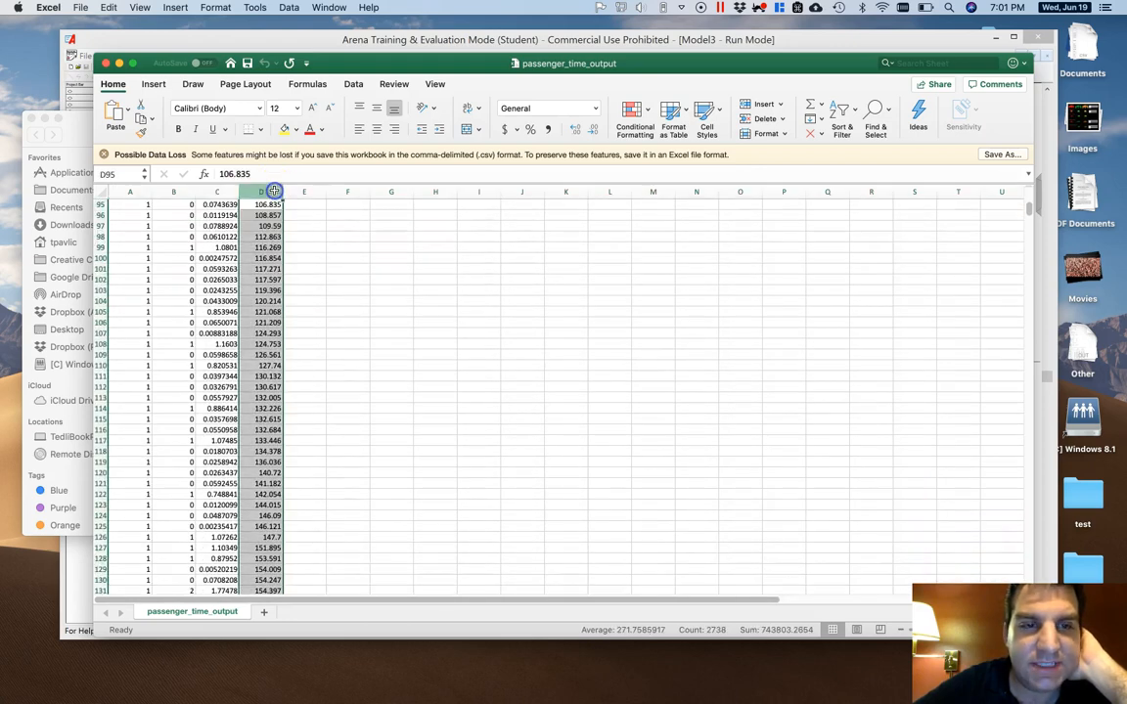
scroll(274, 359, down, 12)
scroll(276, 361, down, 20)
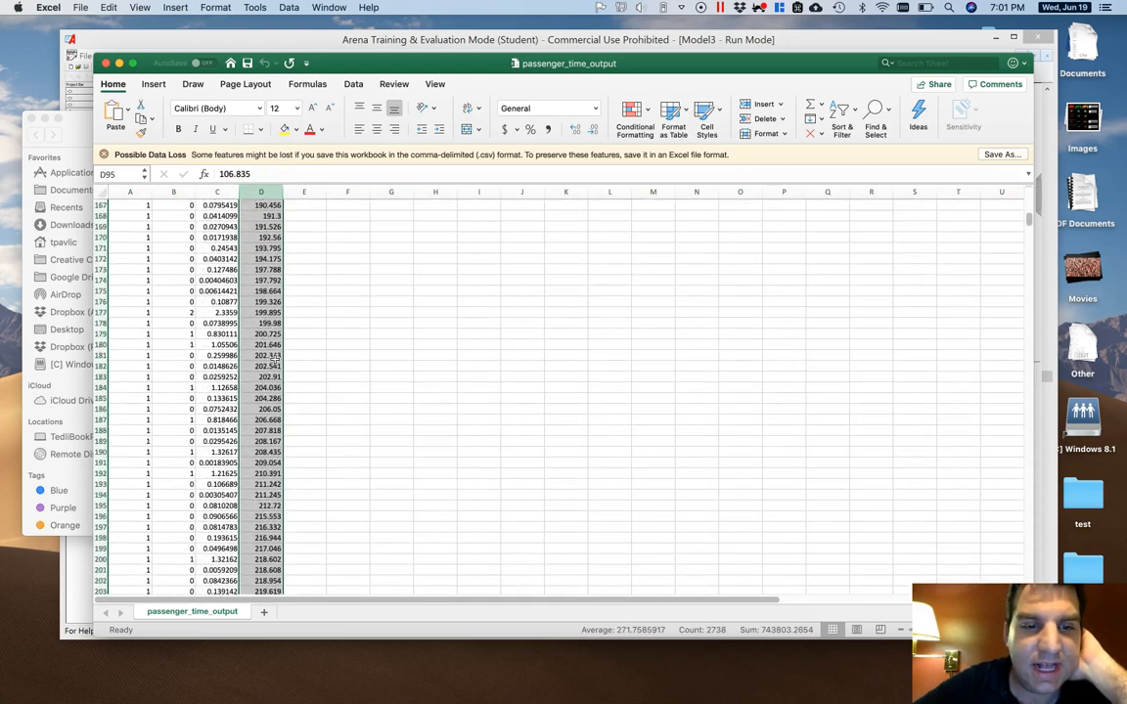
scroll(272, 394, down, 4)
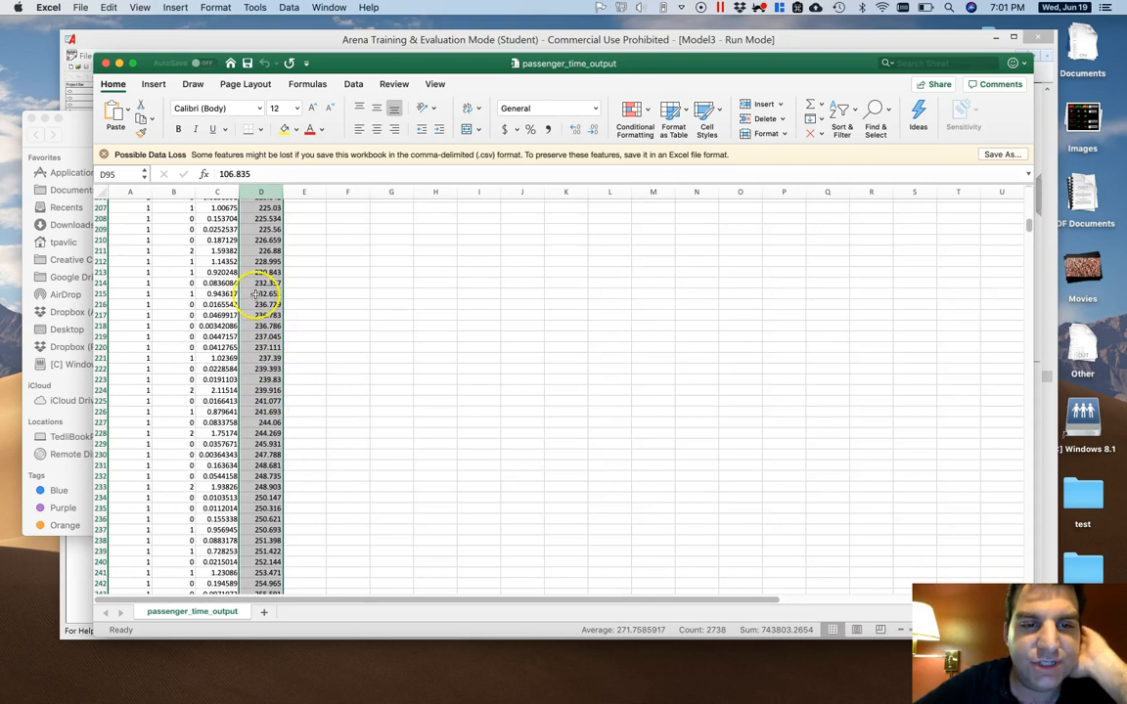
scroll(272, 411, up, 20)
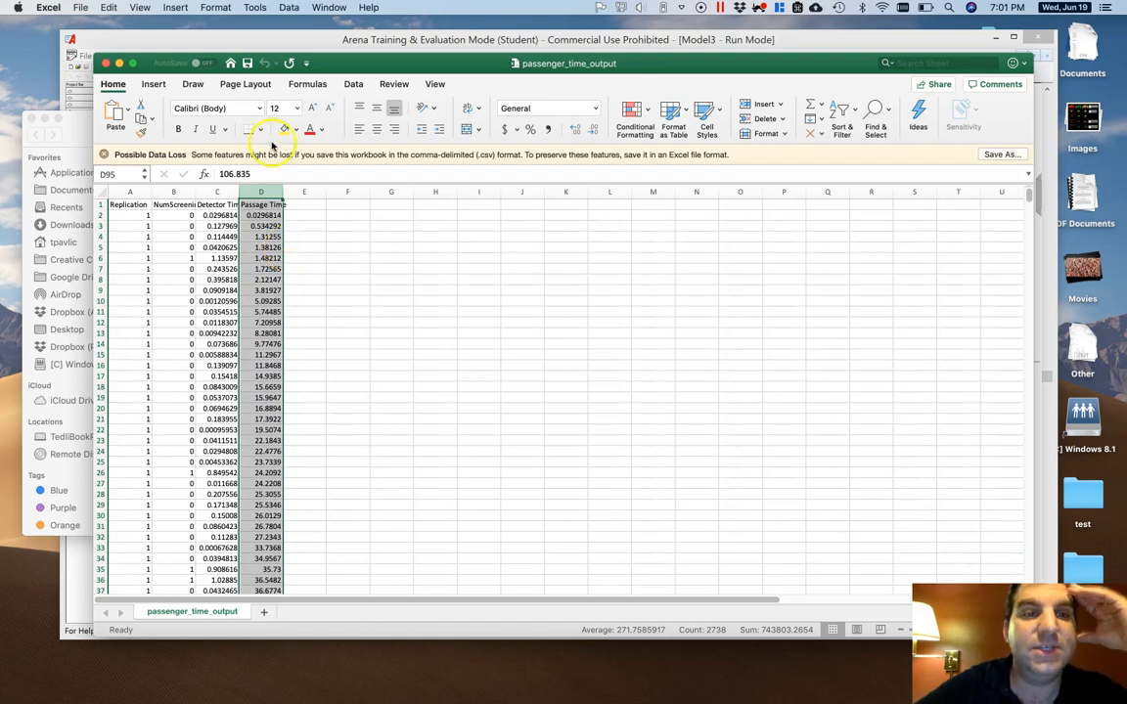
Switch to Arena, end the run, and check the DetectorTime assignment in the Save Detector Entry Time module
click(278, 41)
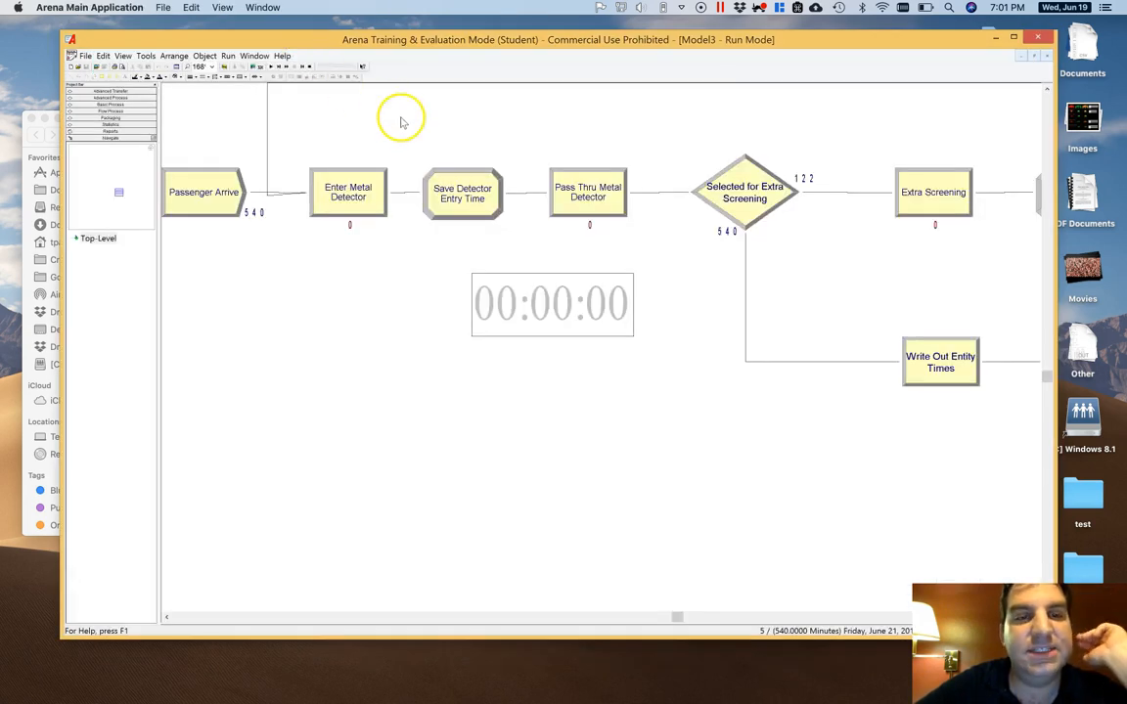
click(311, 69)
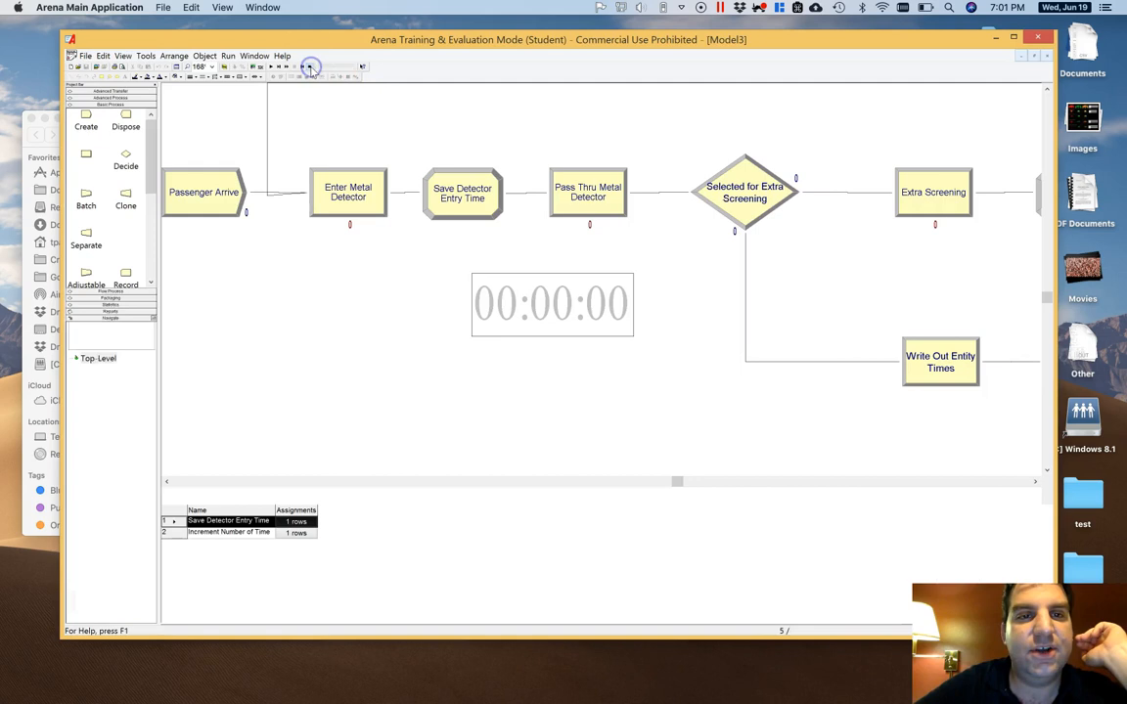
click(459, 189)
double_click(459, 189)
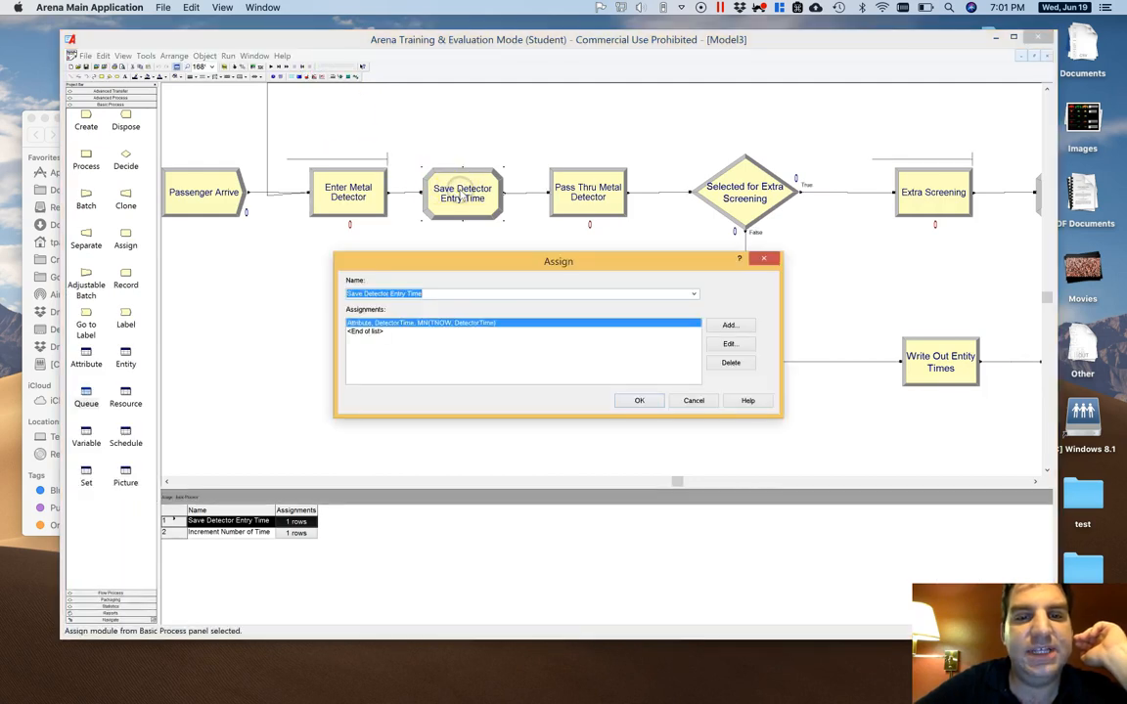
click(399, 326)
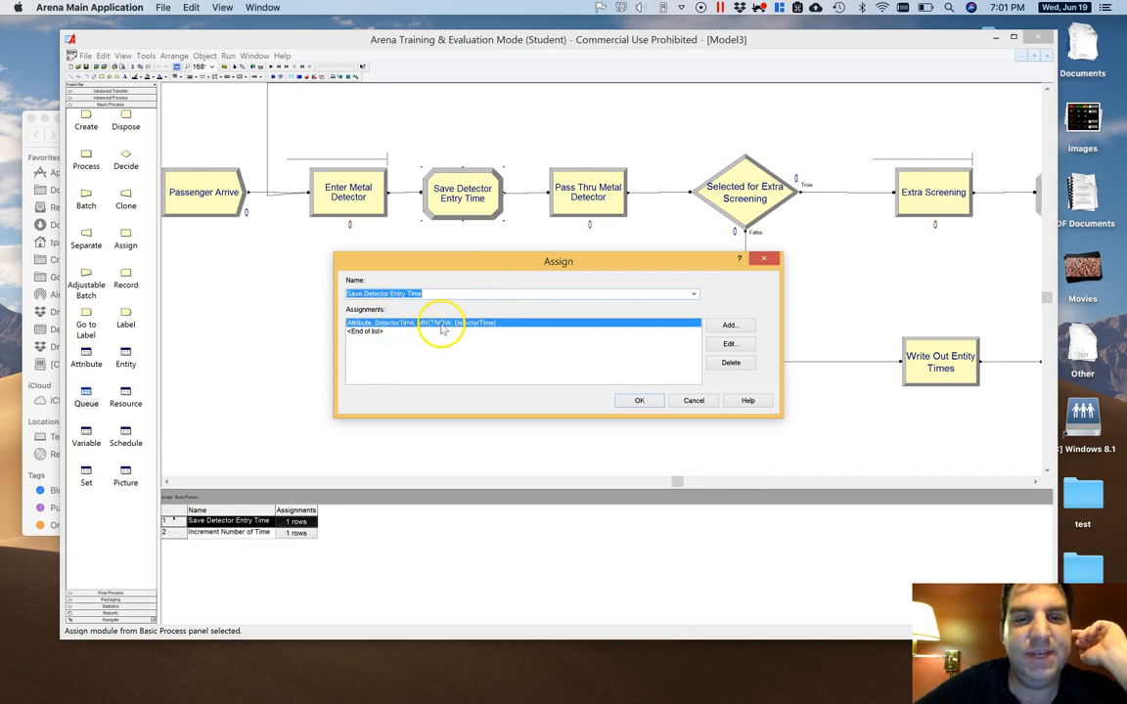
click(639, 401)
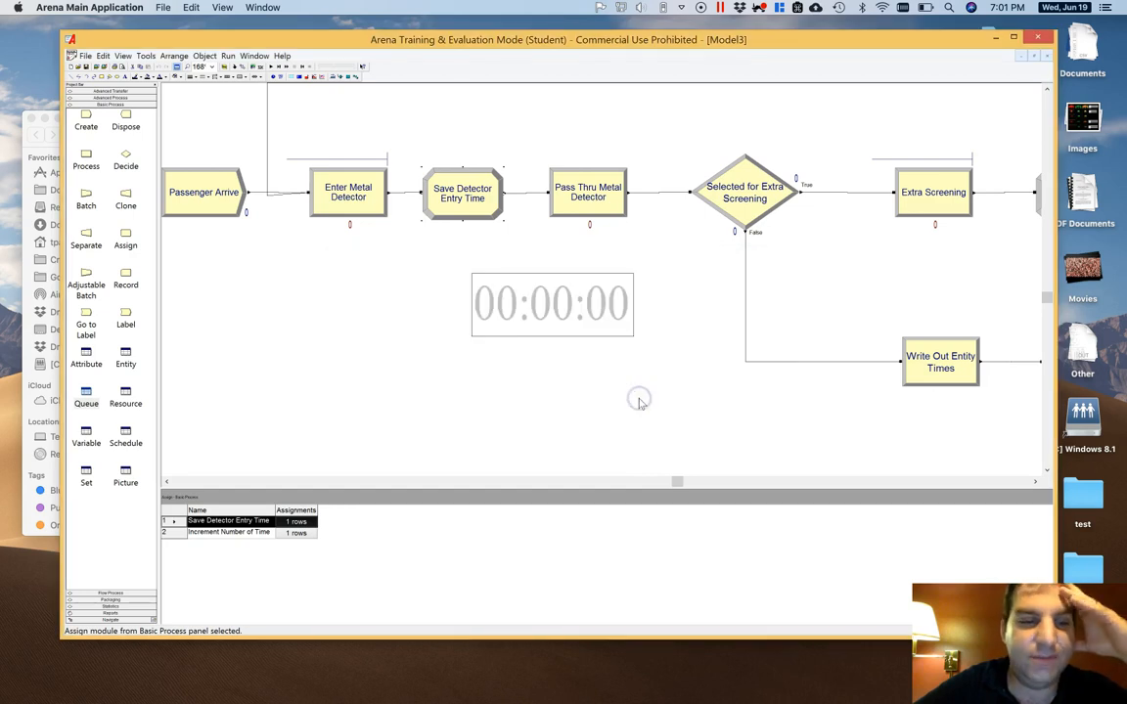
Correct the misspelled DectectorTime attribute name to DetectorTime in the Attribute data table
click(84, 354)
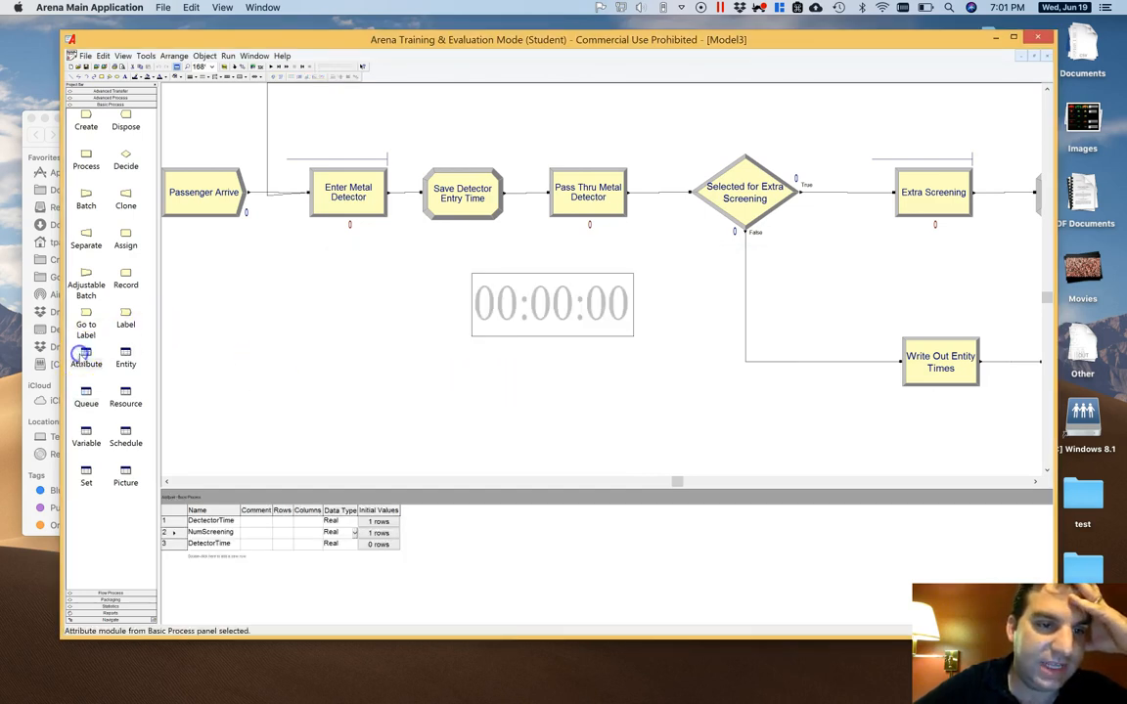
click(199, 521)
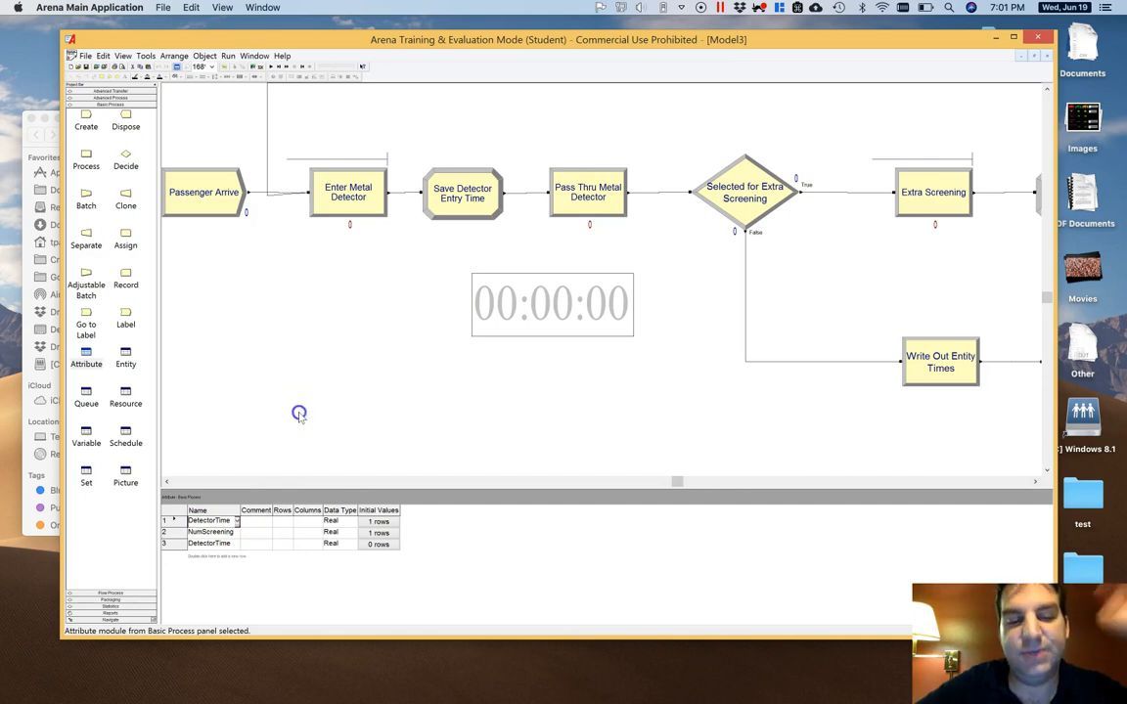
click(300, 414)
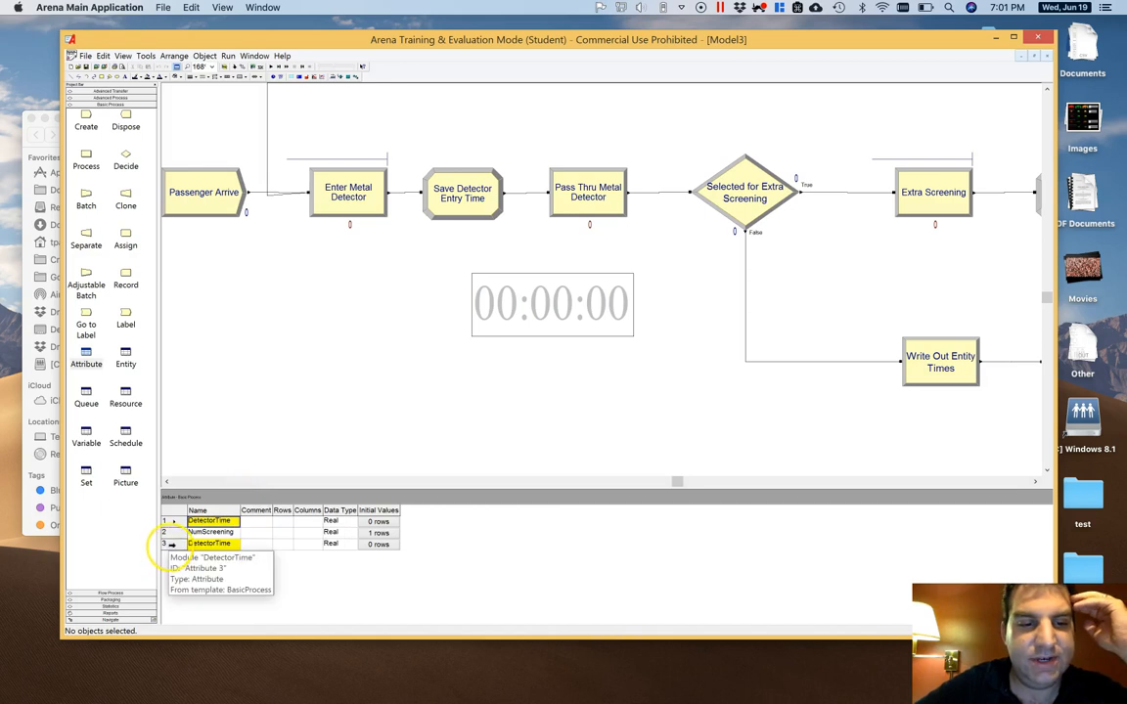
Delete the duplicate DetectorTime entry in row 3 of the Attribute data table
right_click(171, 544)
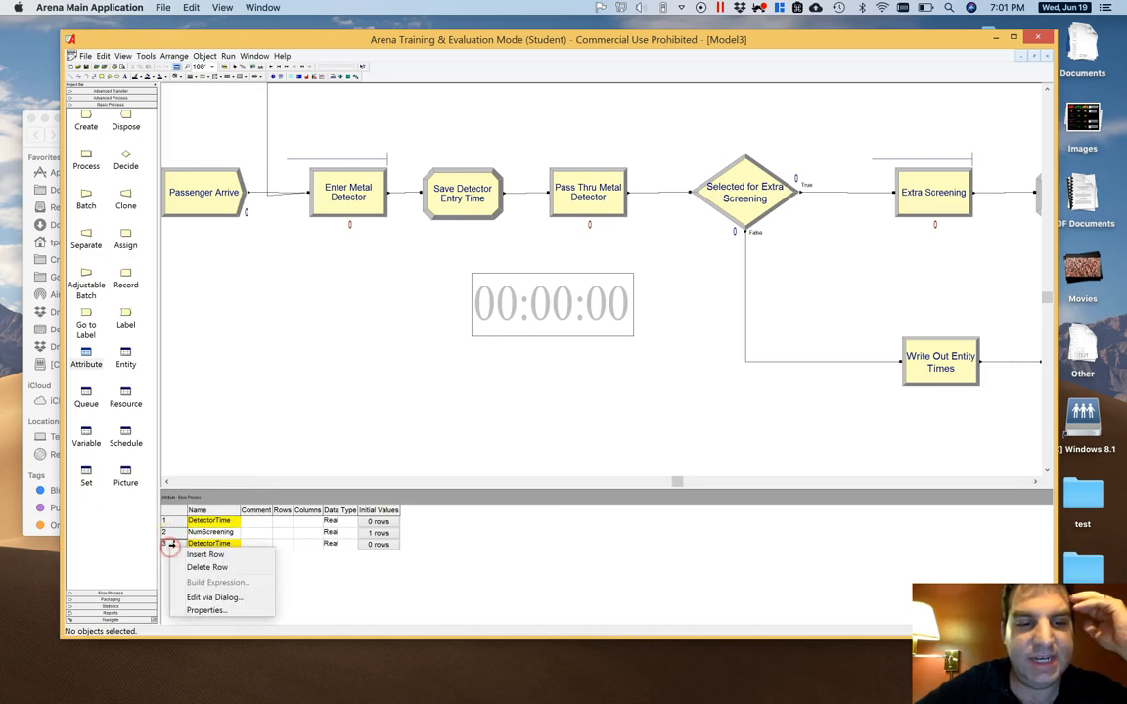
click(223, 570)
click(196, 514)
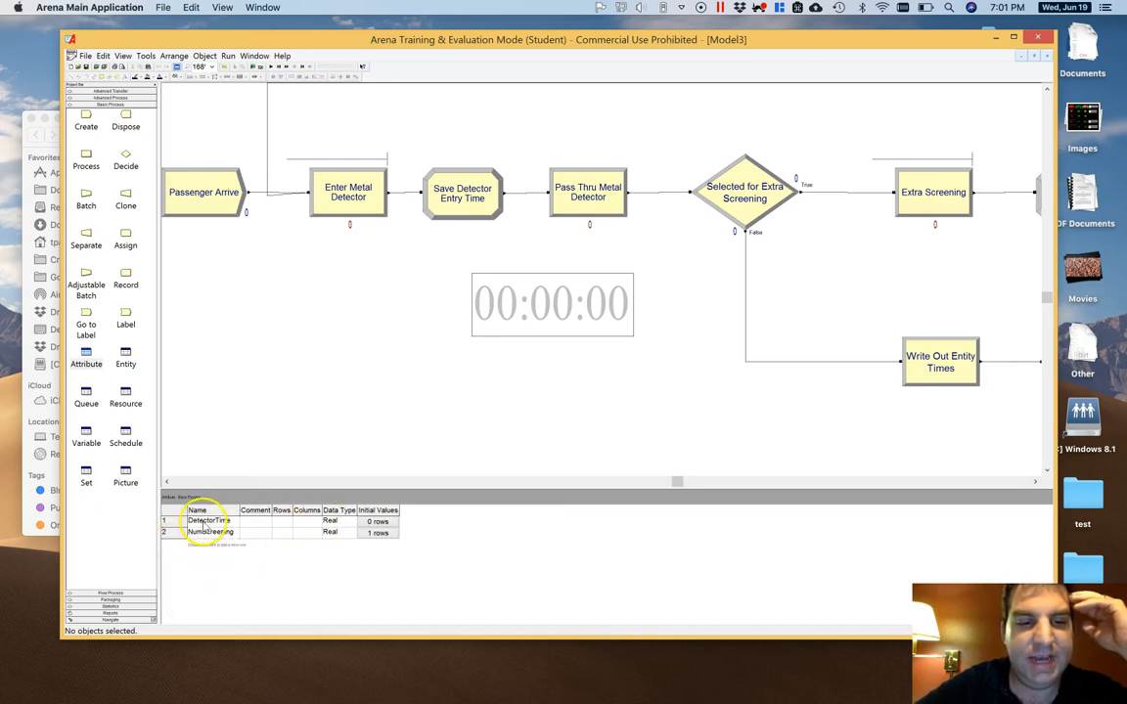
Add an initial value consisting of a long string of 9s to the DetectorTime attribute and accept the changes
right_click(392, 522)
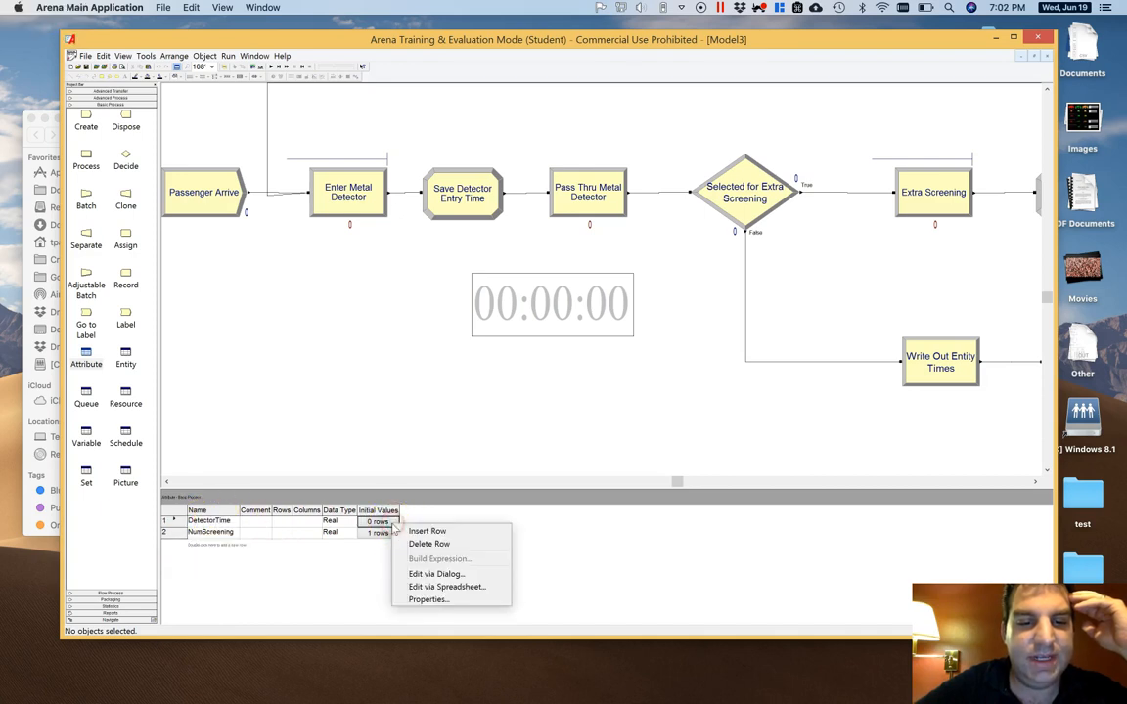
click(436, 575)
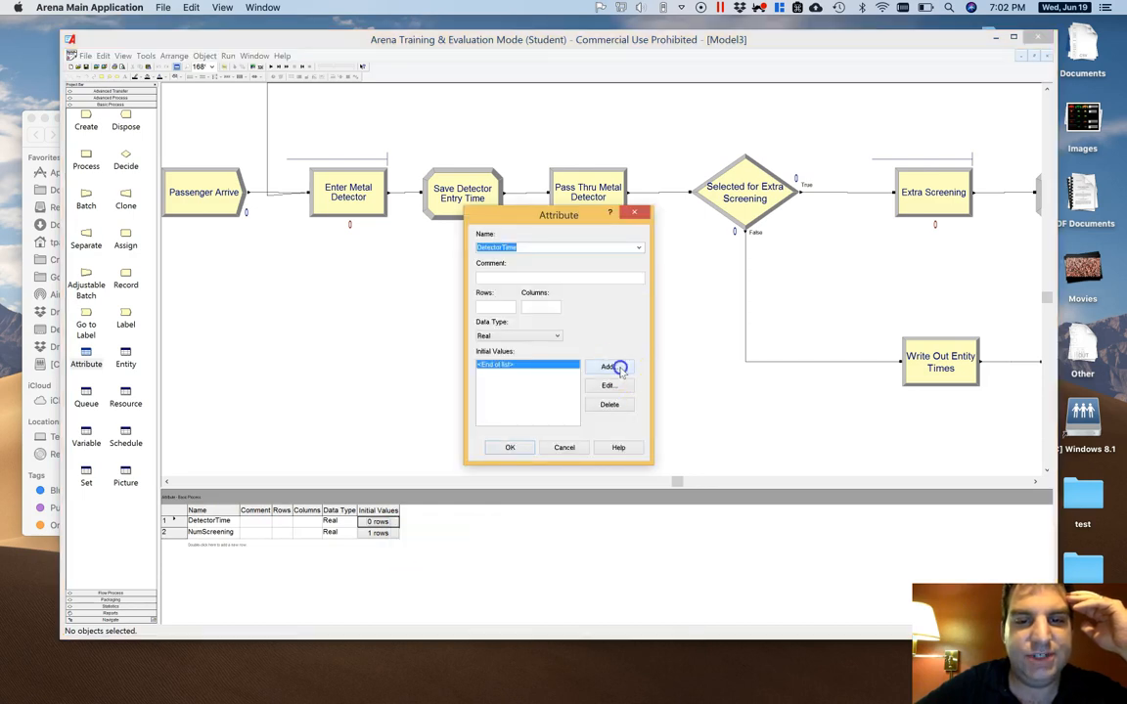
click(618, 366)
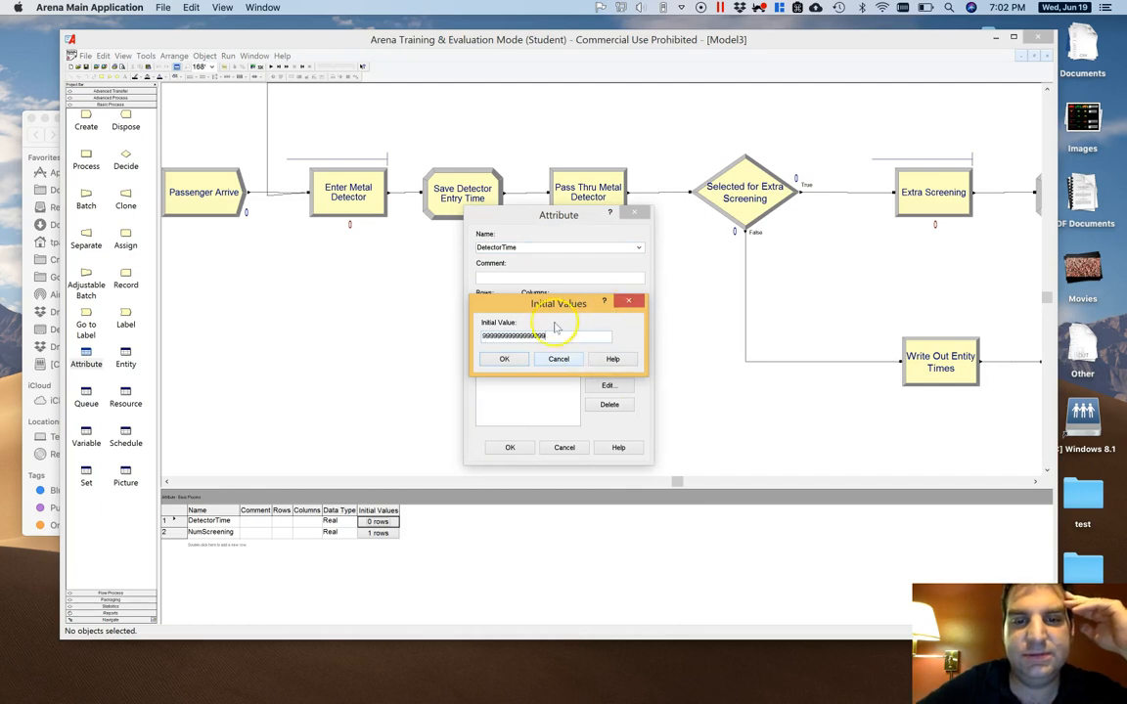
click(506, 358)
click(508, 447)
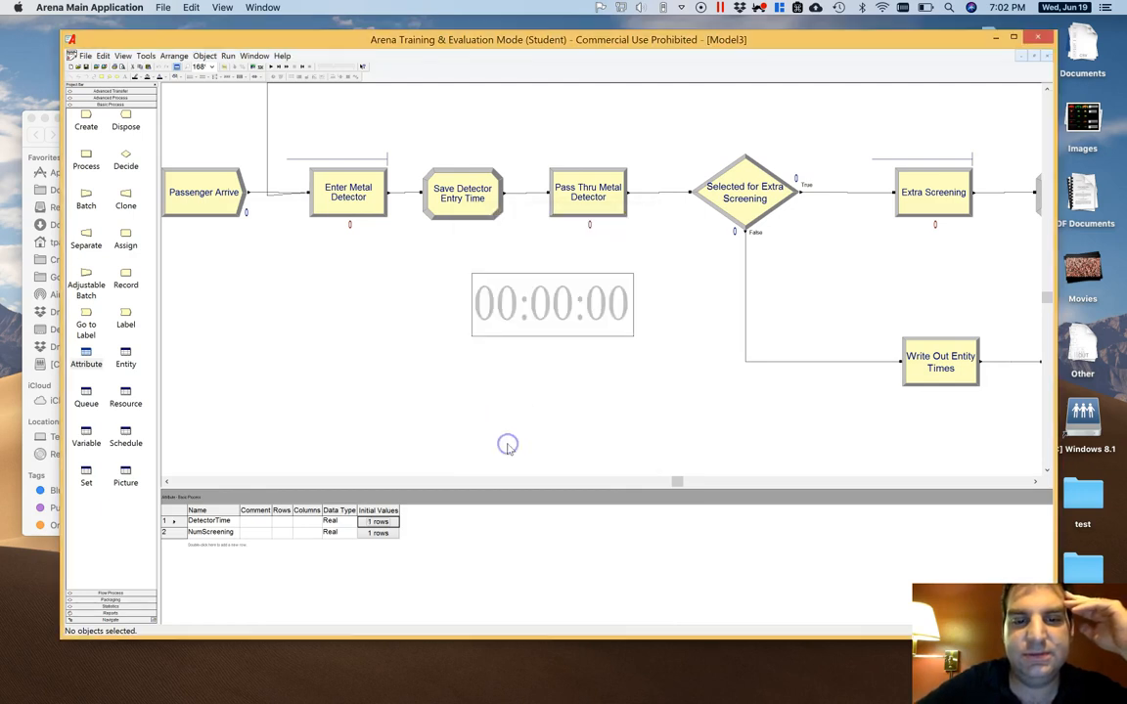
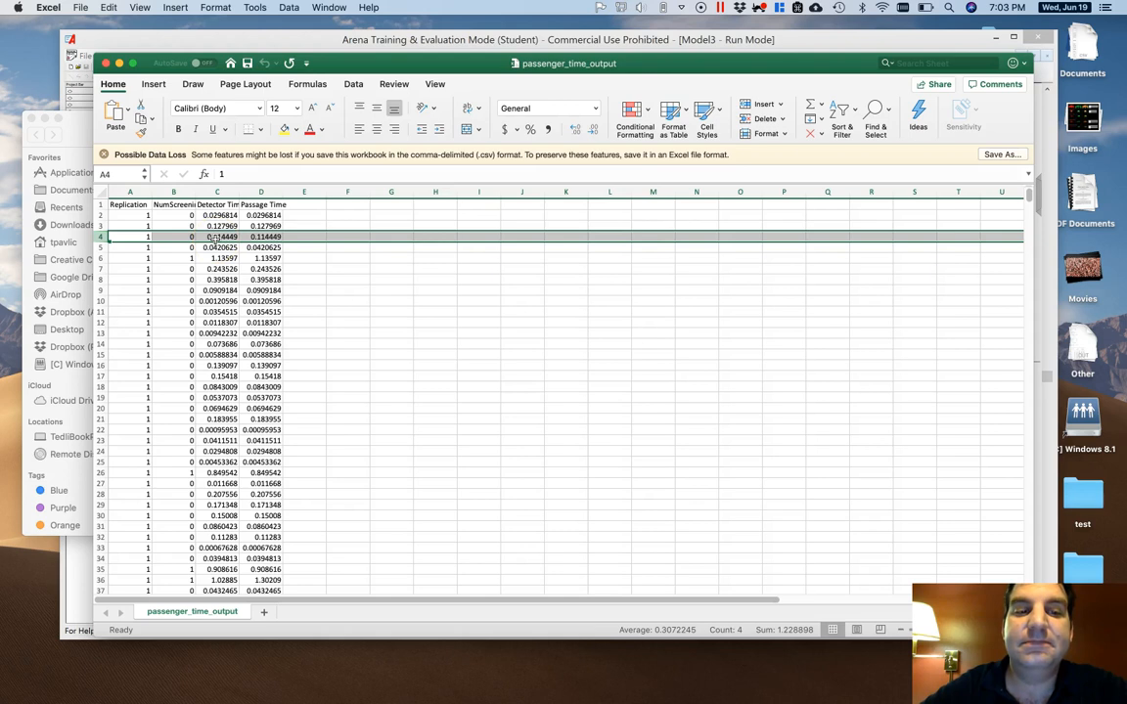
Widen the Detector Time column and compare Detector Time with Passage Time, including the rescreened passenger in row 36
drag(238, 192, 252, 192)
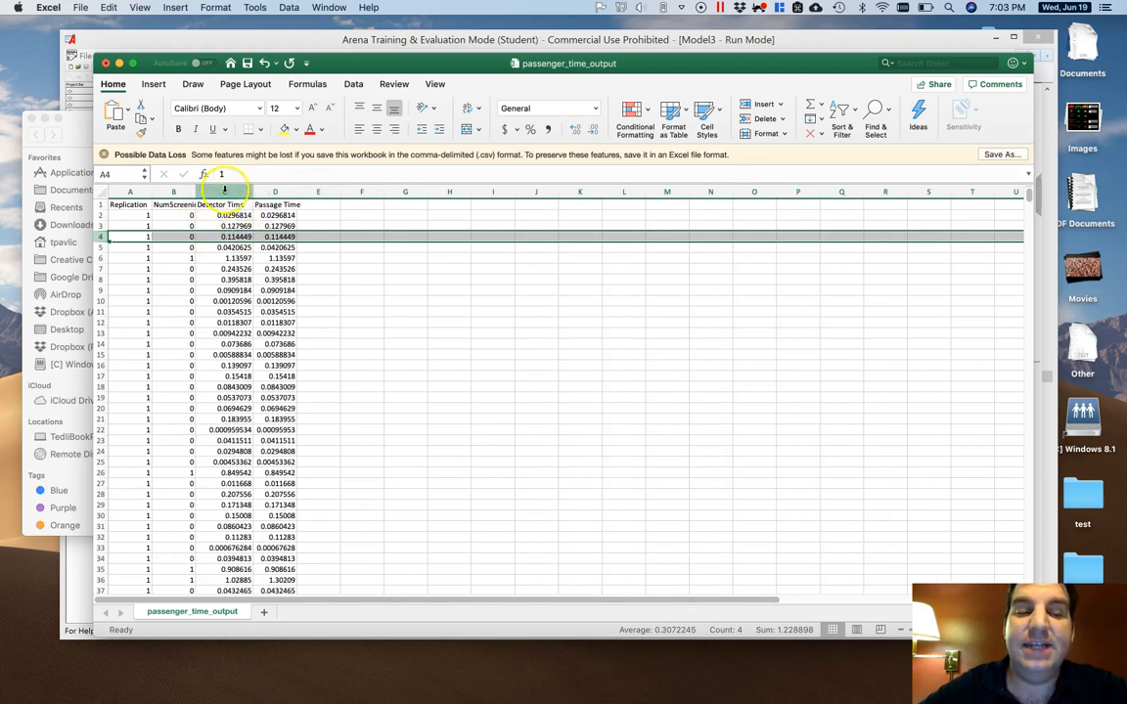
click(228, 205)
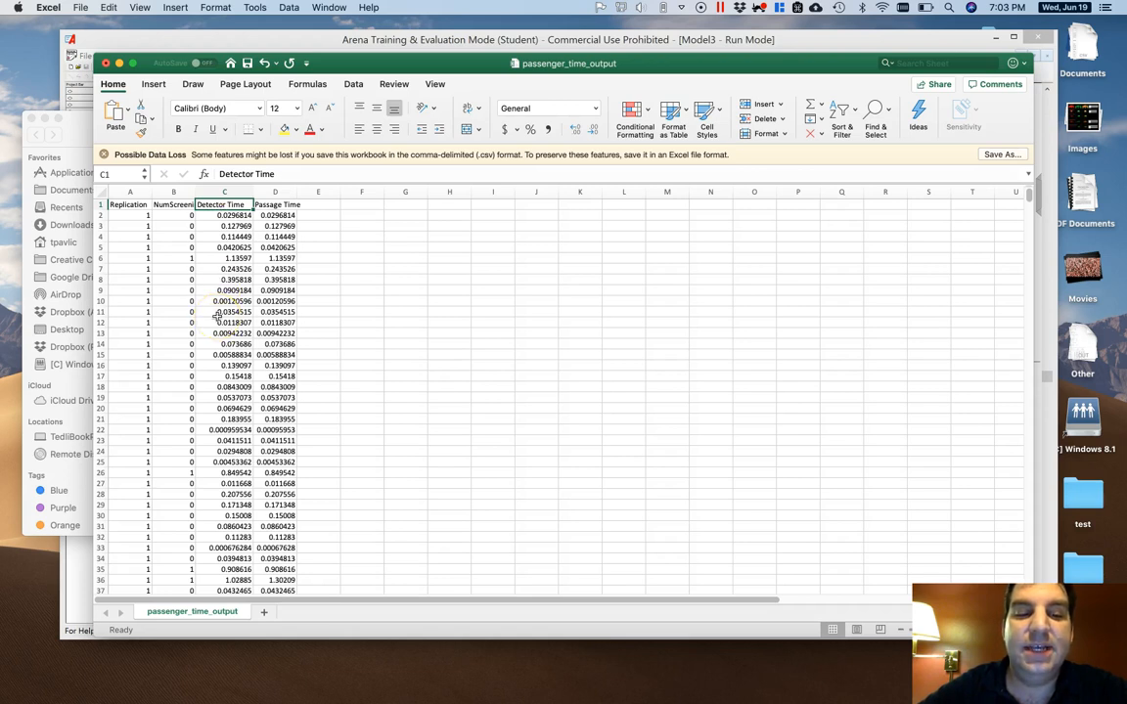
scroll(208, 440, down, 6)
scroll(205, 440, down, 5)
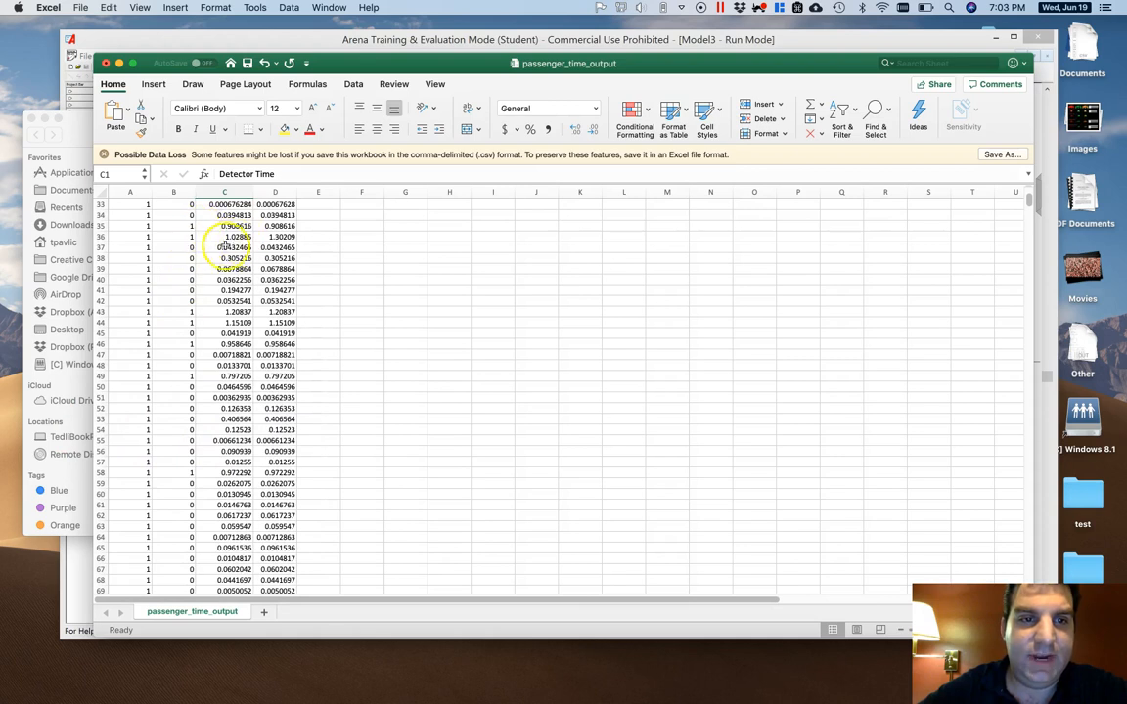
click(96, 235)
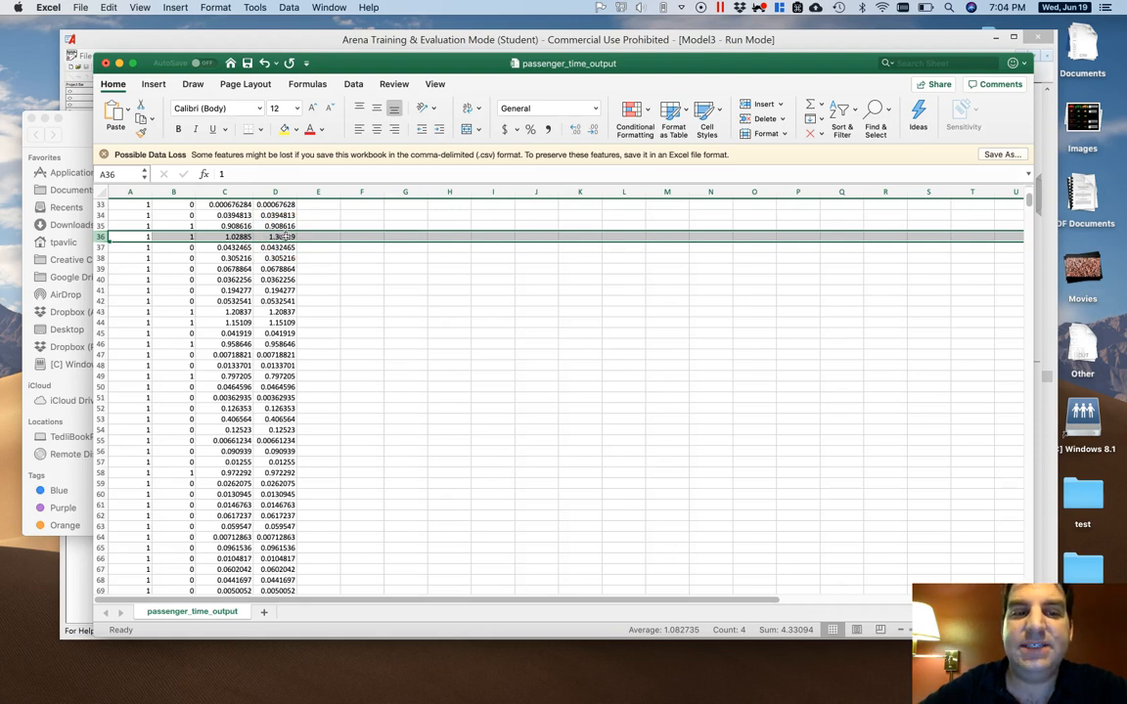
scroll(235, 213, up, 10)
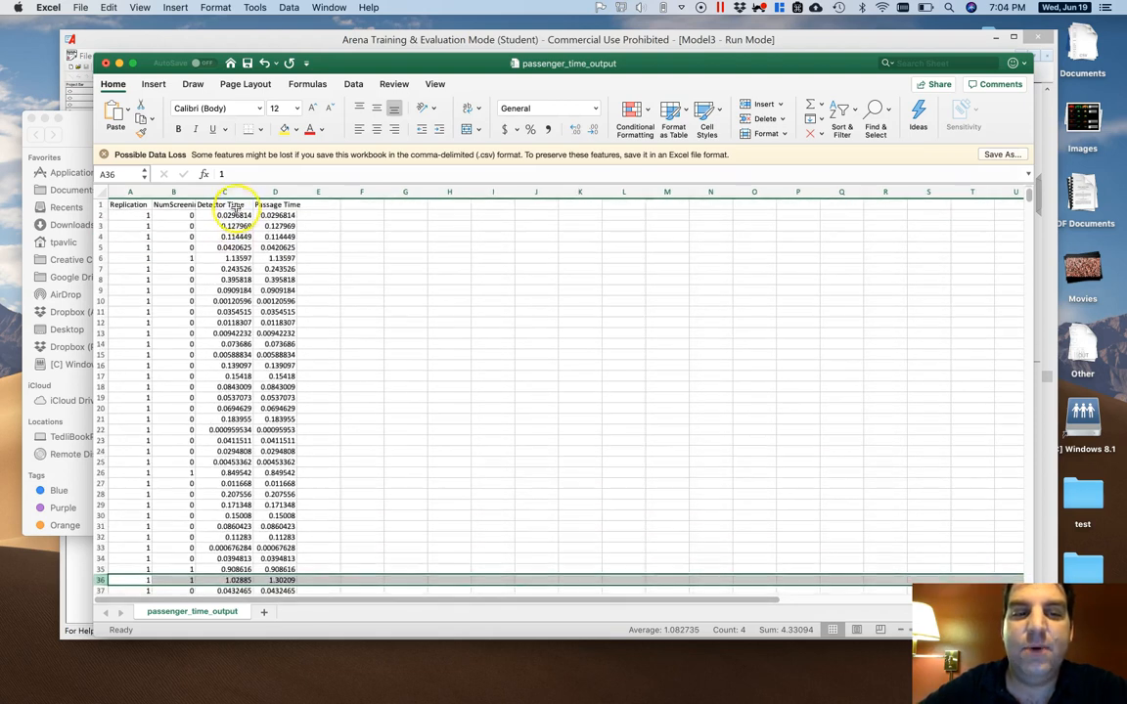
click(238, 205)
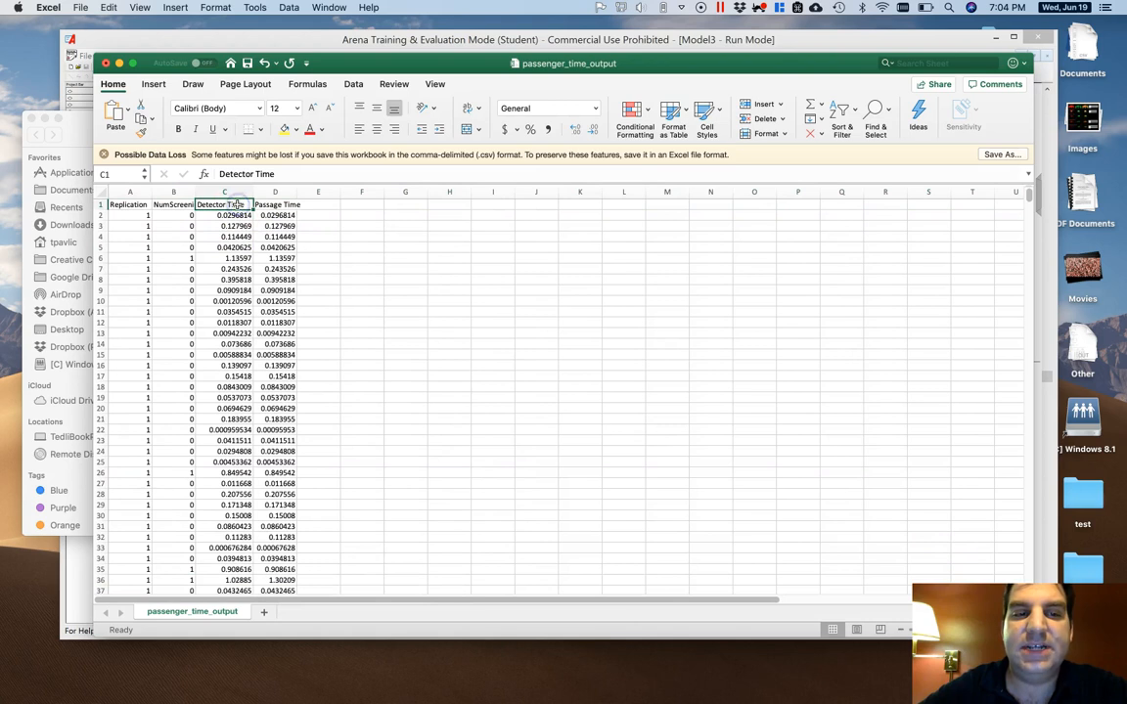
Insert a histogram of the Passage Time values for replication 1, using the range D2:D532
click(269, 215)
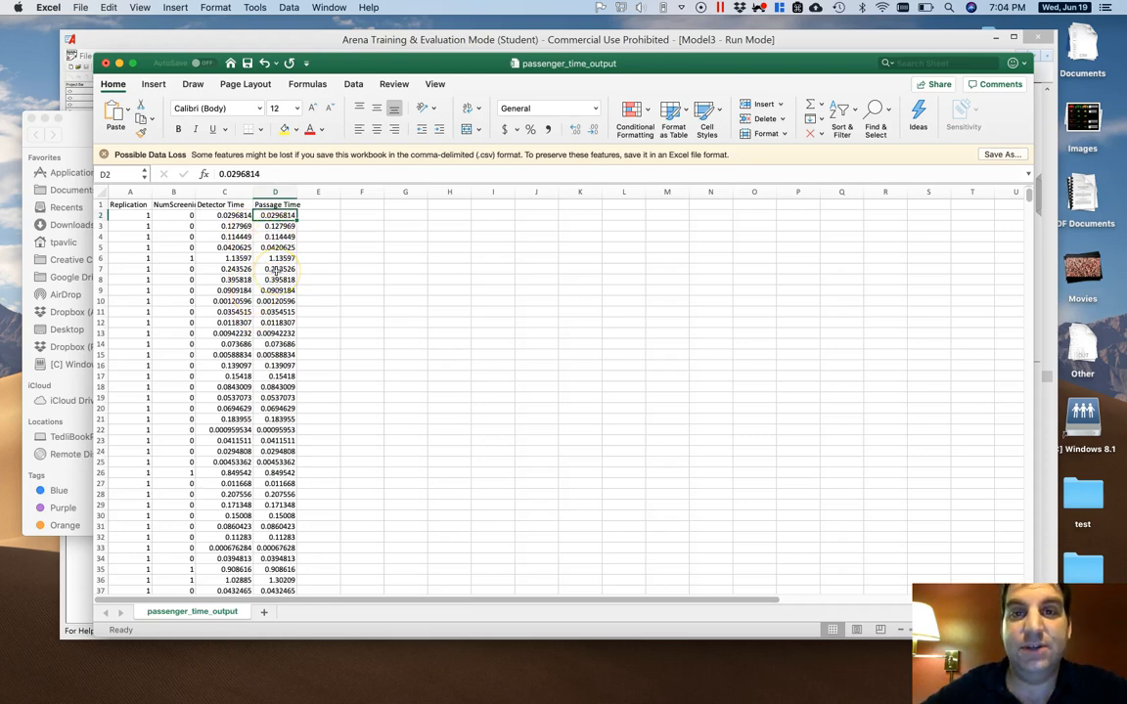
scroll(277, 269, down, 20)
scroll(277, 269, down, 20)
scroll(276, 269, down, 20)
scroll(277, 269, down, 20)
scroll(277, 269, down, 20)
scroll(277, 269, down, 20)
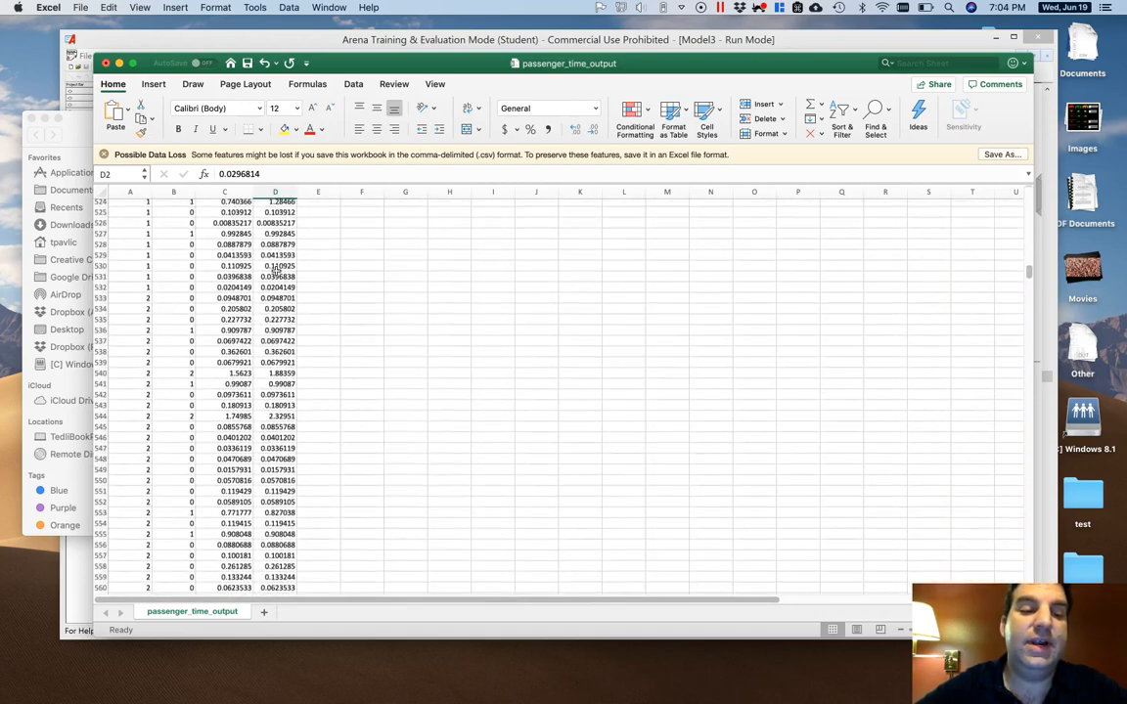
shift+click(283, 292)
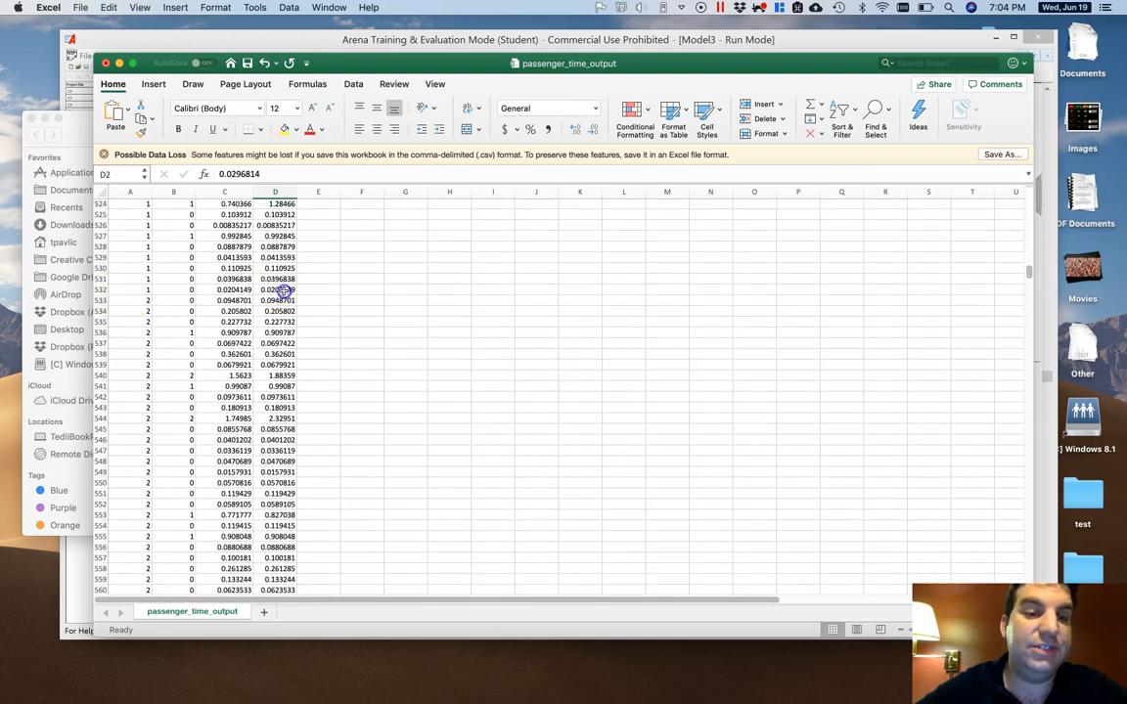
click(152, 85)
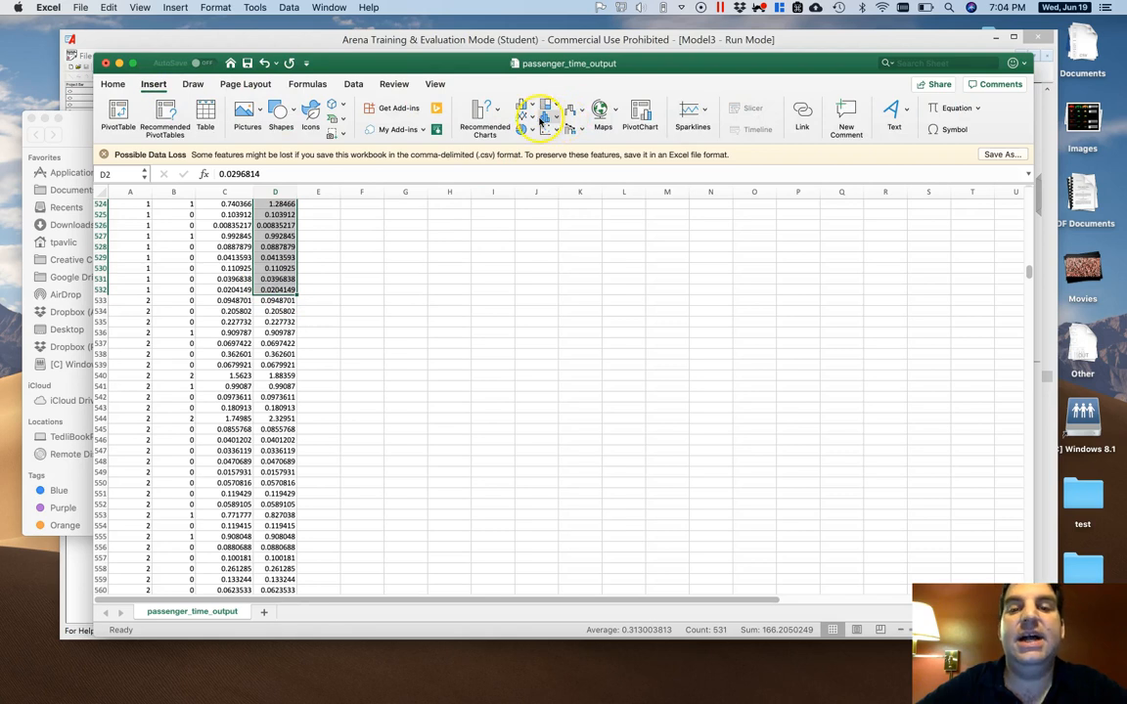
click(555, 118)
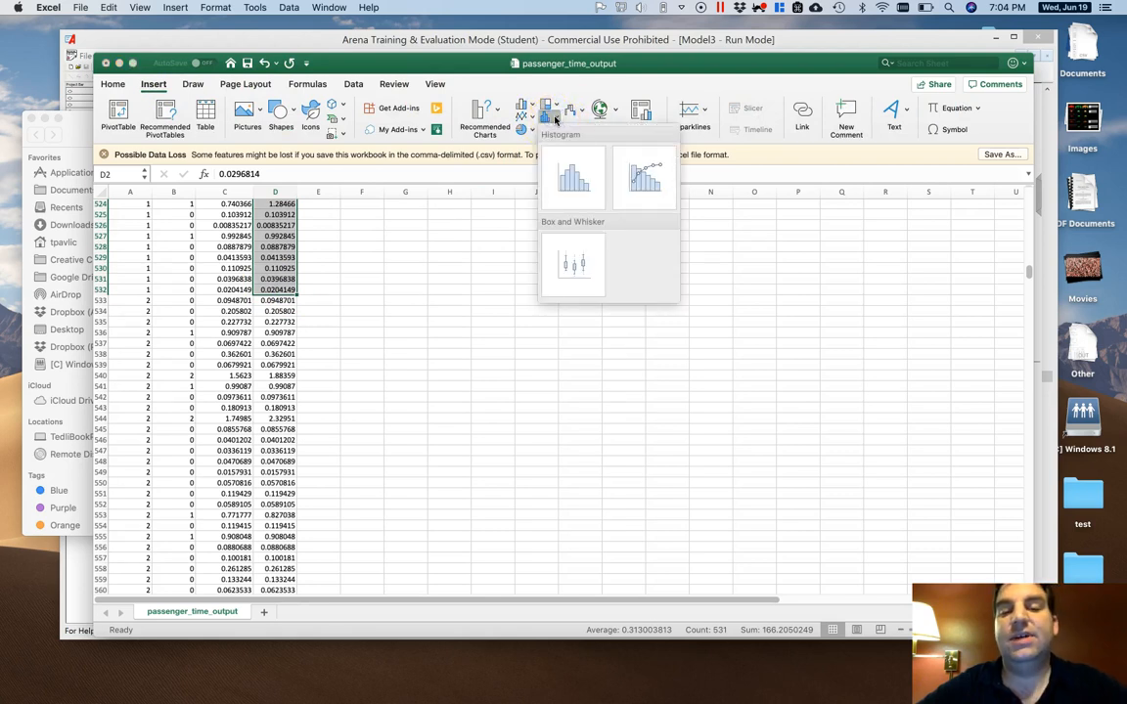
click(576, 172)
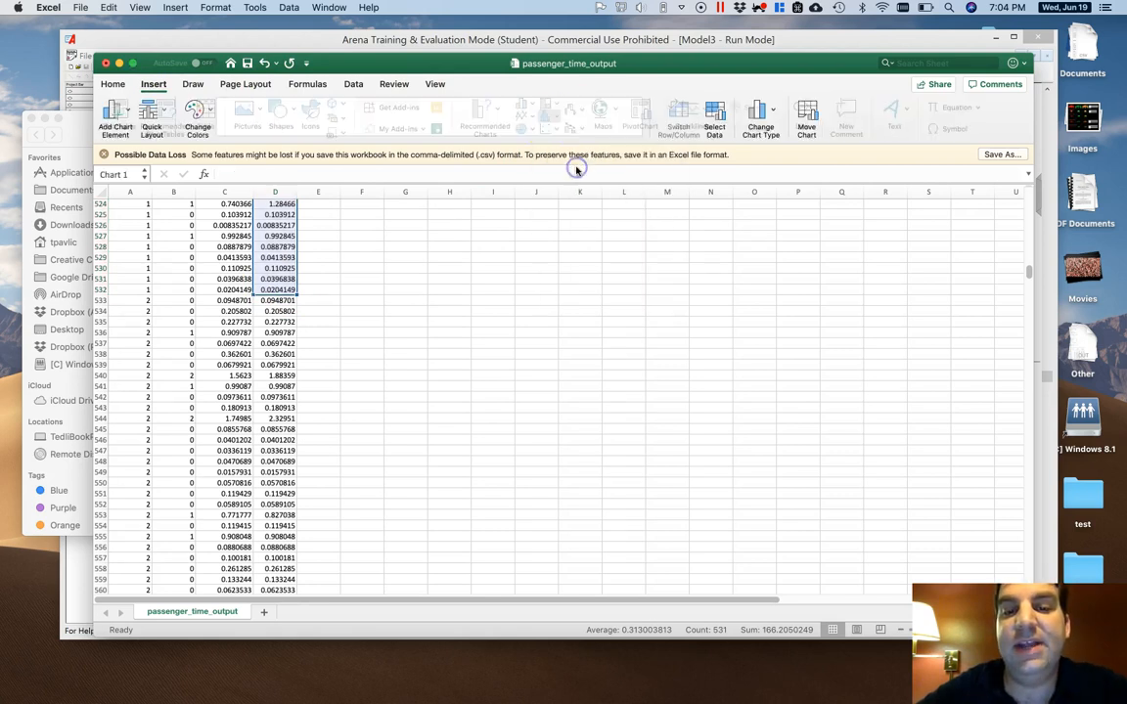
Enlarge the histogram and place it beside the data, spanning about columns F to P
drag(546, 339, 562, 243)
drag(638, 372, 915, 561)
drag(602, 246, 528, 222)
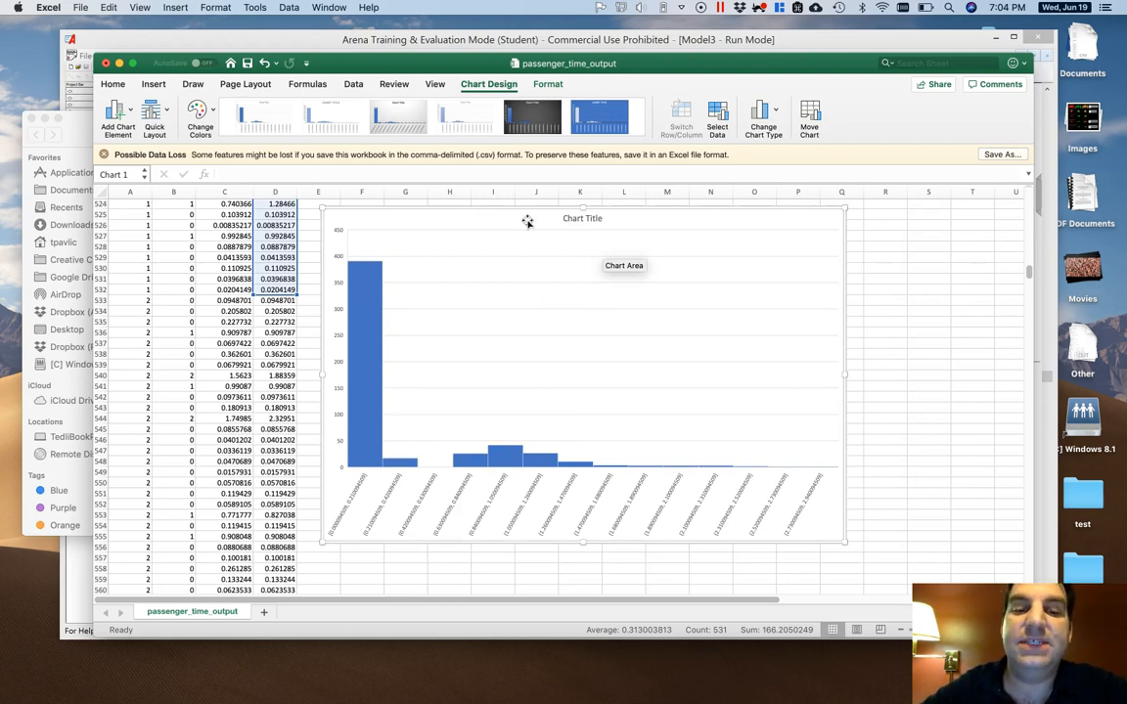
Format the histogram's data series to use bins with a fixed width of 0.1
right_click(365, 317)
click(423, 427)
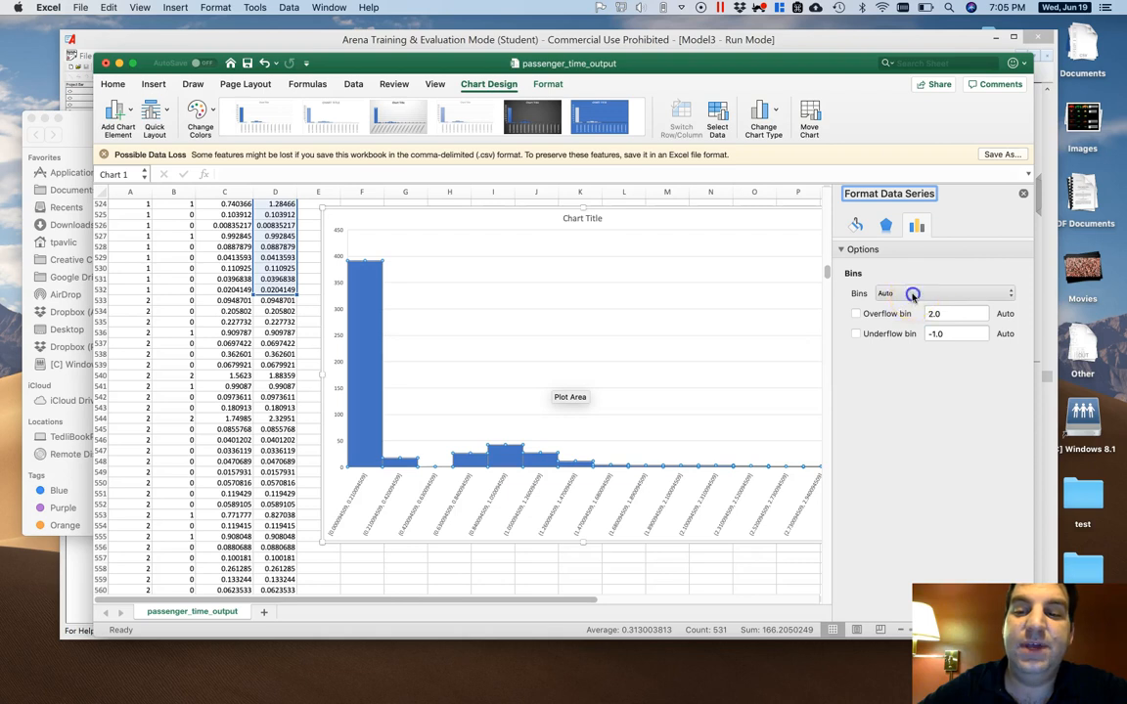
click(913, 293)
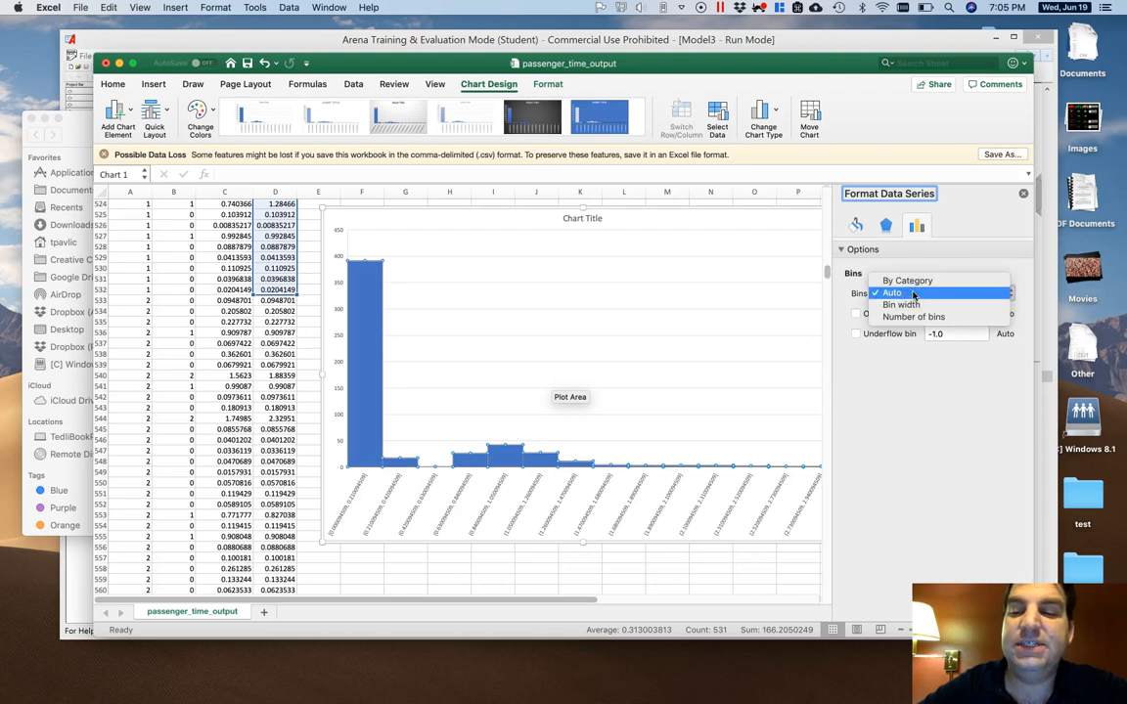
click(927, 304)
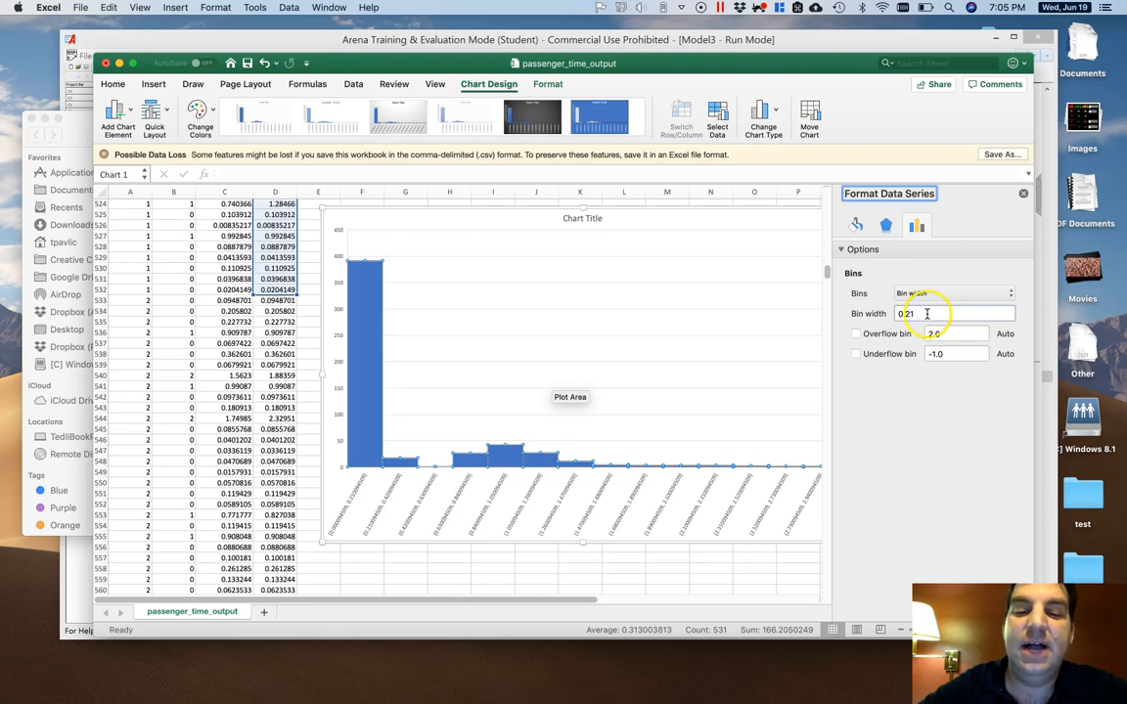
double_click(930, 313)
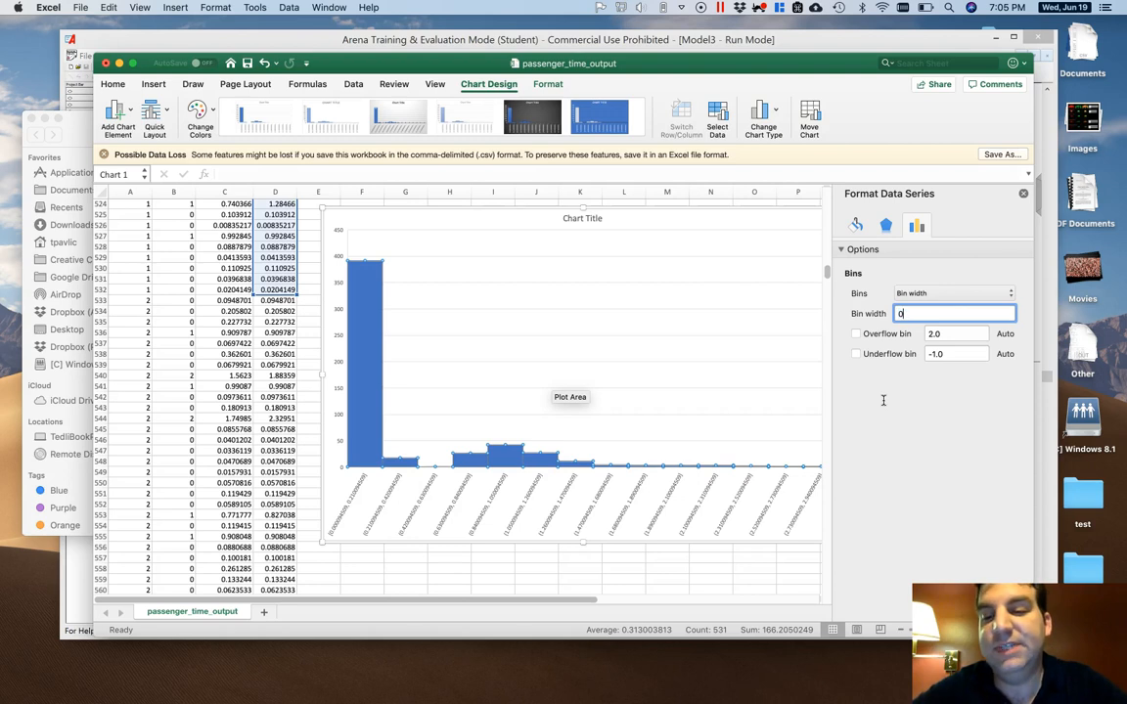
text(0.1)
key(Return)
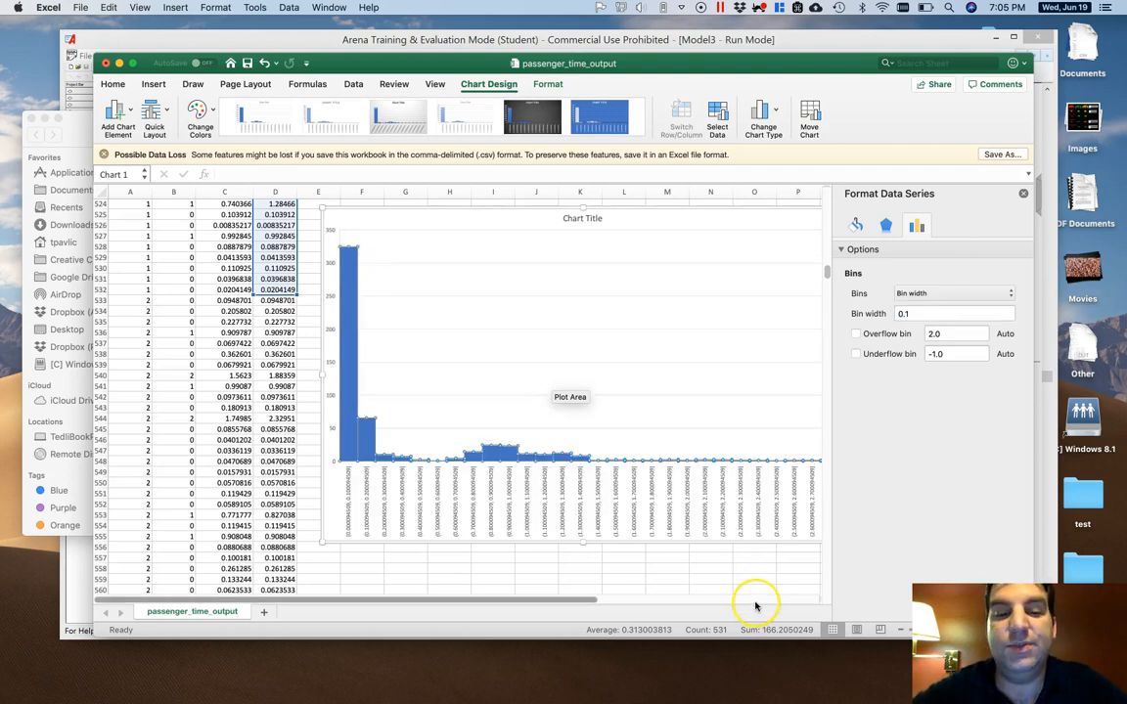
Refine the histogram's bin width to 0.05 and inspect the shape of the passage time distribution
double_click(917, 313)
text(0.05)
key(Return)
click(528, 557)
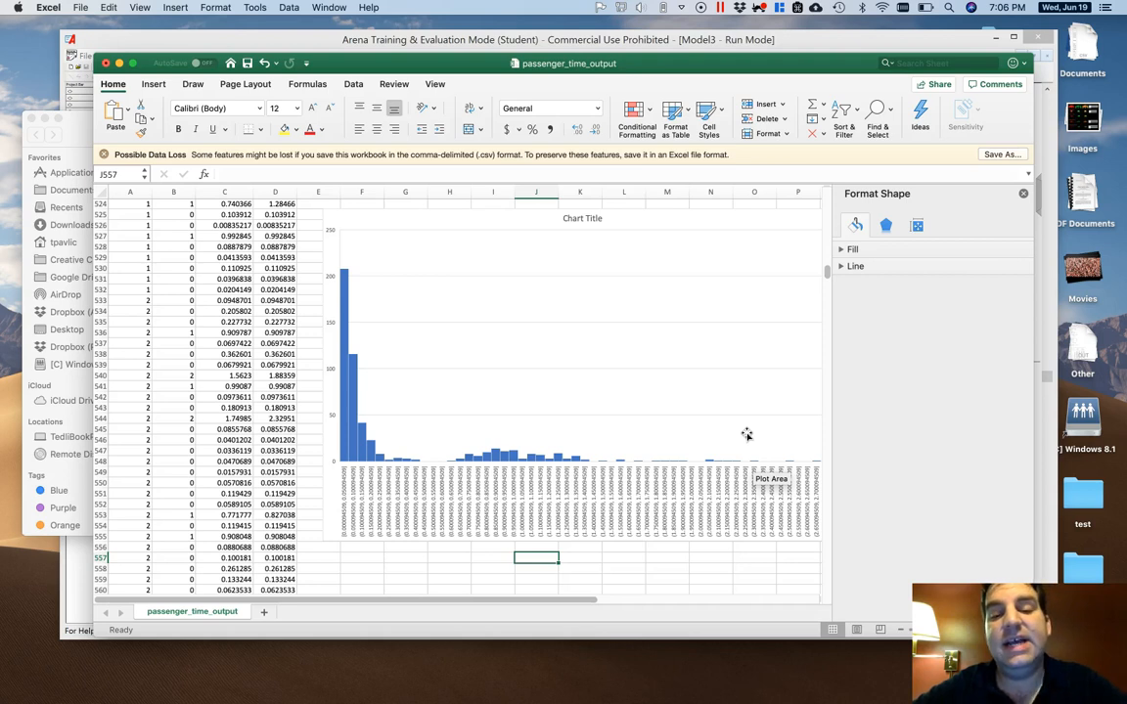
mouse_move(362, 447)
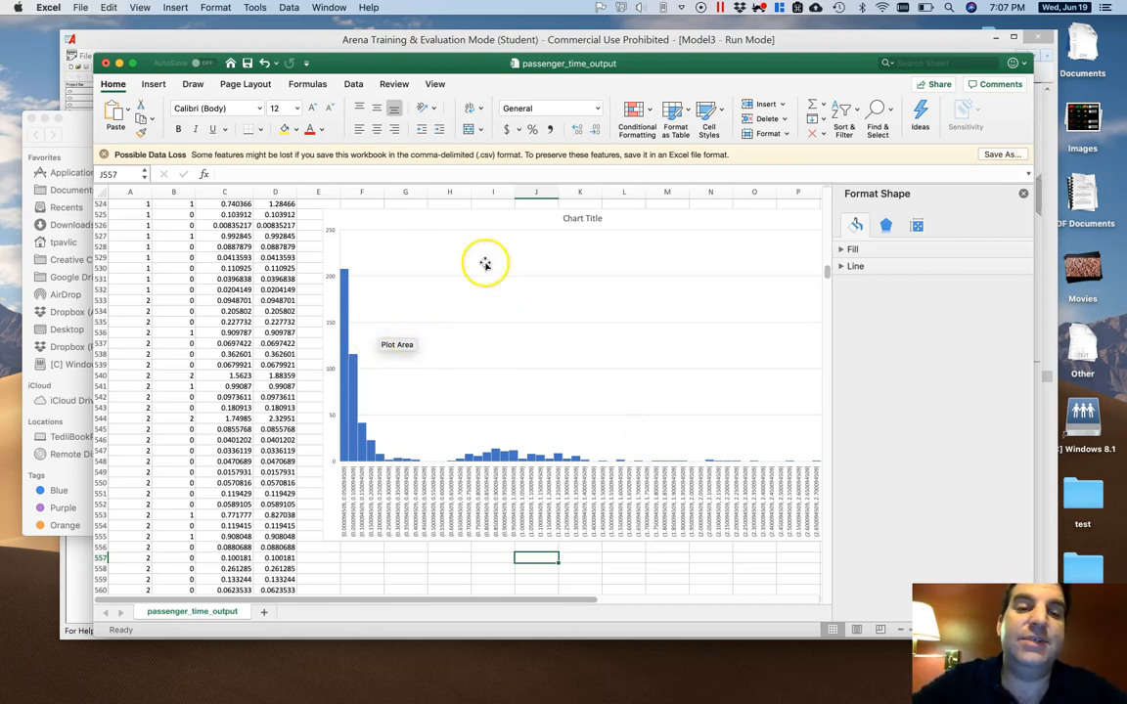
Close the passenger_time_output workbook without saving its changes and switch to Arena
click(106, 65)
click(511, 142)
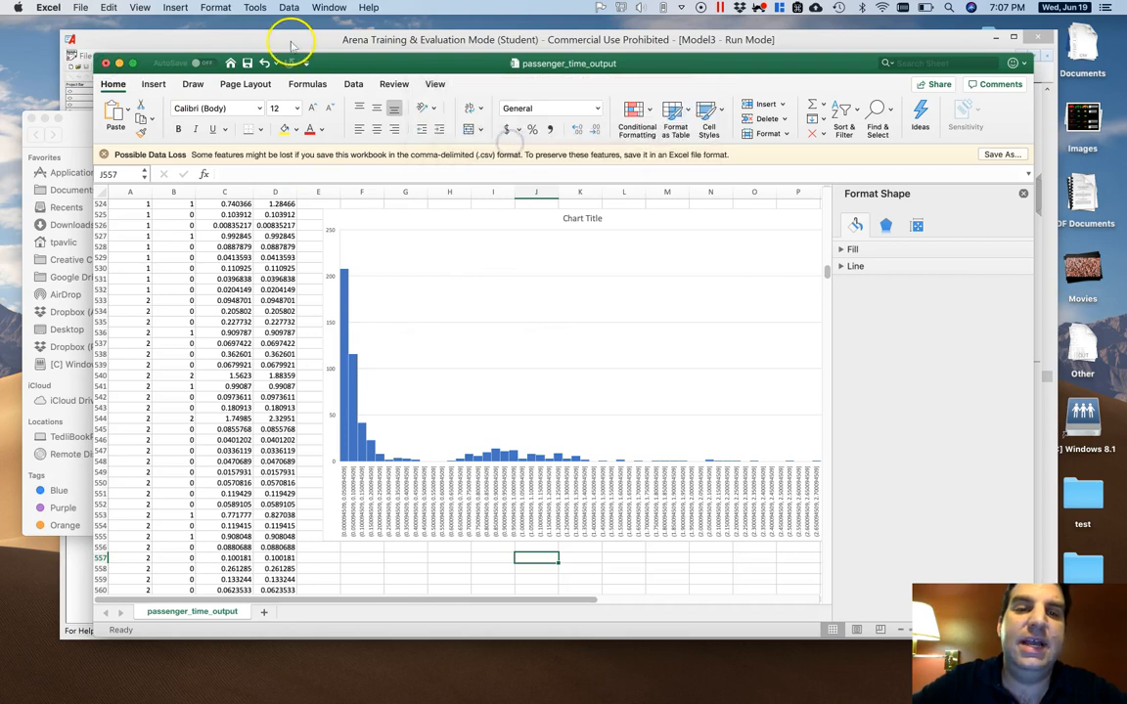
click(292, 41)
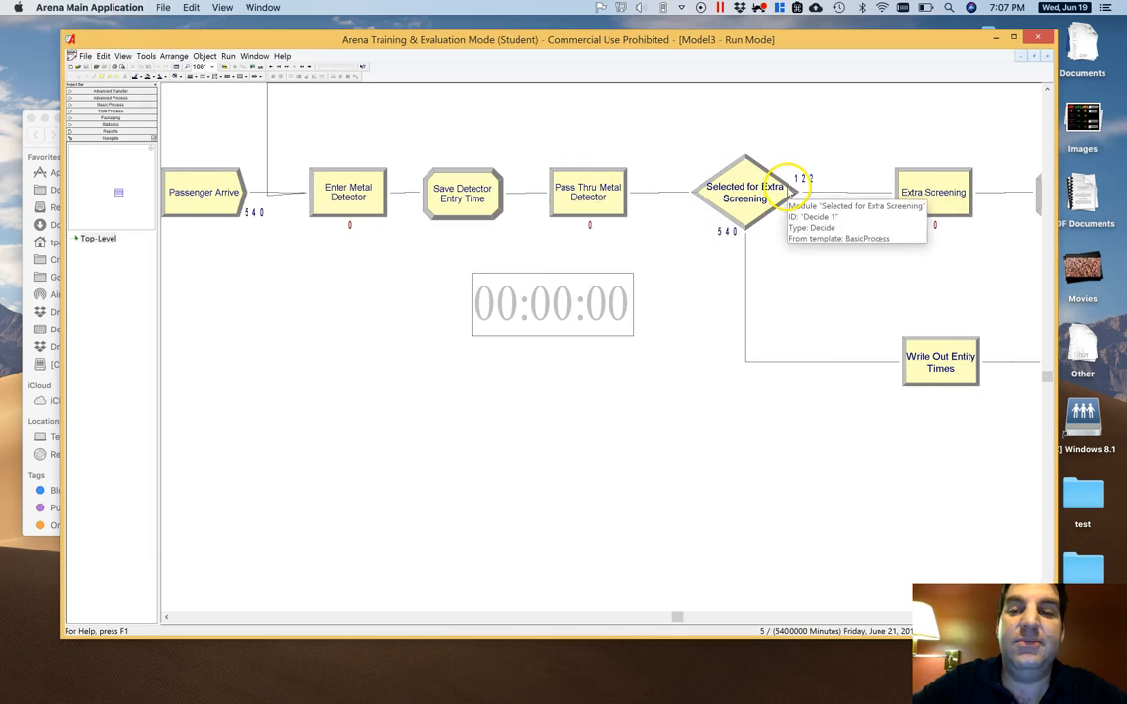
View the Selected for Extra Screening module's settings, close them unchanged, and end the simulation run
click(758, 197)
double_click(758, 196)
click(620, 400)
click(308, 69)
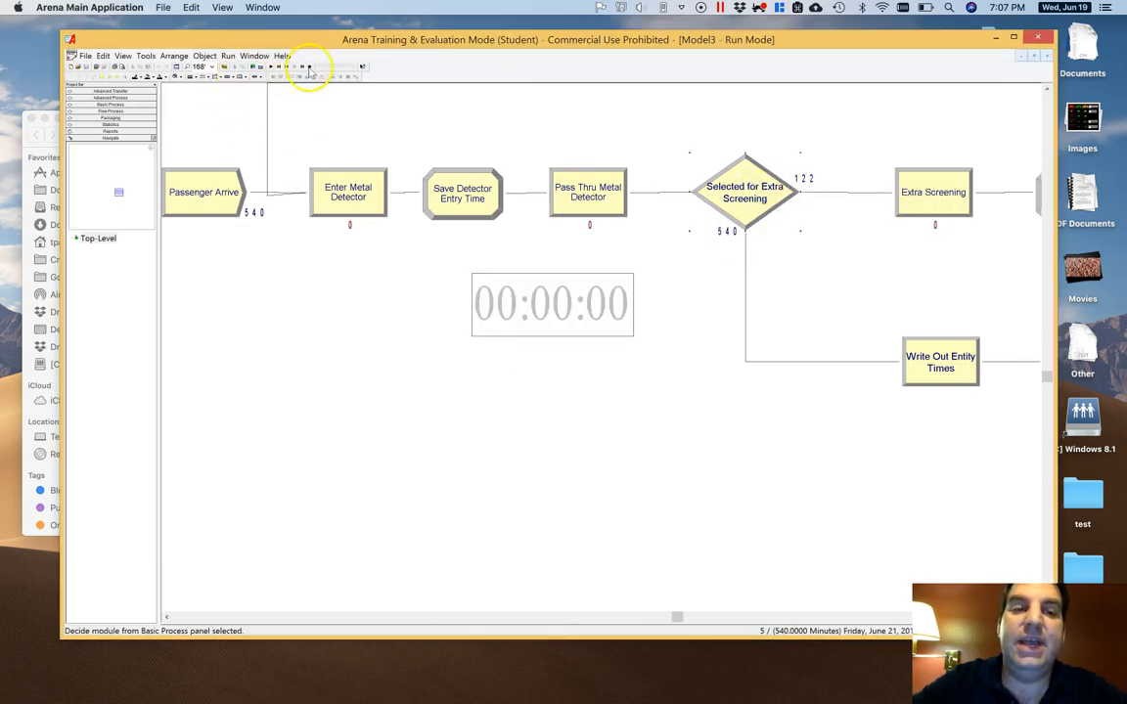
Raise the 0.2 probability factor in the Selected for Extra Screening condition and accept the change
double_click(605, 193)
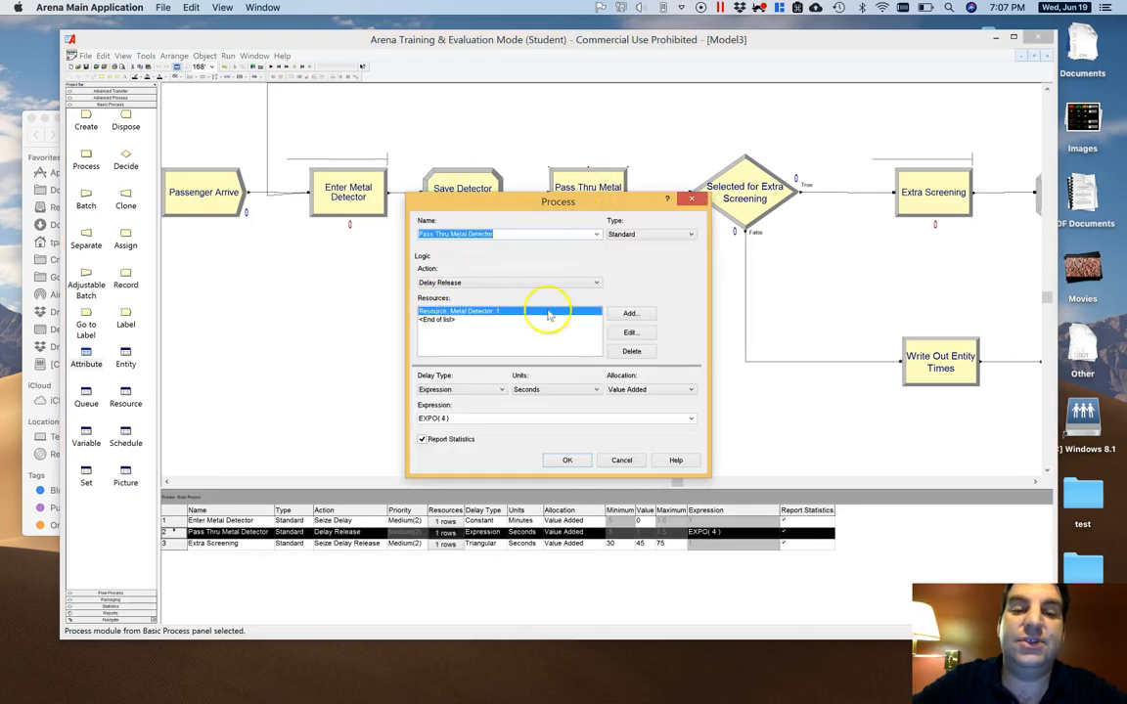
click(631, 458)
double_click(750, 224)
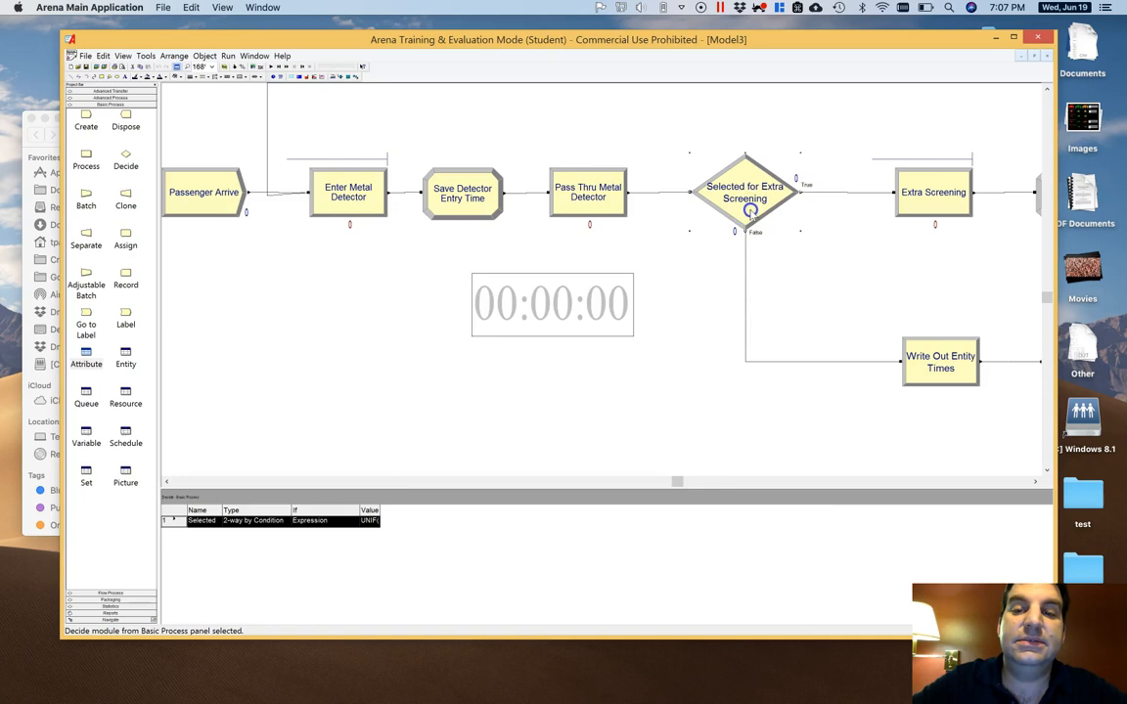
click(473, 352)
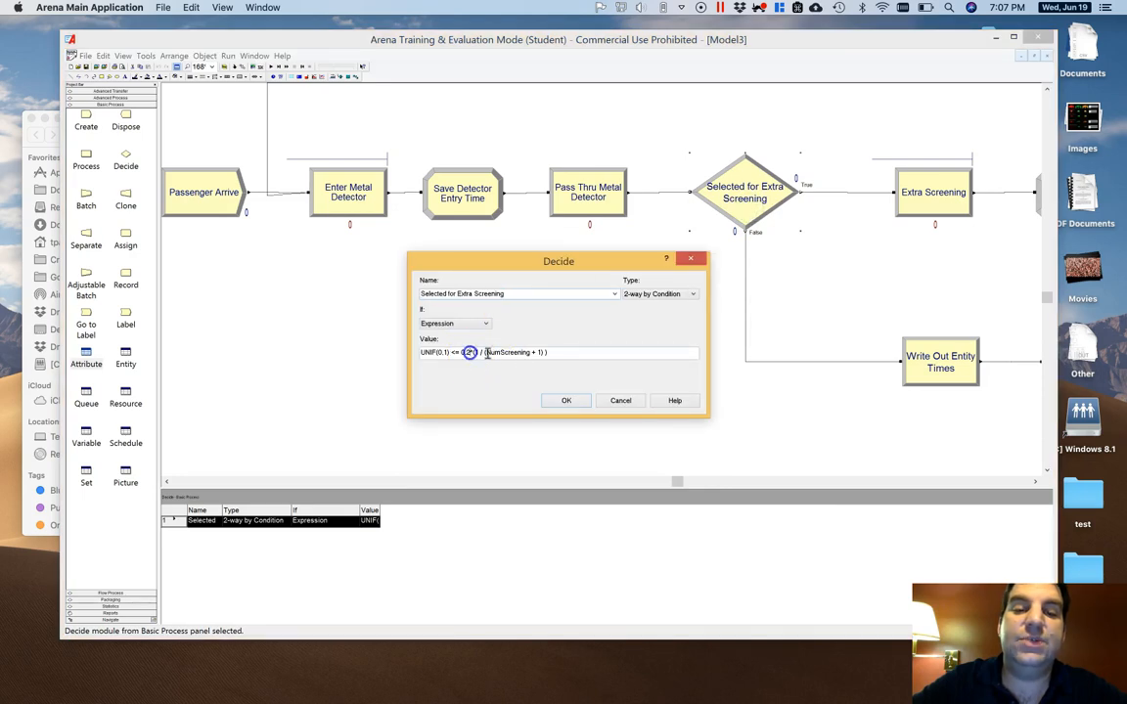
click(579, 403)
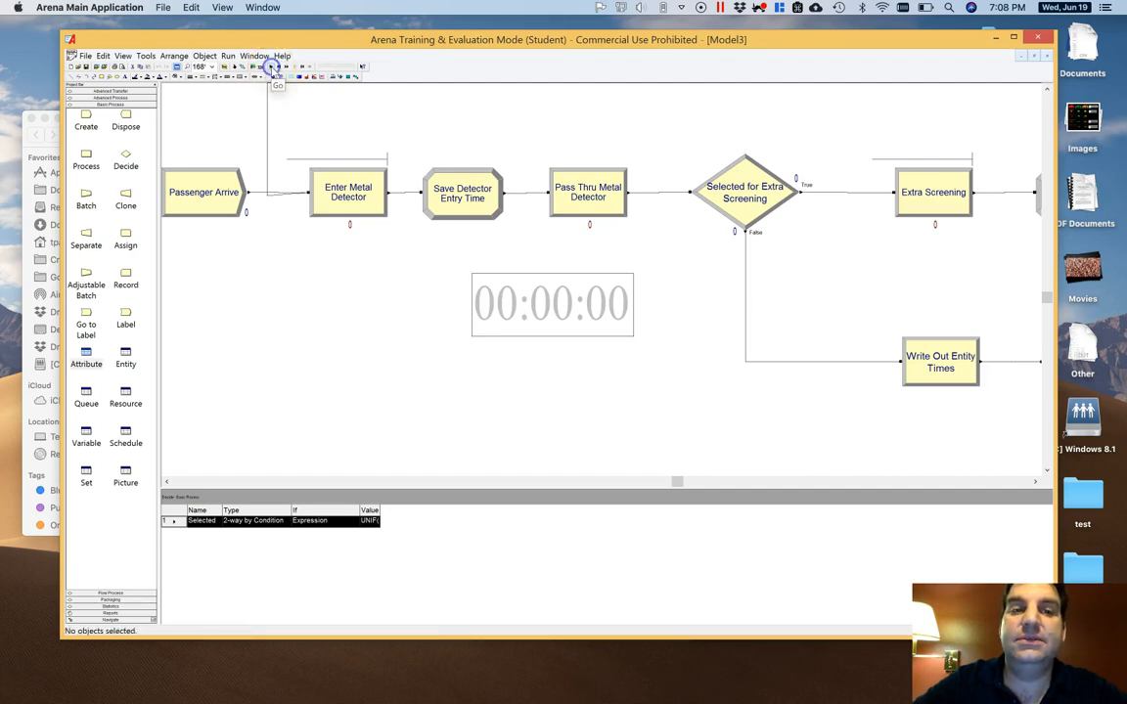
Run the simulation, fast-forward it to completion, and decline to view the results report
click(272, 66)
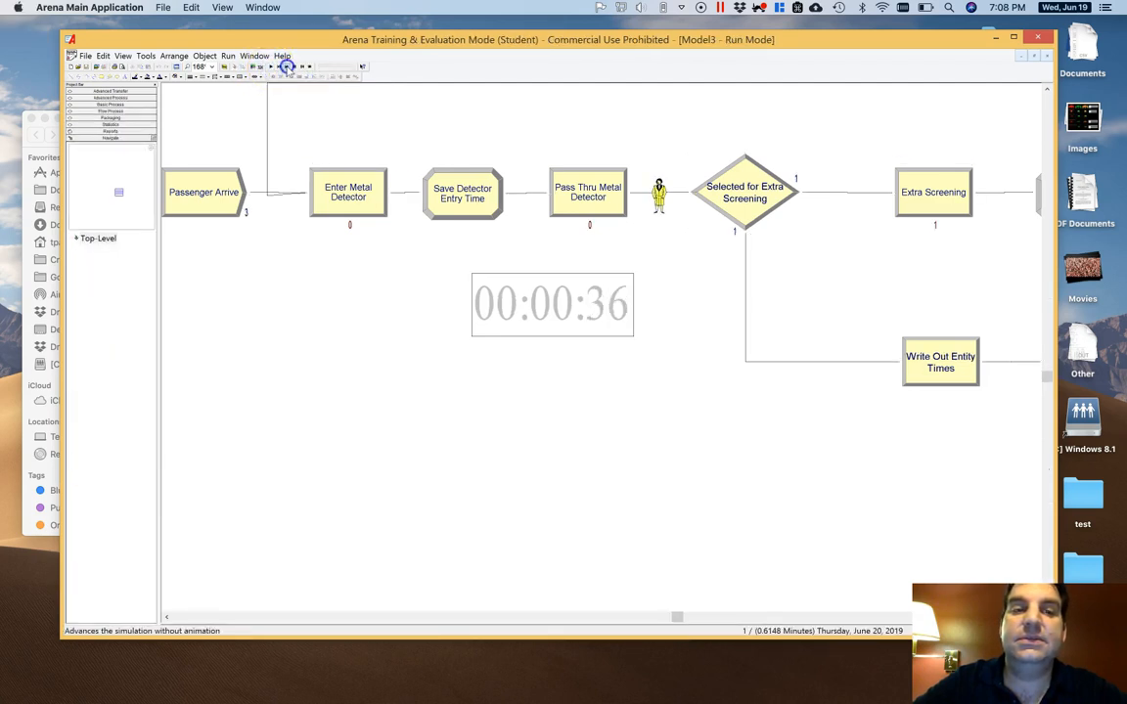
click(285, 67)
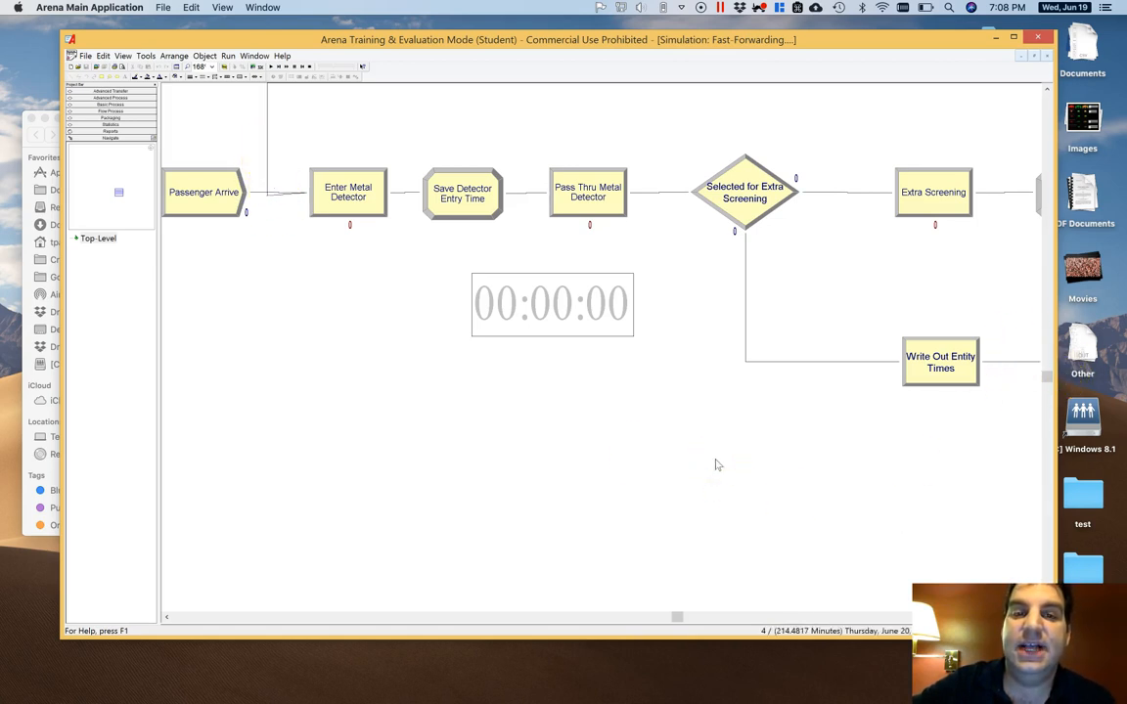
click(699, 575)
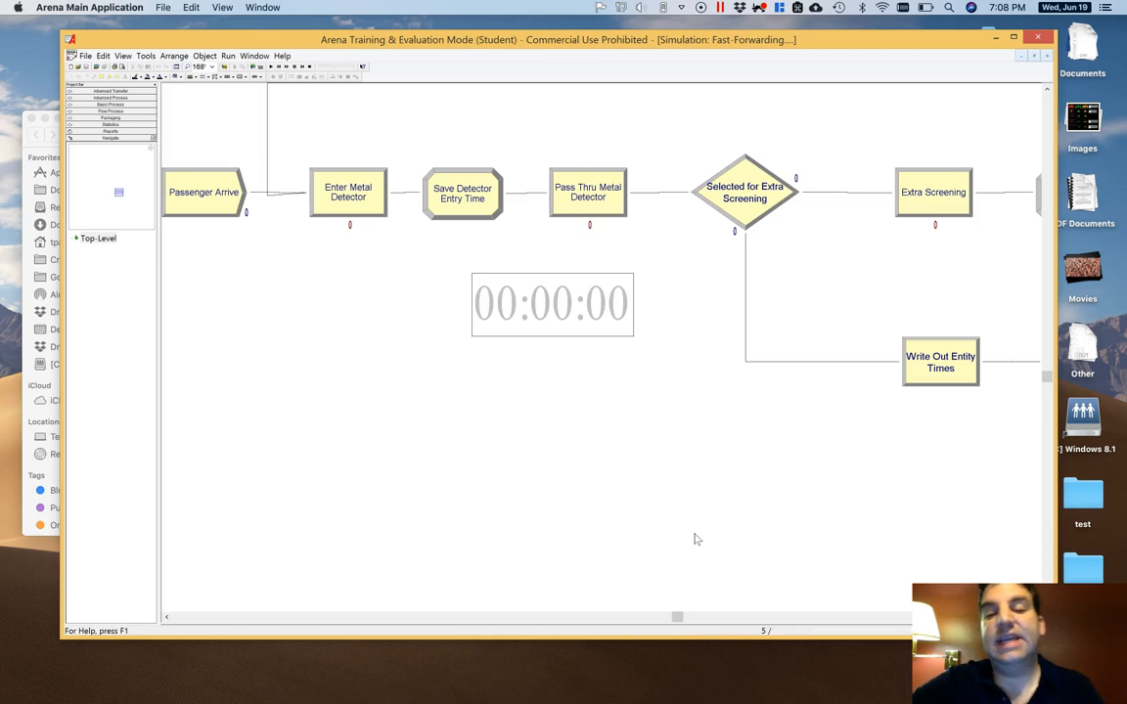
click(723, 328)
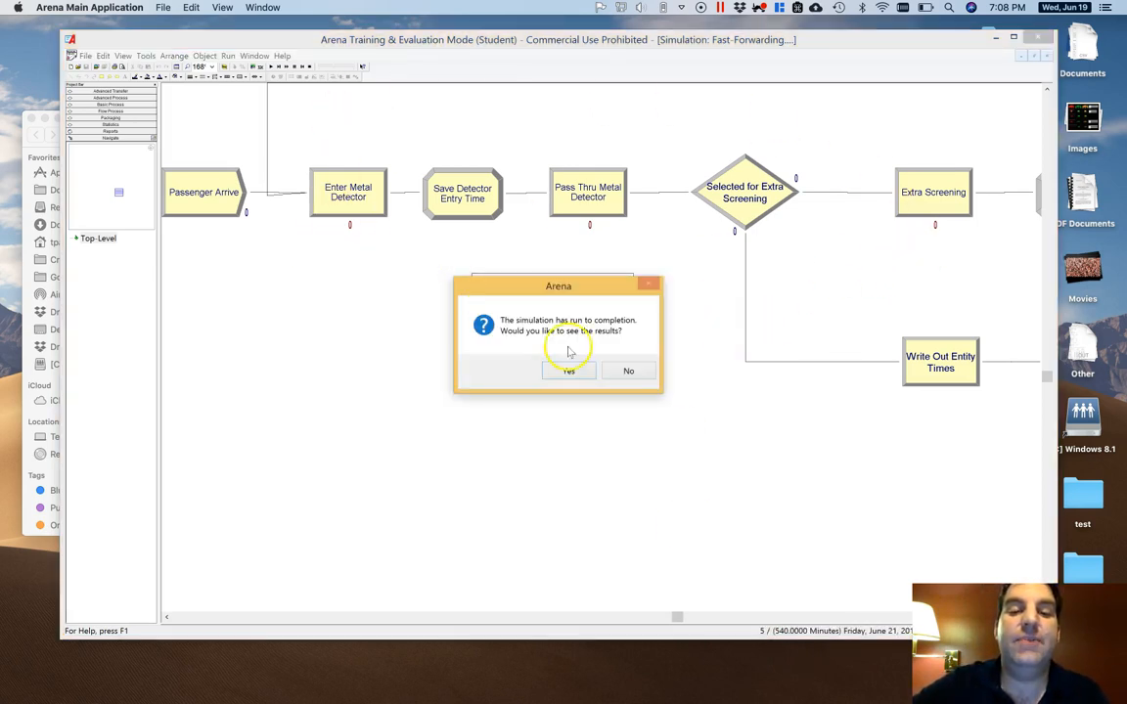
click(628, 371)
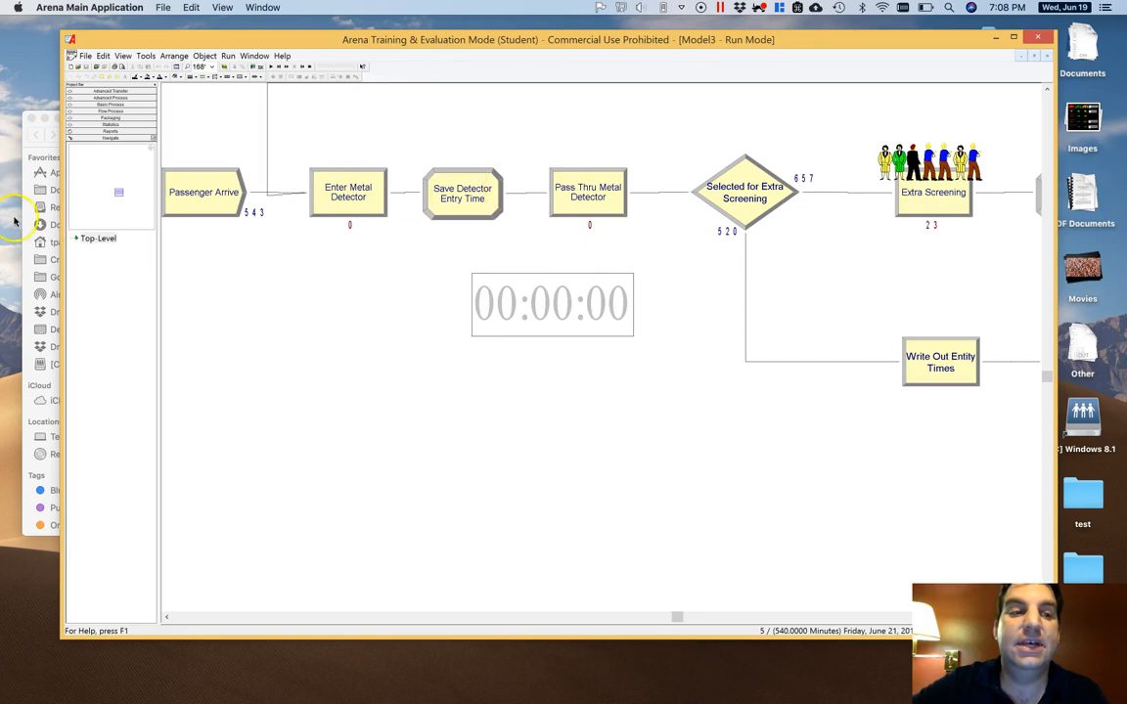
Switch to Finder and open the regenerated passenger_time_output.csv from the test folder in Excel
click(30, 157)
click(215, 533)
double_click(214, 531)
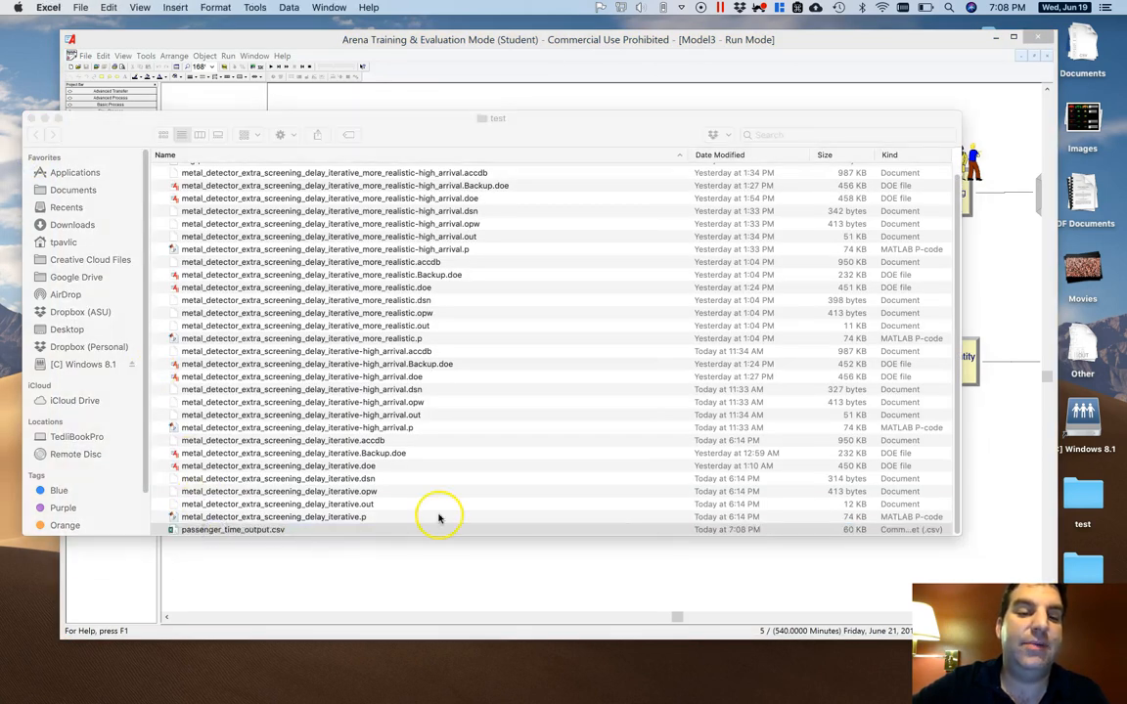
Insert a histogram of the first replication's Passage Time values in D2:D511
click(265, 215)
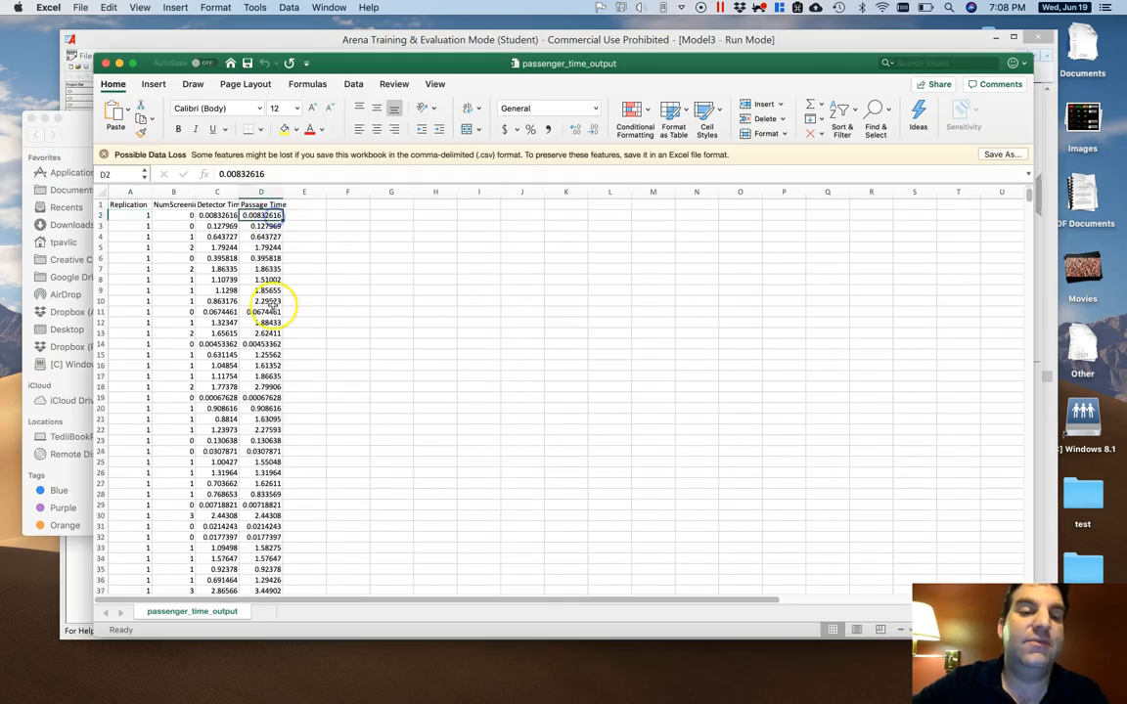
scroll(272, 306, down, 20)
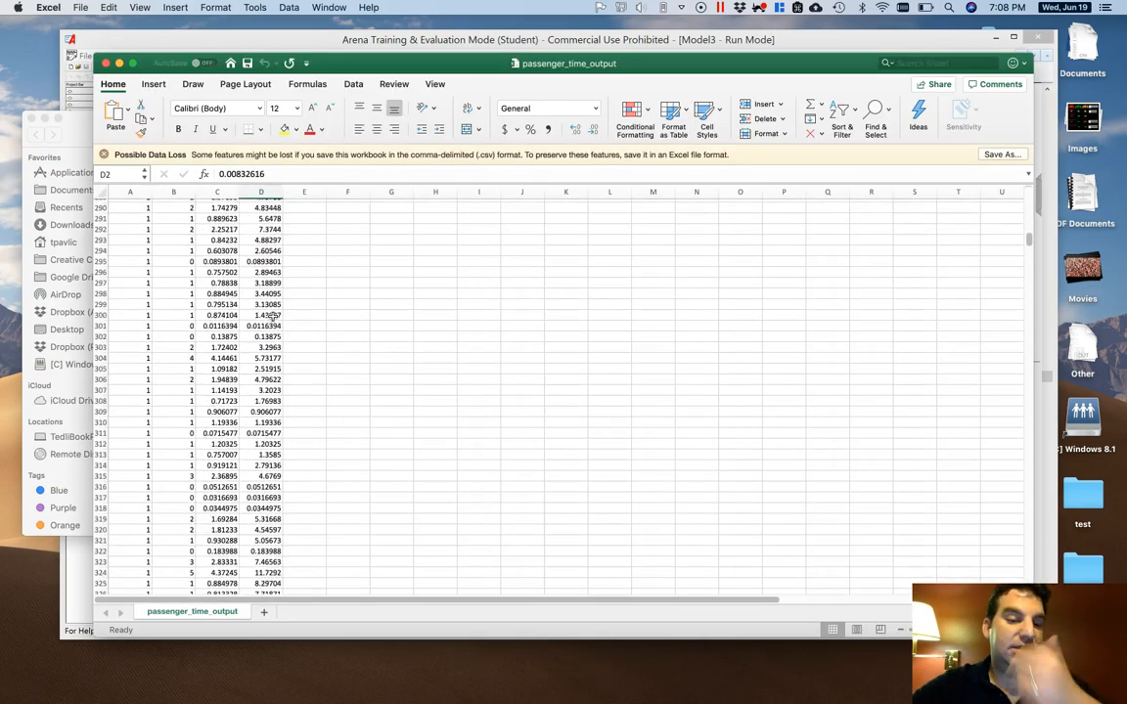
scroll(272, 316, down, 20)
scroll(272, 316, up, 10)
scroll(269, 342, down, 3)
shift+click(269, 413)
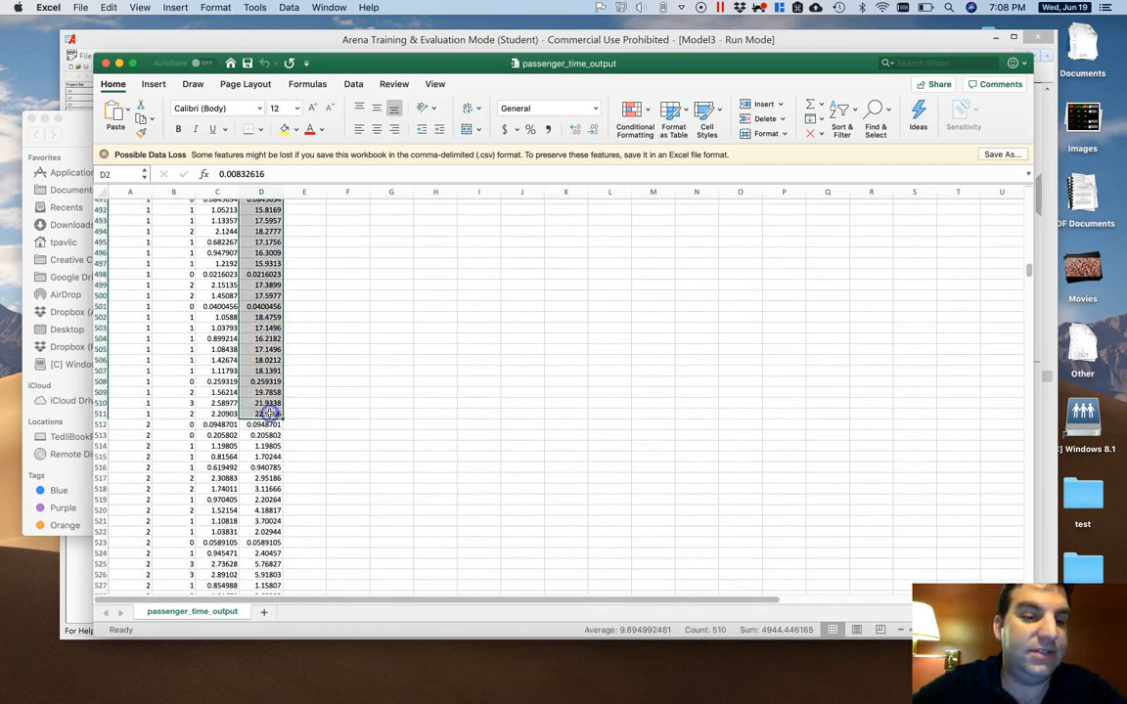
click(154, 84)
click(551, 117)
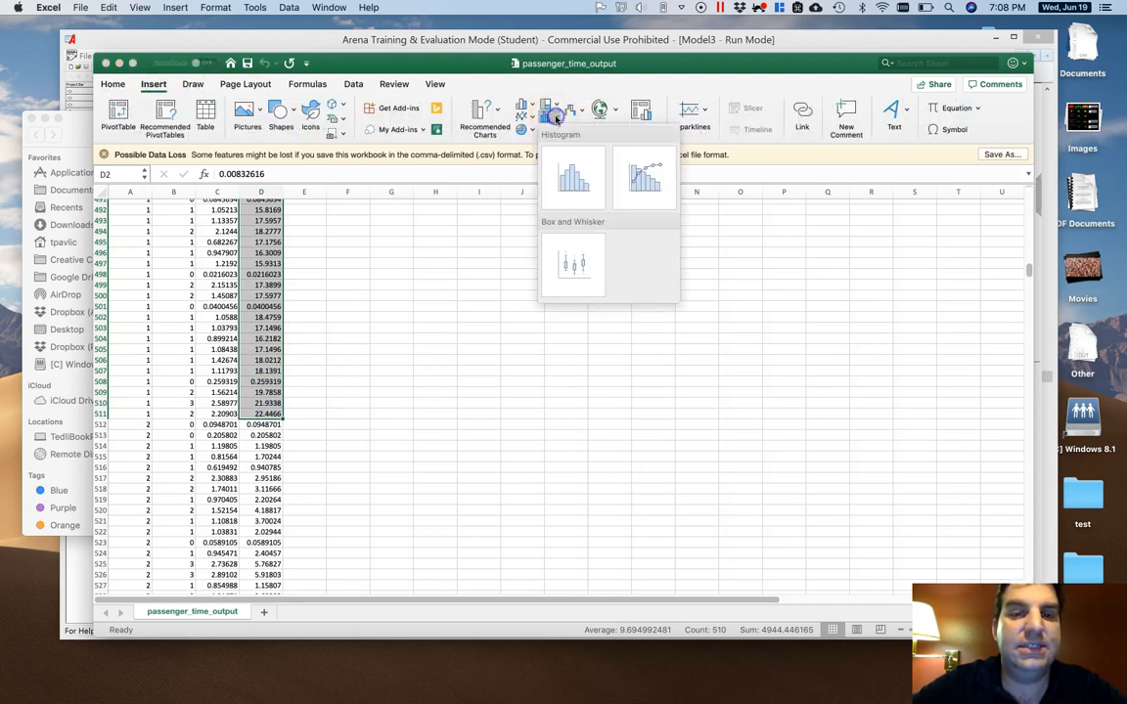
click(576, 172)
Move the Passage Time histogram up beside the data columns and enlarge it to about column S
drag(589, 347, 459, 204)
drag(524, 327, 396, 214)
drag(563, 352, 953, 515)
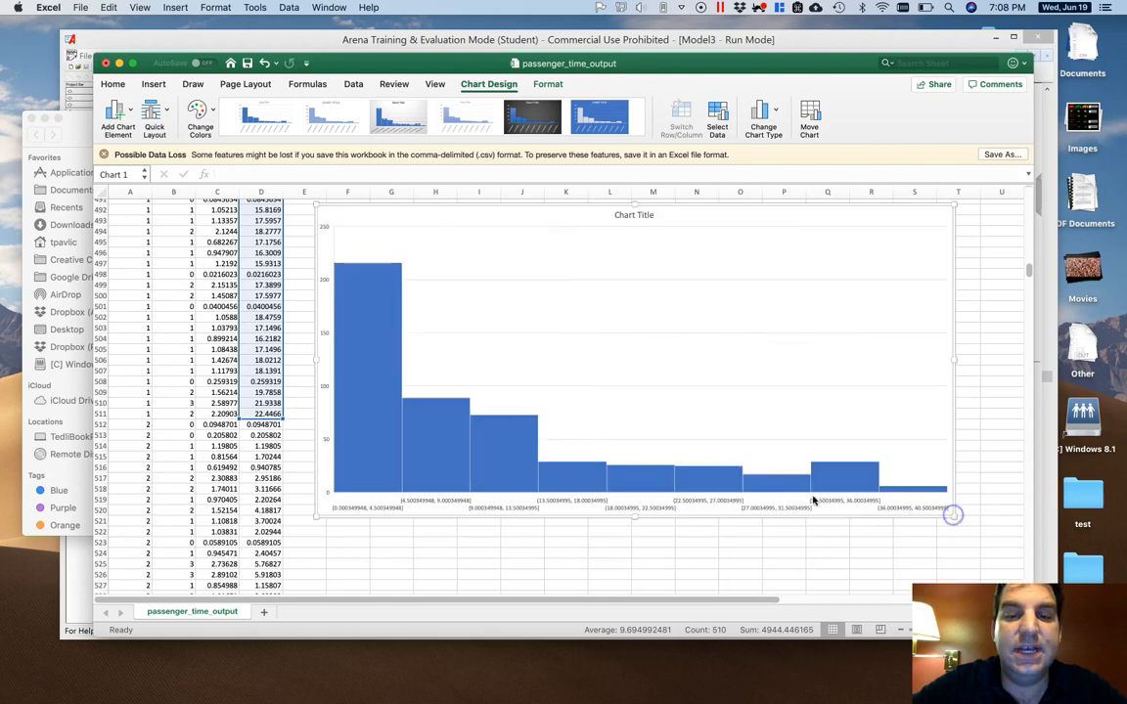
Switch the Passage Time histogram's binning to Bin width and set the width to 1
right_click(508, 444)
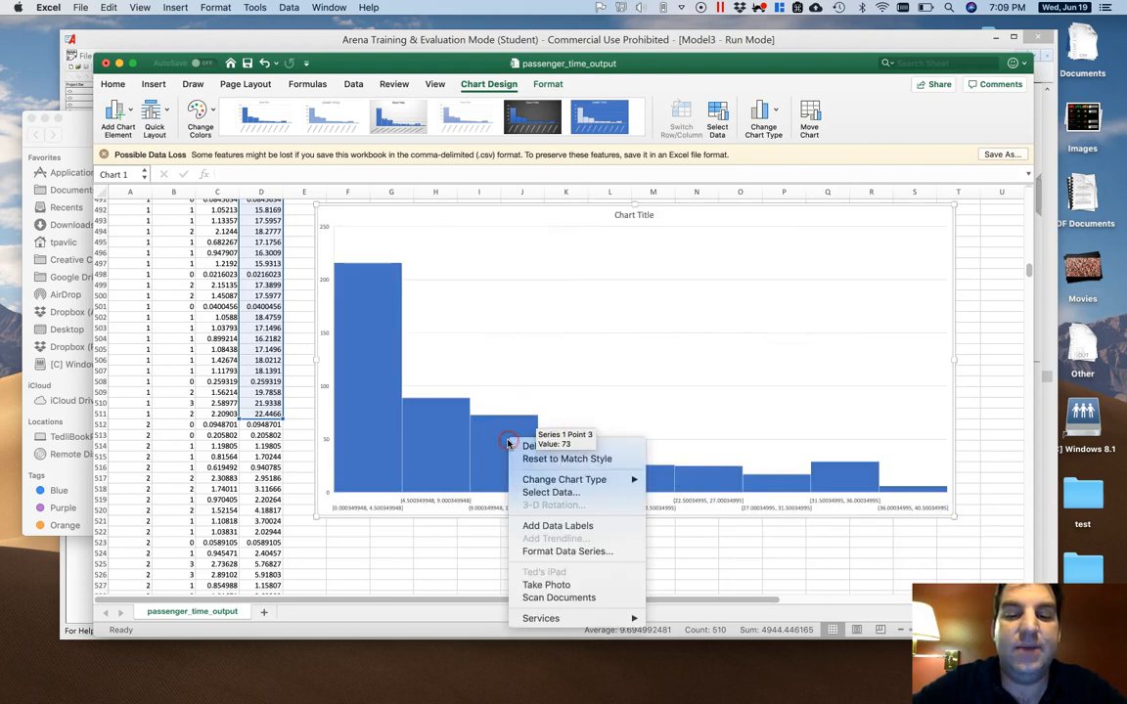
click(563, 551)
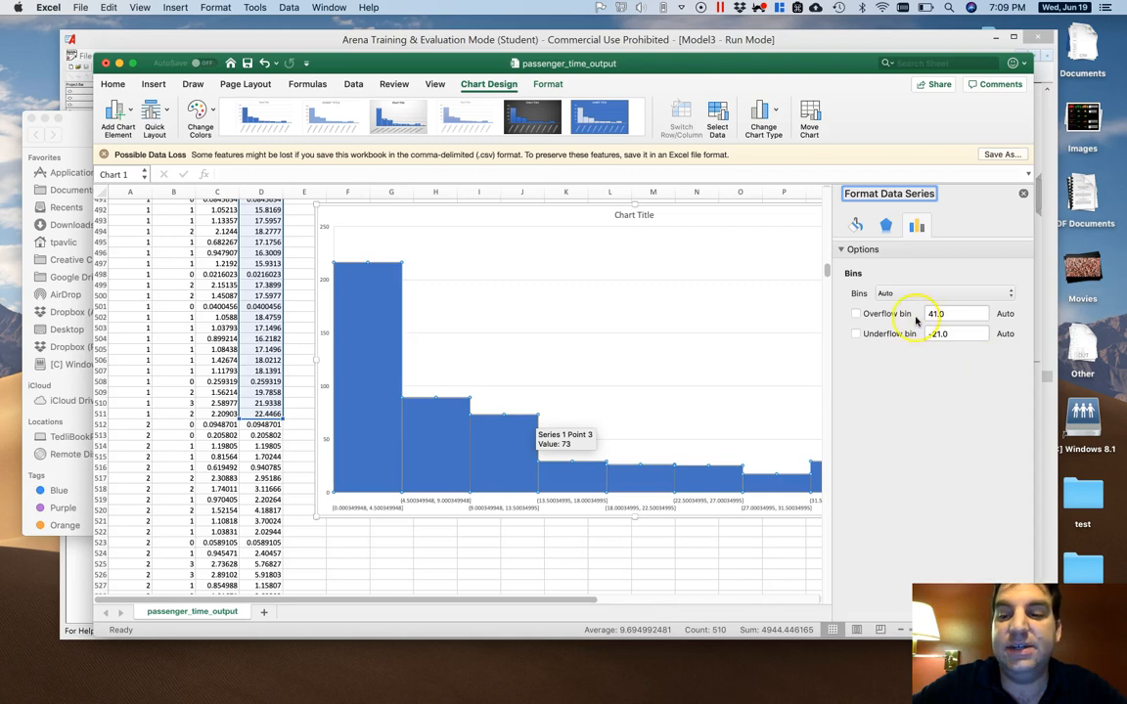
click(895, 294)
click(910, 304)
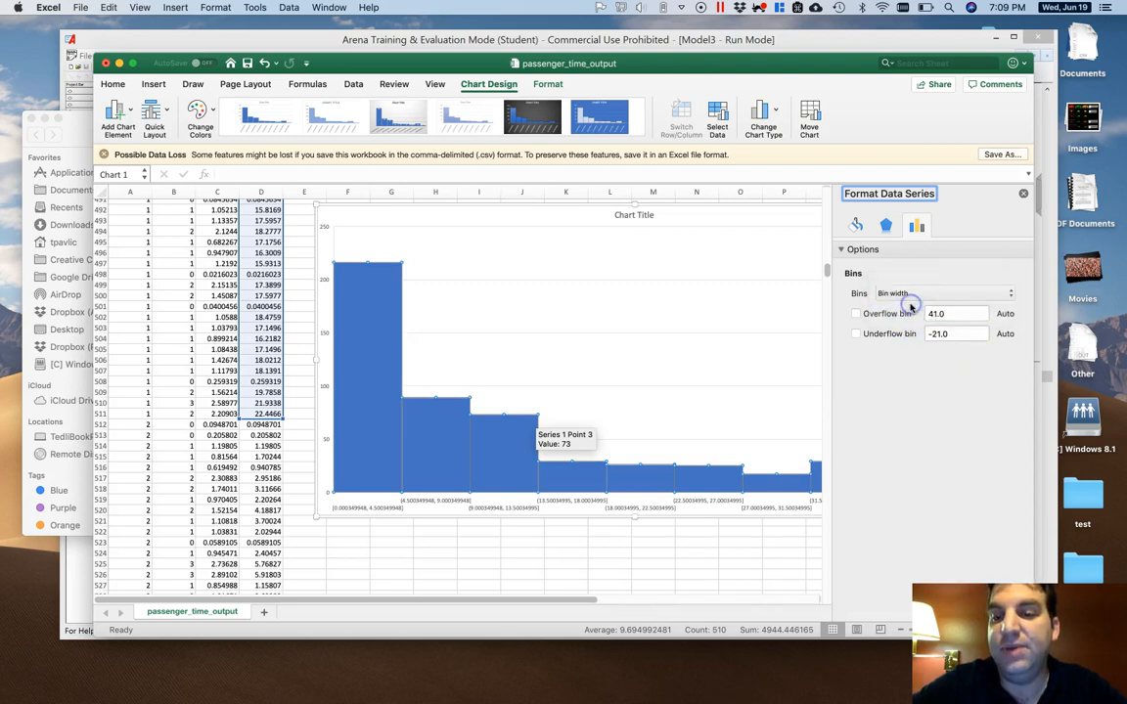
click(935, 314)
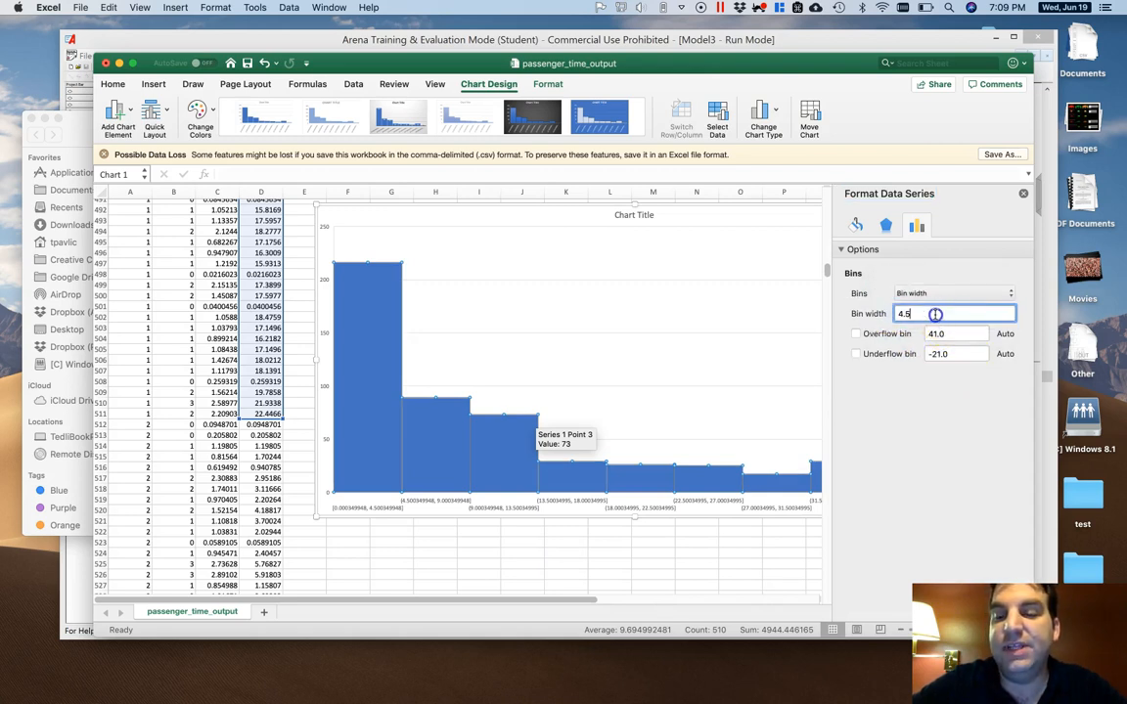
text(1)
click(969, 334)
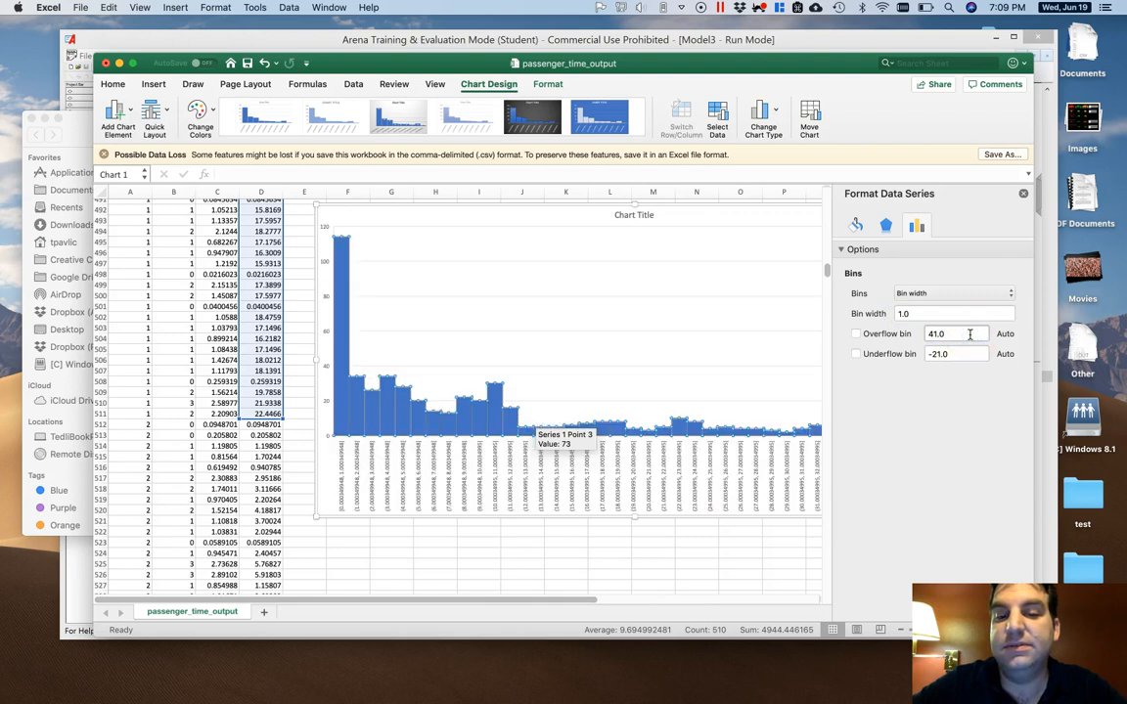
Try a bin width of 0.25 for the Passage Time histogram, and settle on 0.5
click(914, 314)
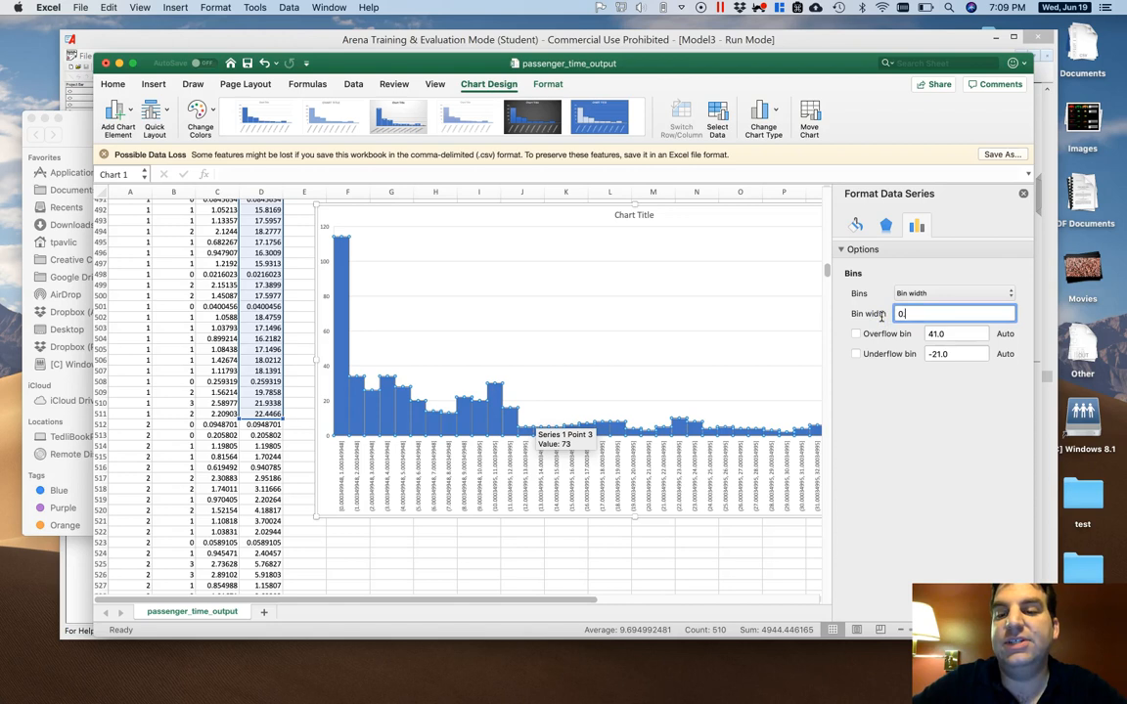
click(970, 334)
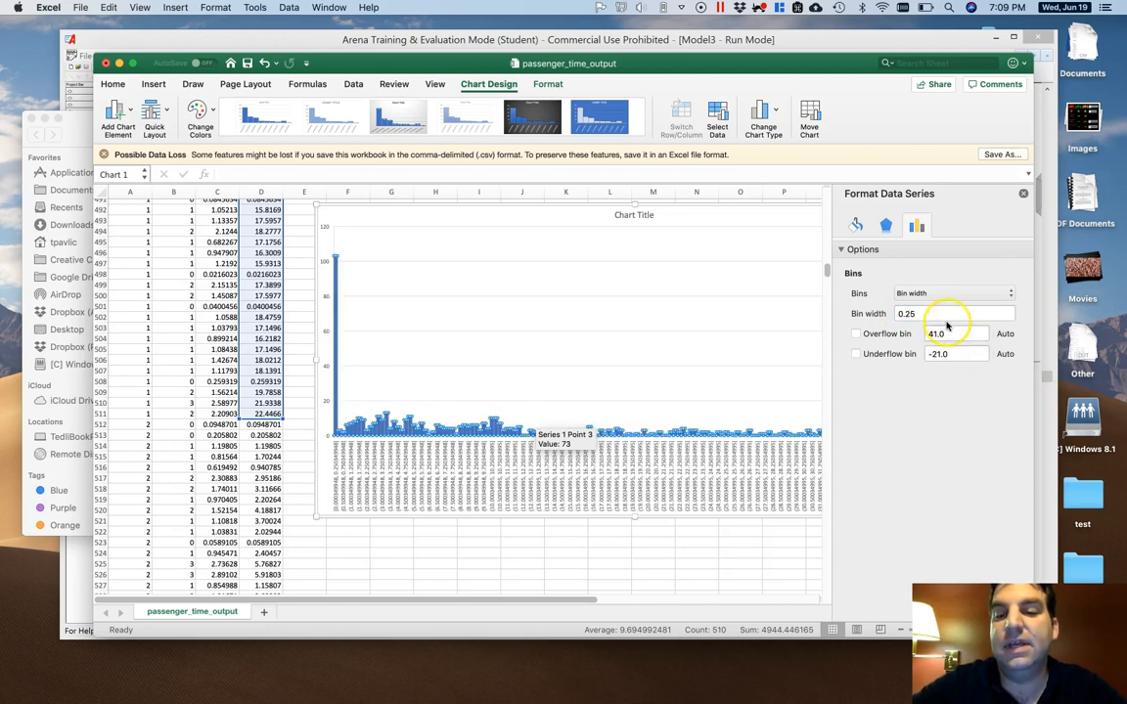
click(881, 310)
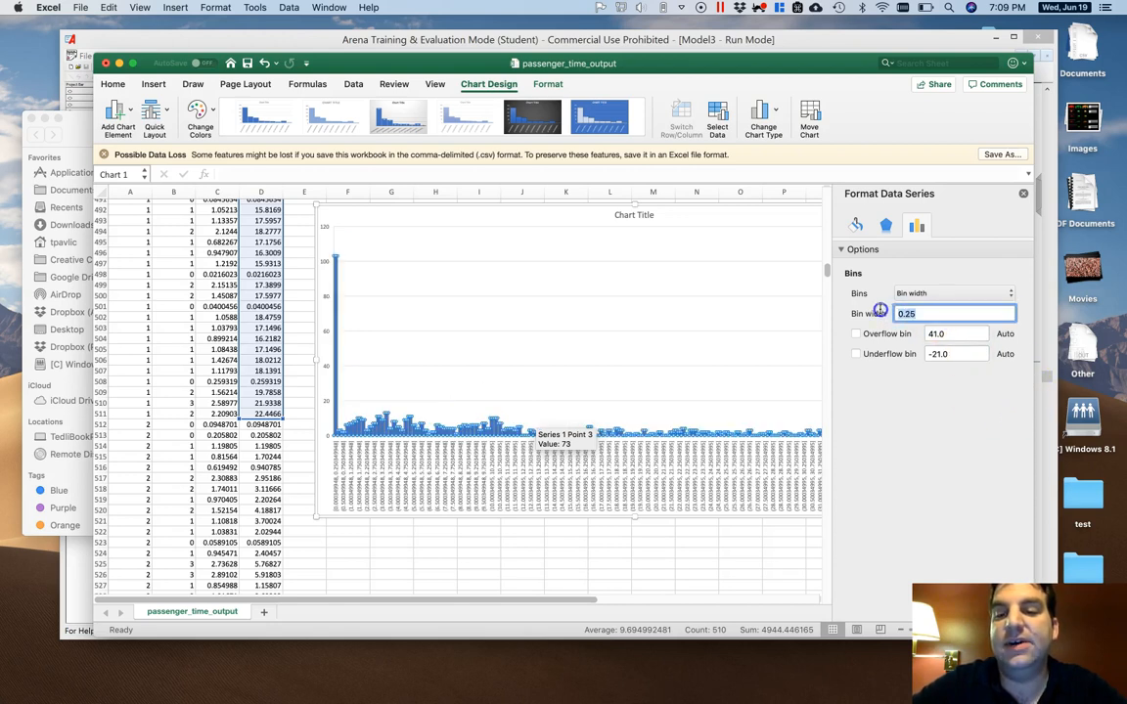
click(975, 334)
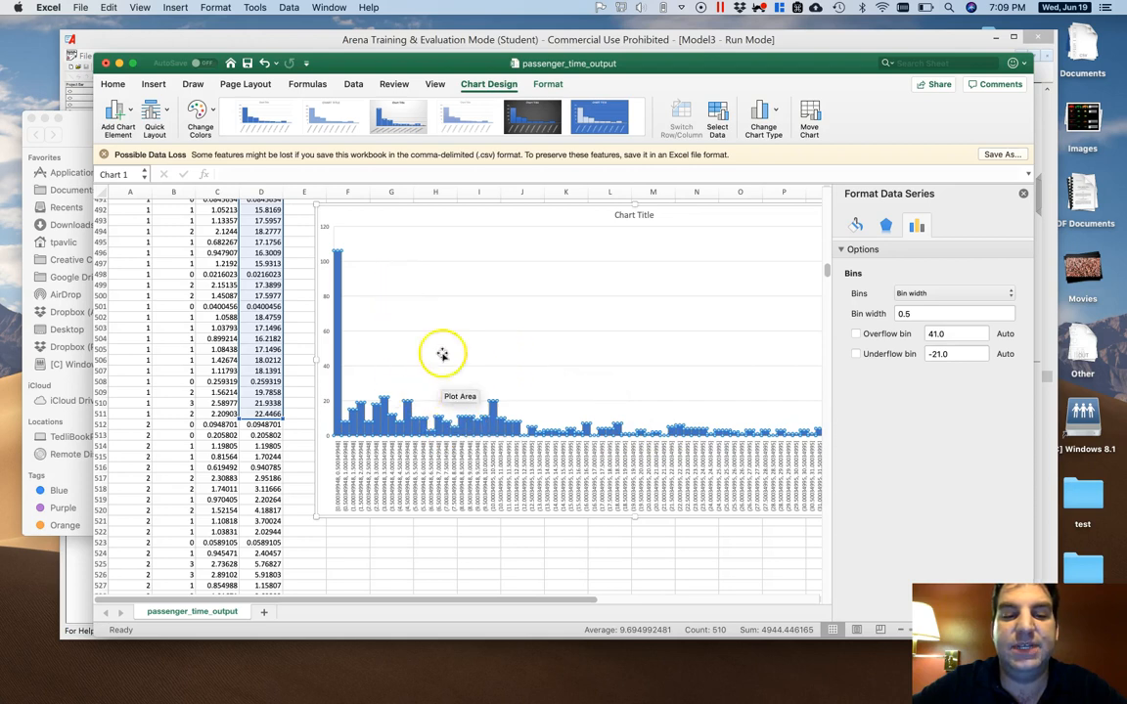
Insert a histogram of the first replication's Detector Time values in C2:C511, and enlarge it beside the first data rows
click(219, 414)
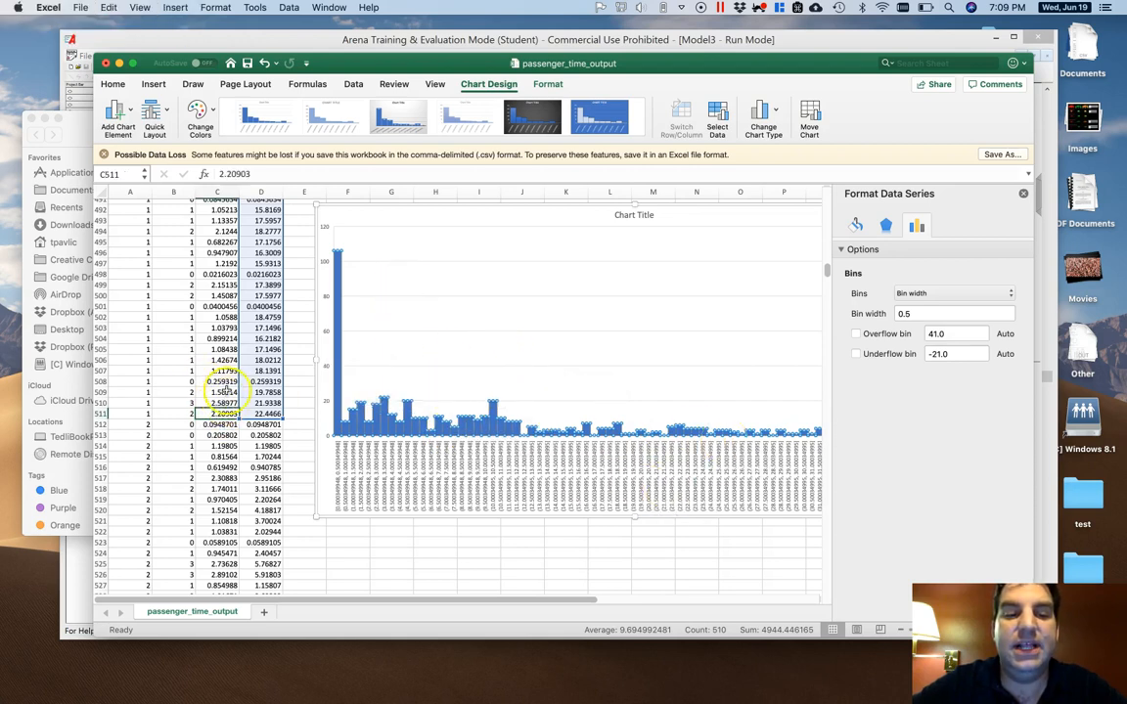
scroll(223, 387, up, 20)
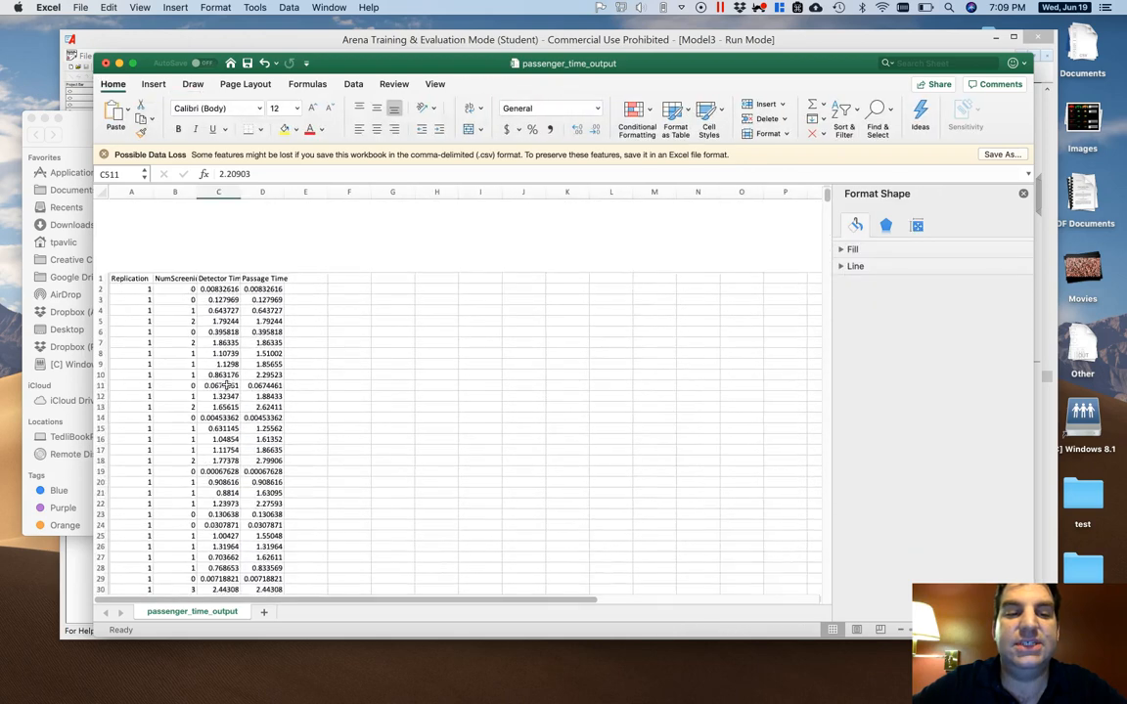
shift+click(231, 215)
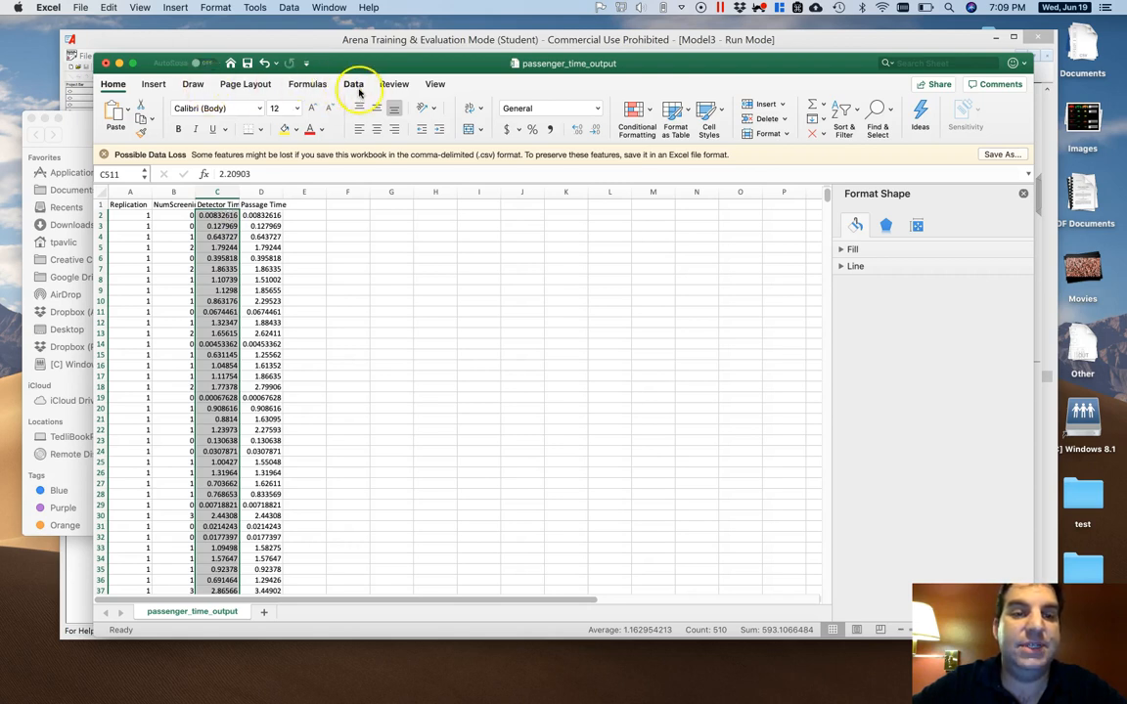
click(152, 84)
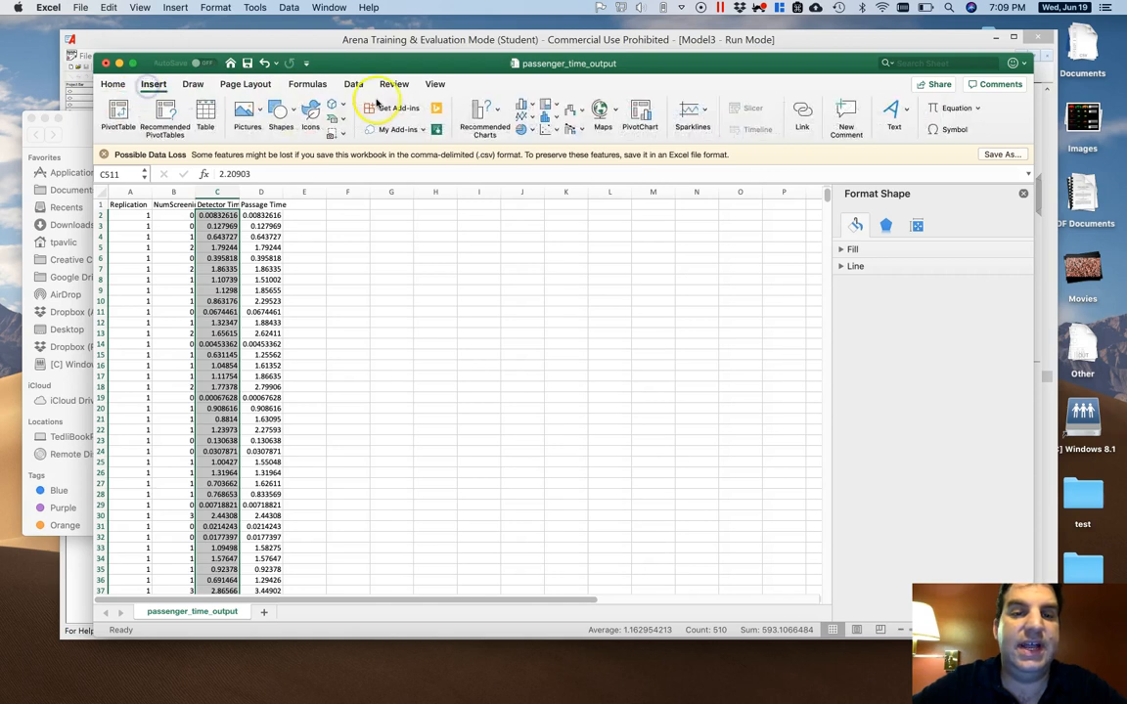
click(560, 125)
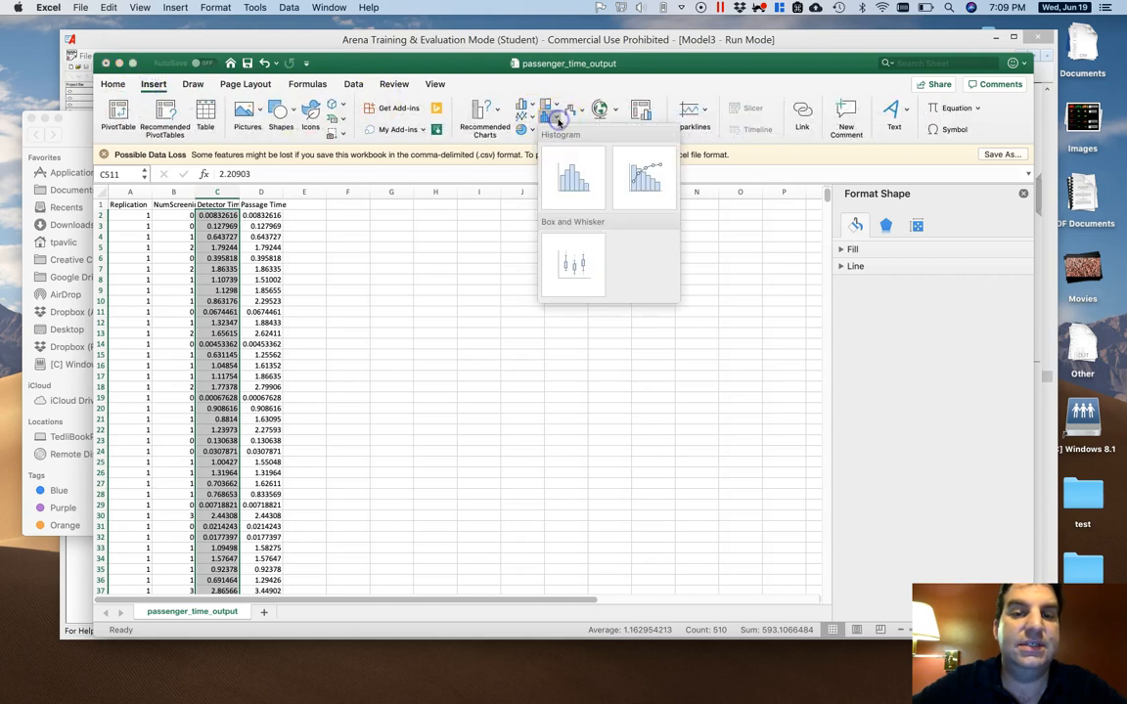
click(580, 182)
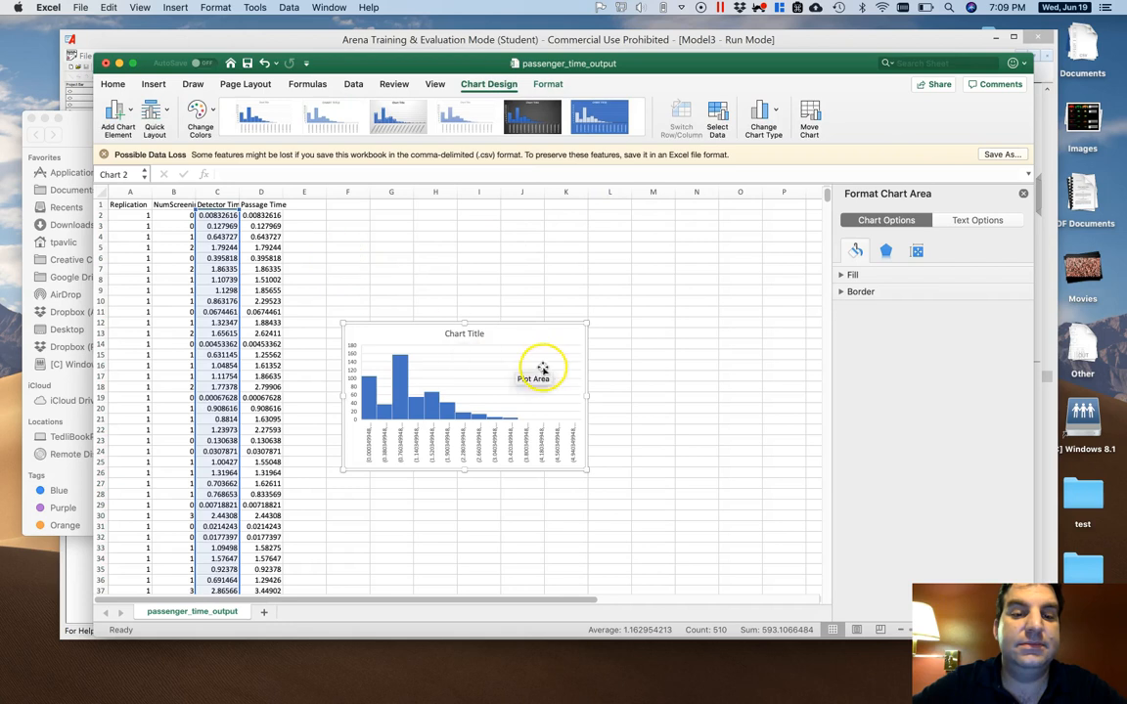
drag(508, 327, 479, 225)
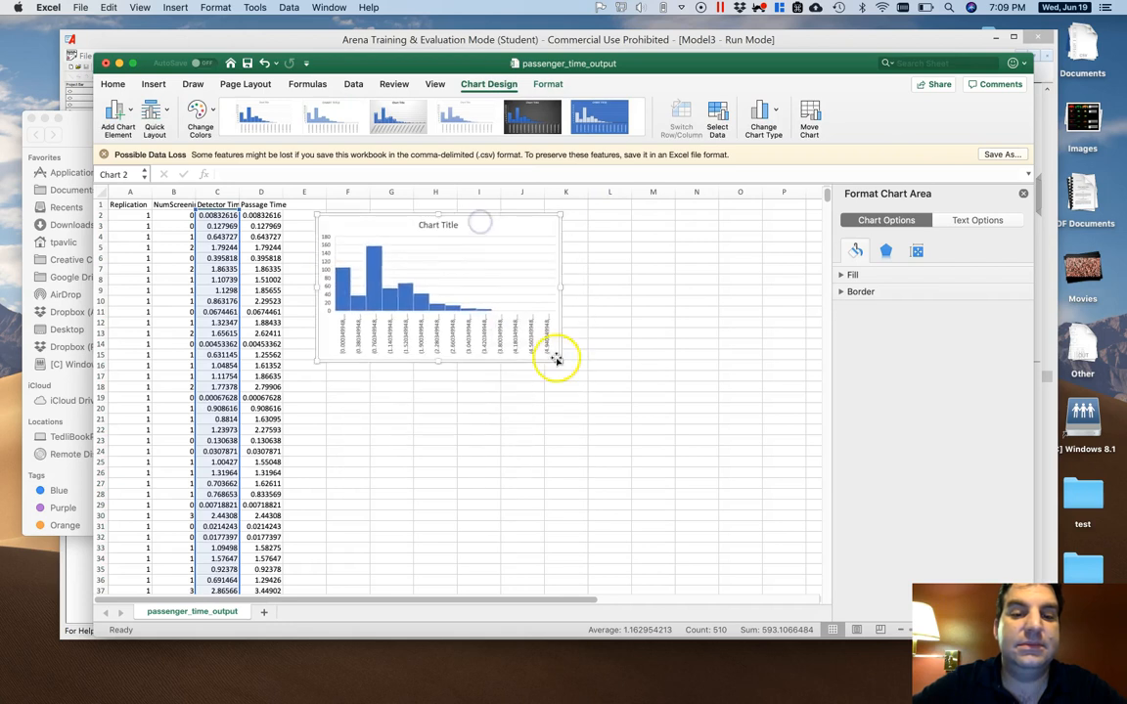
drag(560, 361, 860, 647)
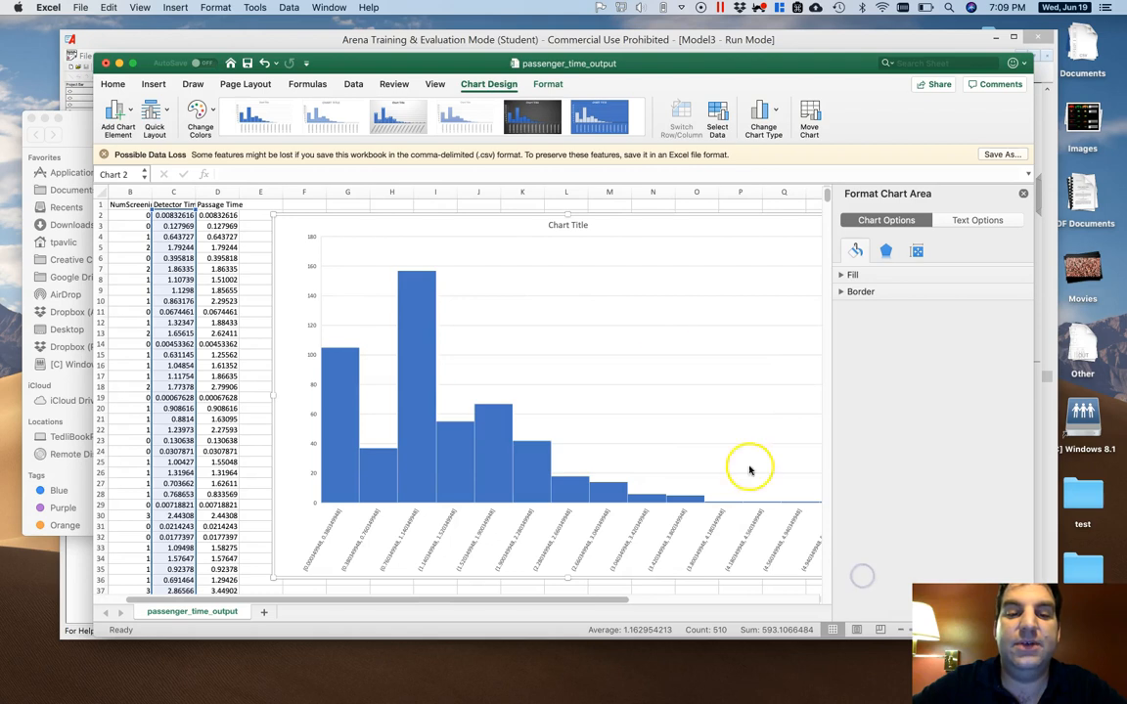
Switch the Detector Time histogram's binning to Bin width and set the width to 0.1
right_click(434, 450)
click(502, 572)
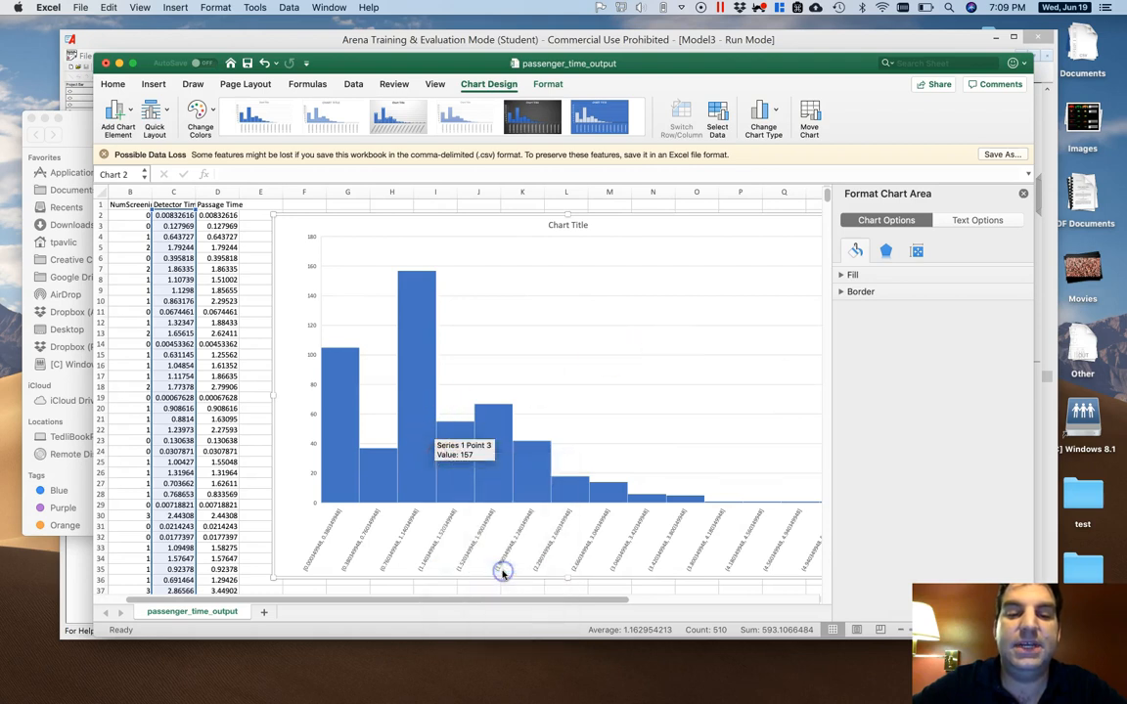
click(913, 294)
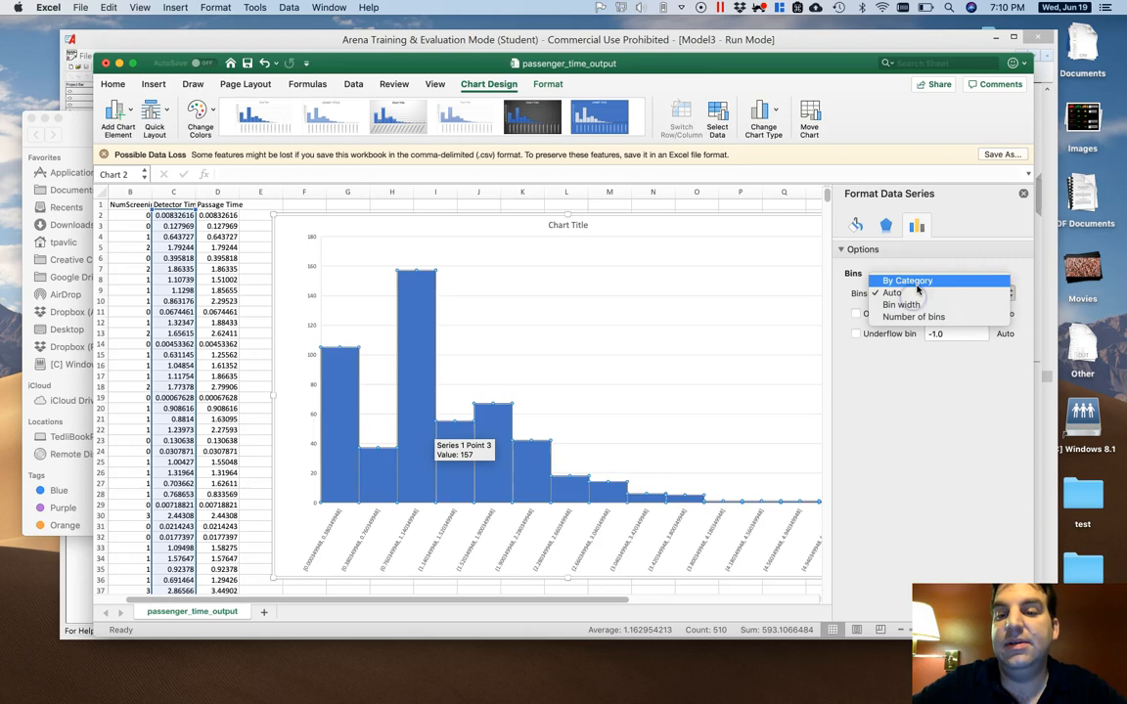
click(913, 305)
double_click(942, 313)
text(0.1)
key(Return)
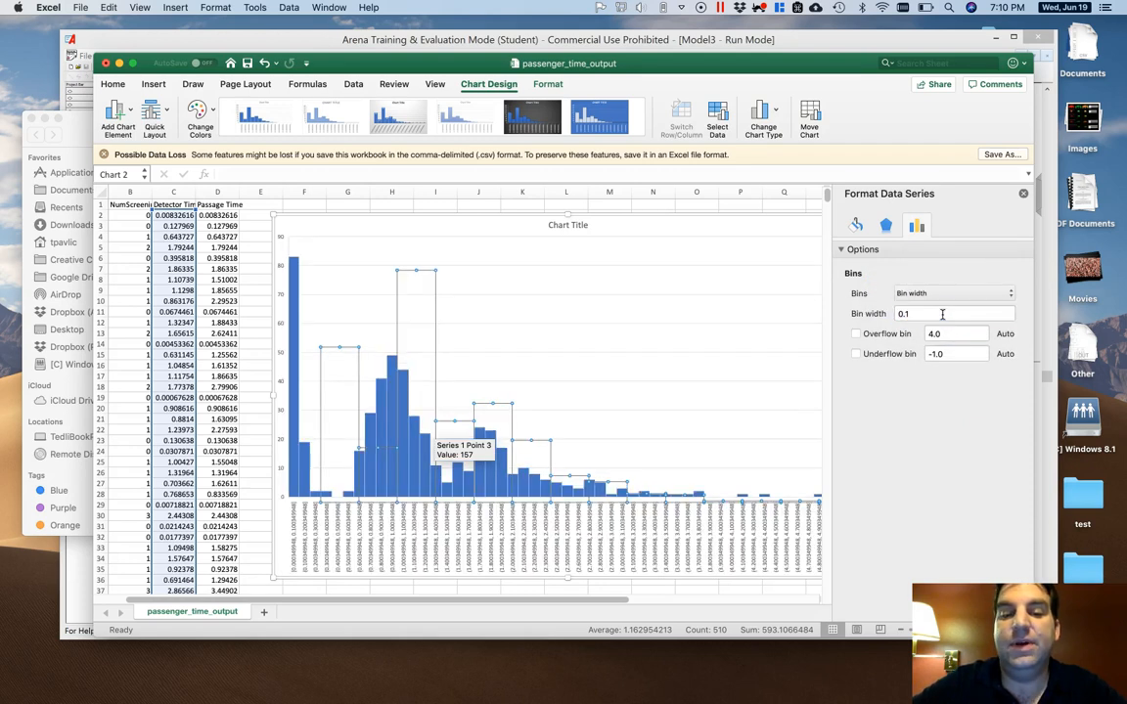
Refine the Detector Time histogram's bin width to 0.05
double_click(942, 314)
text(0.)
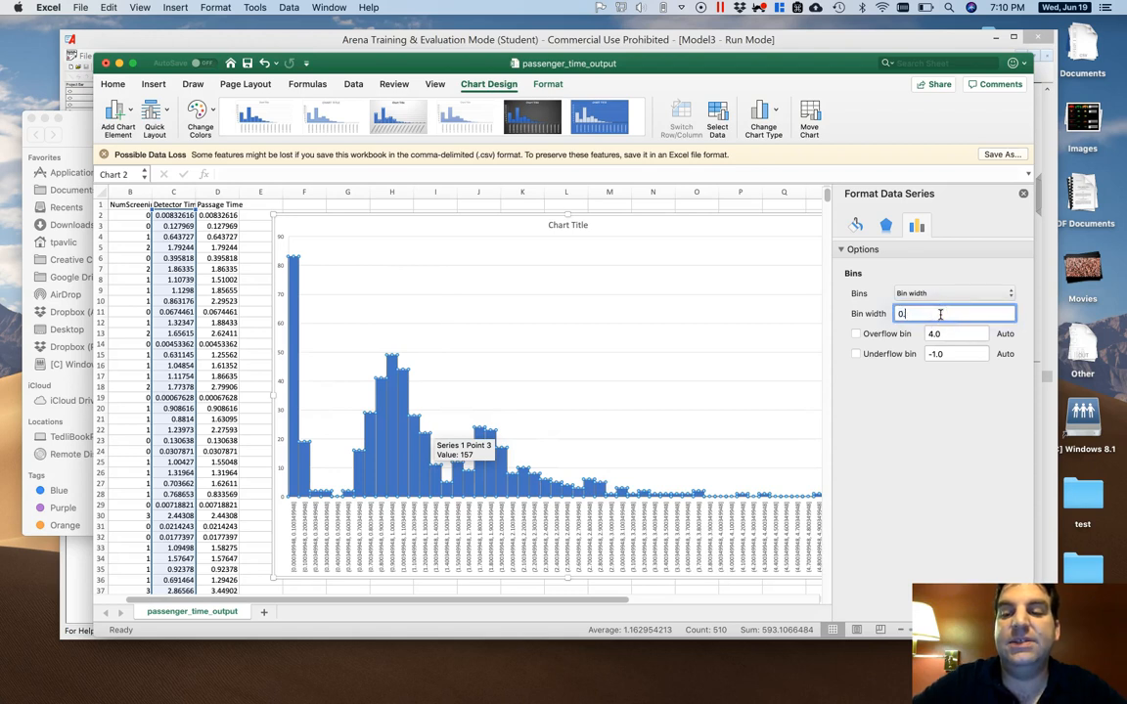
text(05)
key(Return)
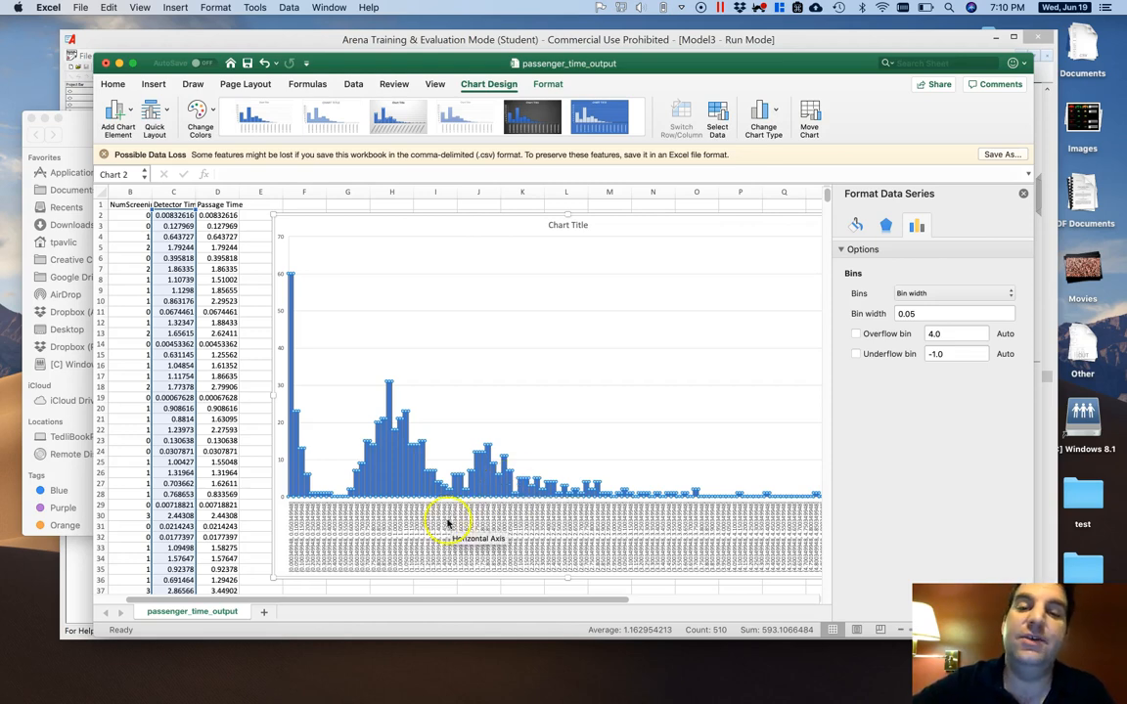
Compare the Passage Time histogram near row 491 with the Detector Time histogram near row 2, and switch back to the Arena model
scroll(468, 504, down, 15)
scroll(469, 500, down, 20)
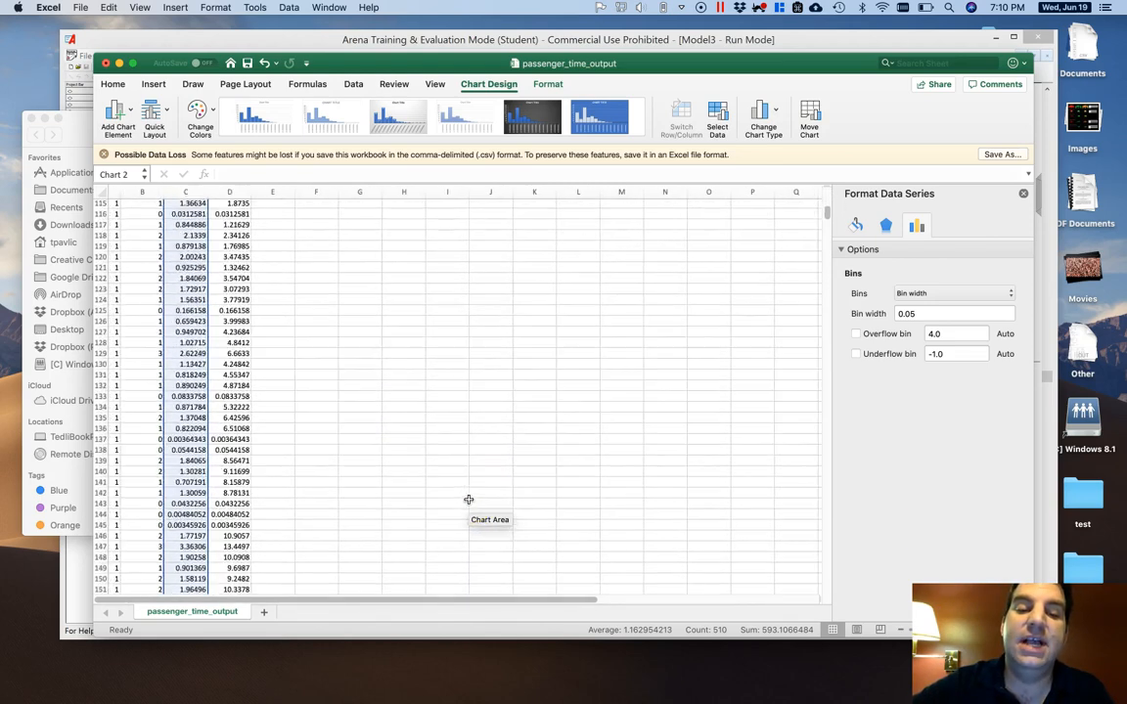
scroll(468, 500, down, 20)
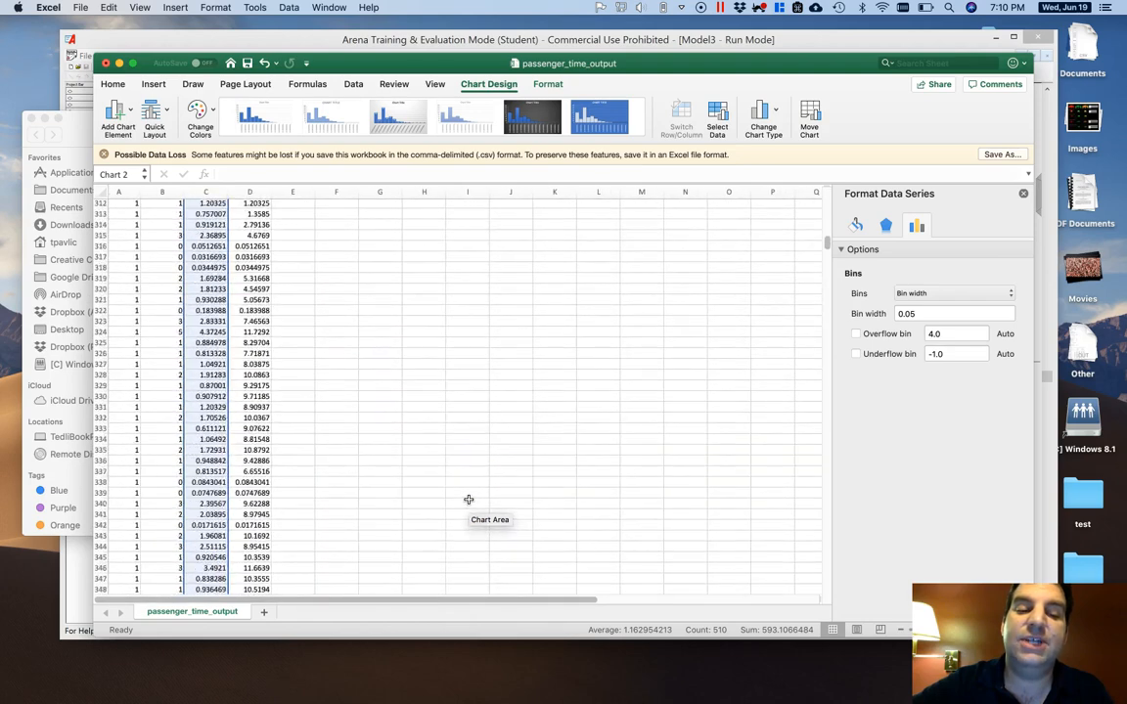
scroll(469, 500, down, 9)
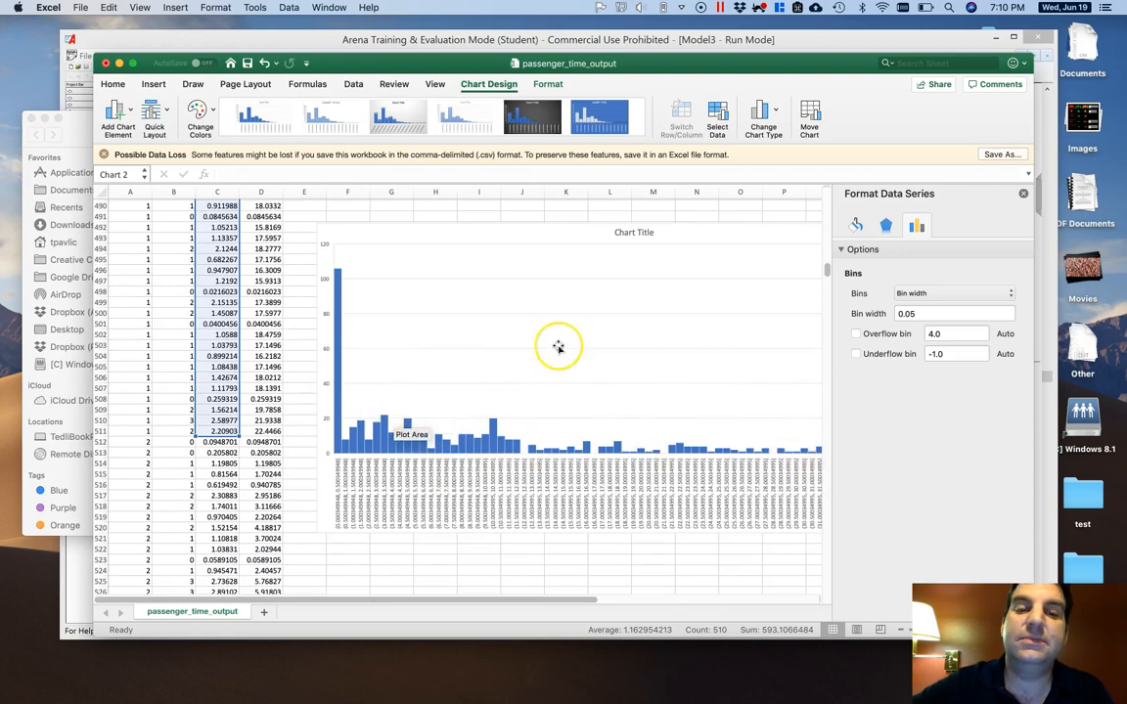
scroll(558, 344, up, 20)
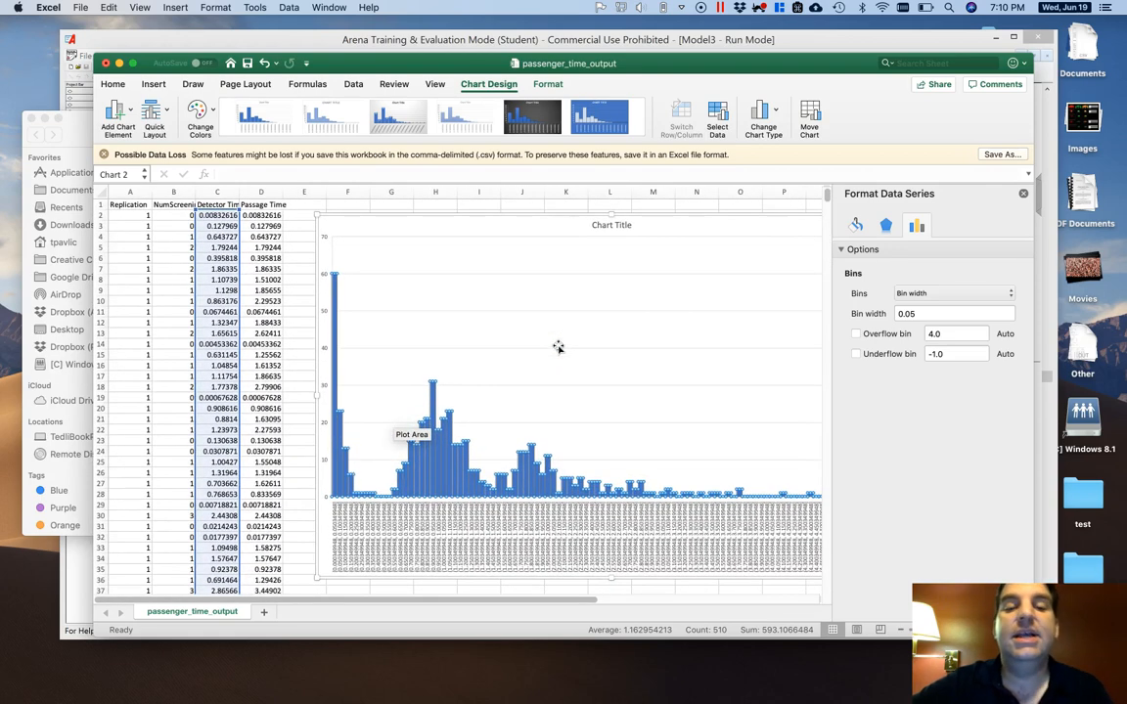
click(438, 39)
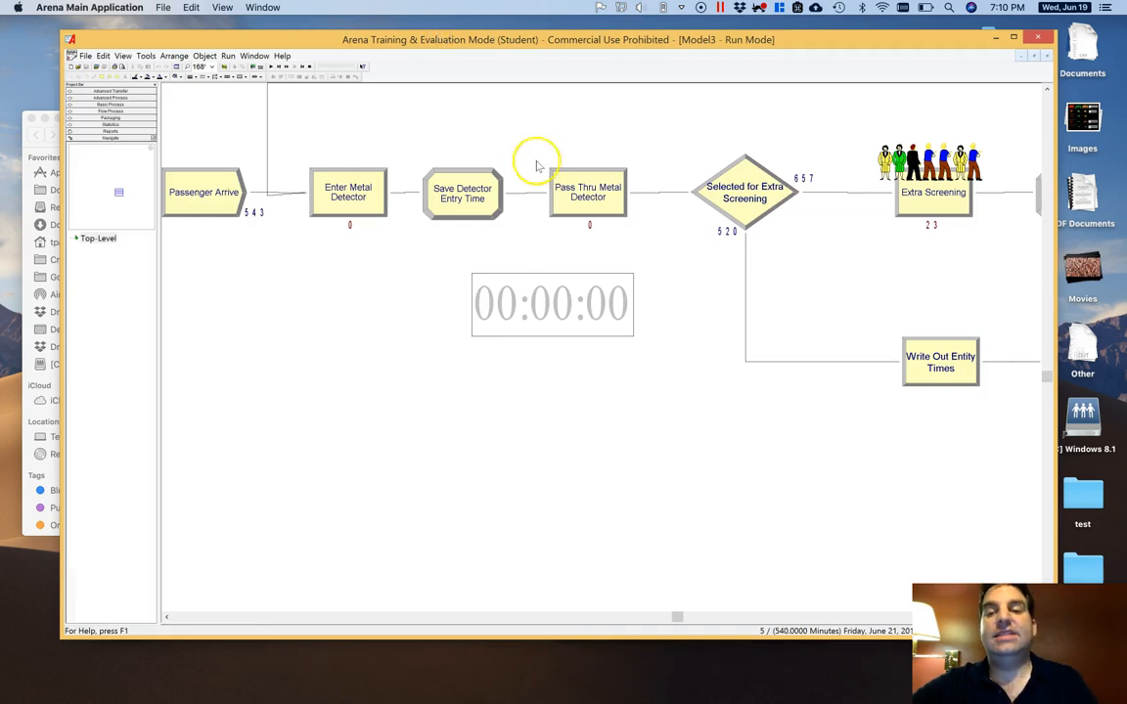